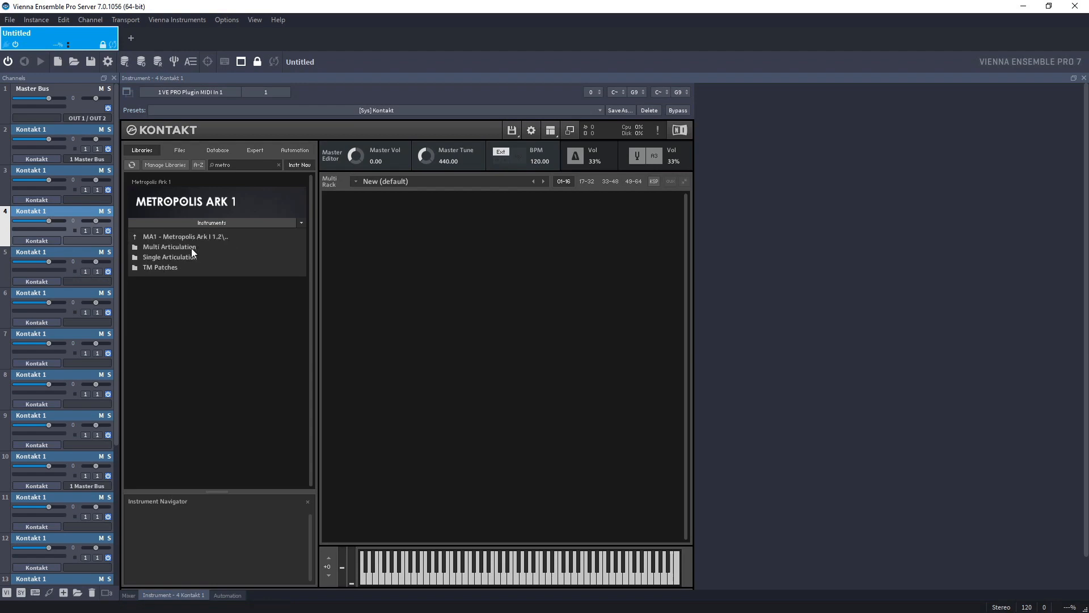
Browse the Metropolis Ark 1 folders in channel 4's Kontakt and the Jaeger percussion and trombone folders in channel 6's Kontakt
click(192, 239)
double_click(206, 302)
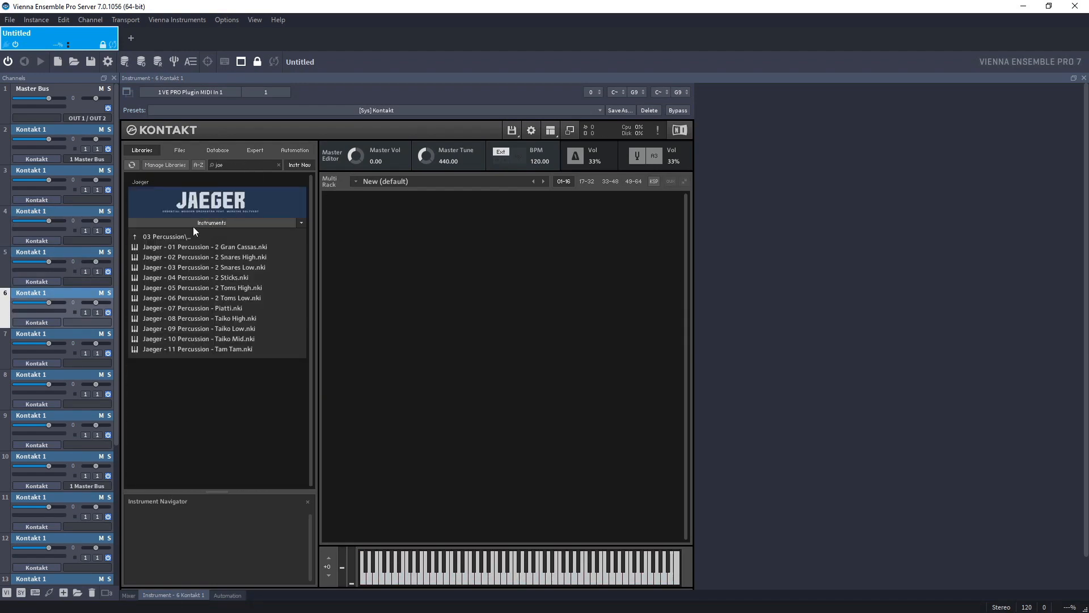
double_click(191, 236)
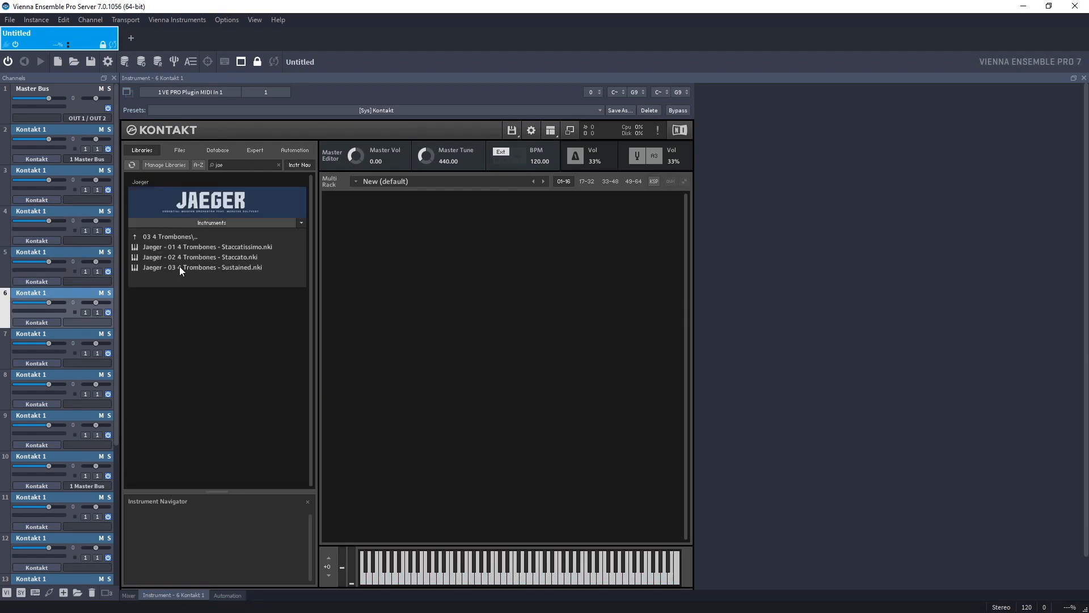
double_click(196, 237)
double_click(194, 238)
double_click(182, 257)
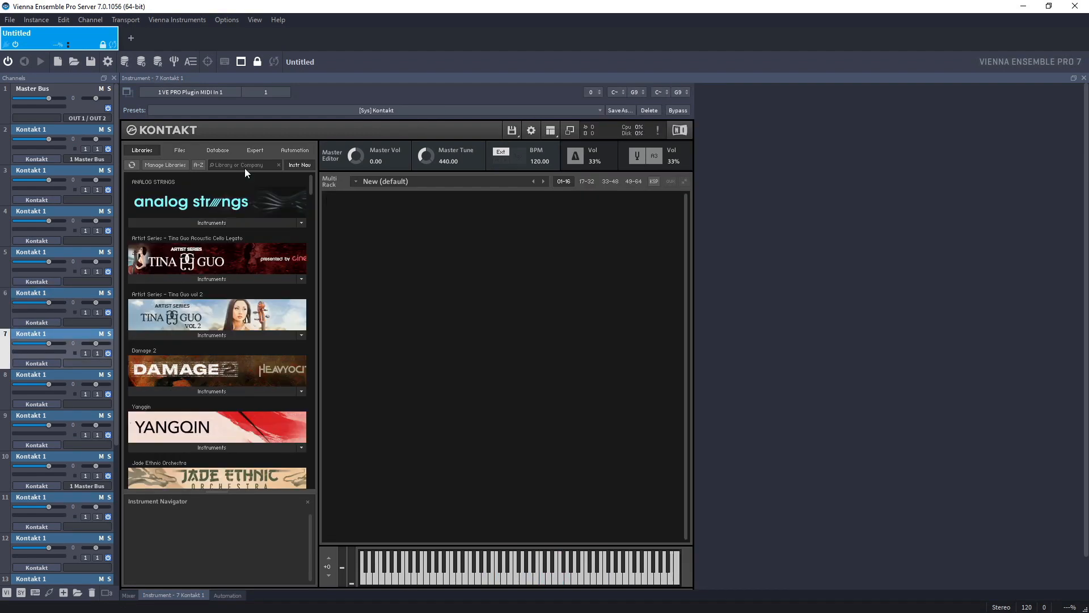
Search for the Jaeger library in the Kontakt instances on channels 7 and 8, and load Jaeger - 01 16 Violins.nki from 01 Strings
text(jaeger)
click(211, 222)
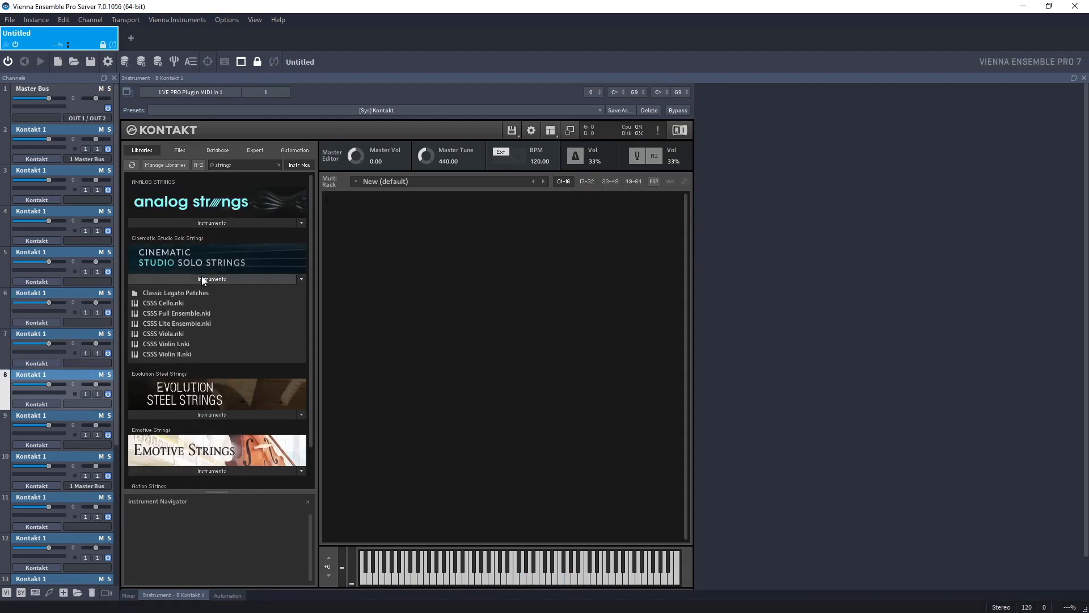
text(jaeger)
click(220, 222)
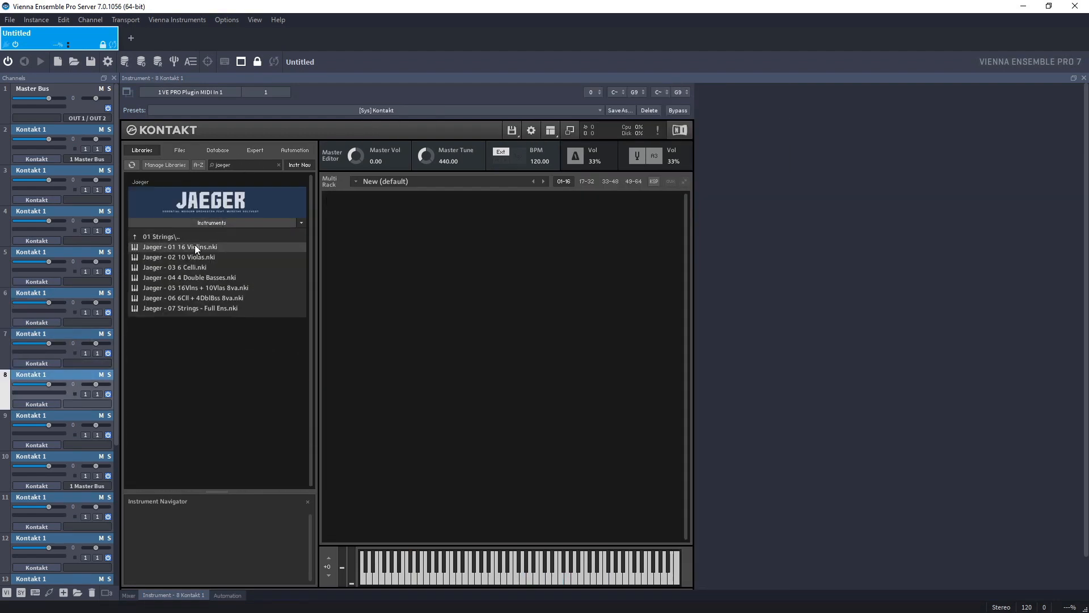
double_click(195, 244)
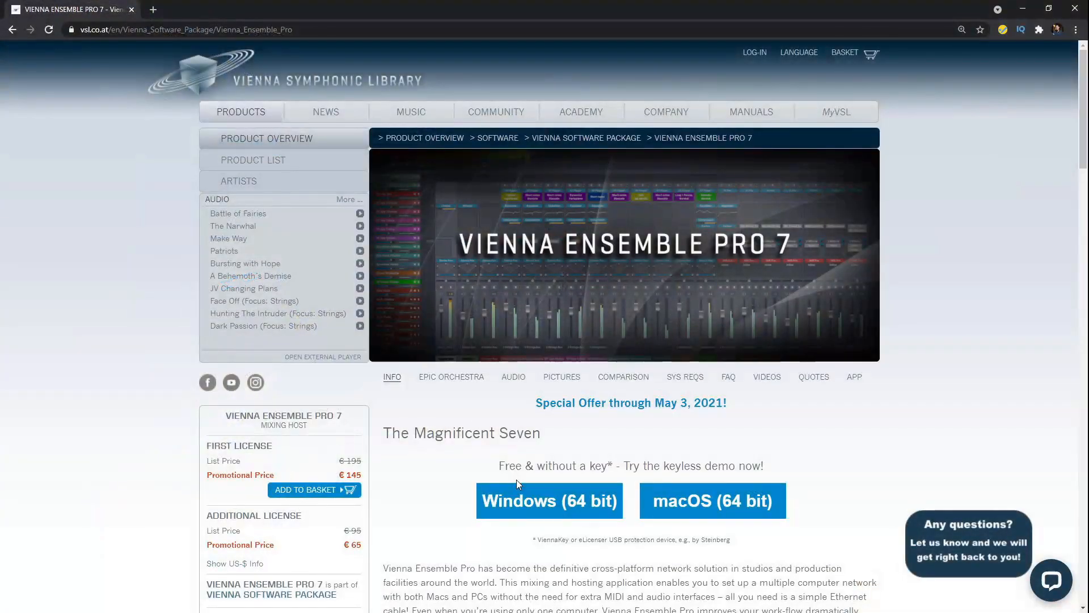
Switch to the browser and examine the first-license price and special offer date on the Vienna Ensemble Pro 7 product page
scroll(572, 427, down, 2)
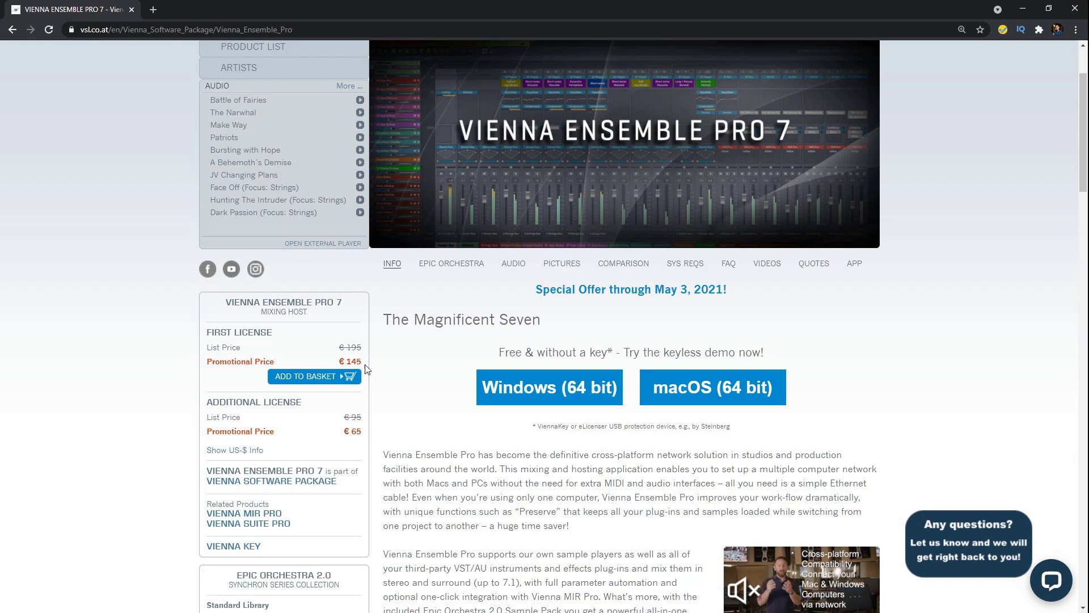
drag(329, 362, 364, 364)
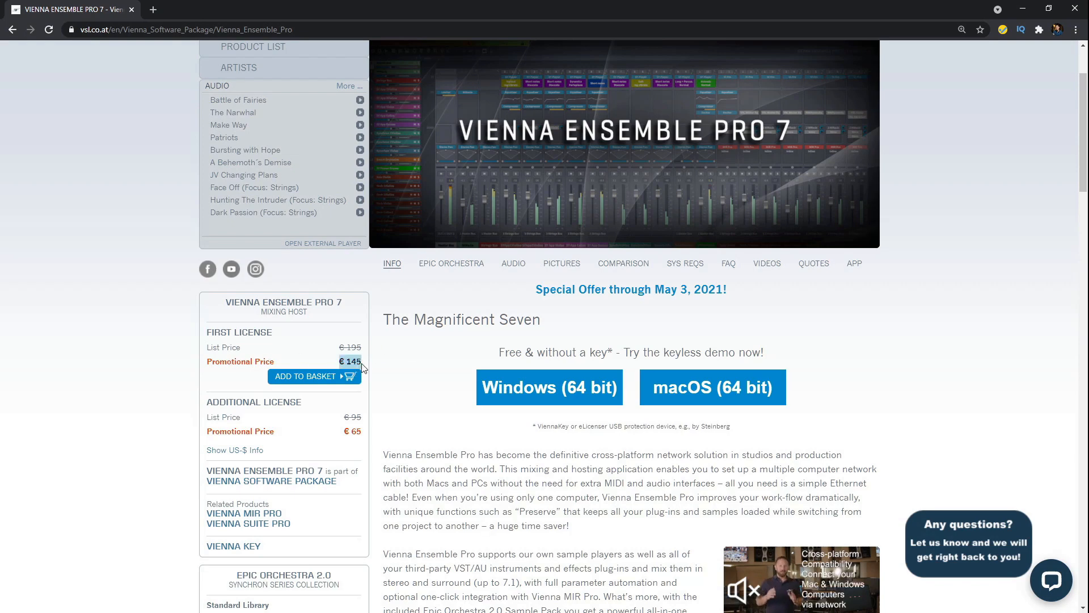
scroll(392, 345, down, 1)
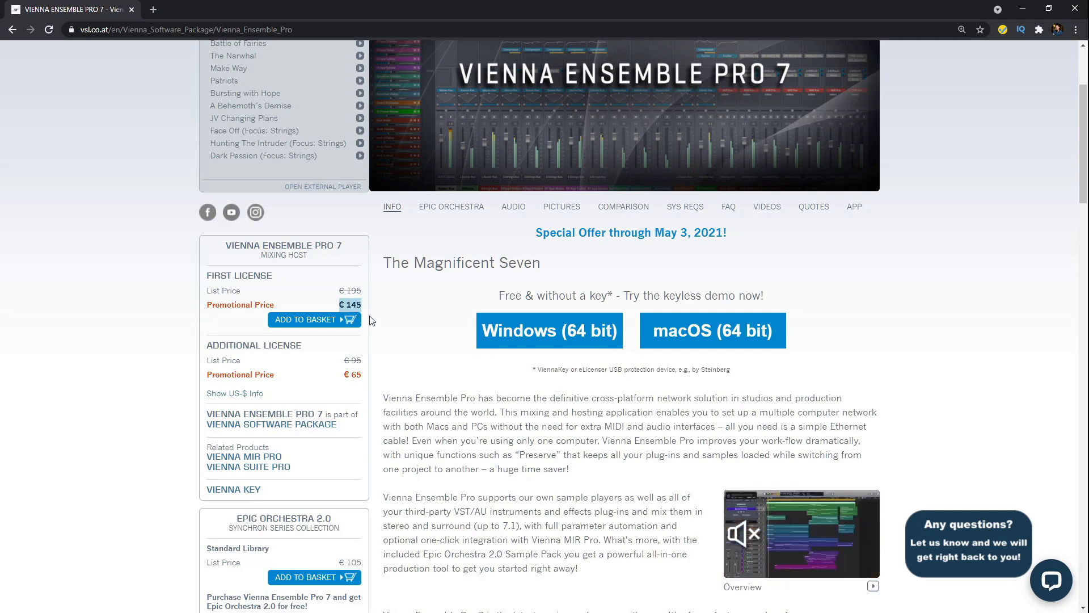
click(398, 315)
drag(535, 241, 732, 233)
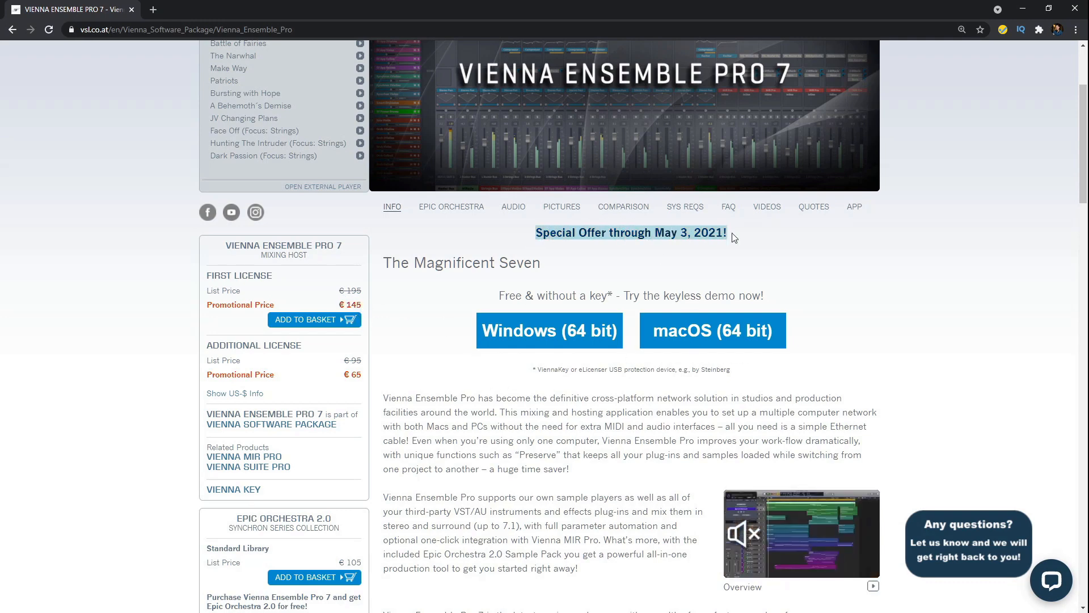
scroll(731, 232, down, 1)
click(758, 348)
scroll(758, 348, down, 2)
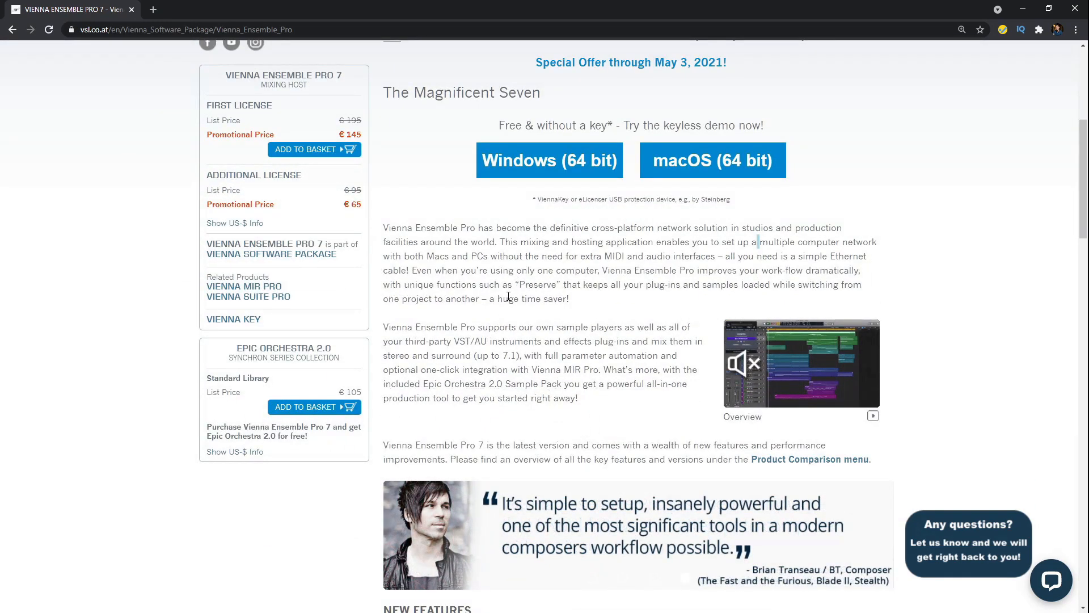
Read the product introduction and the new features on single licenses, added FX plug-ins and simplified automation
scroll(494, 305, down, 2)
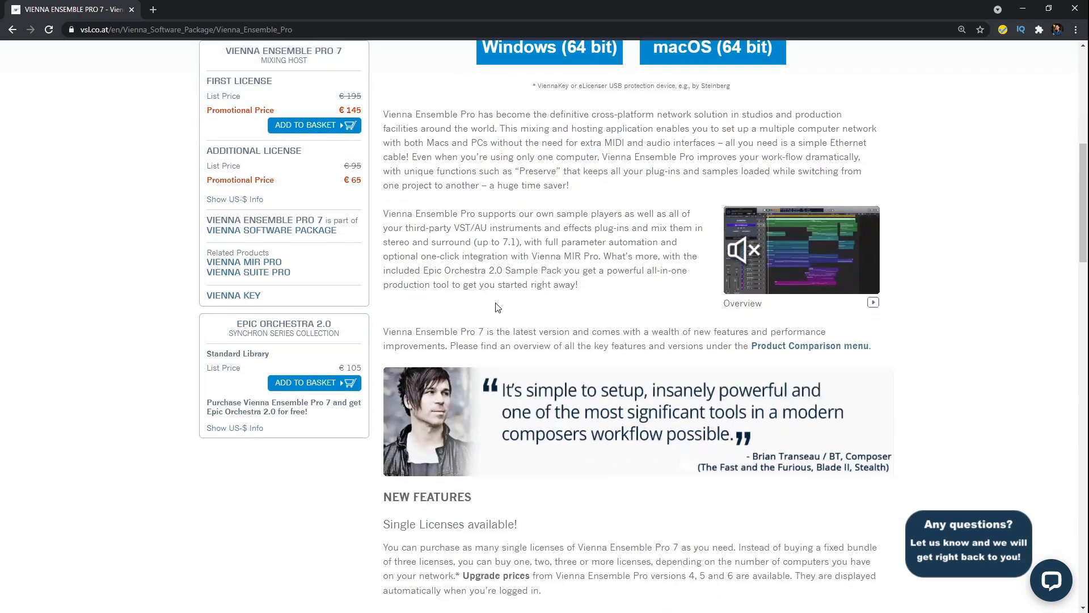
scroll(495, 306, down, 1)
scroll(496, 300, down, 3)
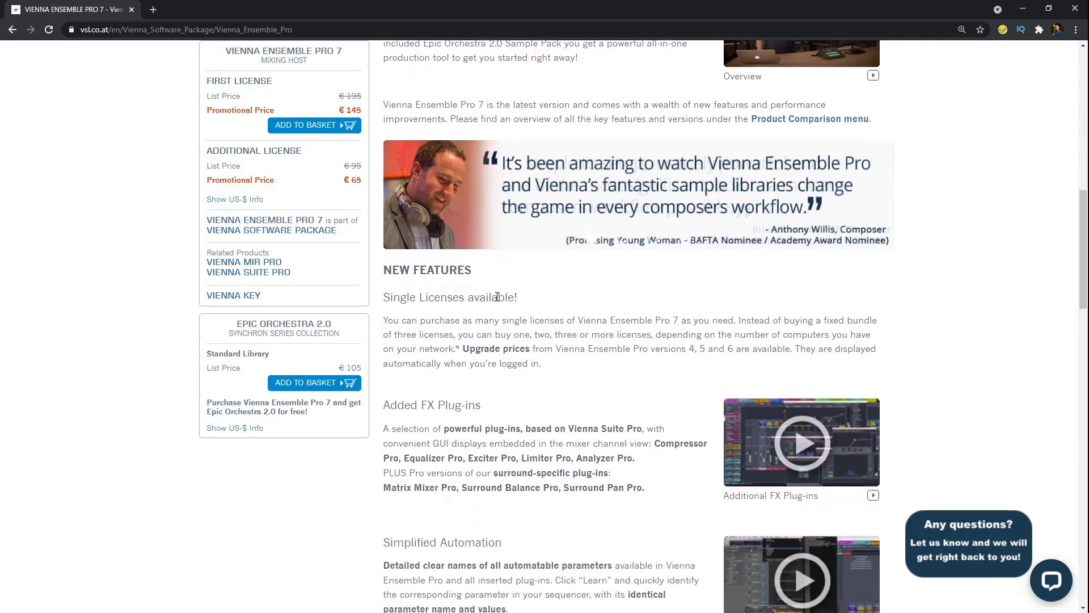
scroll(493, 289, down, 1)
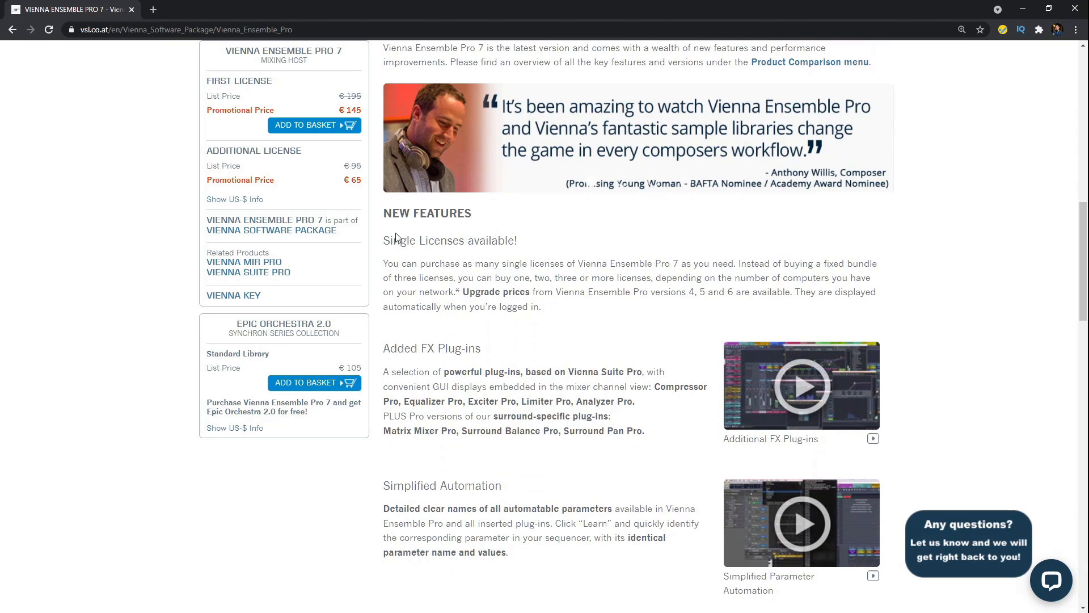
drag(386, 236, 539, 245)
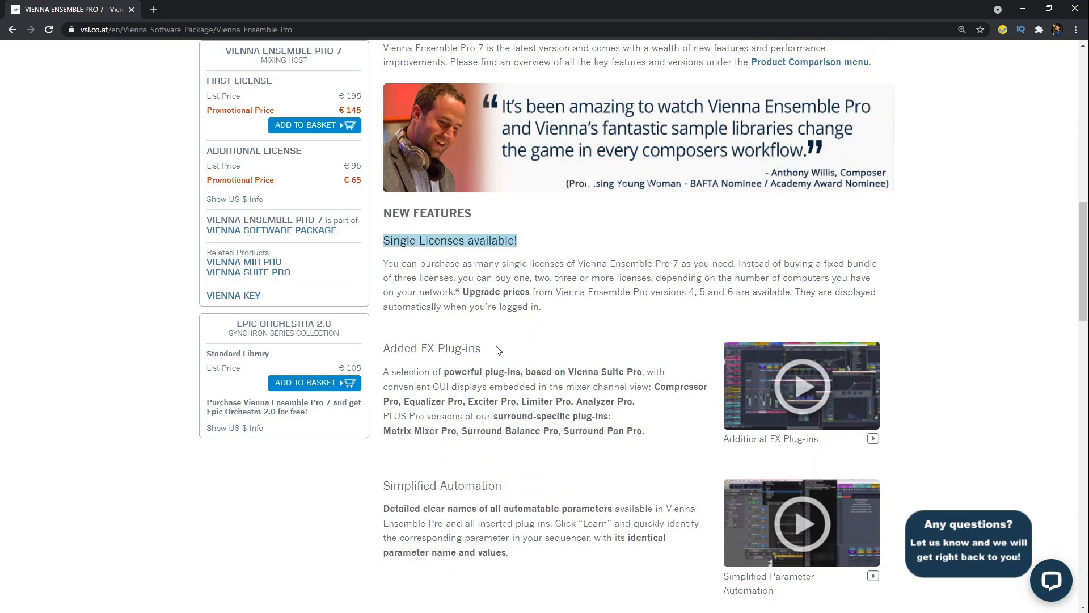
drag(496, 347, 380, 352)
scroll(485, 253, down, 2)
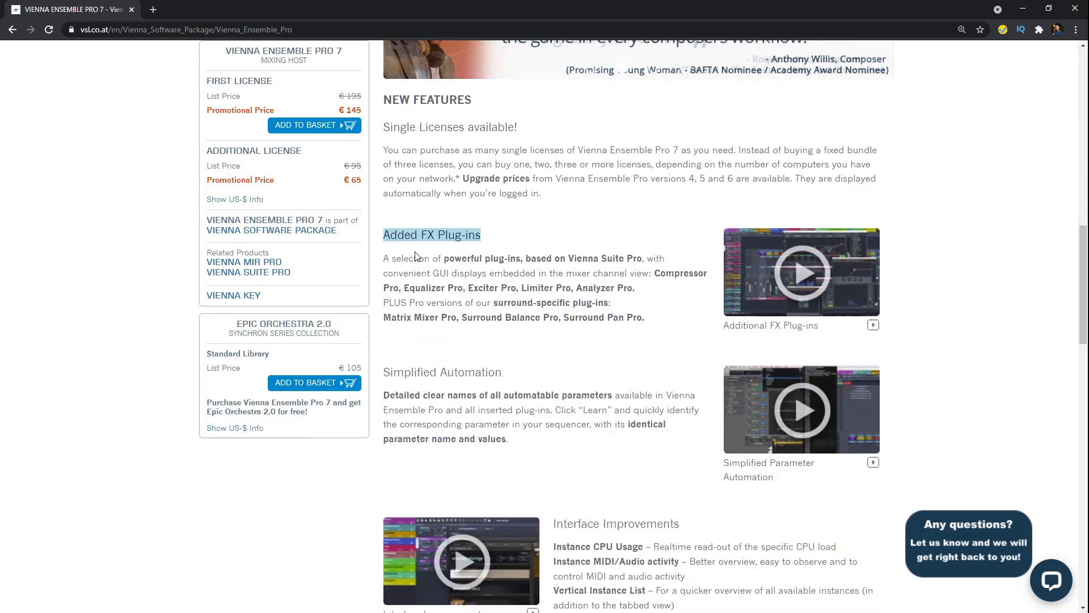
scroll(485, 254, down, 2)
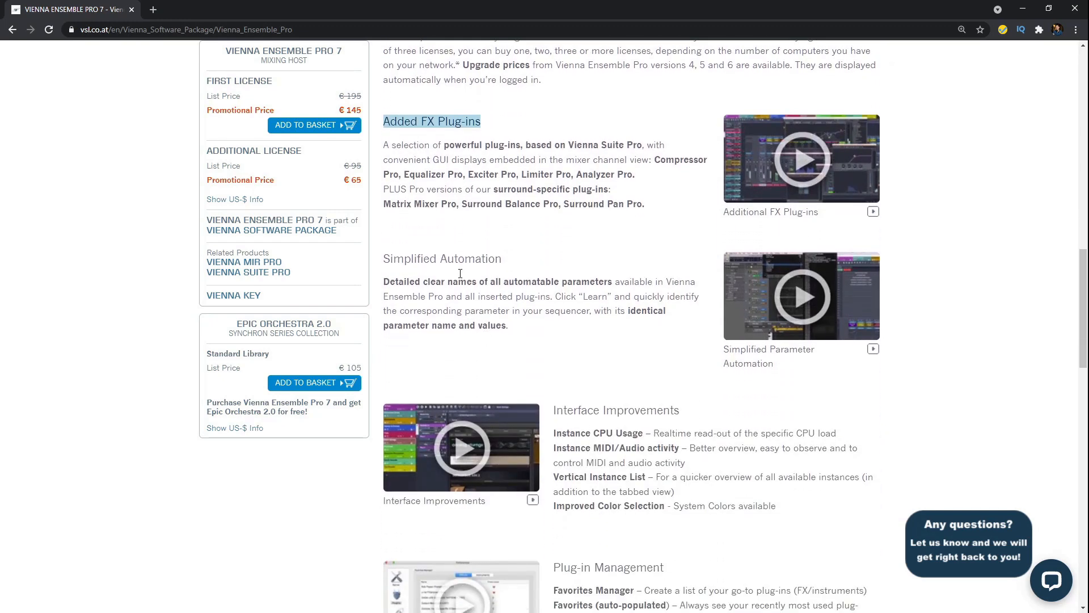
click(385, 256)
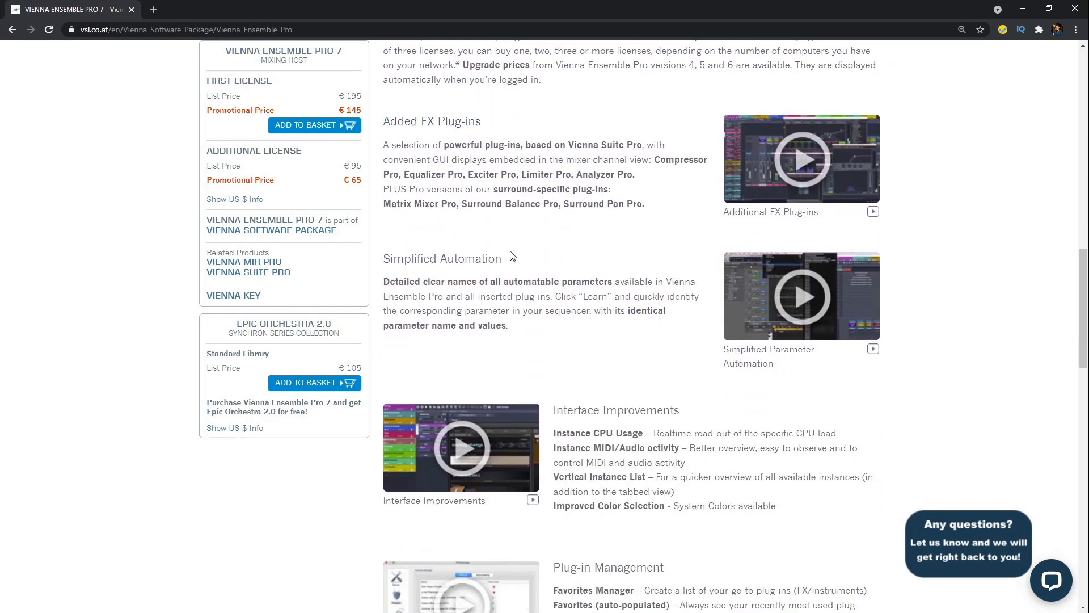
drag(511, 264, 417, 262)
click(560, 277)
scroll(517, 298, down, 2)
scroll(555, 245, down, 2)
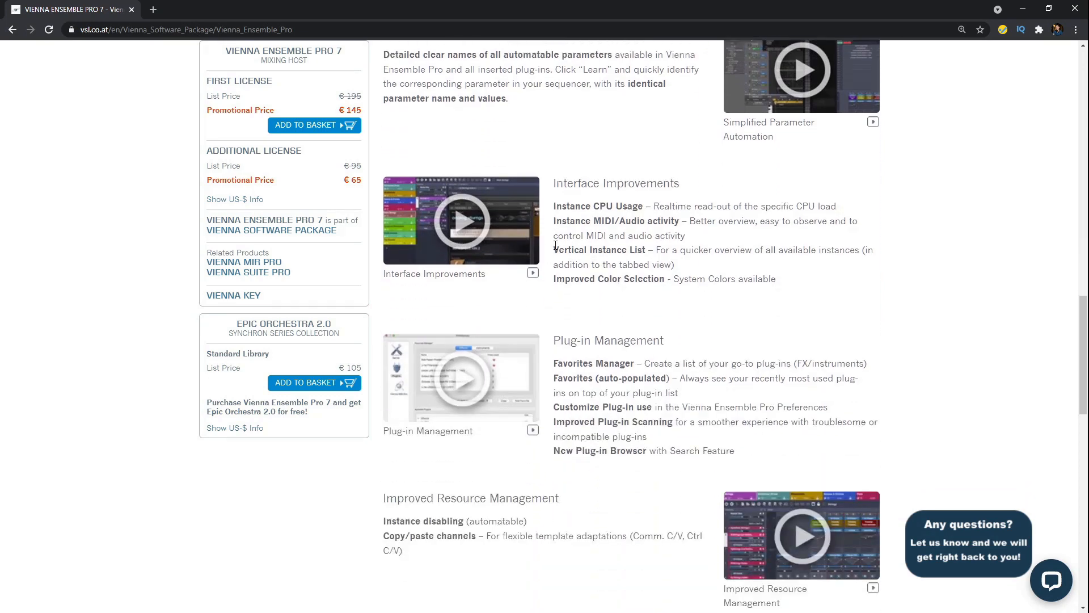
Review the Interface Improvements section, including improved color selection and the vertical instance list, and the Plug-in Management section
drag(554, 183, 692, 187)
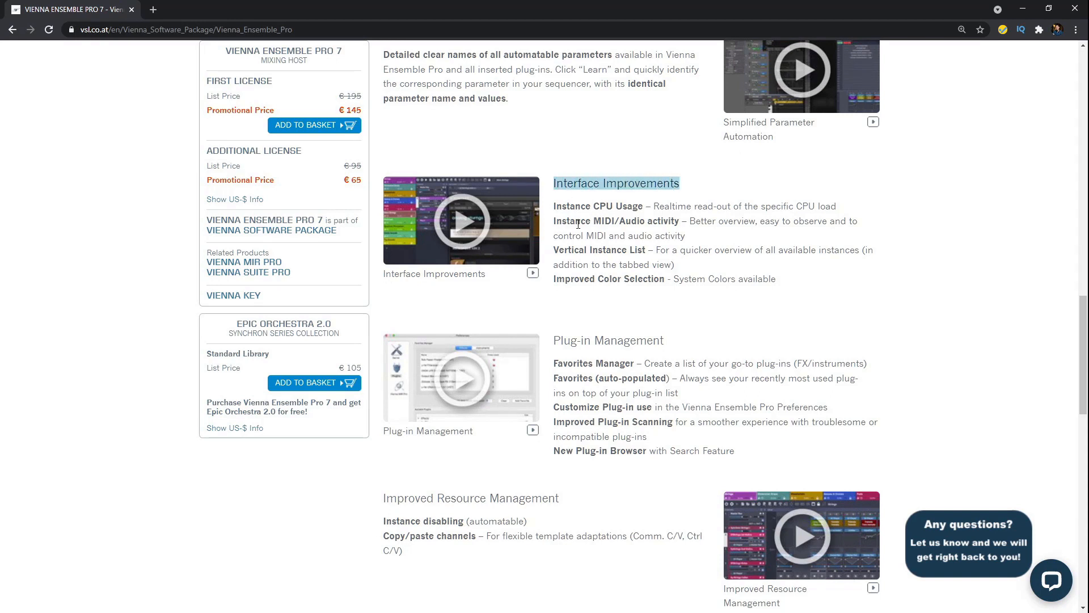
scroll(578, 224, down, 1)
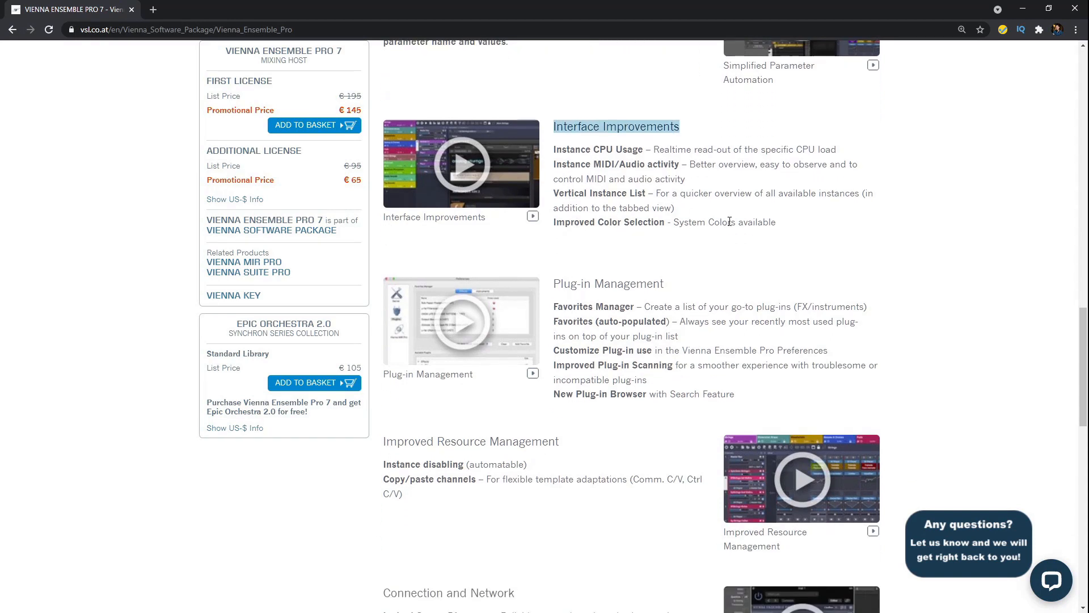
drag(776, 222, 560, 225)
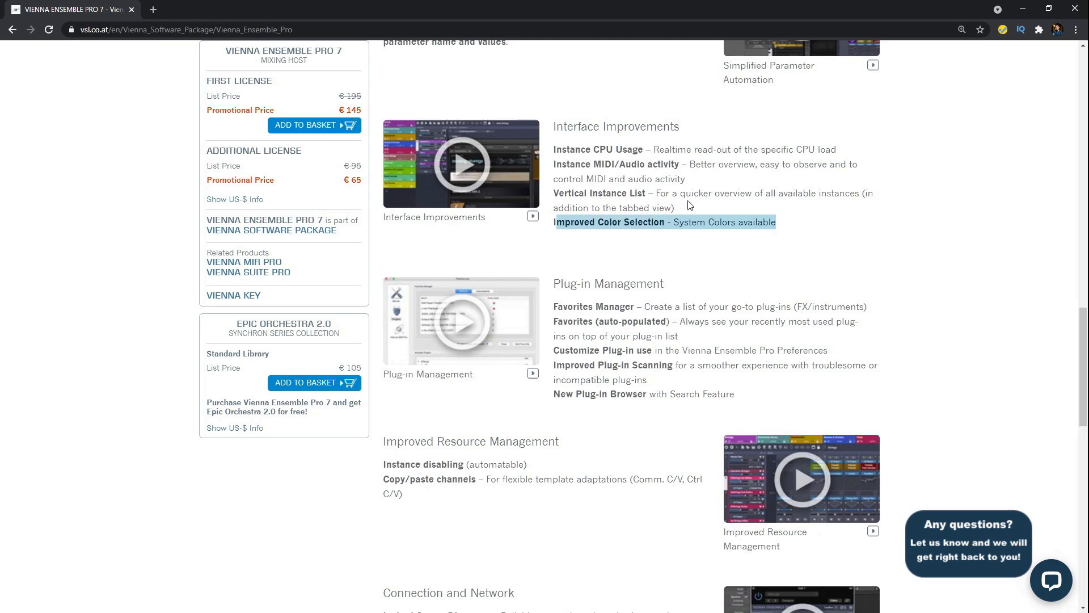
drag(648, 196, 560, 193)
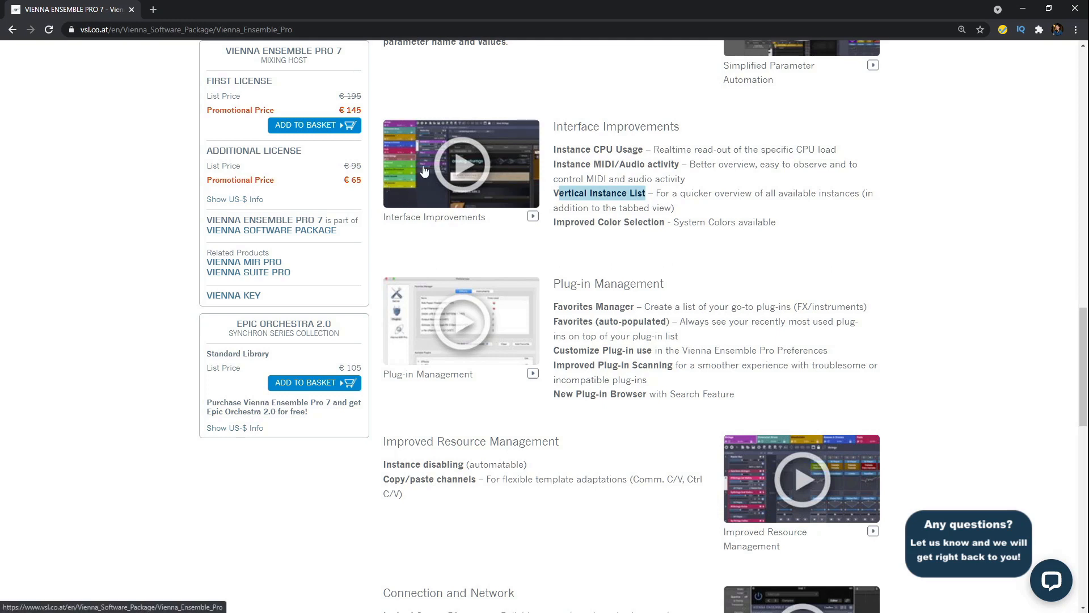
scroll(593, 233, down, 2)
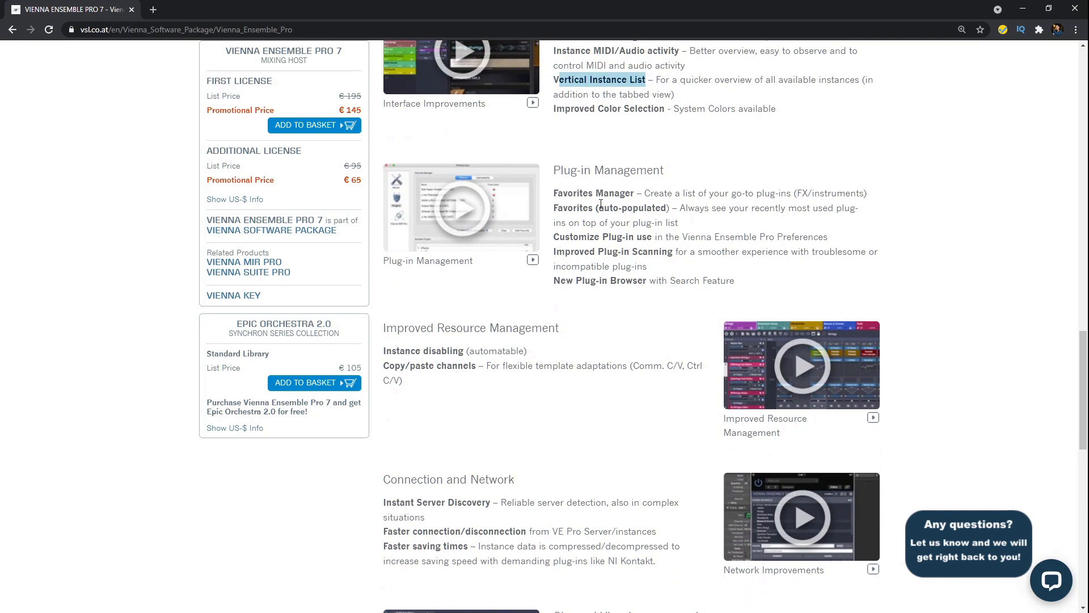
scroll(604, 280, down, 2)
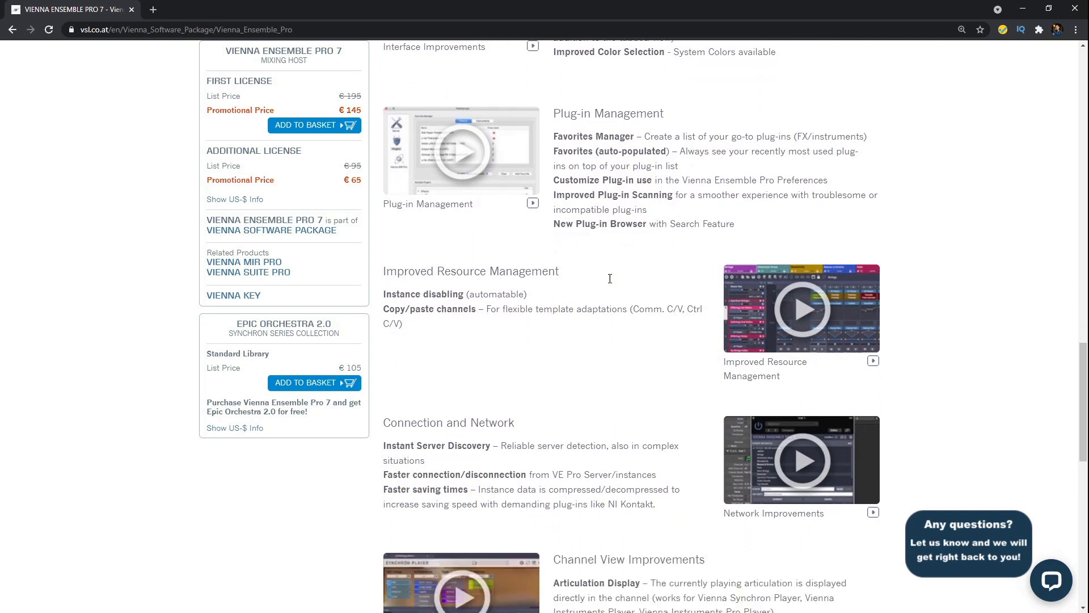
Read the Improved Resource Management and Connection and Network sections of the product page
drag(398, 215, 556, 221)
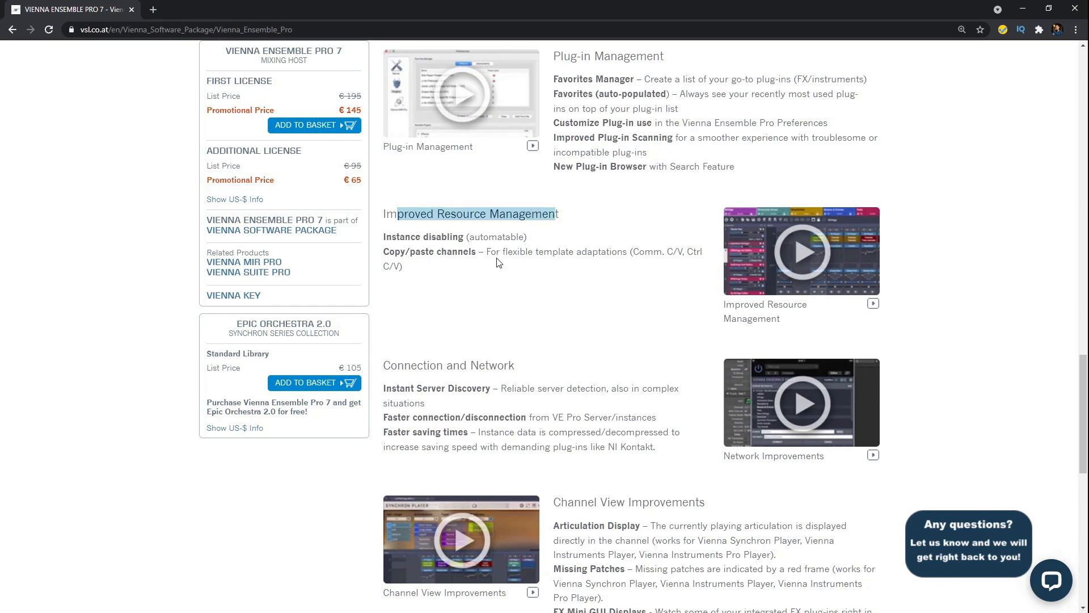
scroll(561, 224, down, 1)
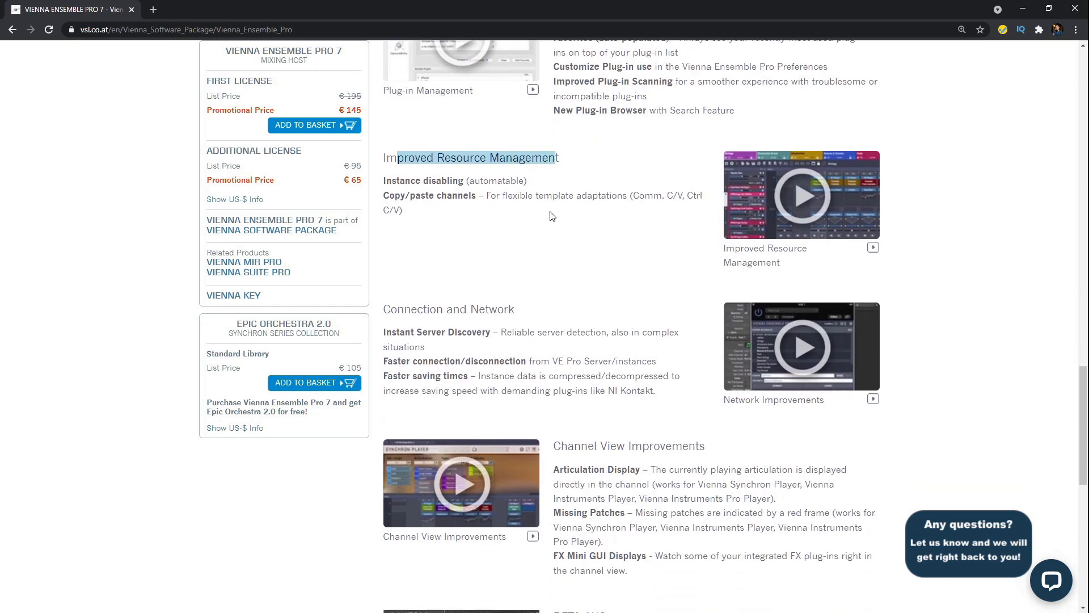
scroll(525, 224, down, 1)
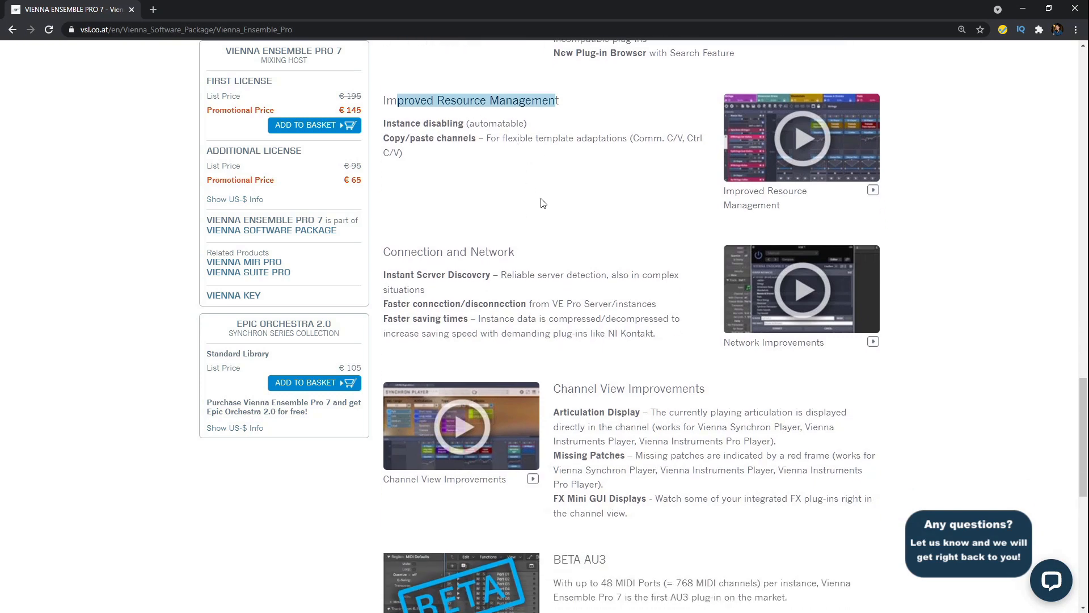
scroll(541, 203, down, 1)
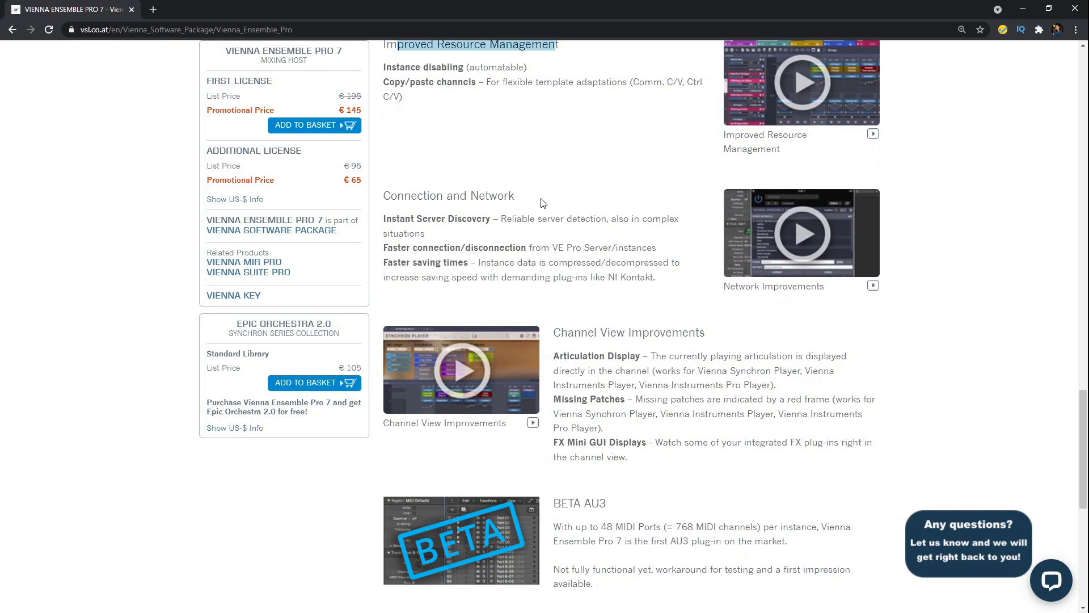
scroll(542, 203, down, 1)
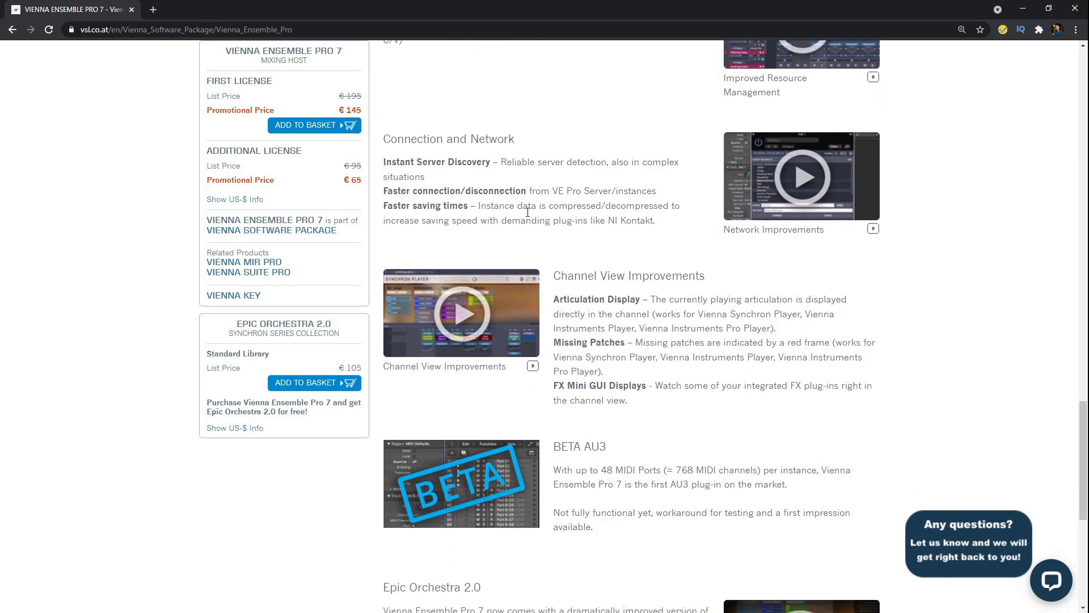
scroll(593, 248, down, 1)
scroll(593, 248, down, 2)
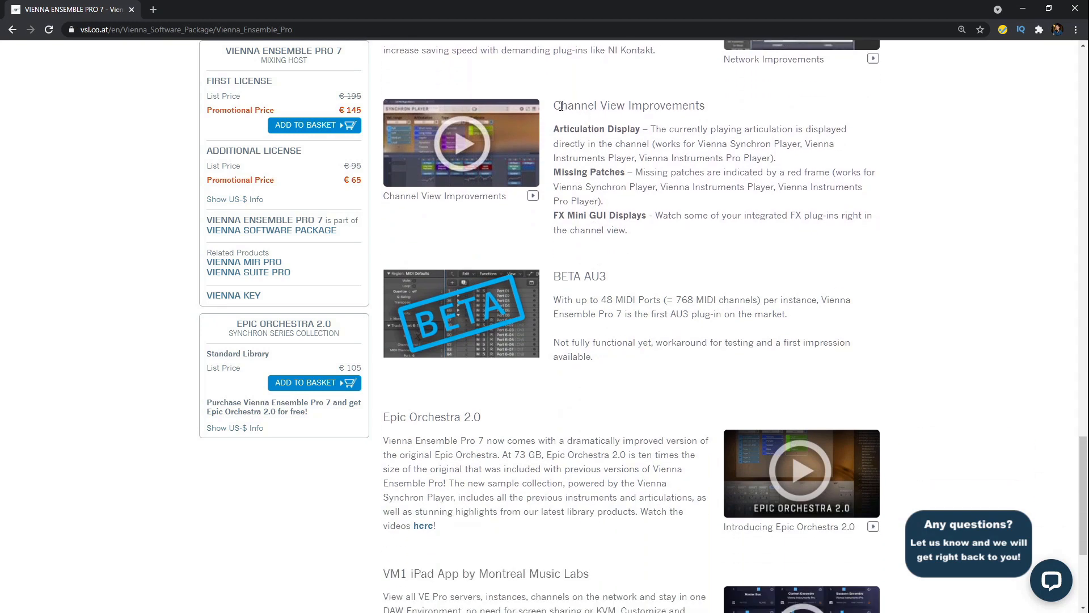
Read the articulation display, BETA AU3 and VM1 iPad App information, and close the browser to return to Cubase
drag(552, 135, 652, 133)
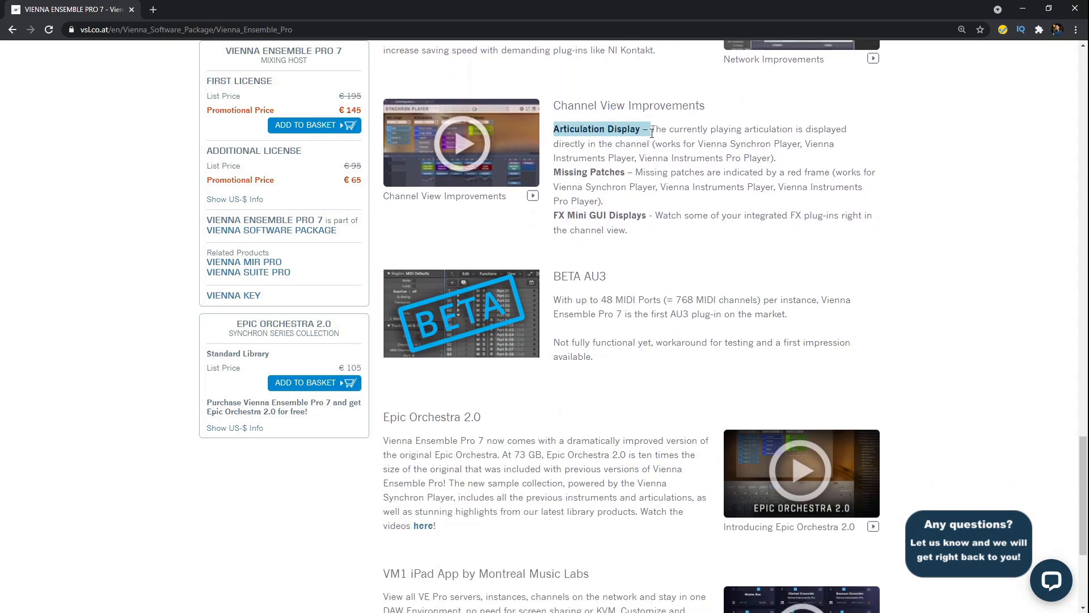
click(721, 153)
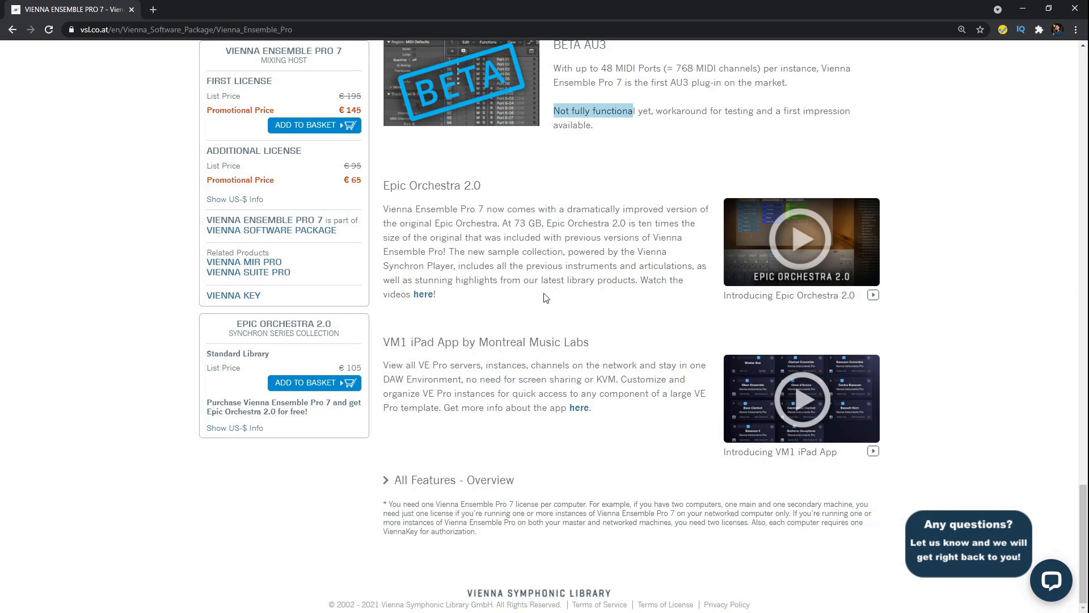
drag(387, 346, 595, 349)
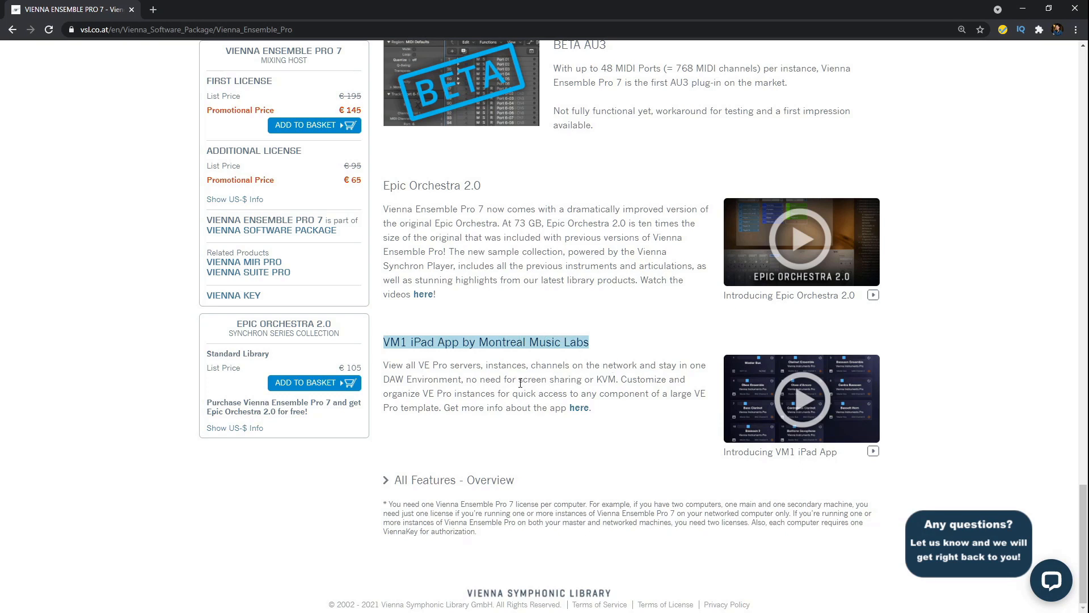
click(1072, 11)
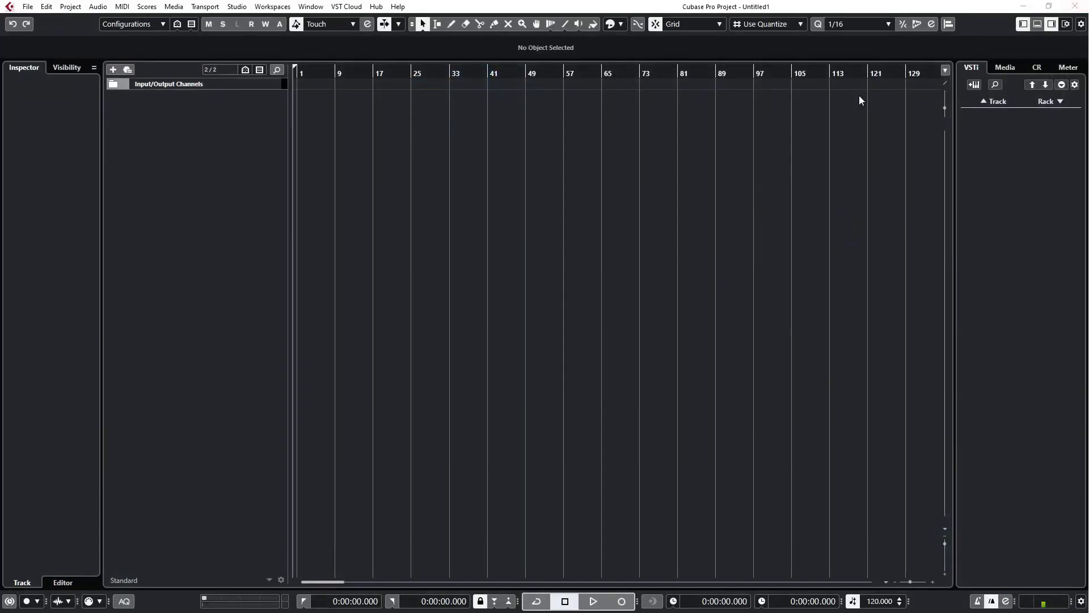
click(231, 154)
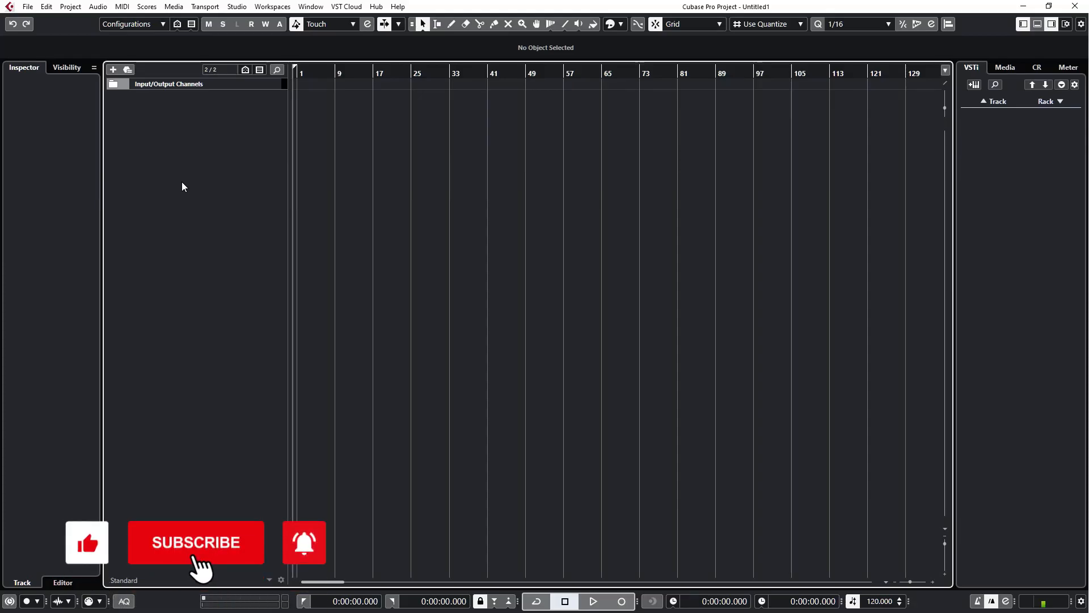
right_click(177, 212)
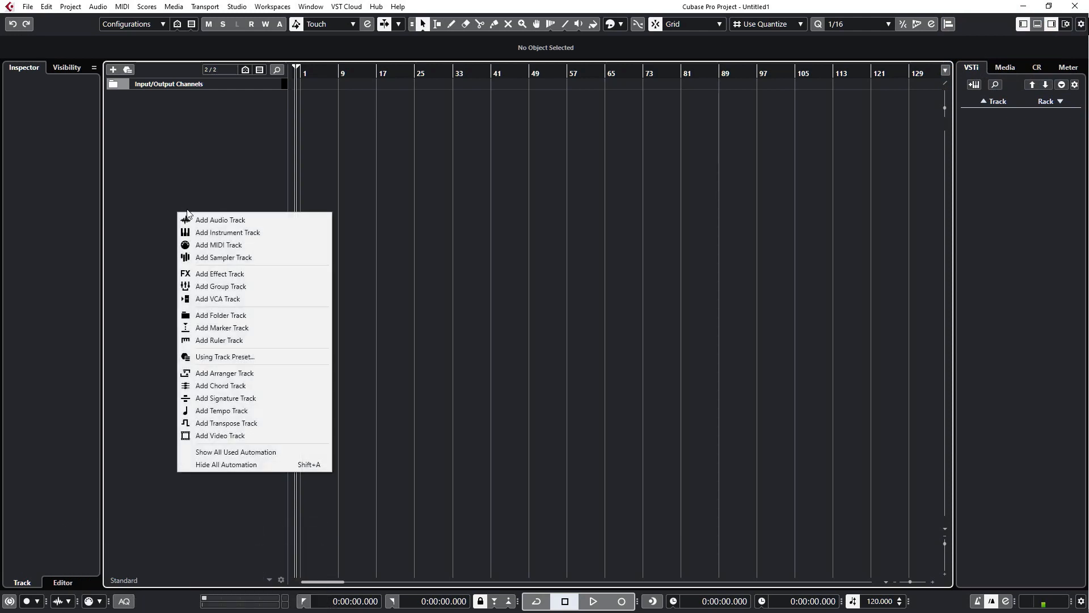
click(235, 235)
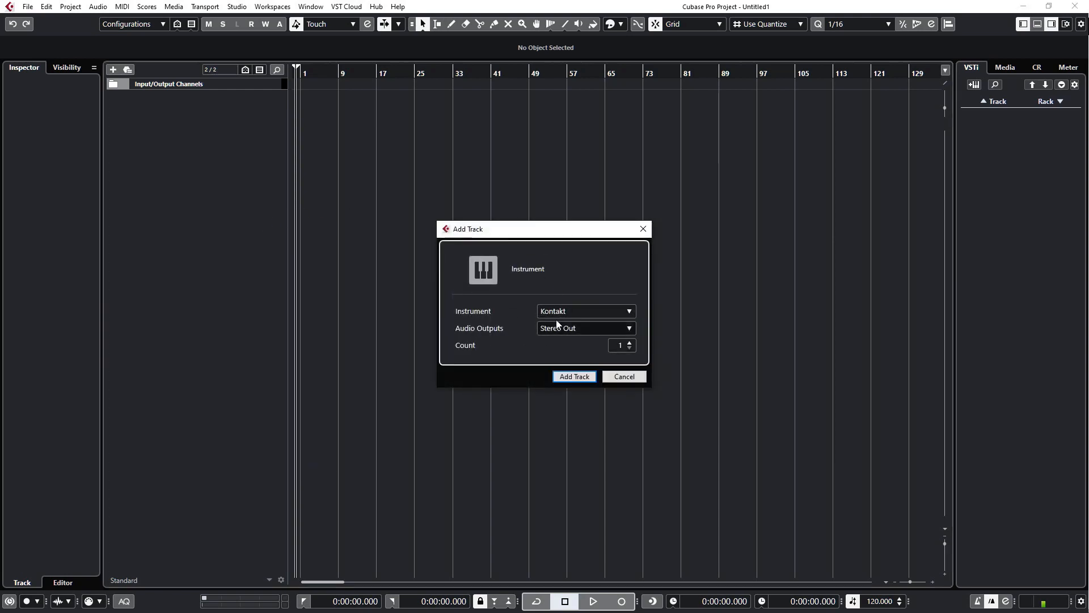
click(624, 377)
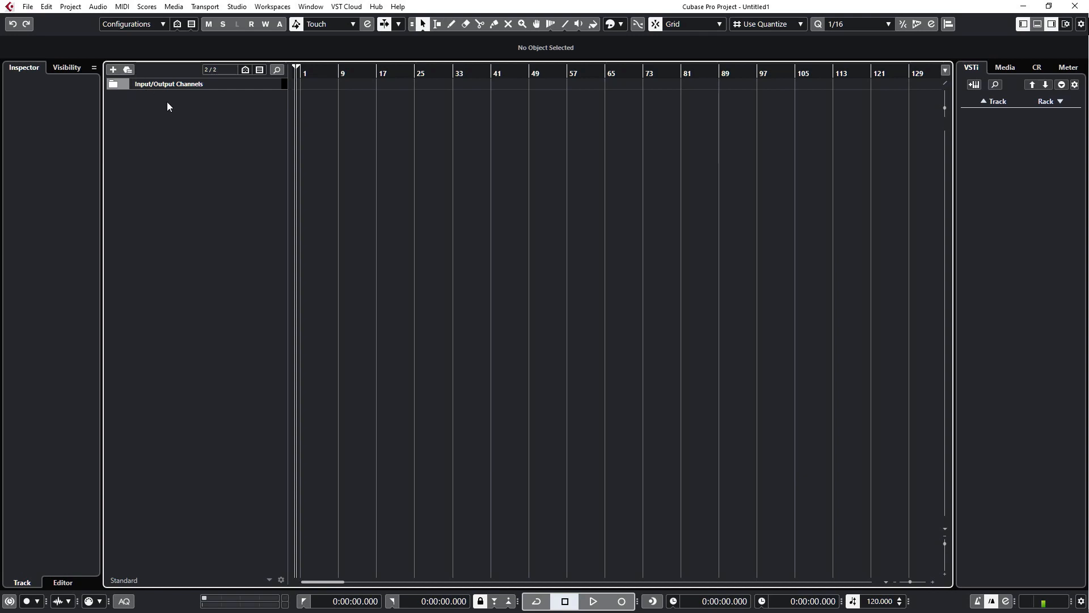
click(28, 7)
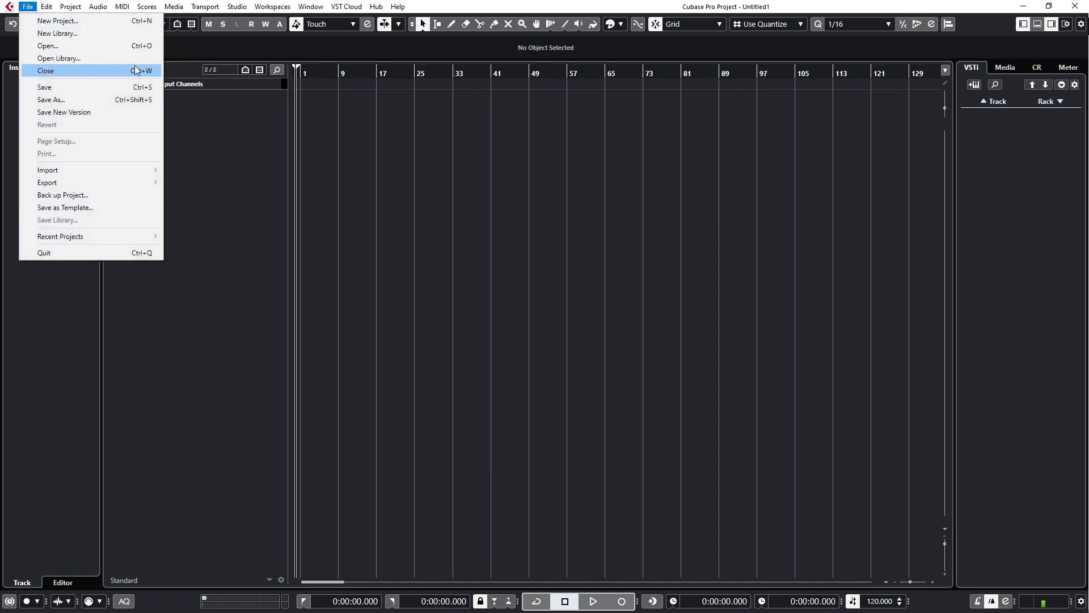
click(281, 130)
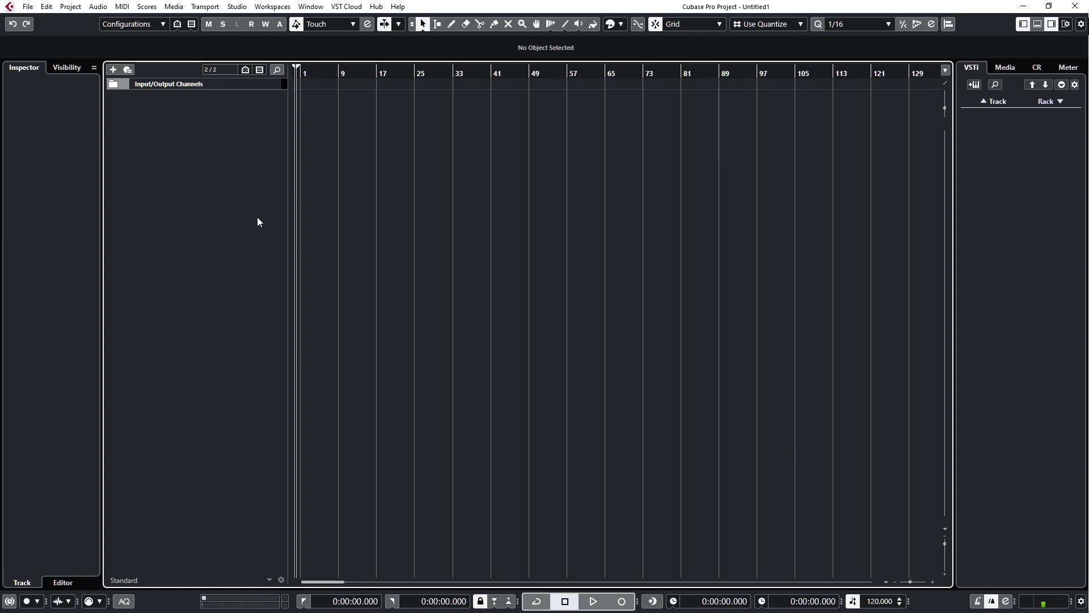
Search the VST instruments for "vienn", load Vienna Ensemble Pro as a rack instrument and create its assigned MIDI track
click(990, 186)
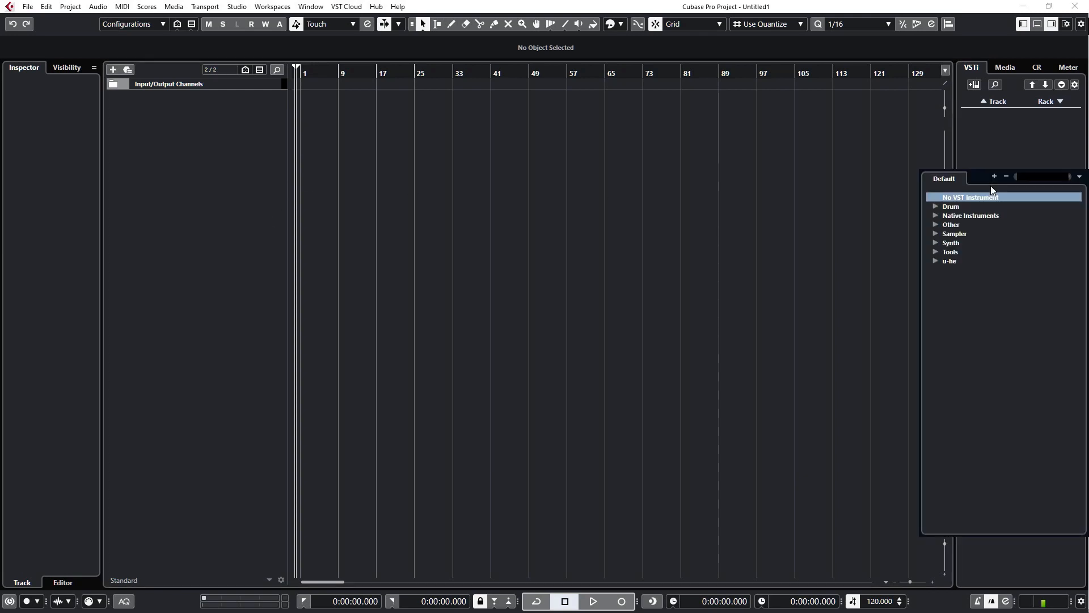
click(936, 218)
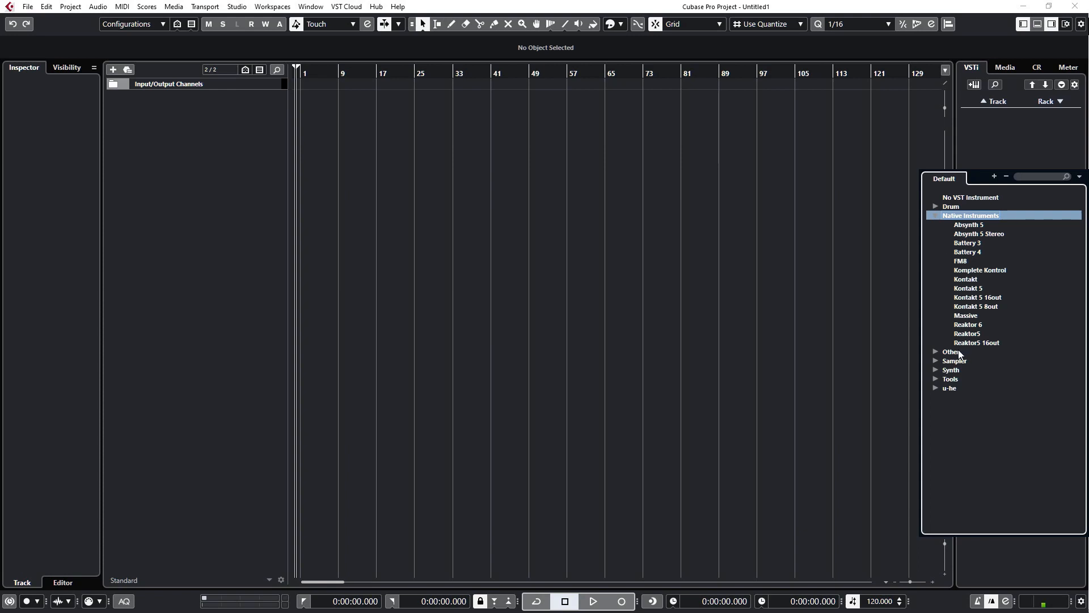
click(936, 388)
text(vienn)
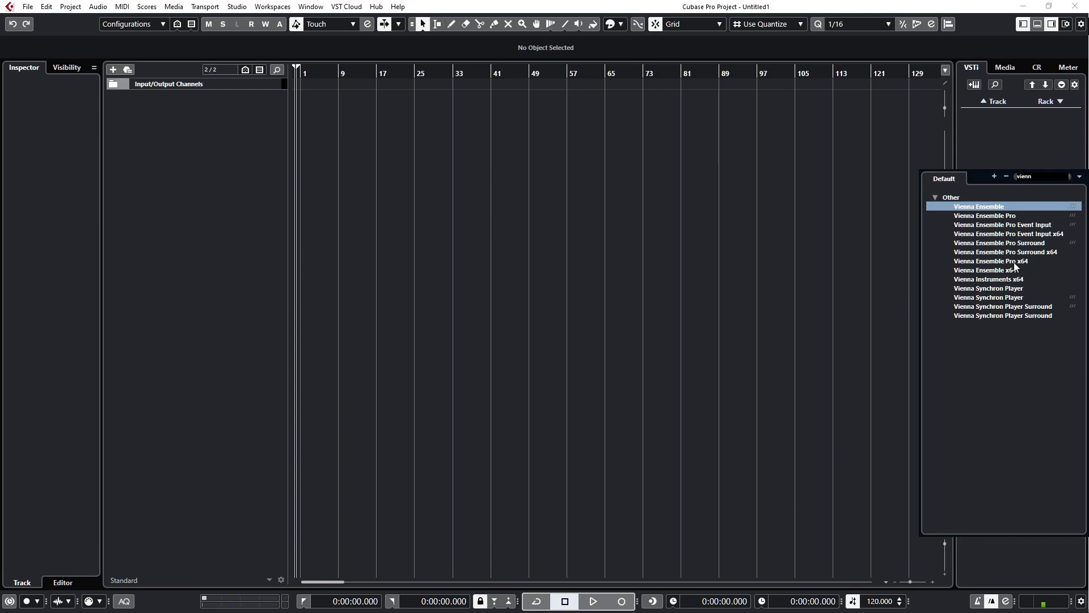
click(1021, 218)
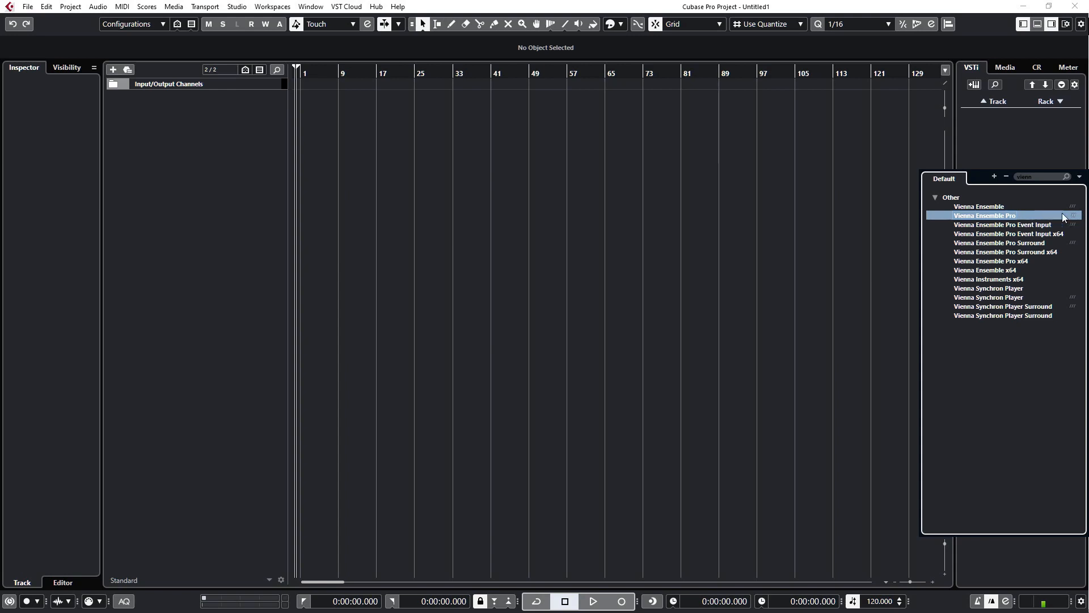
double_click(1008, 216)
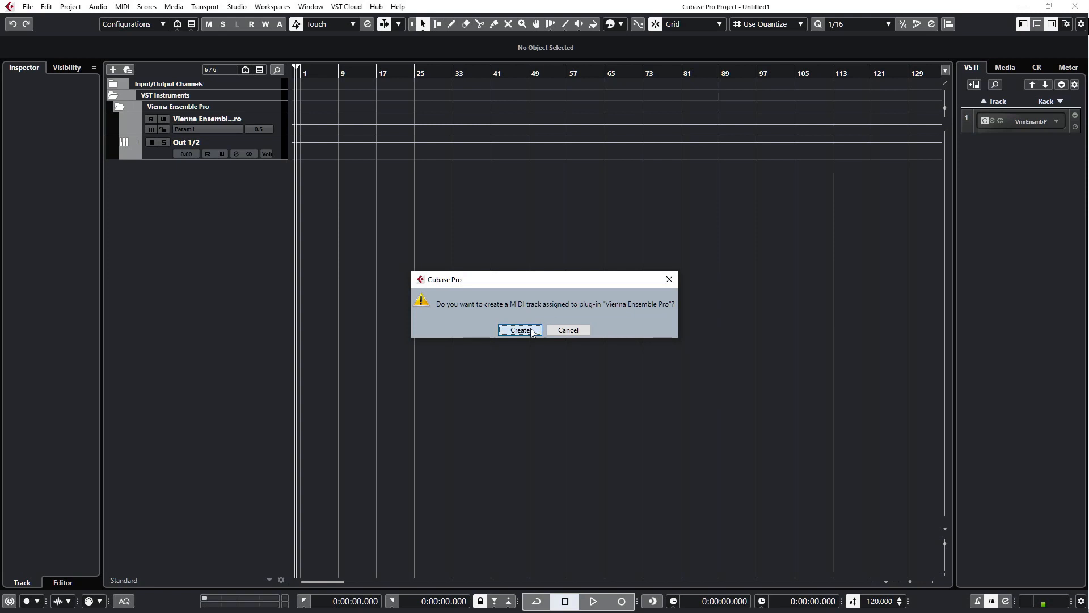
click(529, 329)
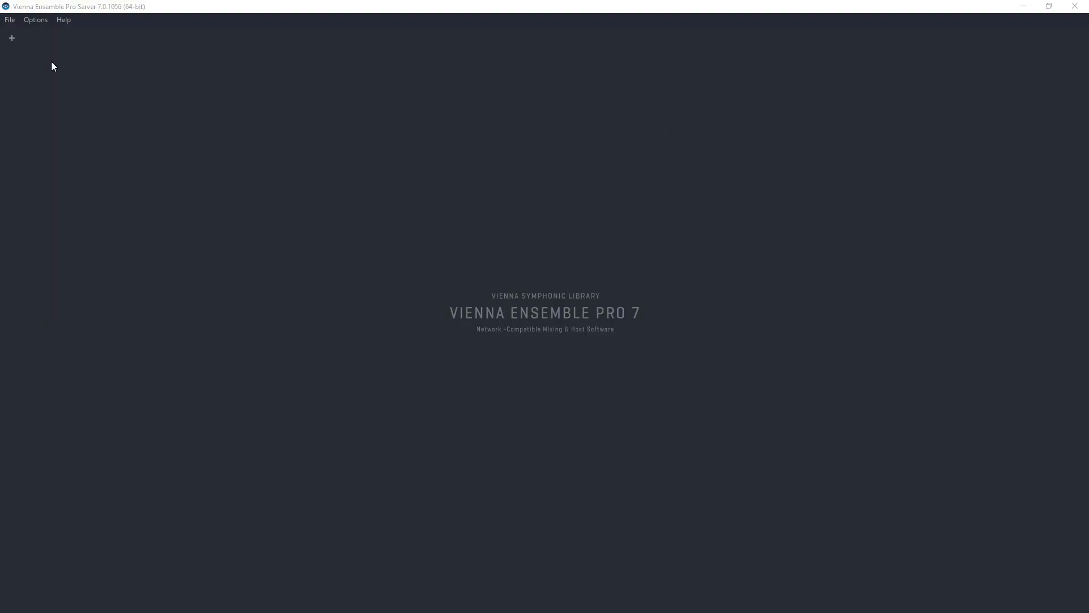
Switch to Vienna Ensemble Pro Server and add a new instance to the empty server project
click(10, 20)
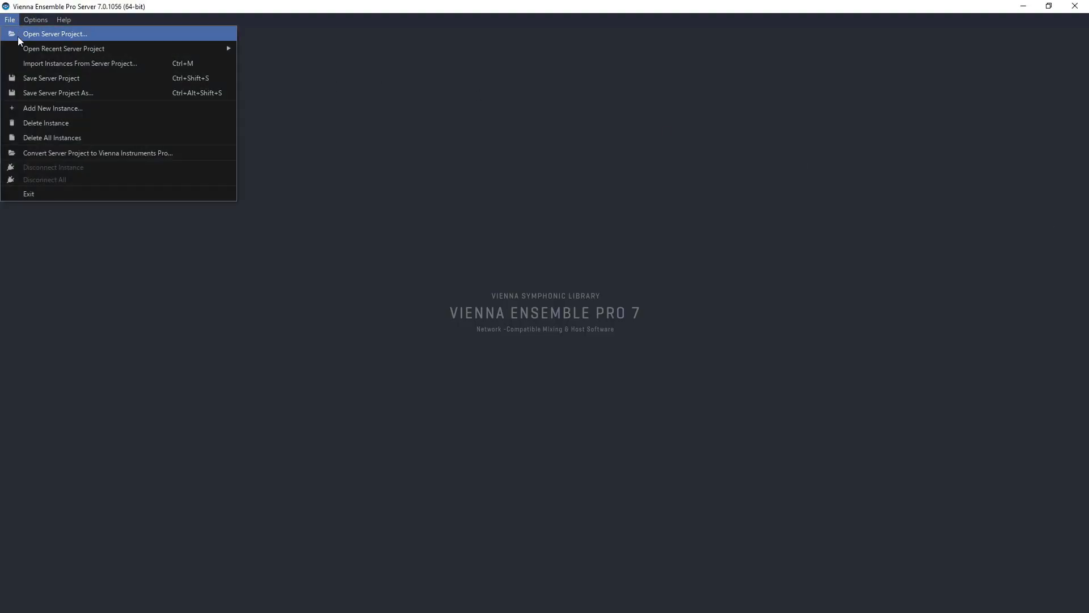
click(444, 50)
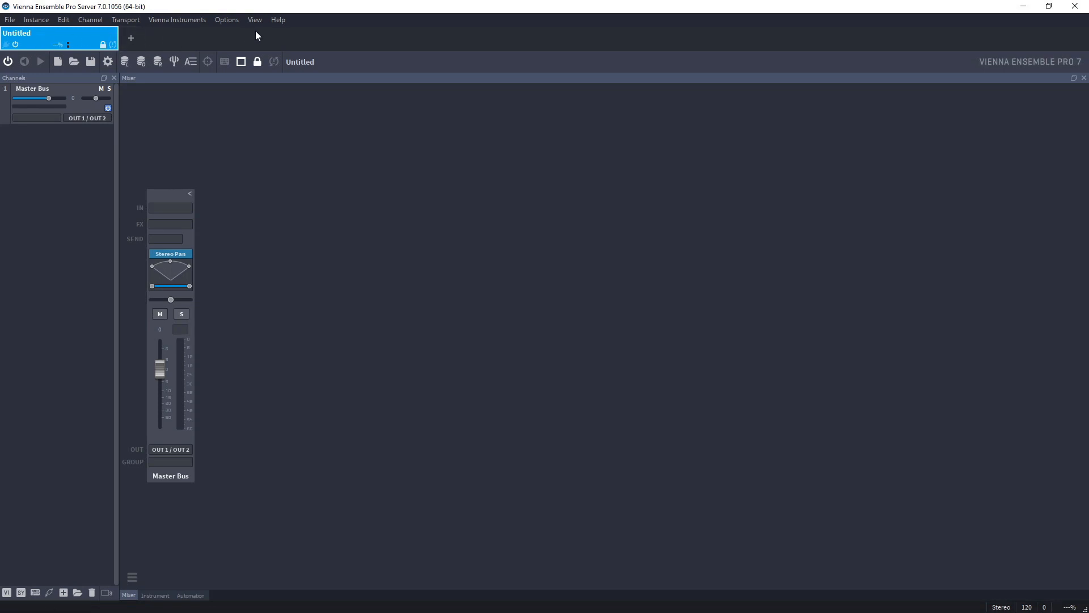
Switch the instances list to vertical orientation and back to horizontal
mouse_move(70, 29)
mouse_down()
mouse_move(33, 45)
mouse_move(7, 104)
mouse_move(7, 172)
mouse_move(83, 46)
mouse_move(75, 33)
mouse_up()
right_click(74, 33)
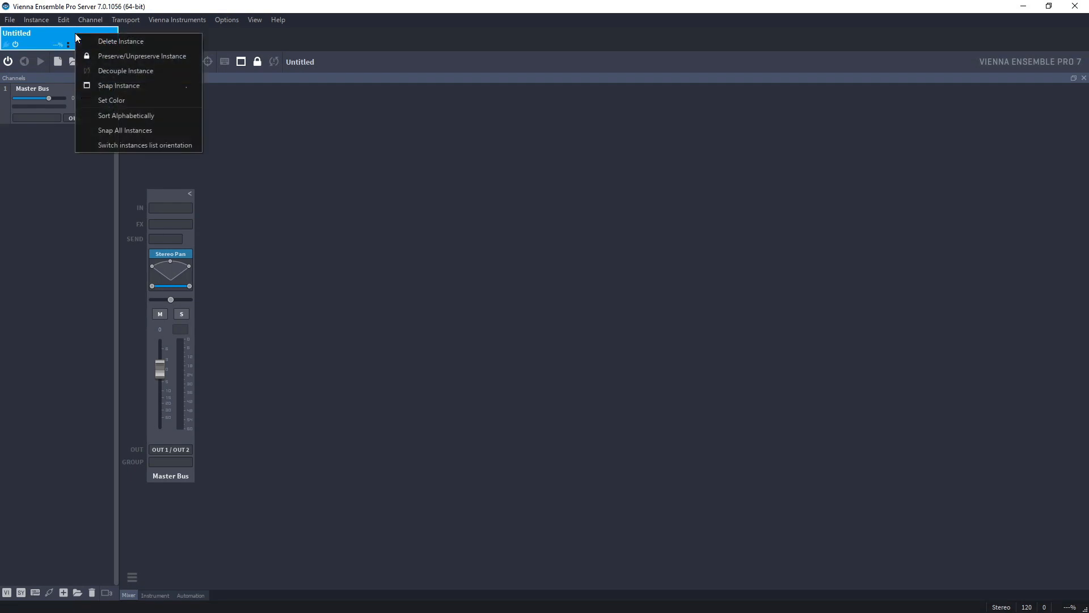
click(175, 145)
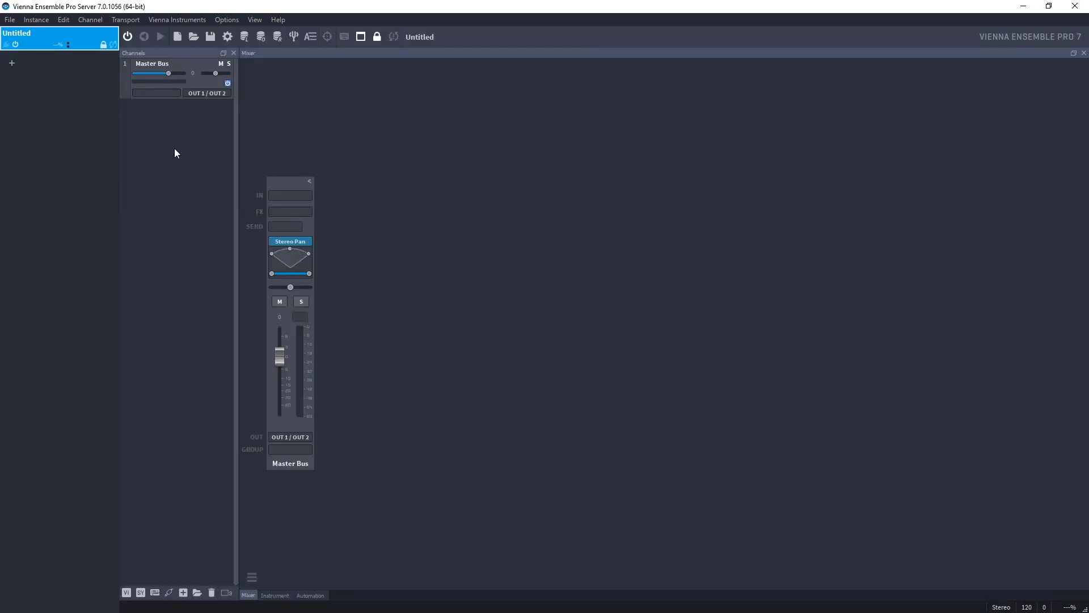
right_click(69, 36)
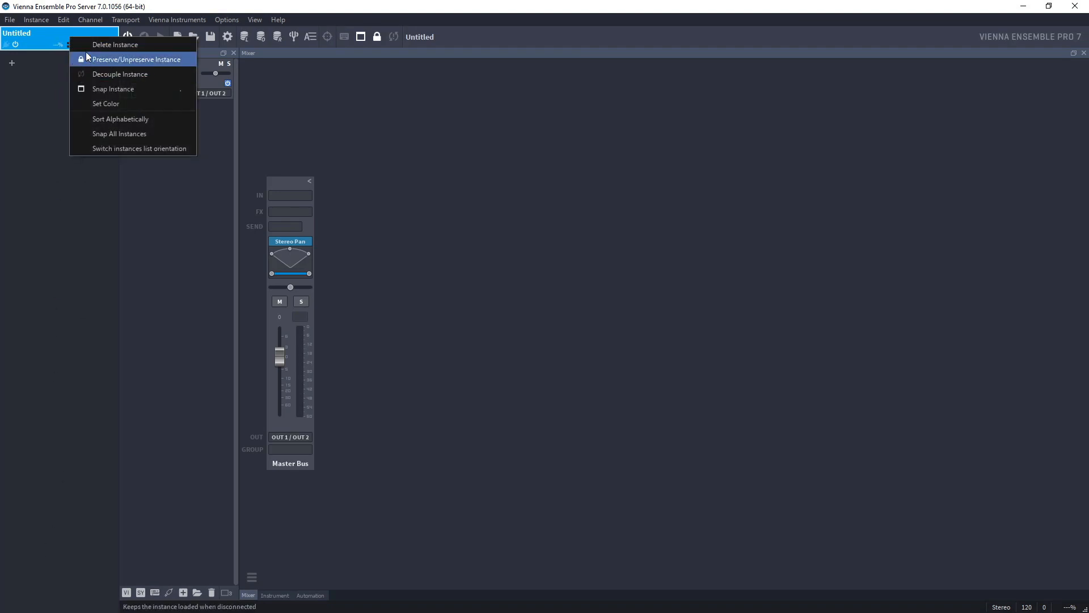
click(129, 148)
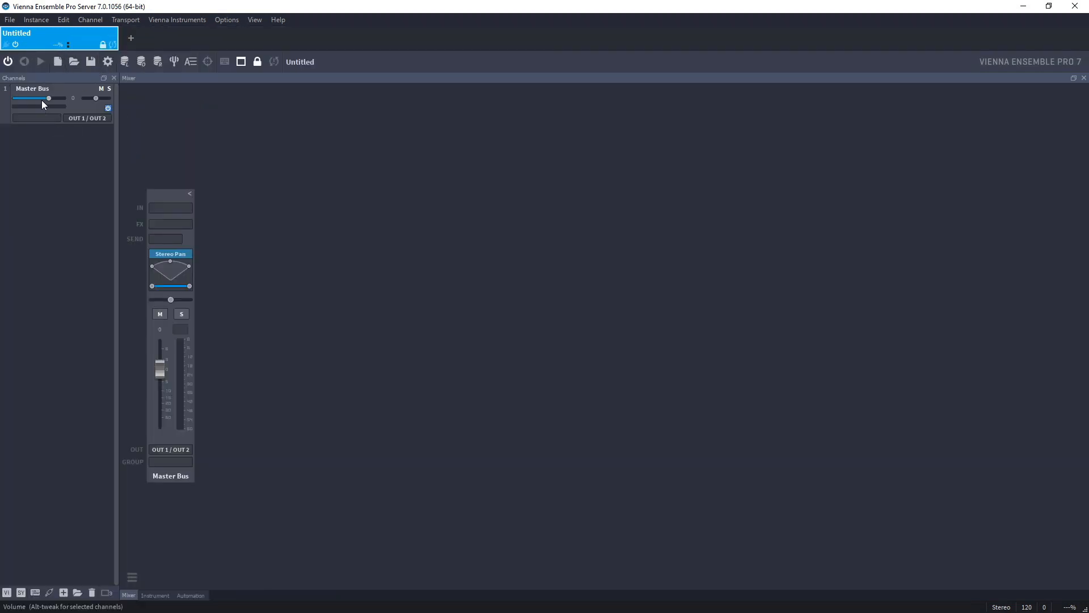
Review the VST plug-in folders in the server's plug-in preferences, and close the preferences
right_click(46, 143)
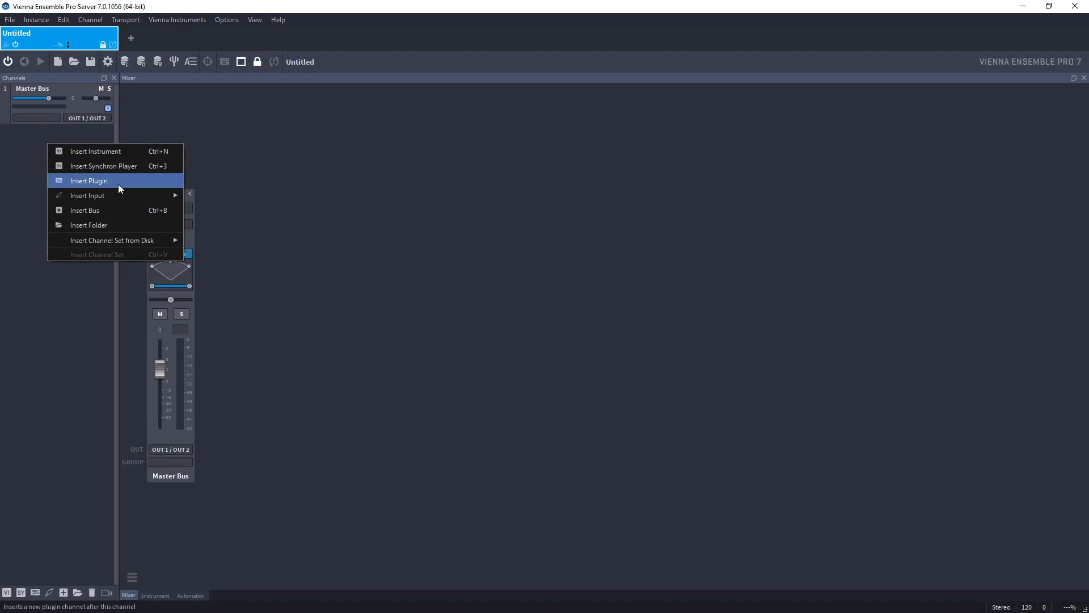
click(33, 162)
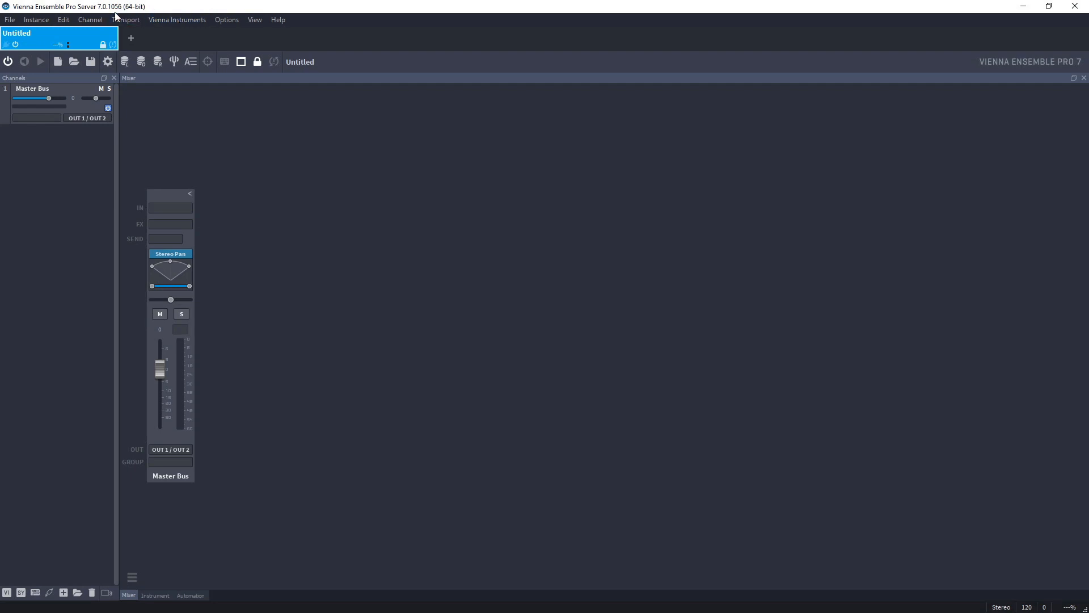
click(226, 19)
click(236, 36)
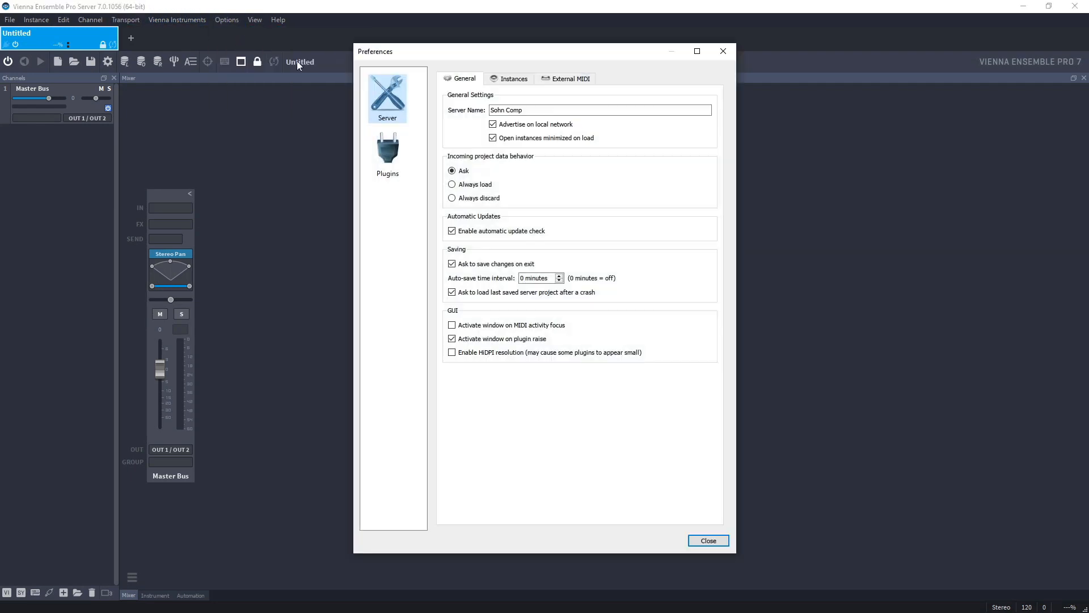
click(404, 149)
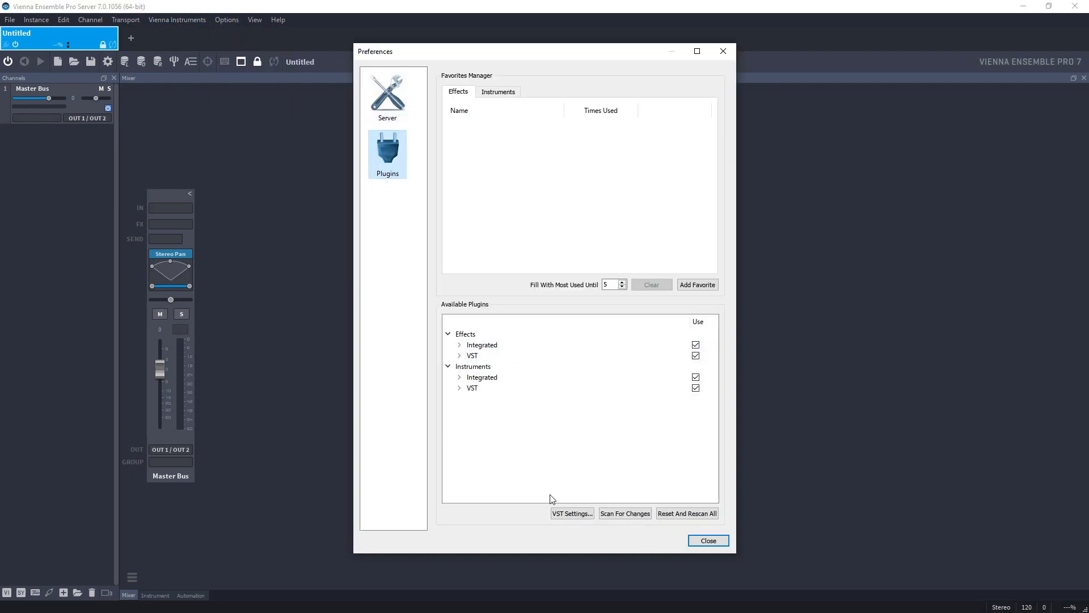
click(569, 513)
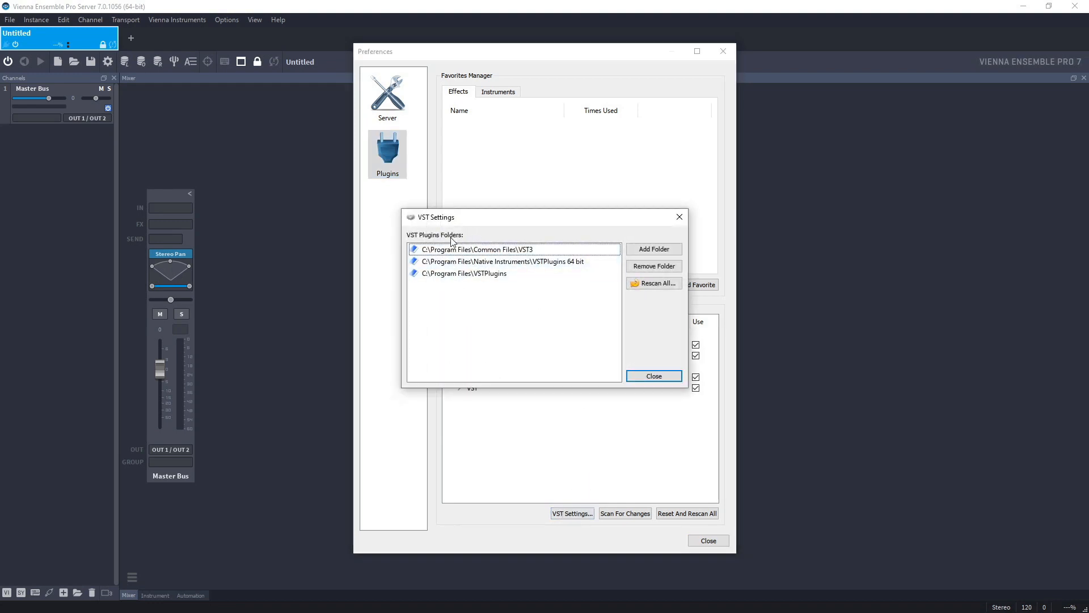
click(513, 264)
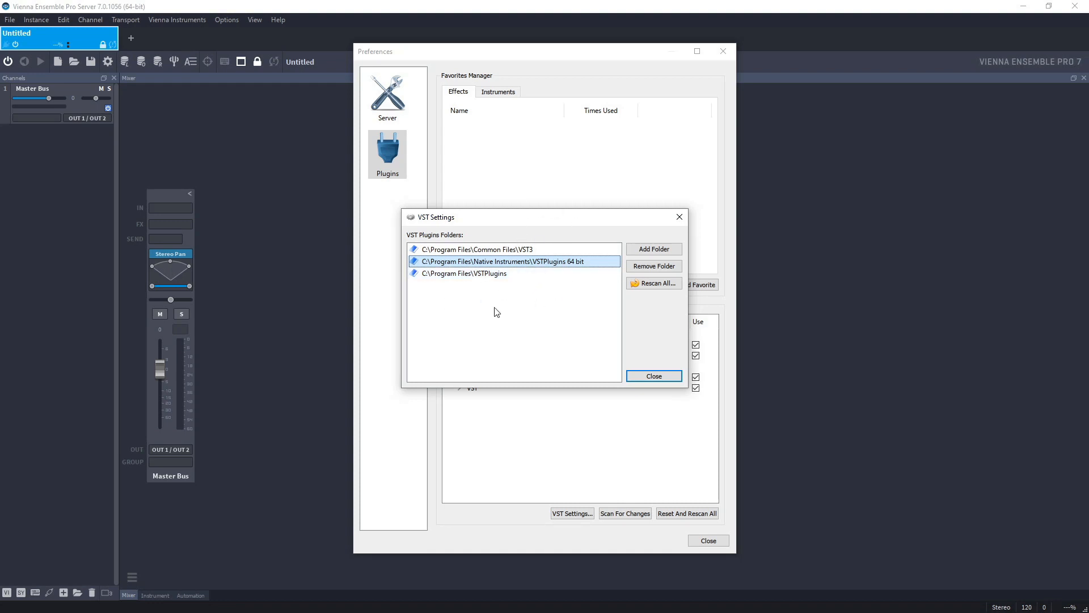
click(657, 378)
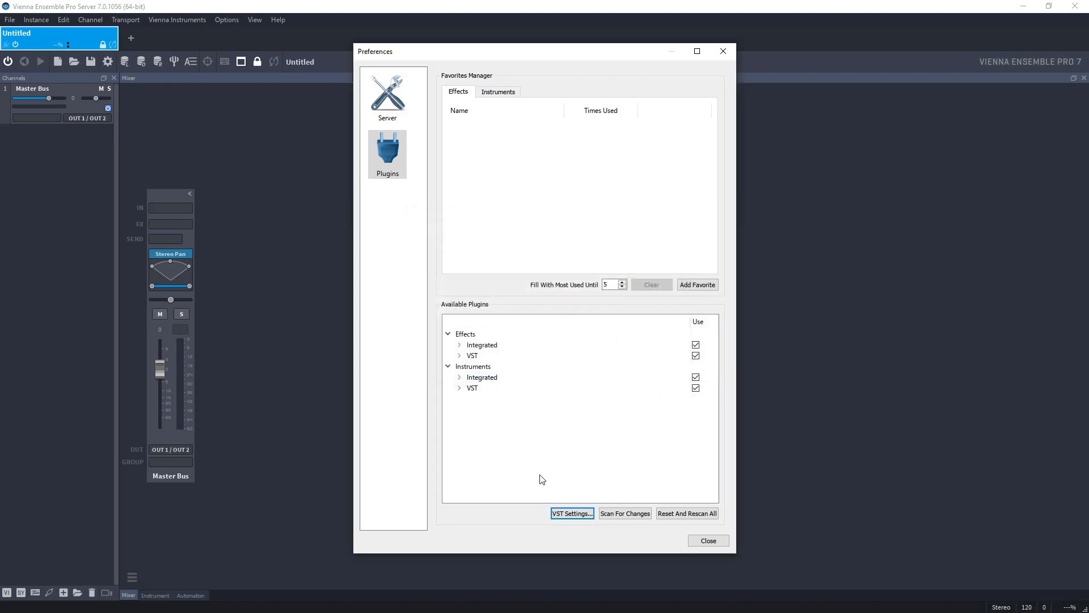
click(707, 538)
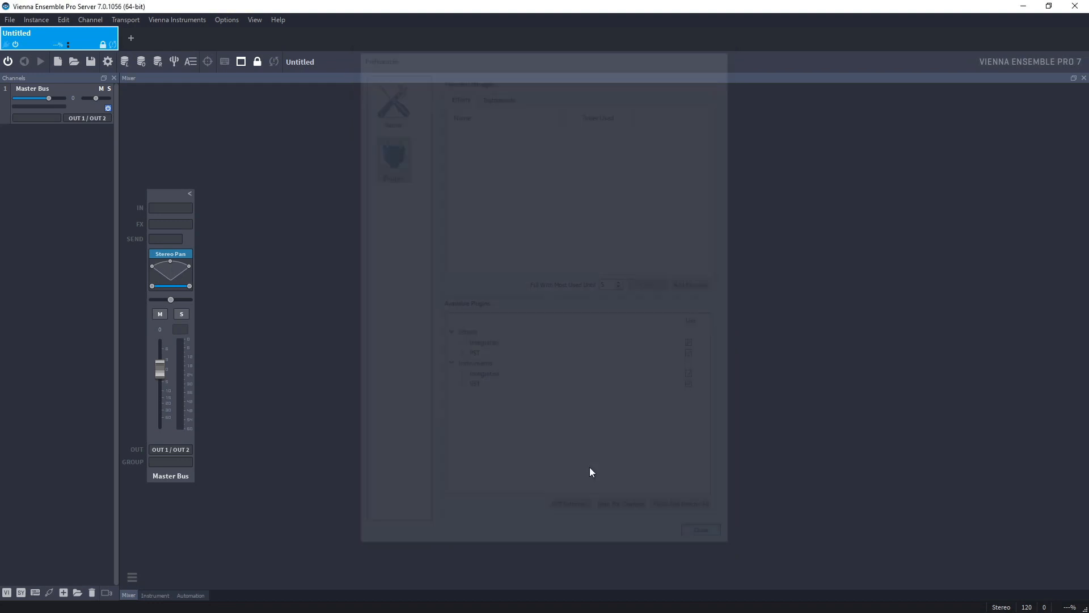
Insert a plug-in channel below the Master Bus with Native Instruments Kontakt (VST), Stereo to Stereo
right_click(36, 193)
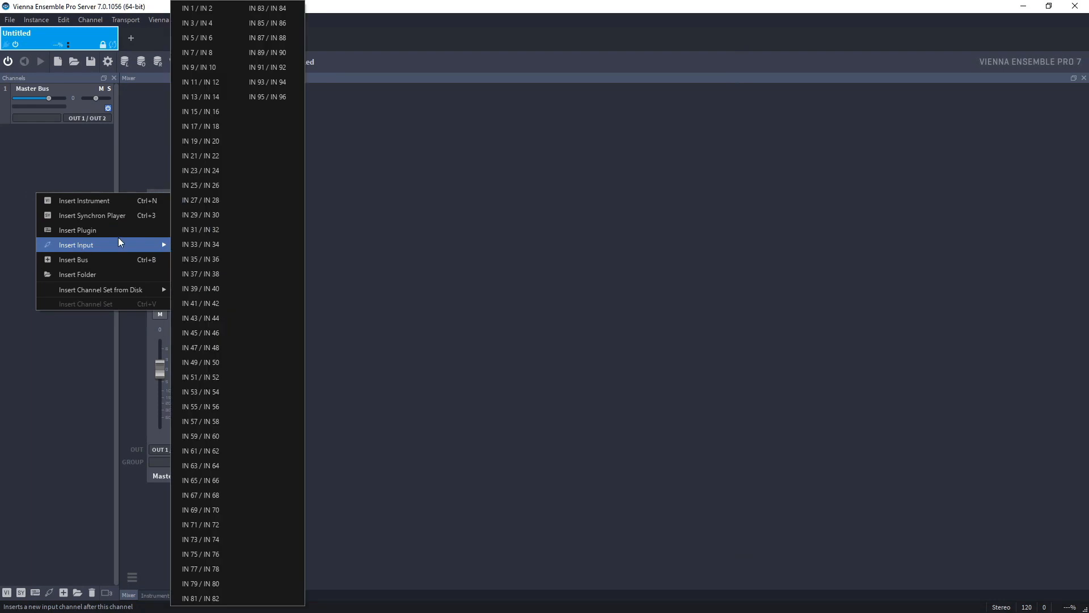
click(119, 228)
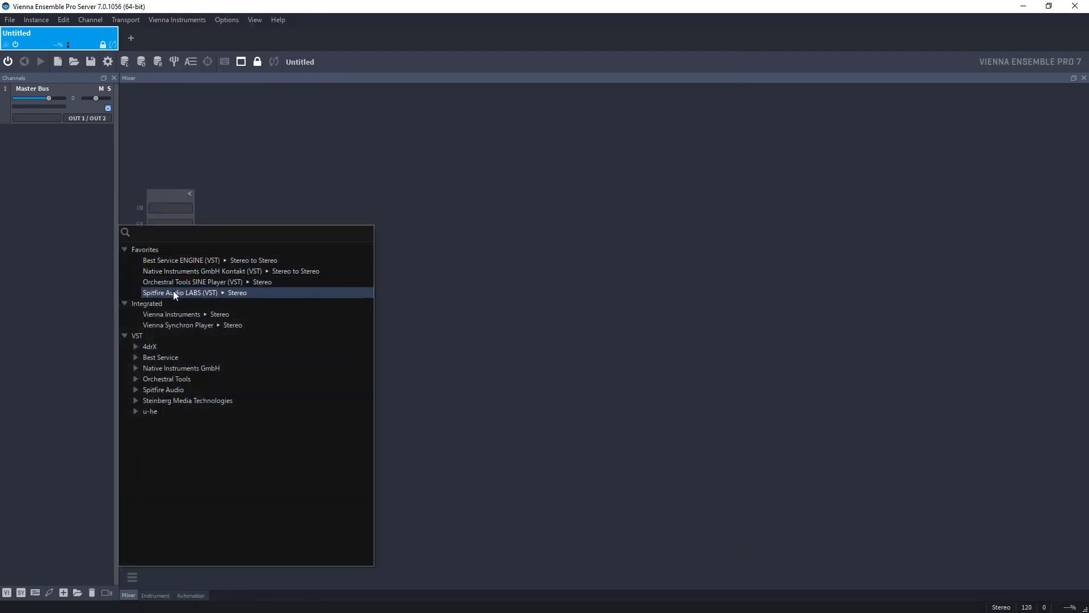
click(178, 272)
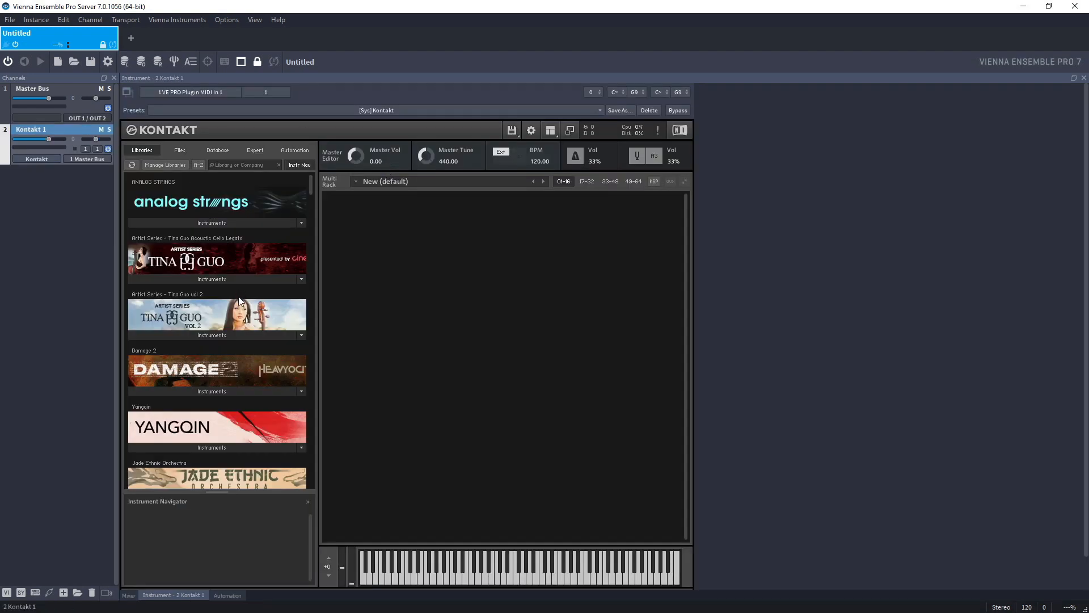
Search the Kontakt libraries for "wood" and load Flutes Essential.nki from the Symphony Essentials Woodwind Ensemble
scroll(240, 314, down, 5)
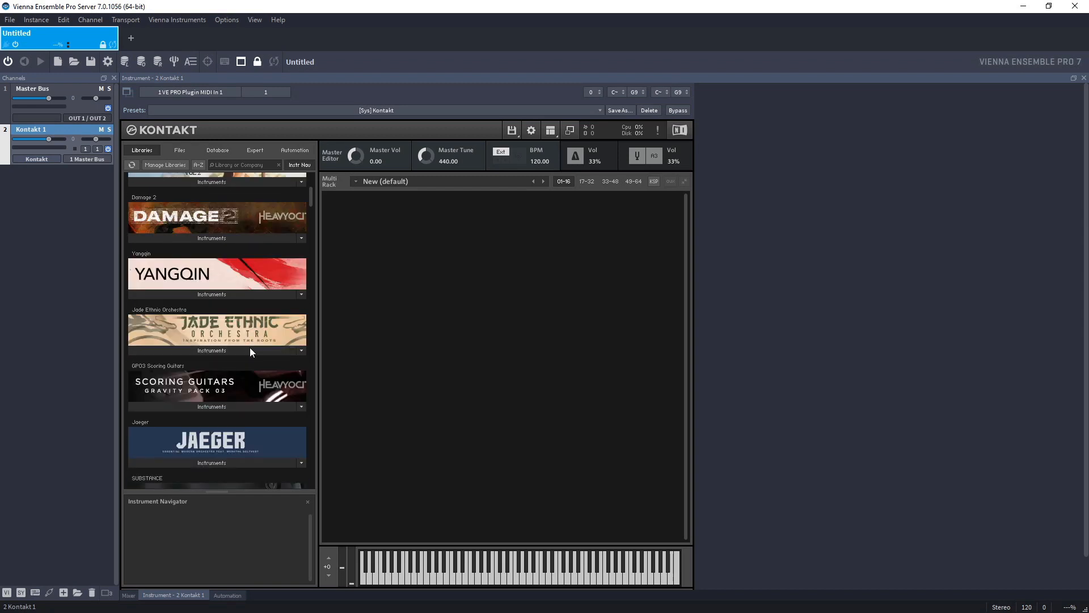
scroll(252, 351, down, 2)
click(249, 166)
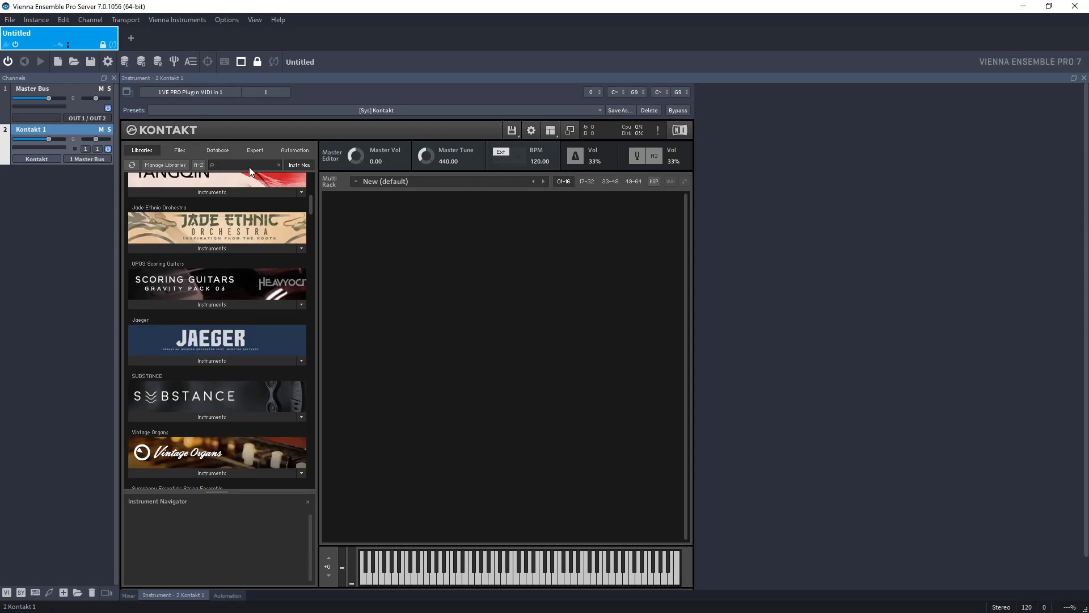
text(wood)
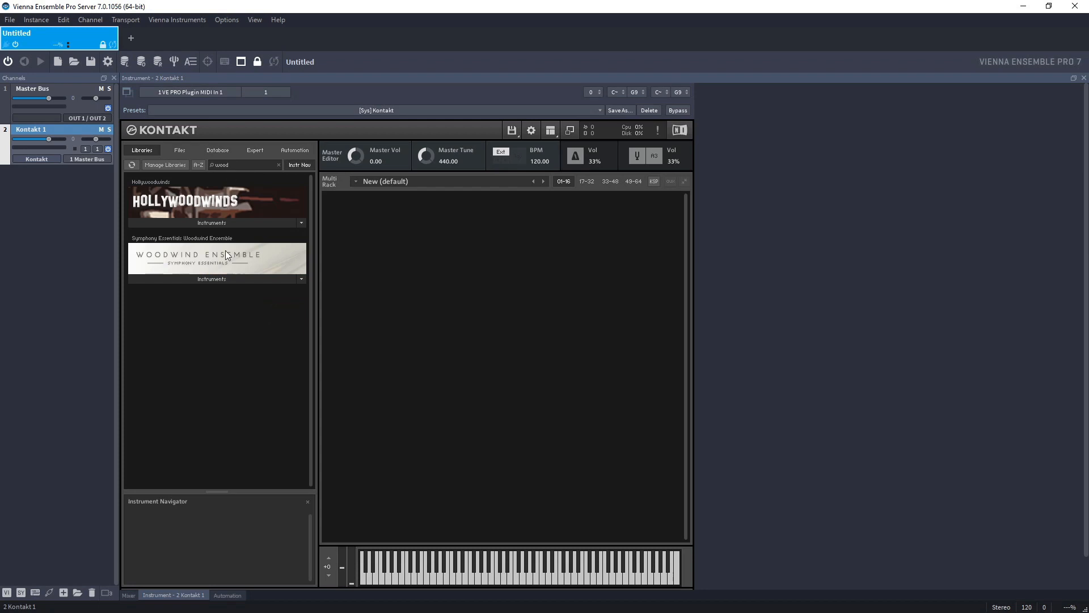
click(226, 279)
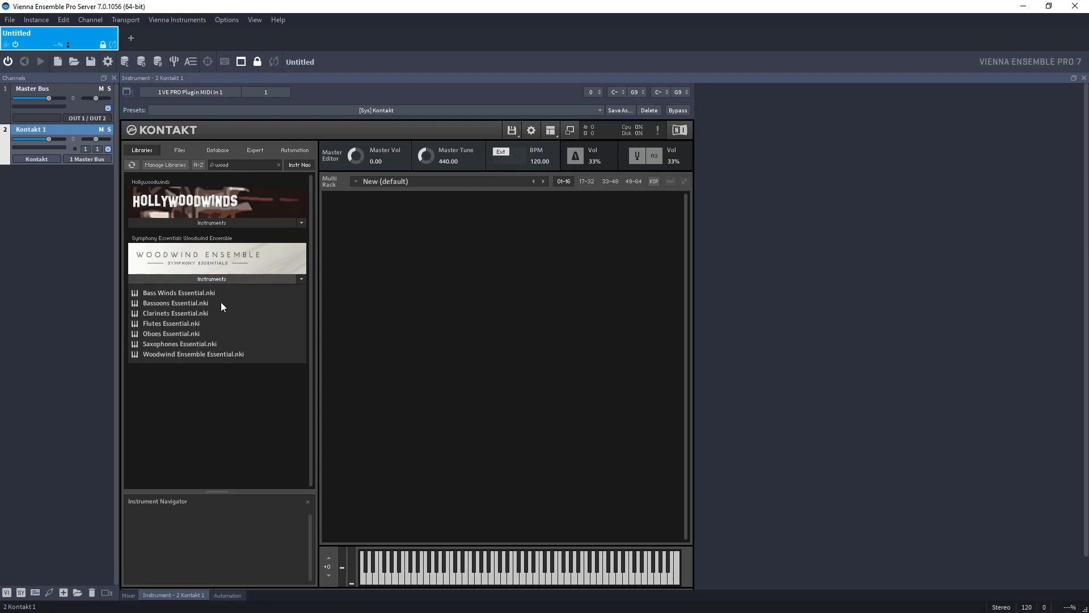
double_click(196, 323)
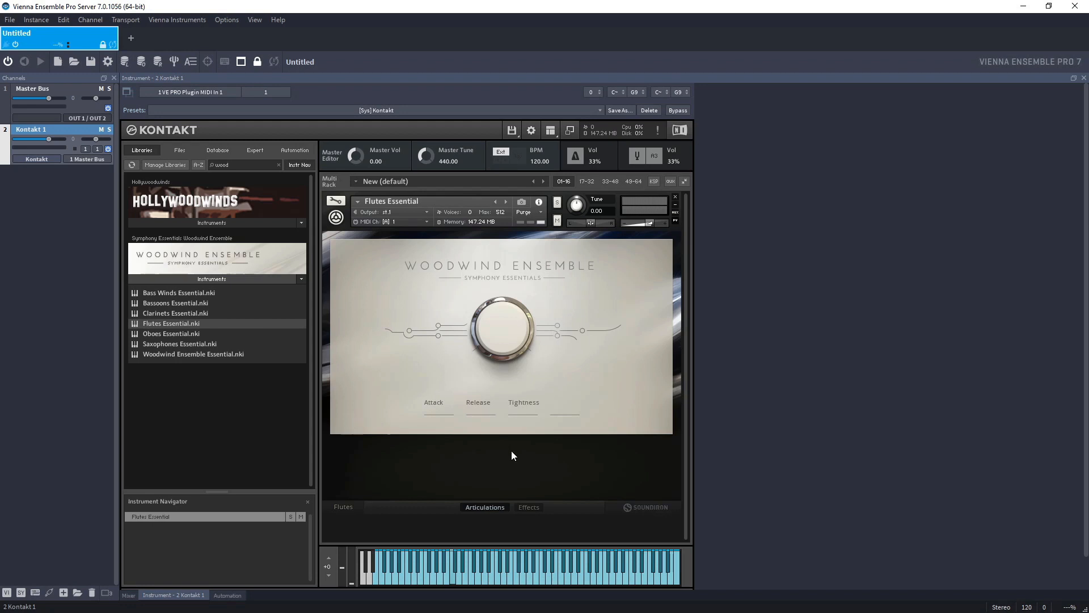
Insert copies of the Kontakt 1 channel below the original and delete them again
right_click(16, 149)
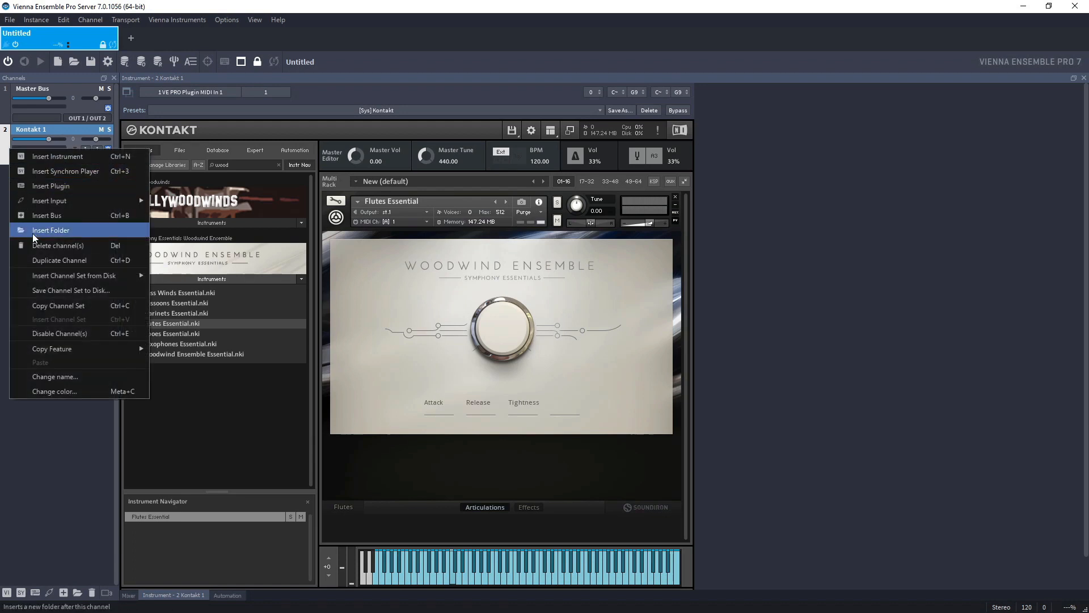
key(Escape)
right_click(26, 196)
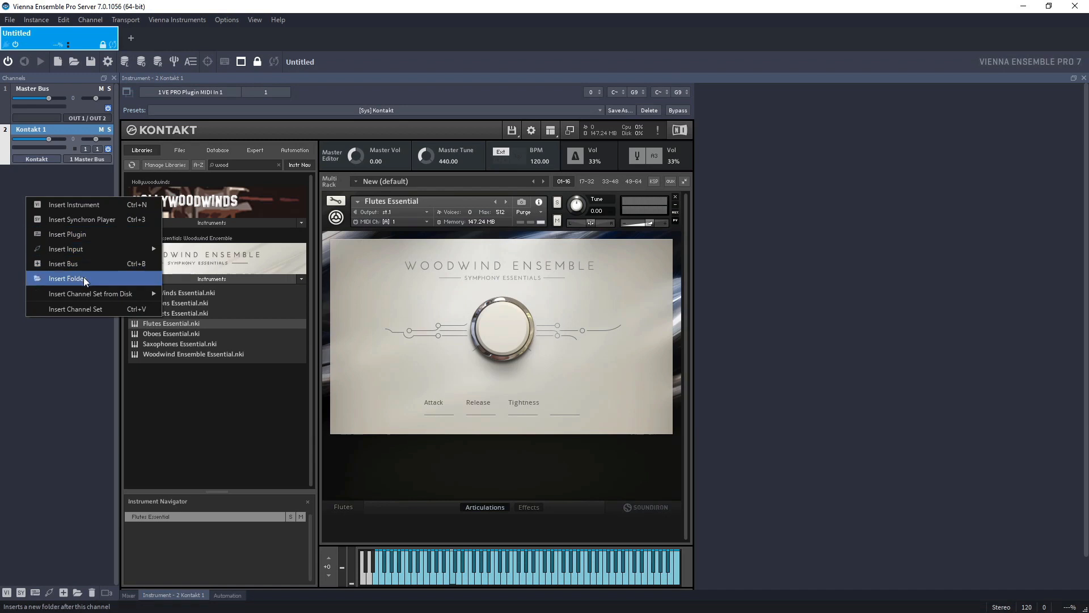
click(87, 308)
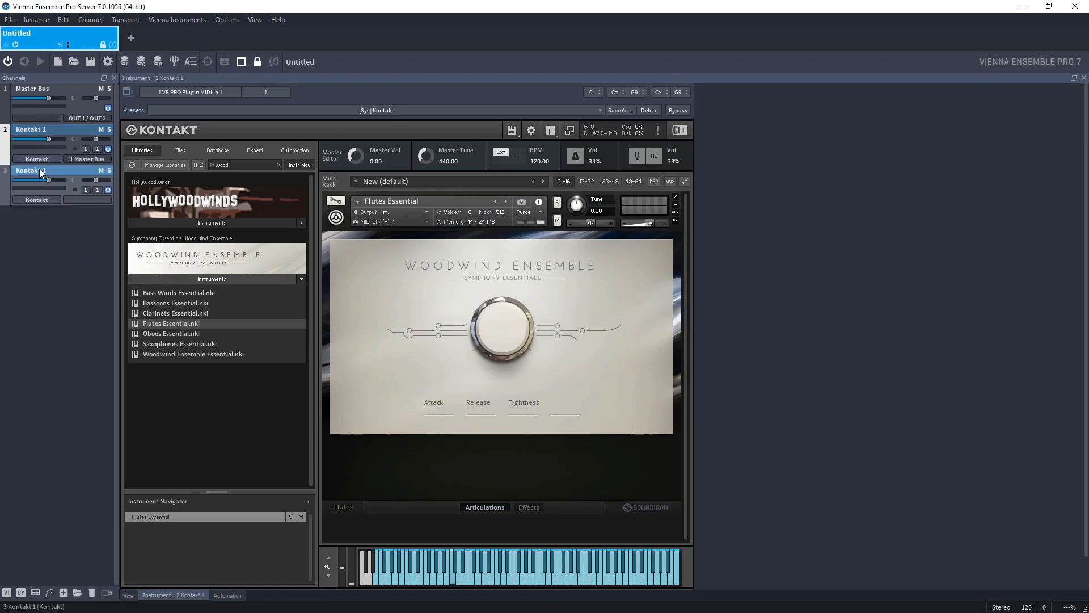
click(39, 169)
key(Delete)
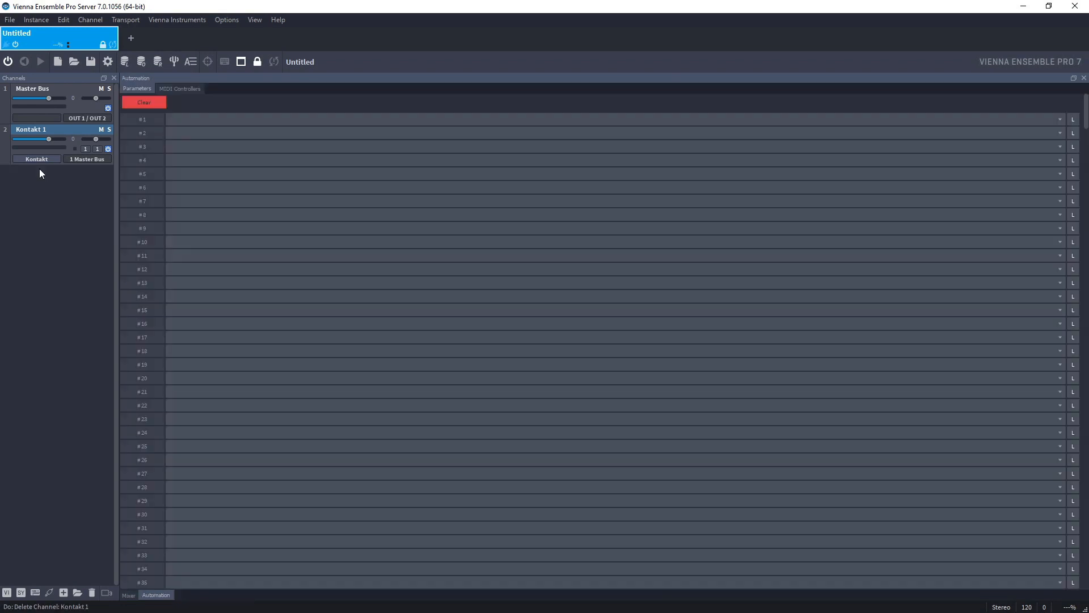
click(7, 146)
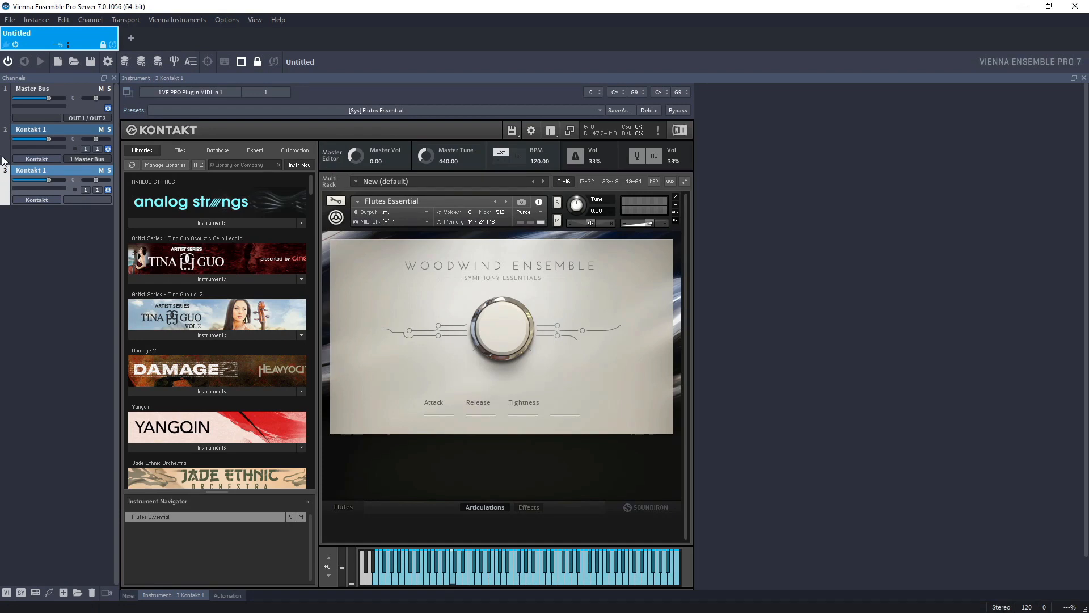
key(Delete)
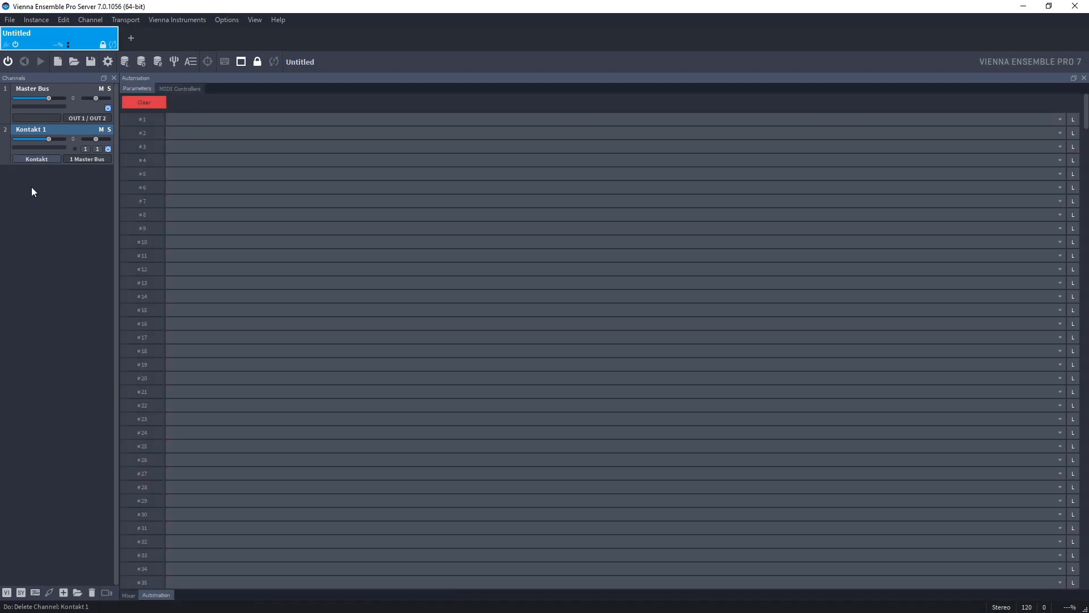
Duplicate the Kontakt 1 channel until five Kontakt channels, numbered 2 to 6, sit below the Master Bus
click(8, 158)
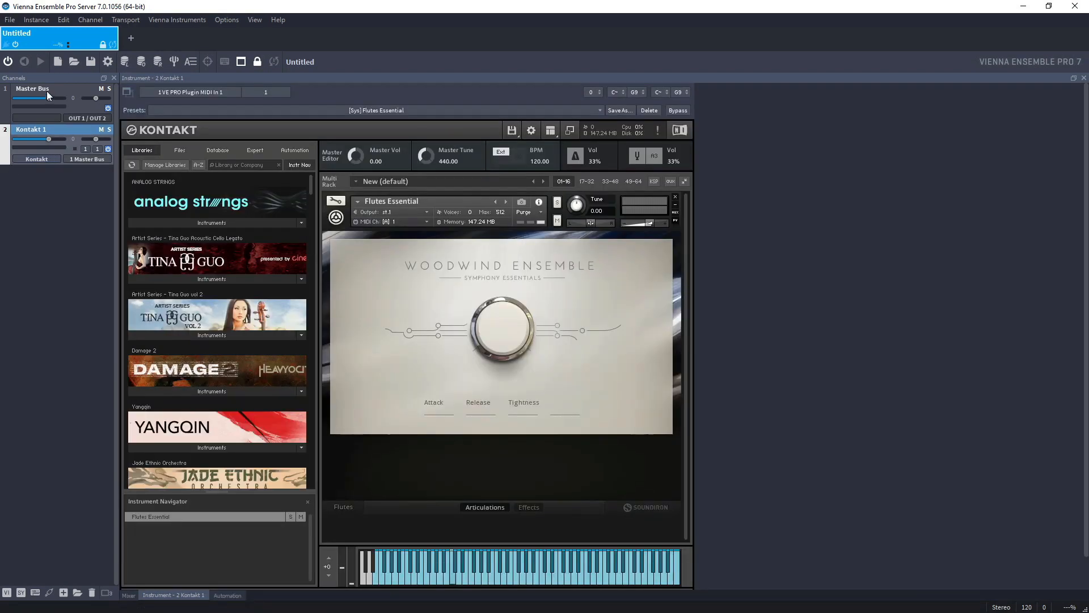
key(ctrl+z)
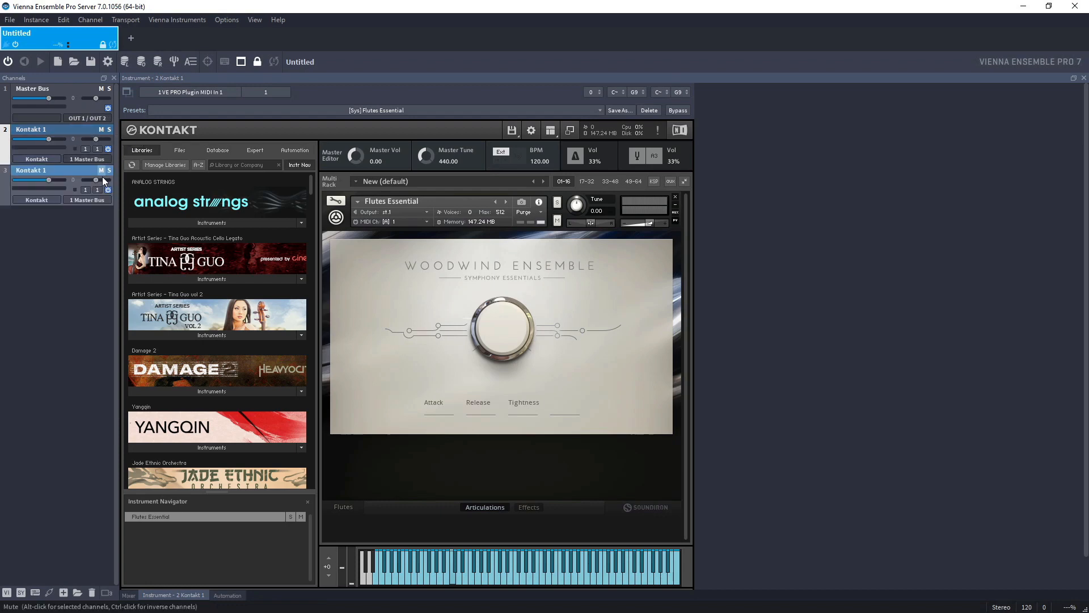
click(9, 195)
key(ctrl+d)
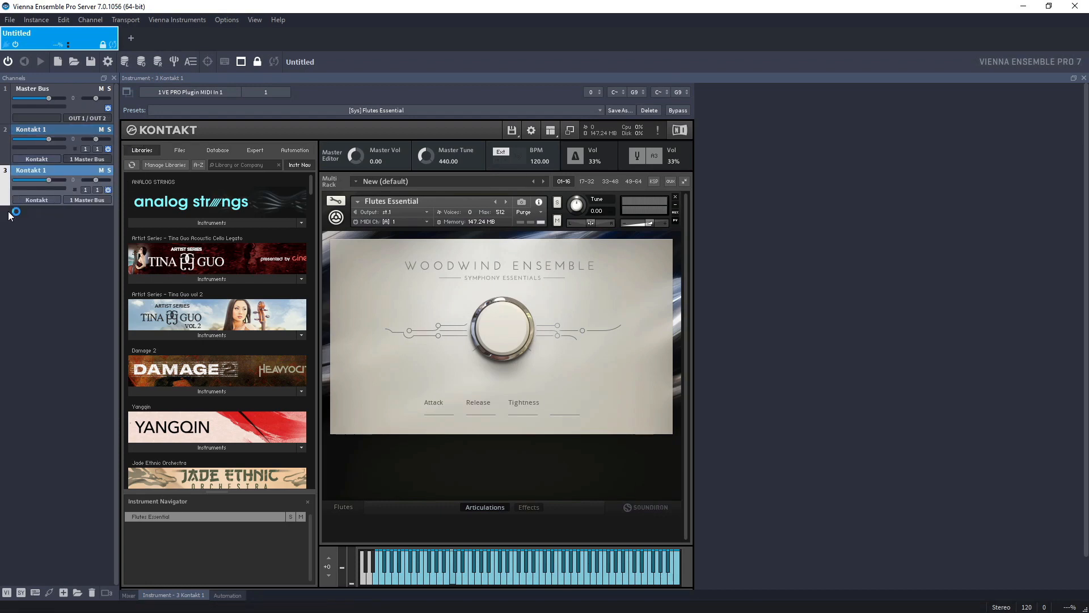
click(8, 242)
key(ctrl+d)
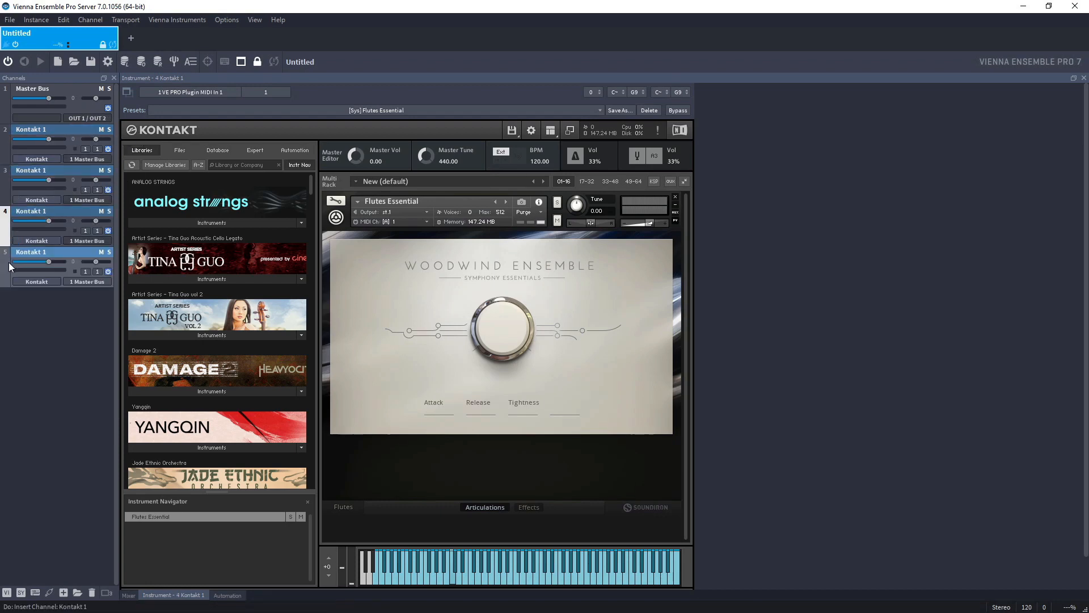
click(10, 267)
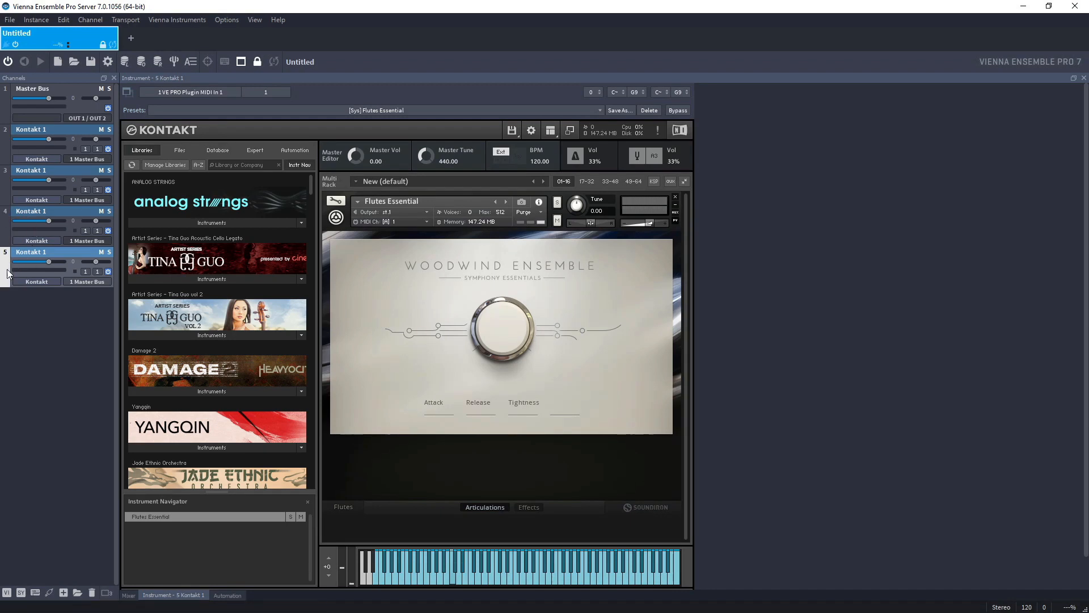
key(ctrl+d)
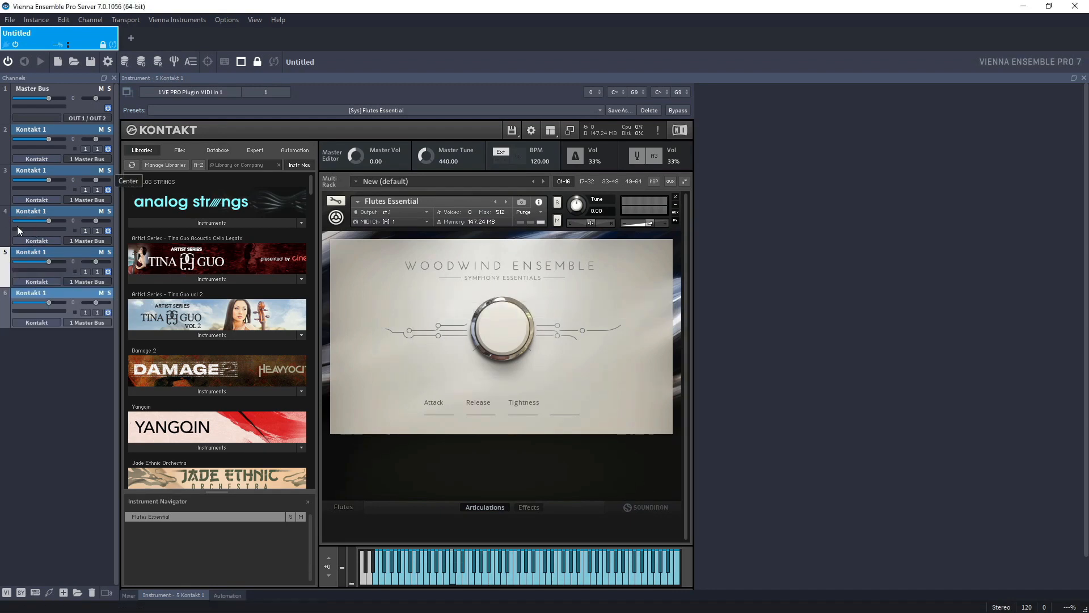
Rename channel 2 as Flutes
click(8, 159)
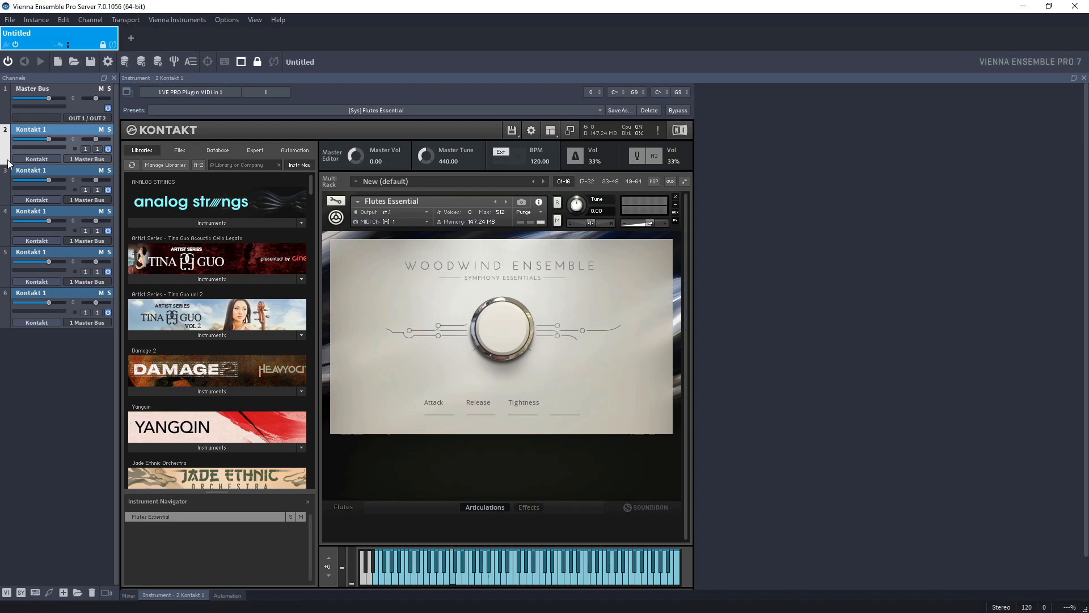
double_click(30, 131)
text(Flutes)
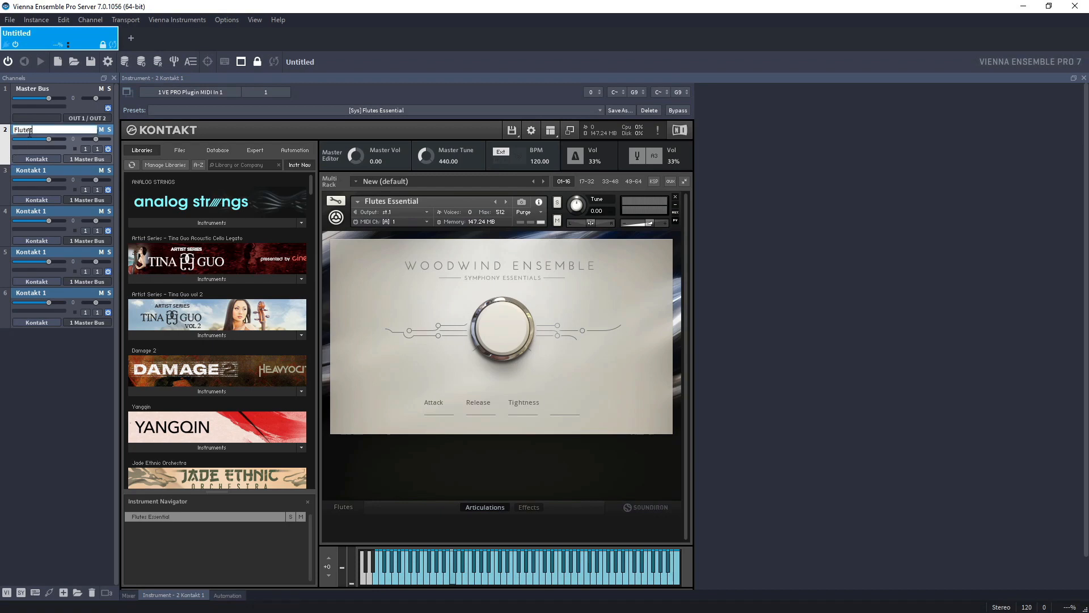
key(Return)
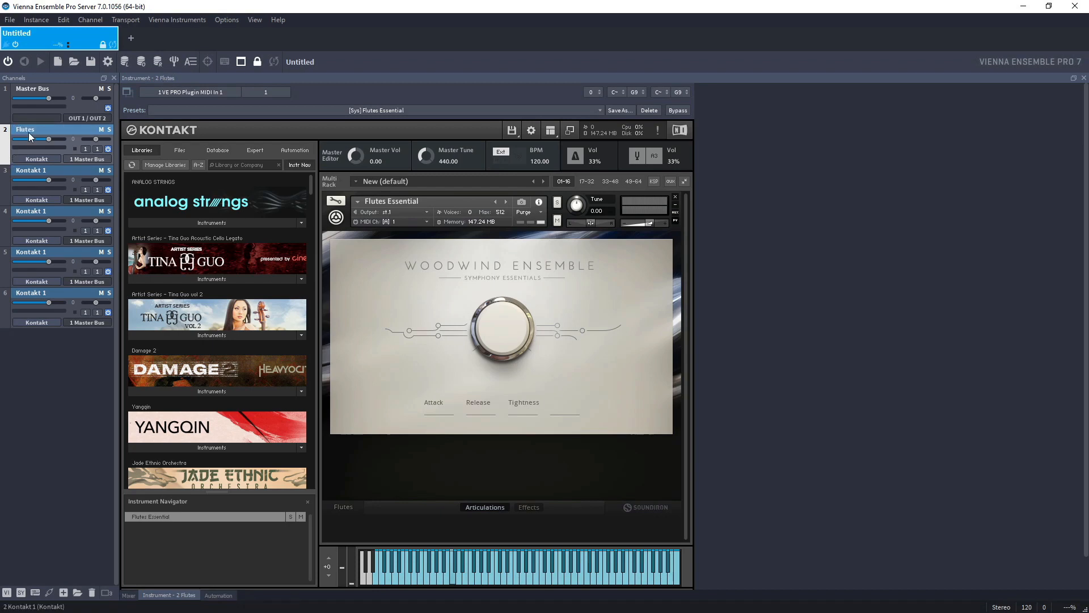
In channel 3, search the Kontakt libraries for "woodw" and load Clarinets Essential.nki from the Symphony Essentials Woodwind Ensemble
click(9, 188)
click(265, 164)
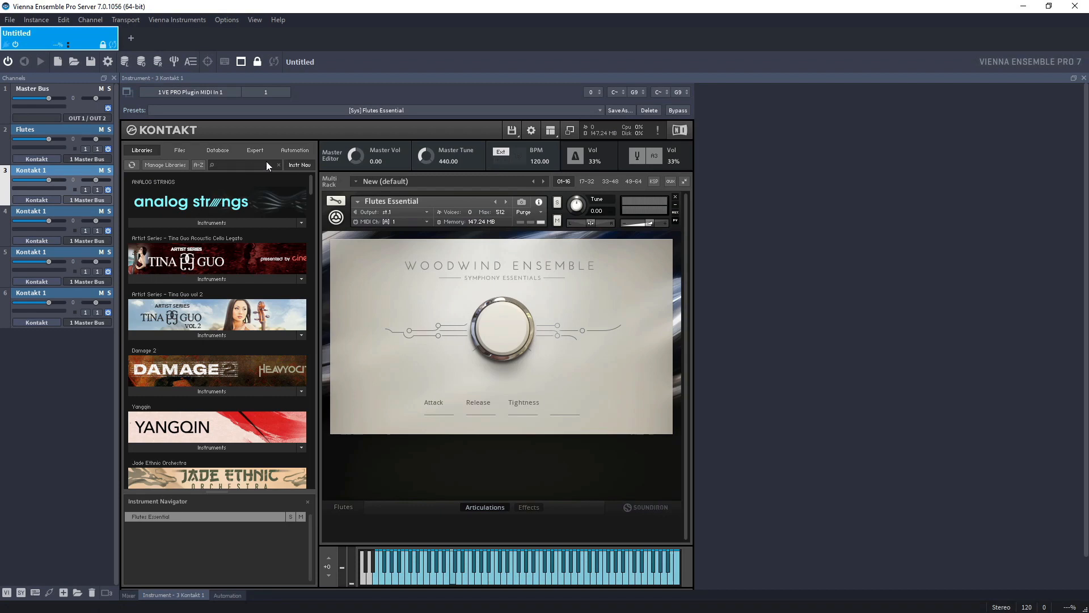
text(woodw)
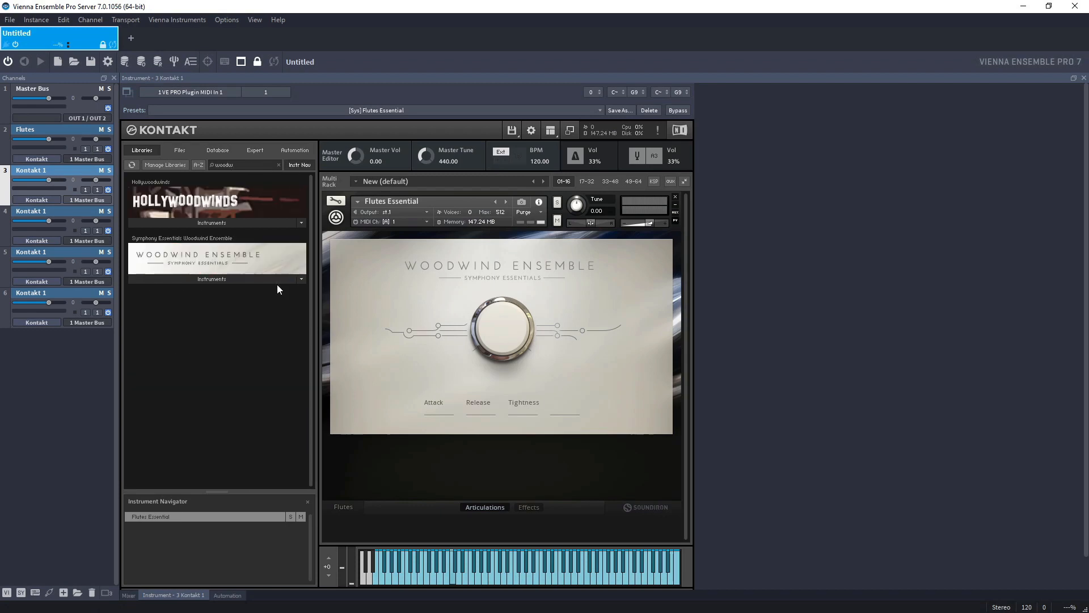
click(274, 279)
double_click(209, 313)
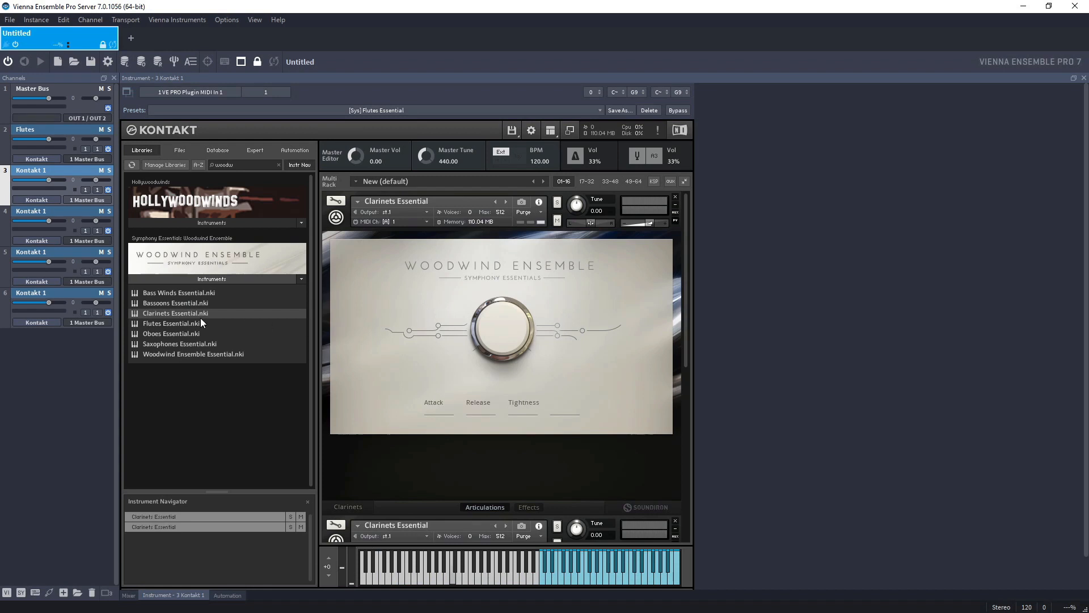
In channel 4, search the libraries for "metro" and replace Flutes Essential with 07. Rotdorn Horns a3 Multi.nki from Metropolis Ark 1
click(32, 217)
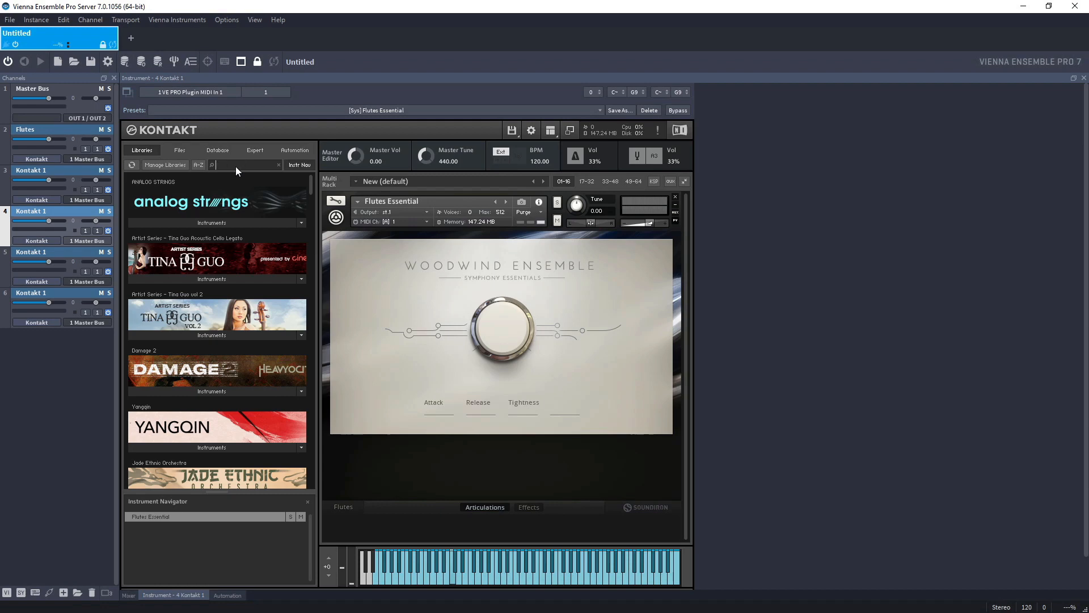
text(metro)
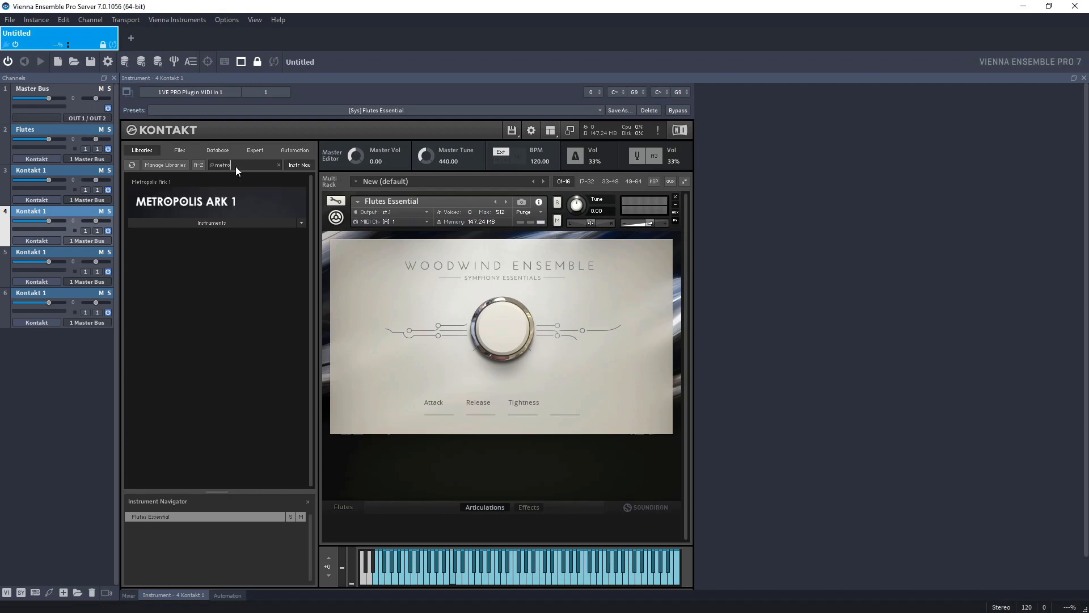
click(211, 222)
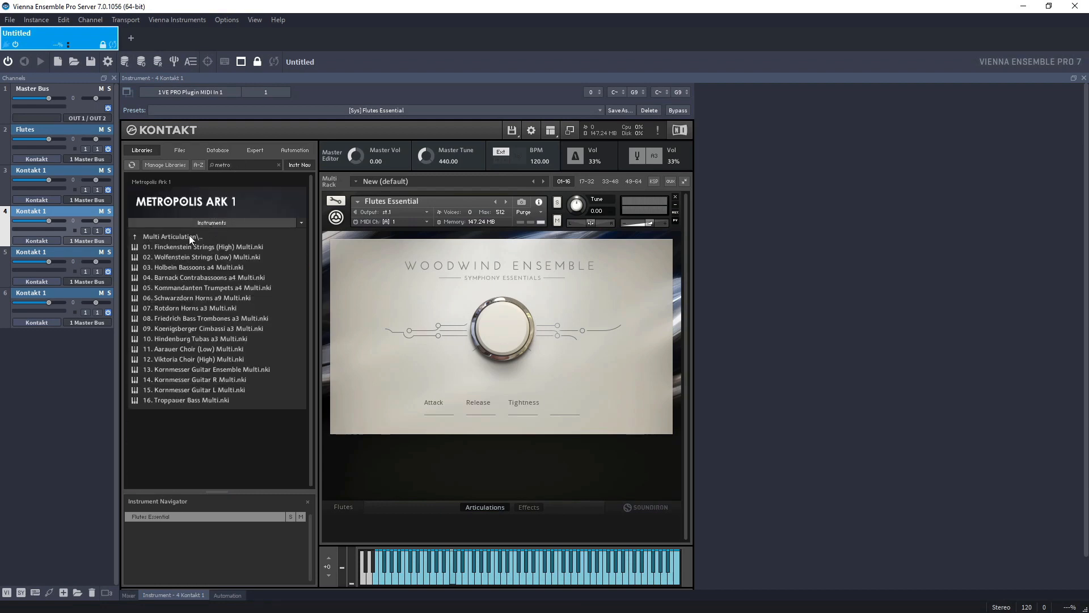
click(191, 234)
click(197, 298)
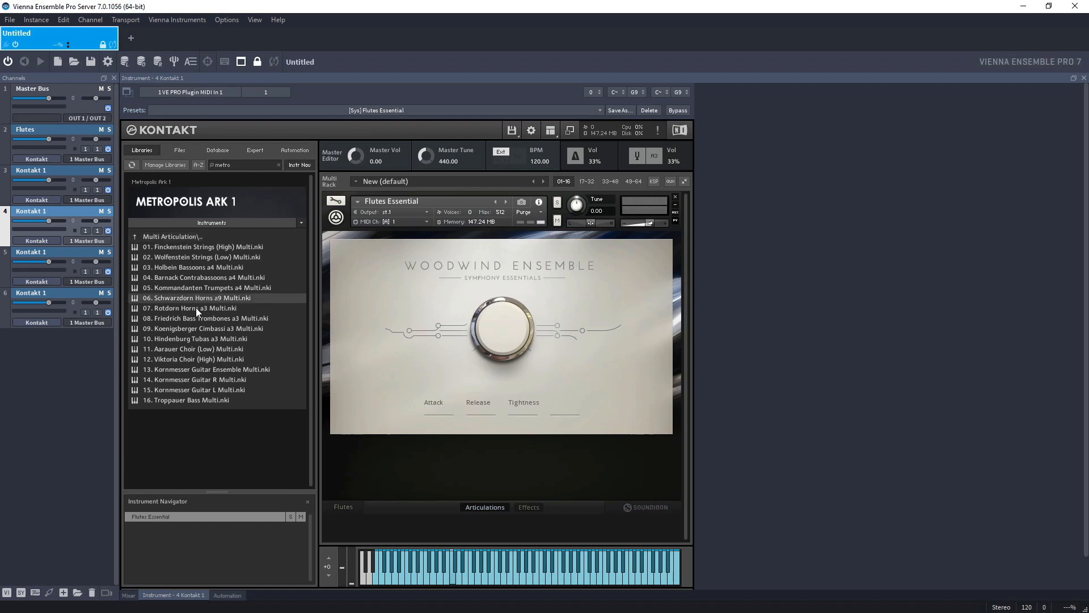
drag(260, 304, 391, 308)
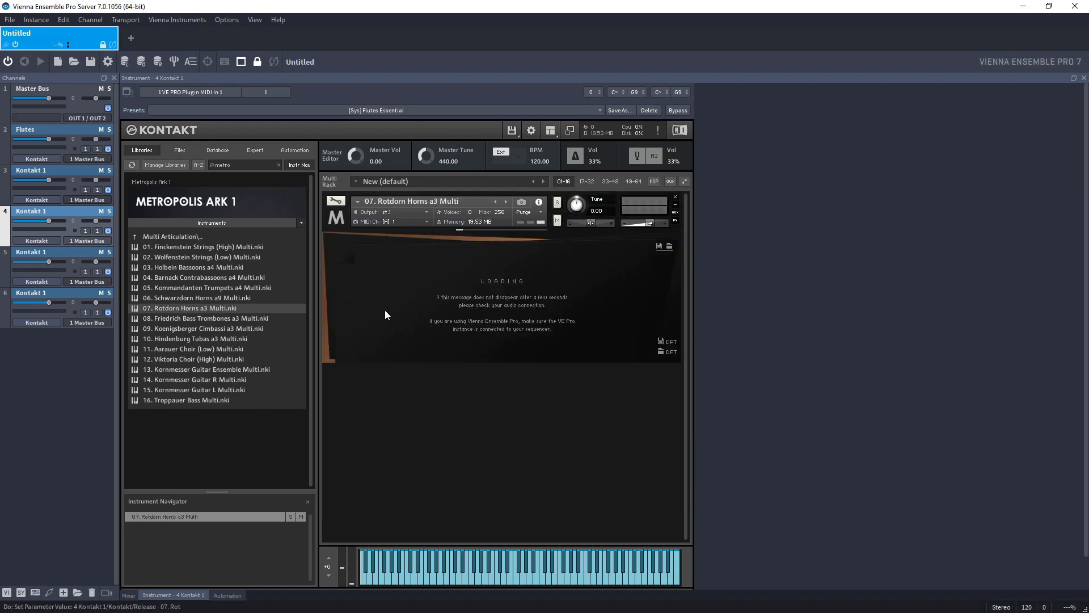
In channel 5, remove Flutes Essential, search for "metr" and load 05. Kommandanten Trumpets a4 Multi.nki from Metropolis Ark 1
click(2, 284)
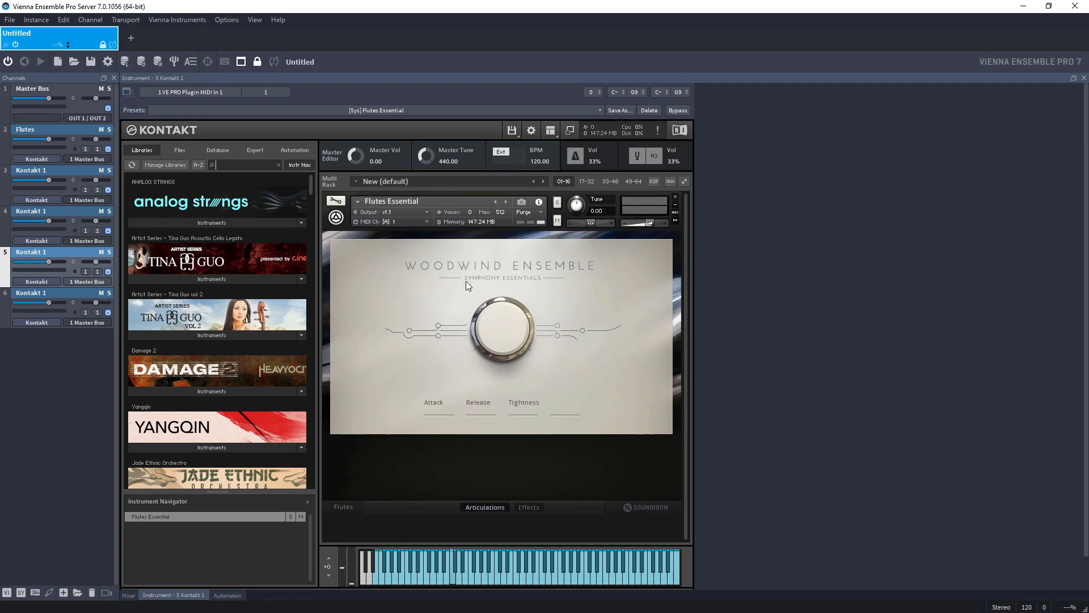
click(673, 197)
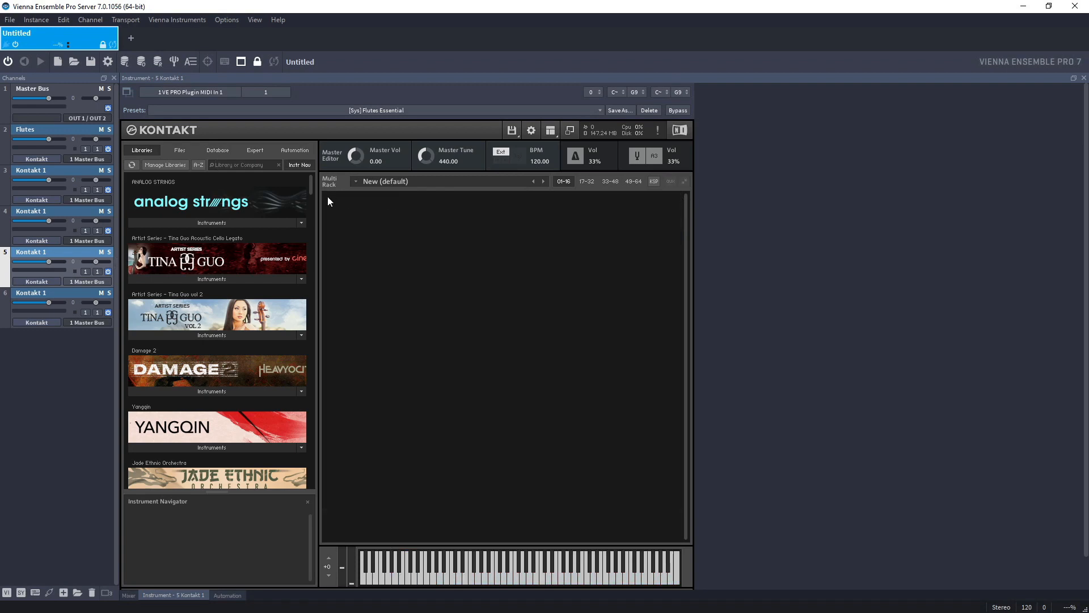
click(259, 165)
text(metr)
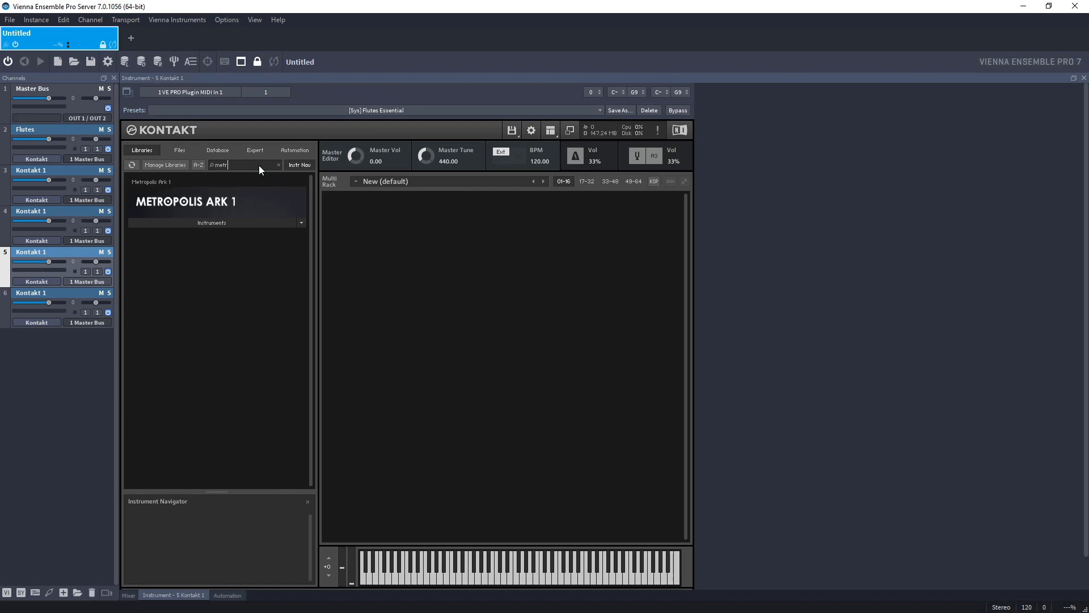
click(206, 223)
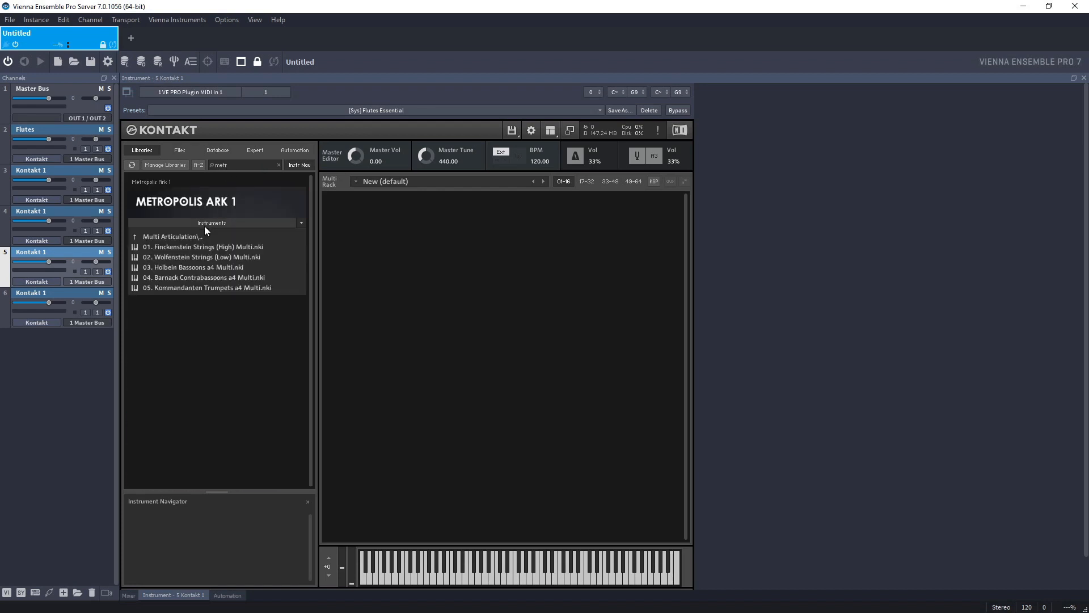
double_click(210, 289)
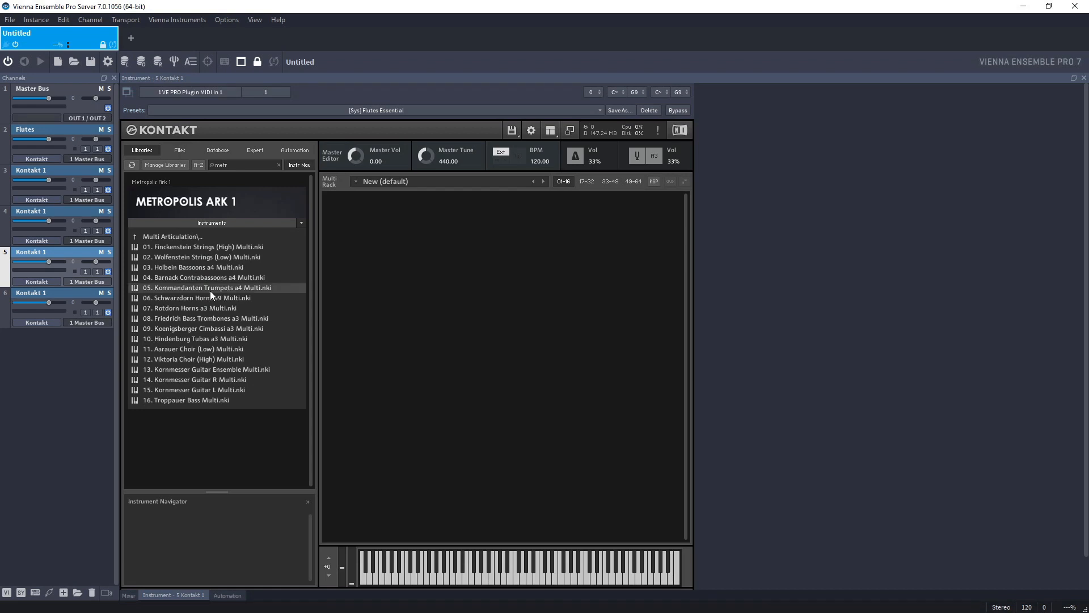
In channel 6, search for "jaeg" and replace Flutes Essential with Jaeger - 03 4 Trombones.nki, and go back to the Flutes channel
click(38, 300)
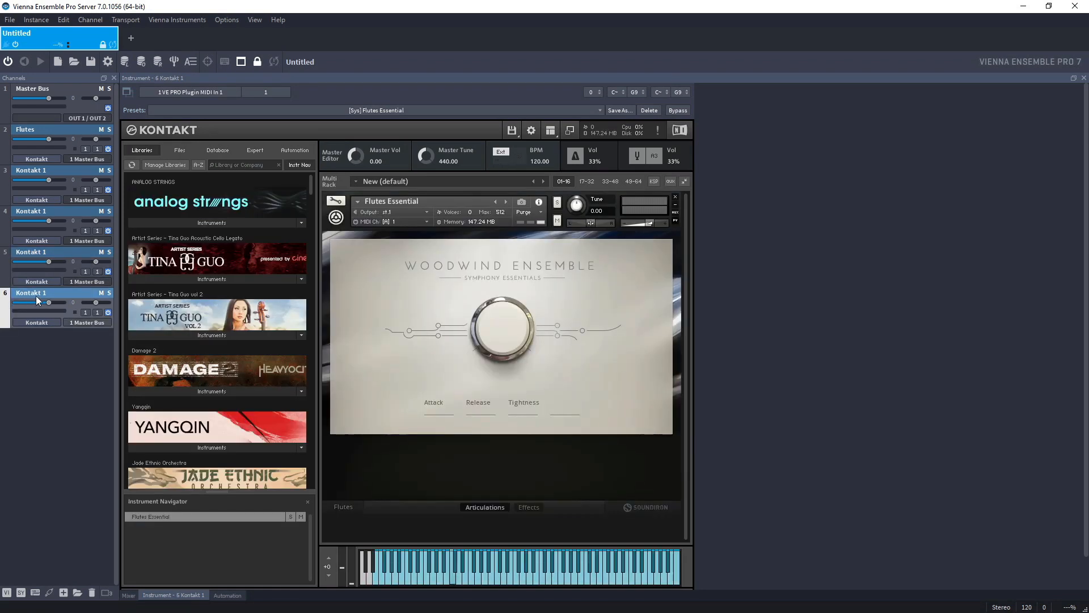
double_click(40, 293)
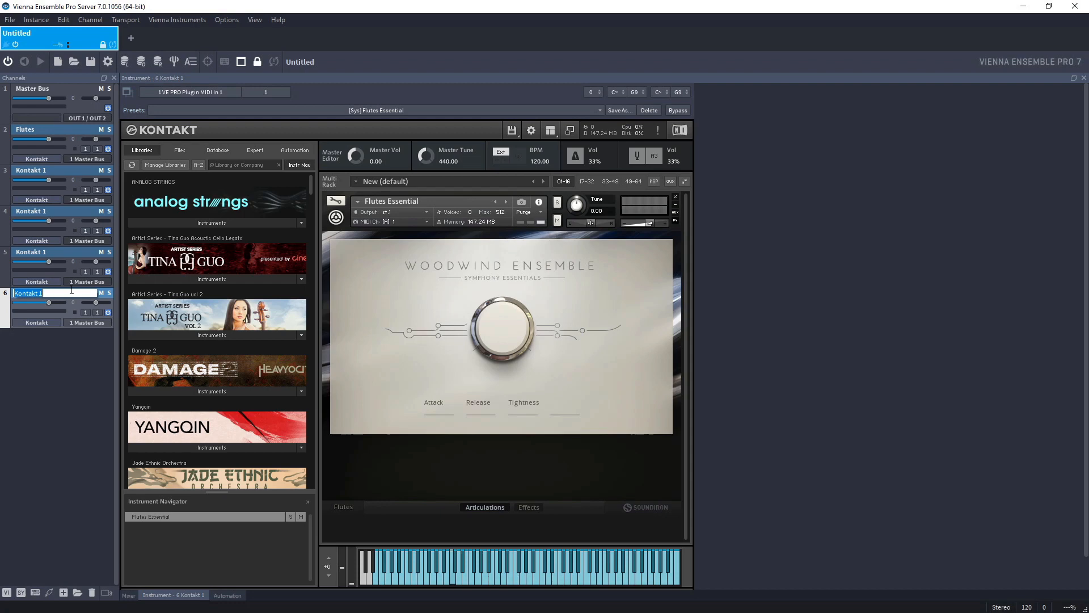
click(245, 165)
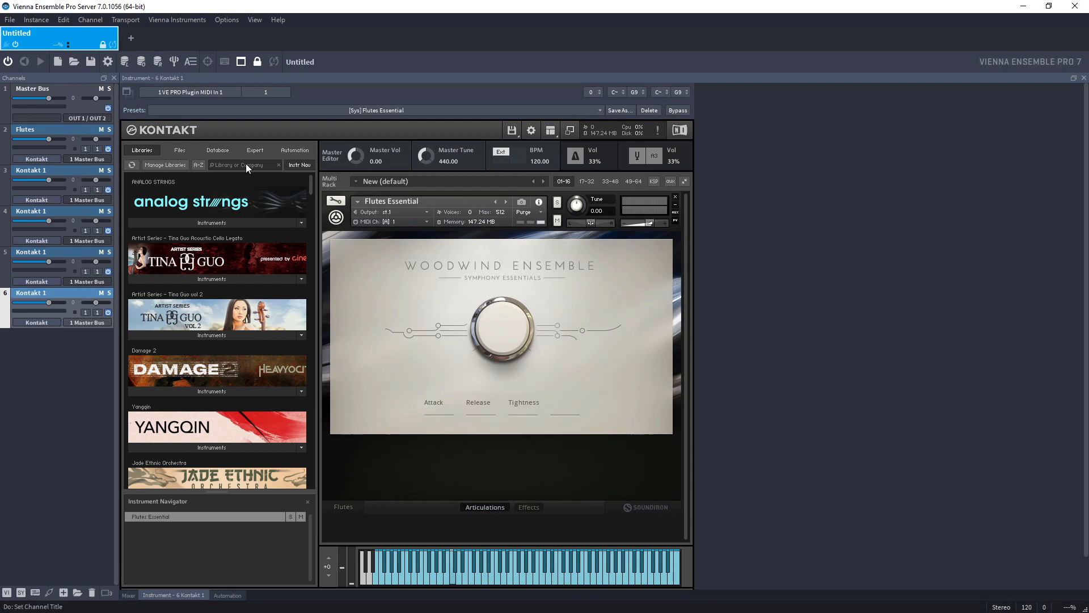
text(jaeg)
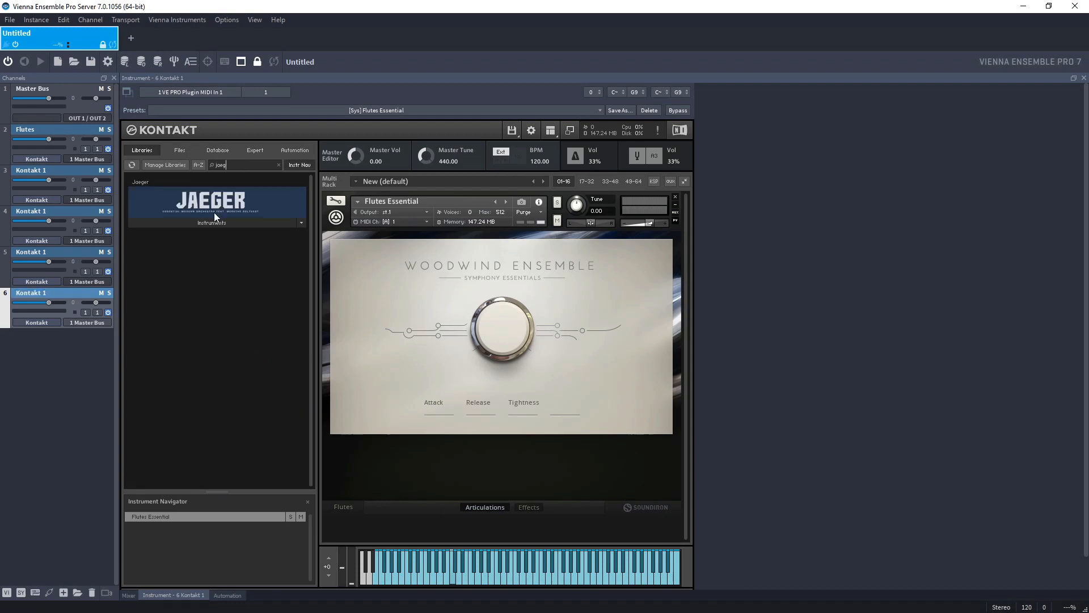
click(205, 223)
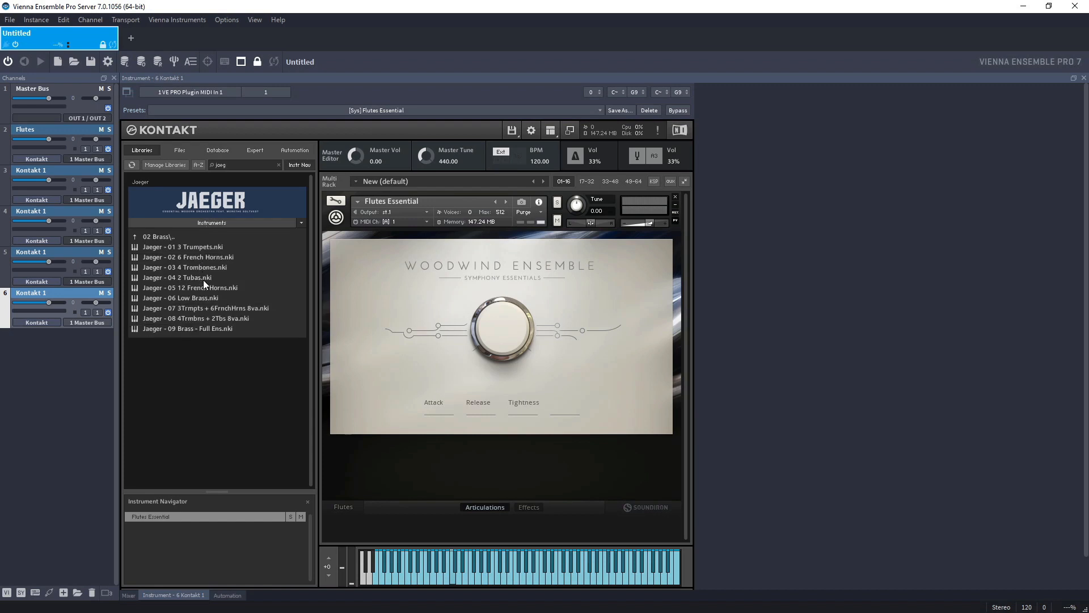
drag(230, 266, 518, 271)
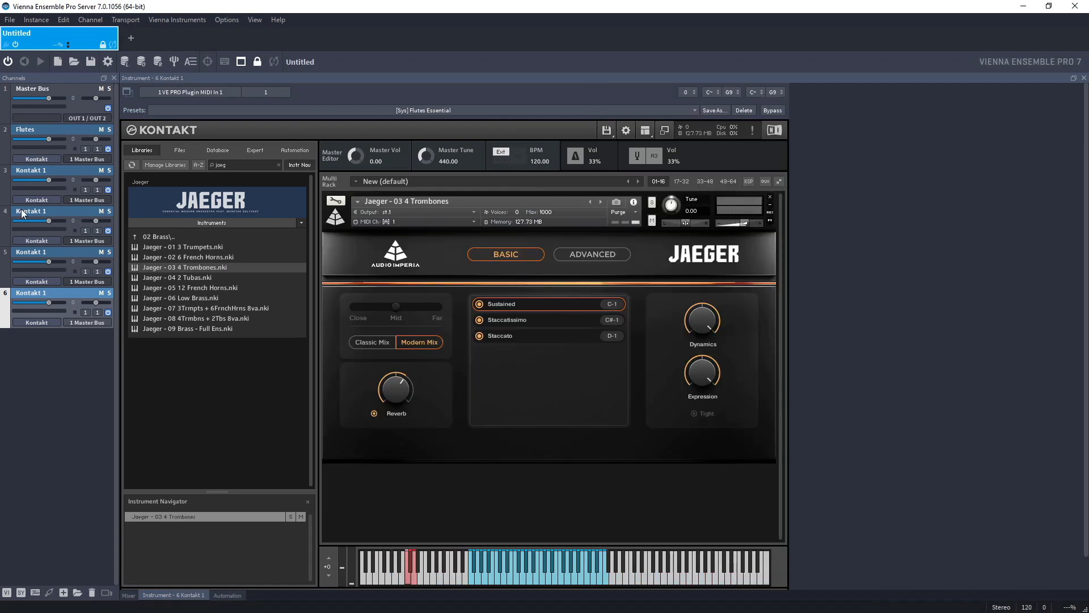
click(8, 148)
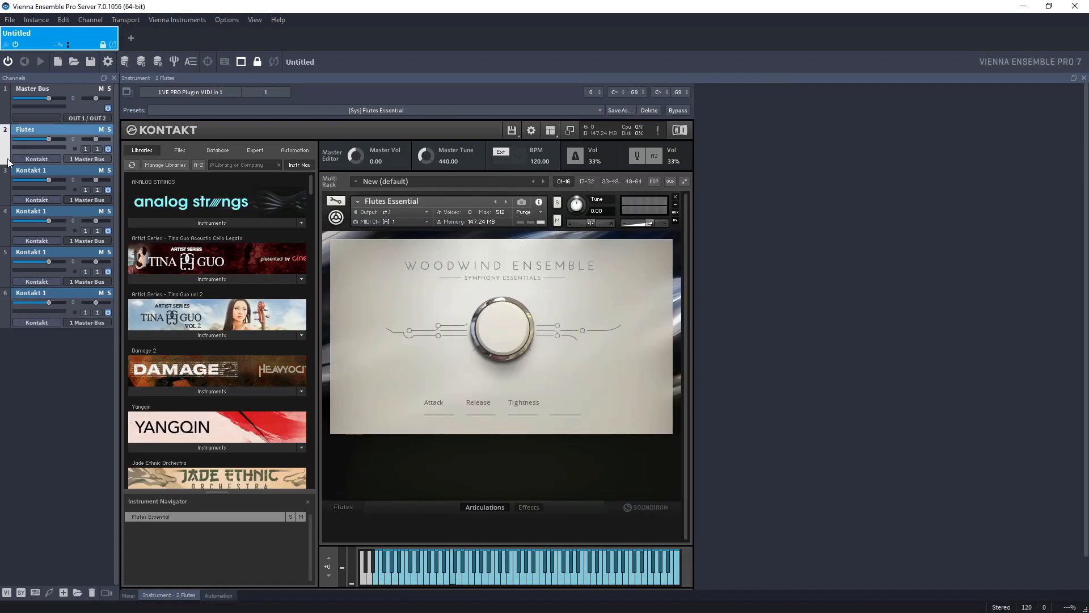
Rename channel 3, which holds the Clarinets Essential instrument, as Clarinets
click(8, 192)
click(9, 229)
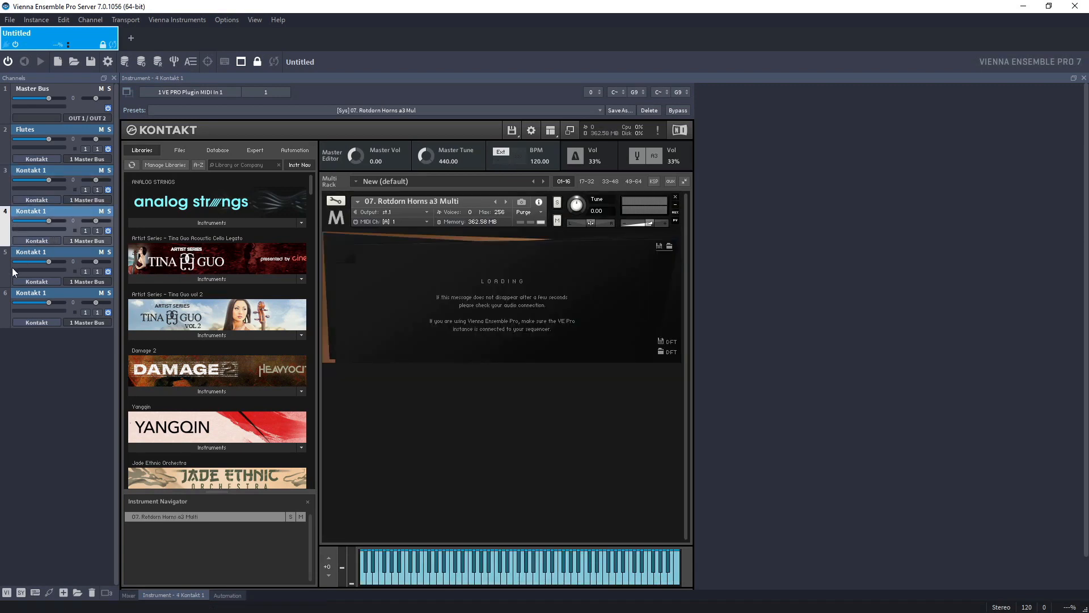
click(16, 155)
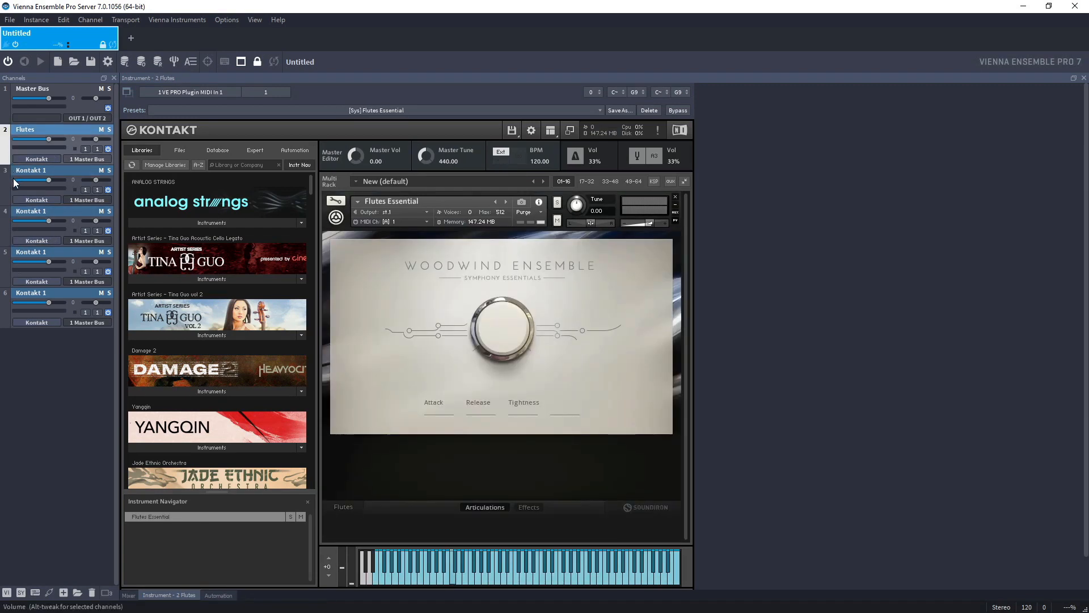
double_click(42, 171)
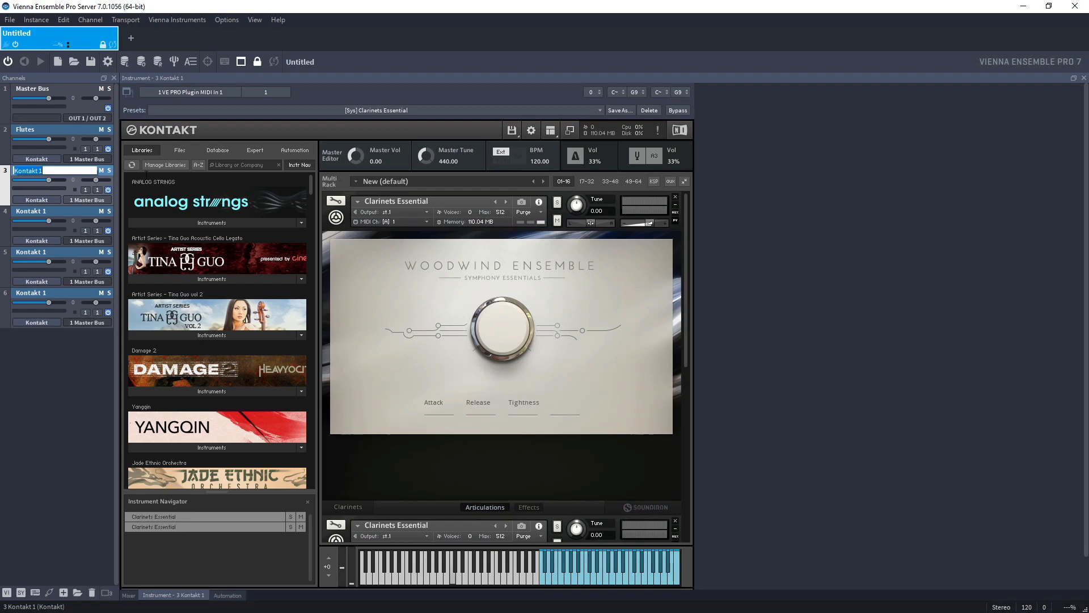
text(Clarinet)
key(Return)
click(65, 164)
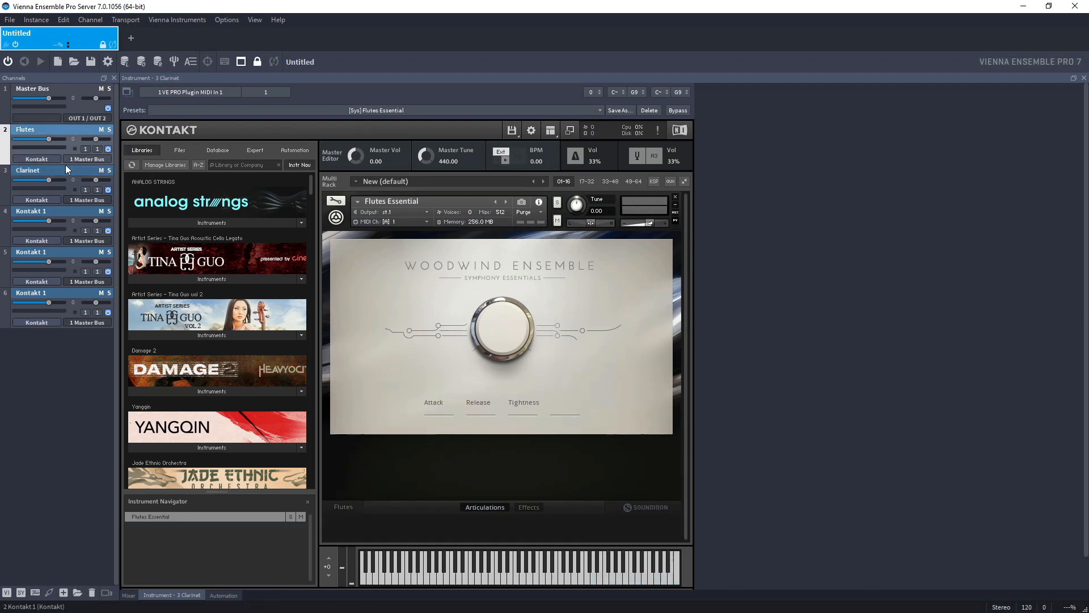
double_click(66, 169)
click(66, 169)
text(s)
key(Return)
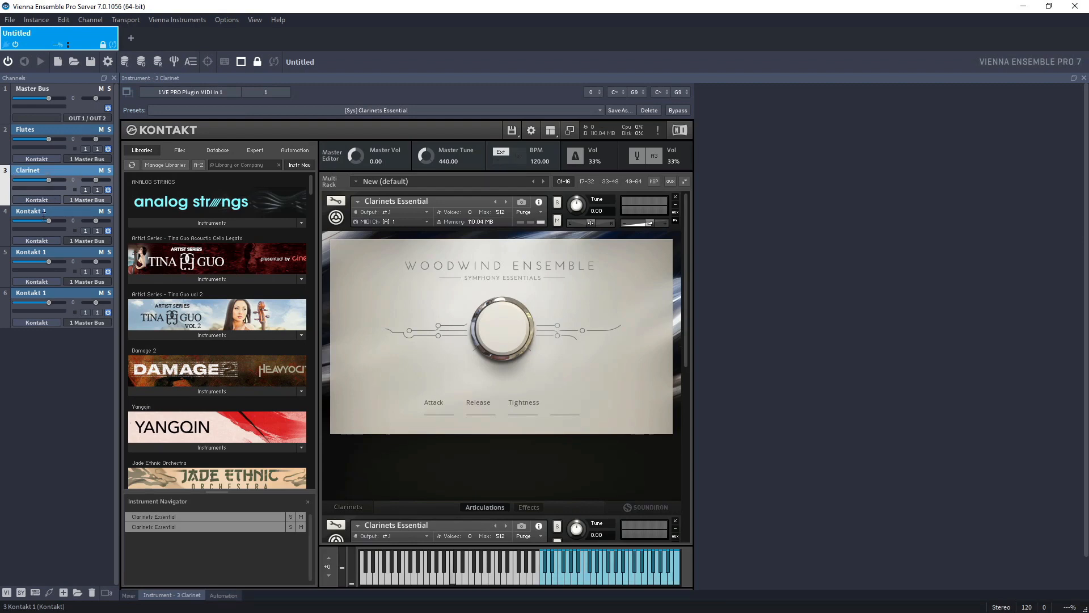
Rename channel 4 as Horns and channel 5 as Trumpets
click(43, 211)
double_click(44, 211)
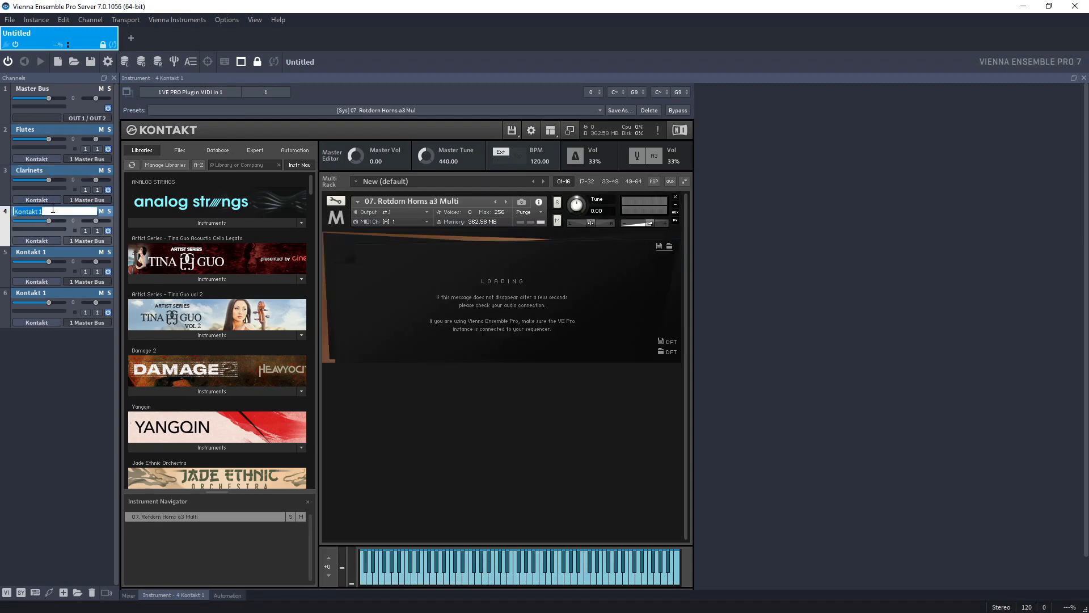
text(Horns)
key(Return)
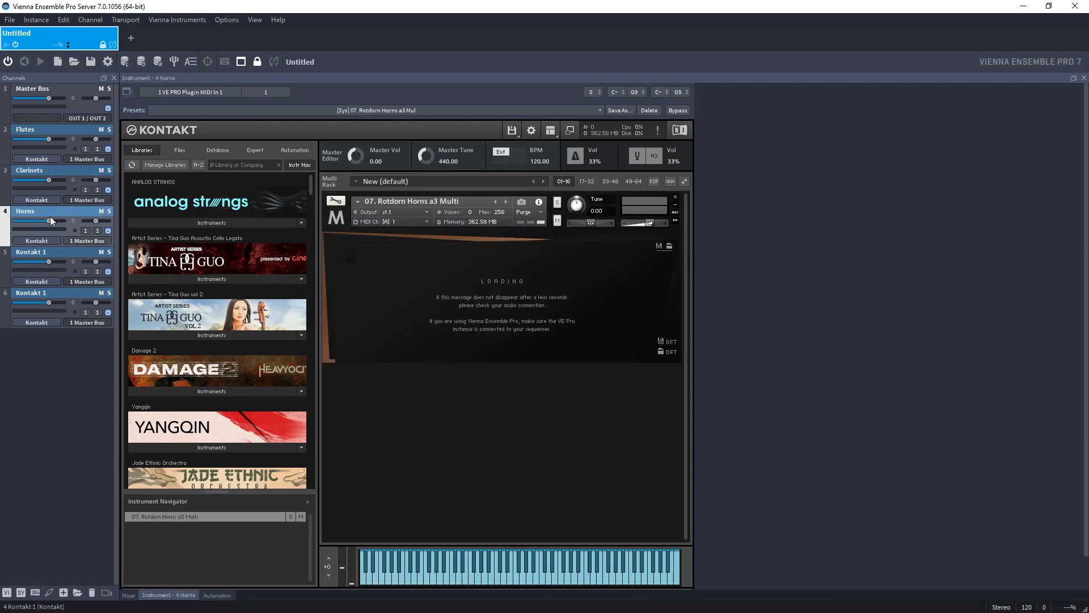
double_click(48, 251)
text(Trumpets)
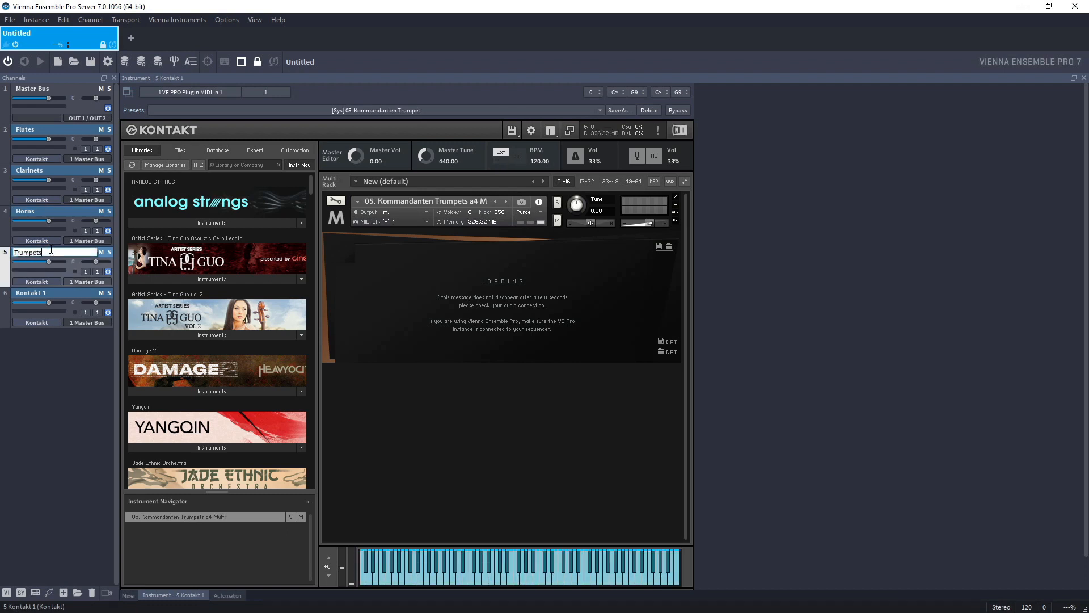
key(Return)
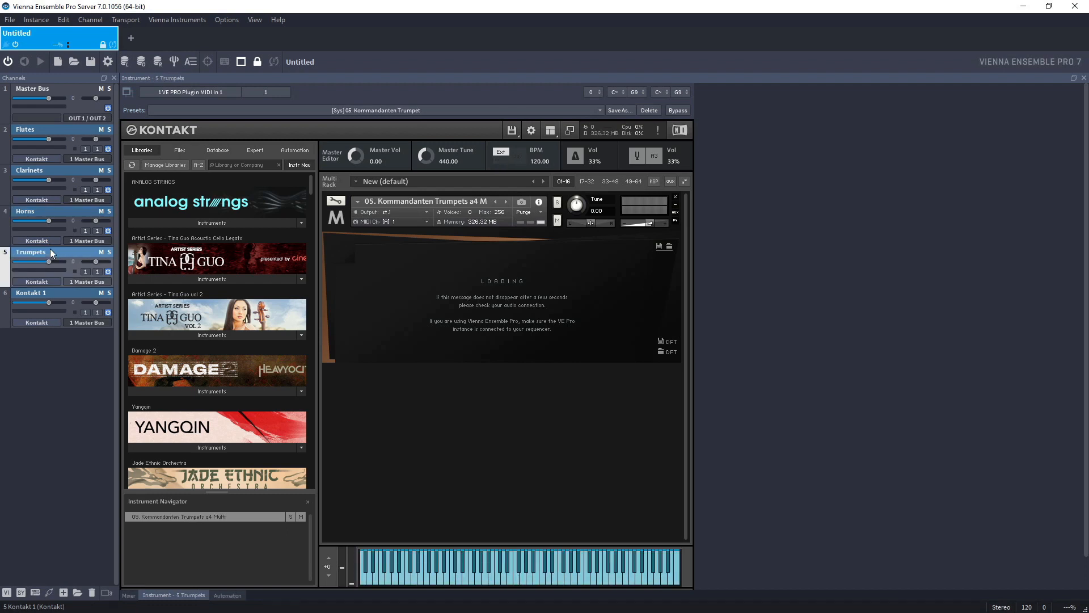
Rename channel 6, which holds the Jaeger trombones, as Trombones
click(29, 294)
double_click(33, 296)
text(Tr)
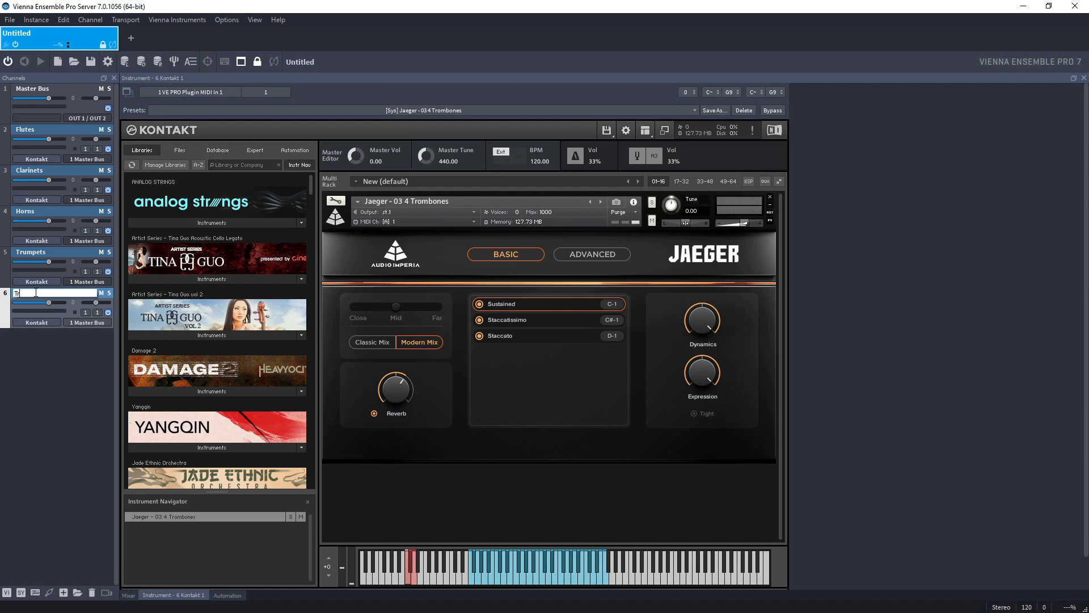
text(ombones)
key(Return)
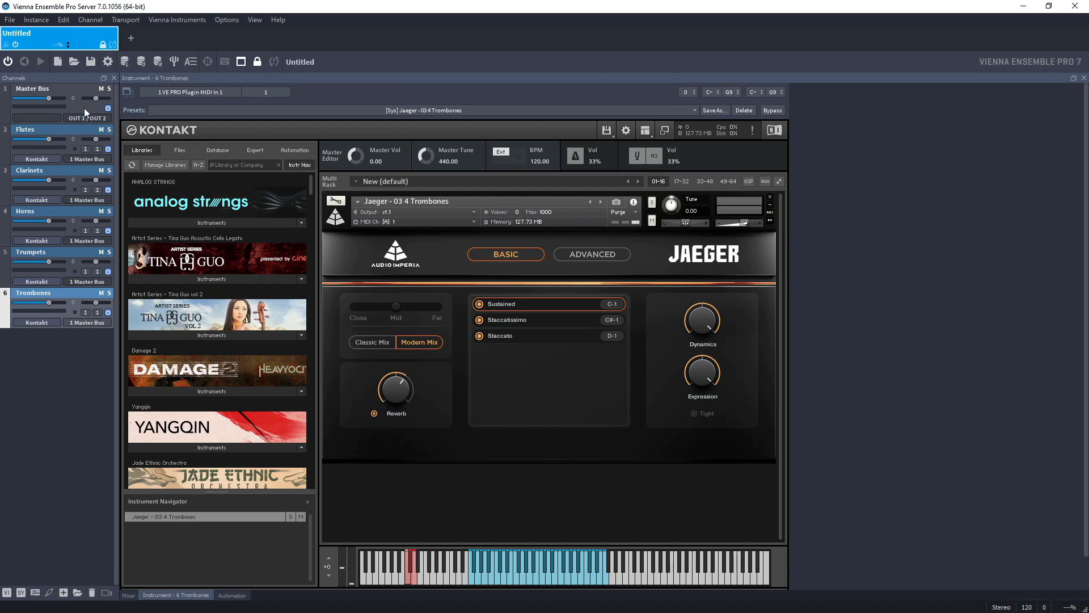
Rename the Untitled instance as WOODWINDS & BRASS
double_click(40, 33)
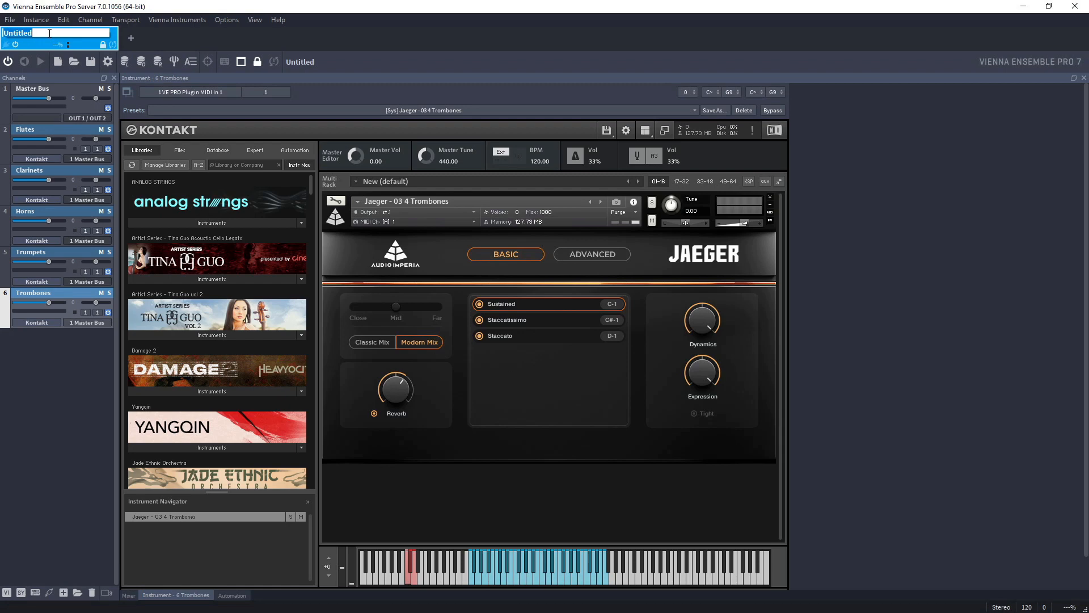
text(WOODWINDS & BRASS)
key(Return)
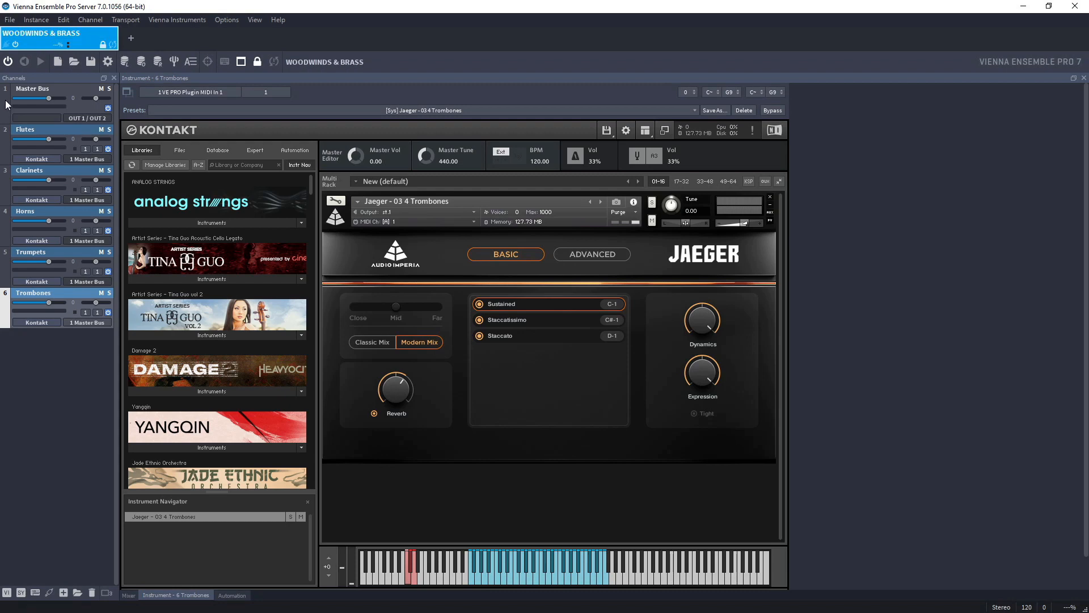
Give the WOODWINDS & BRASS instance the custom light green colour #68cd91 and close the colour palette
right_click(47, 36)
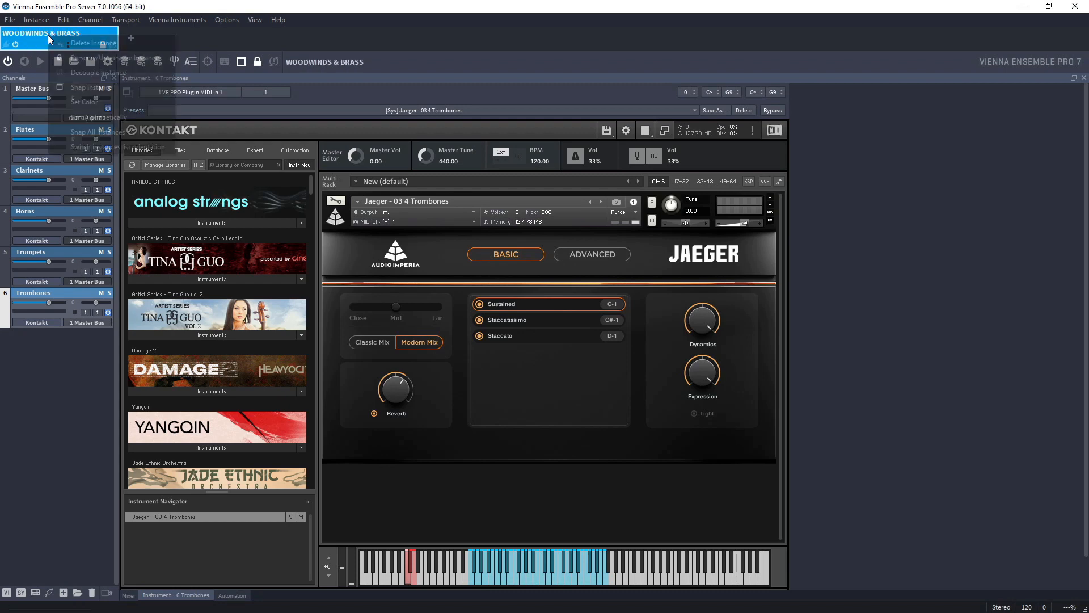
click(84, 102)
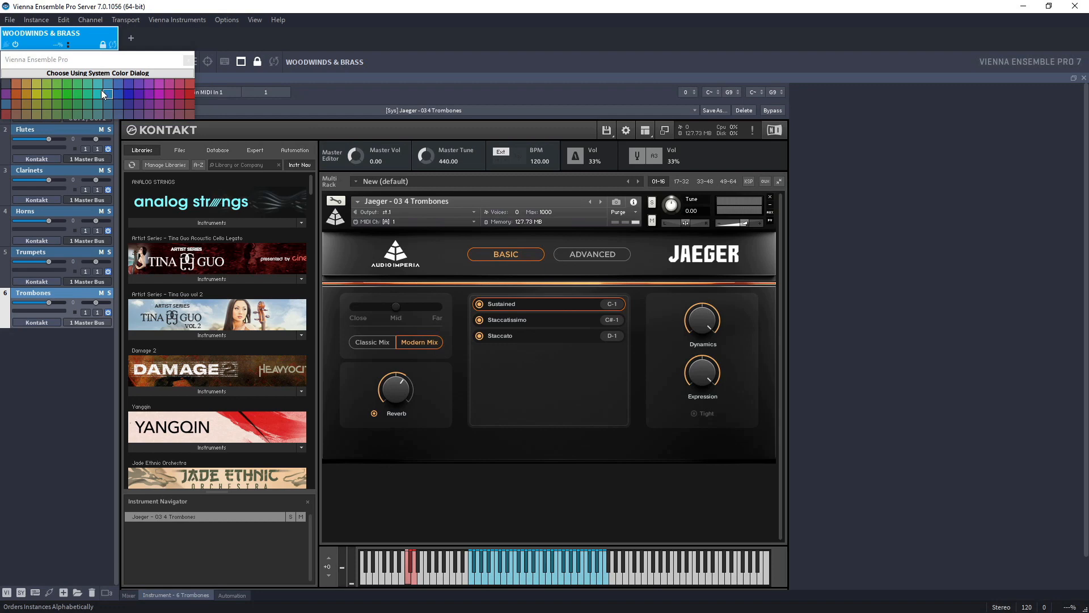
click(68, 93)
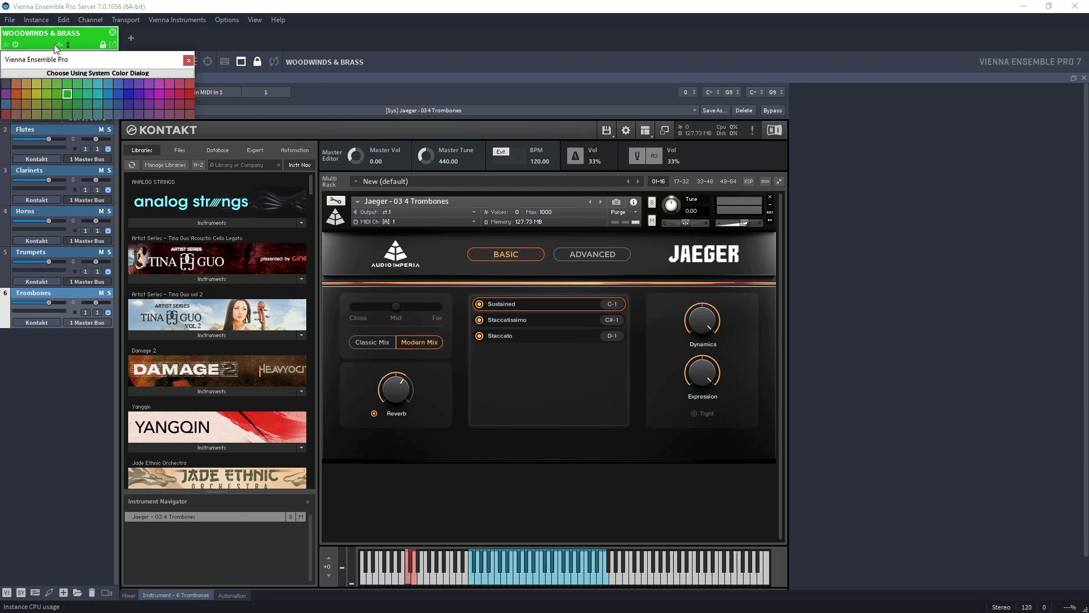
click(59, 77)
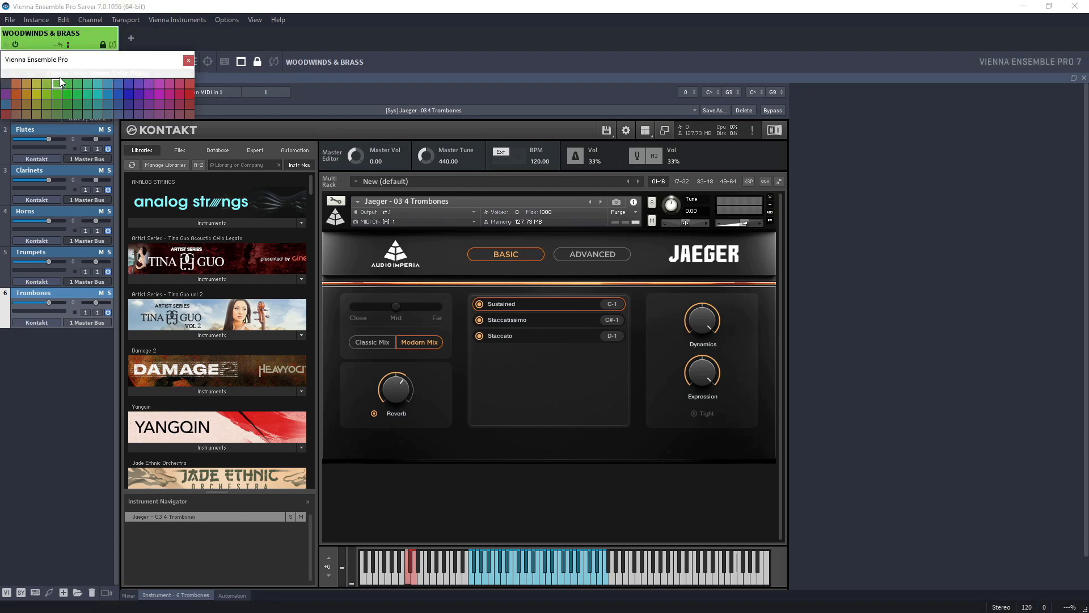
drag(190, 62, 216, 88)
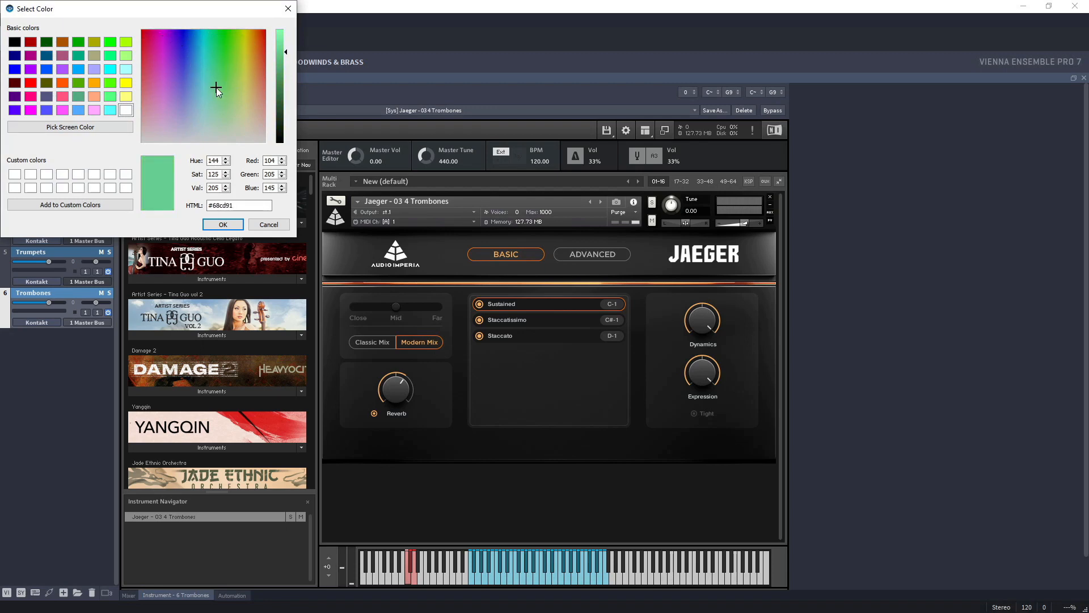
click(236, 224)
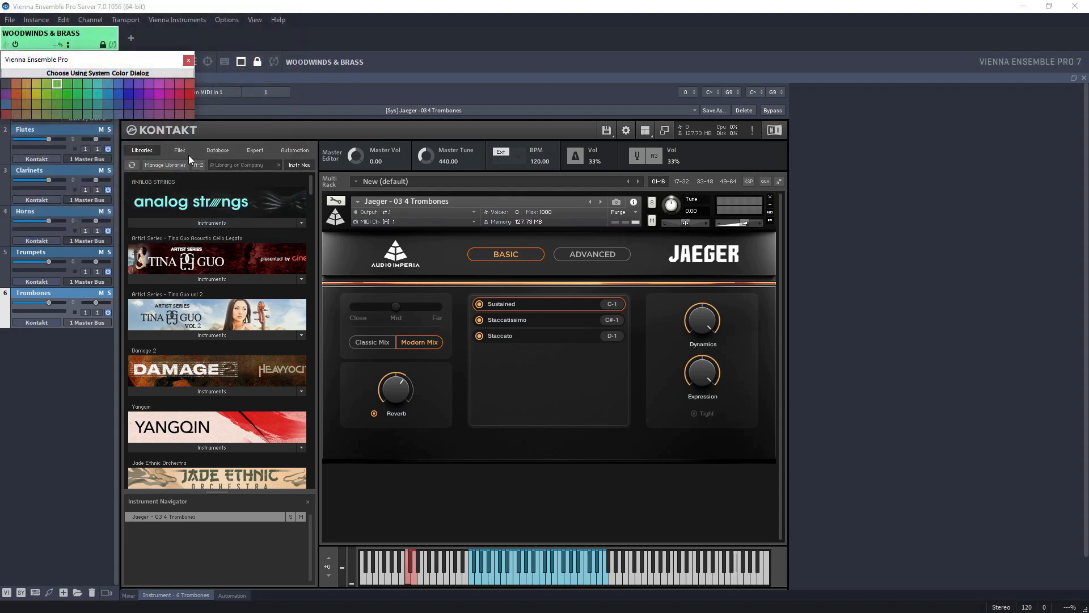
click(185, 61)
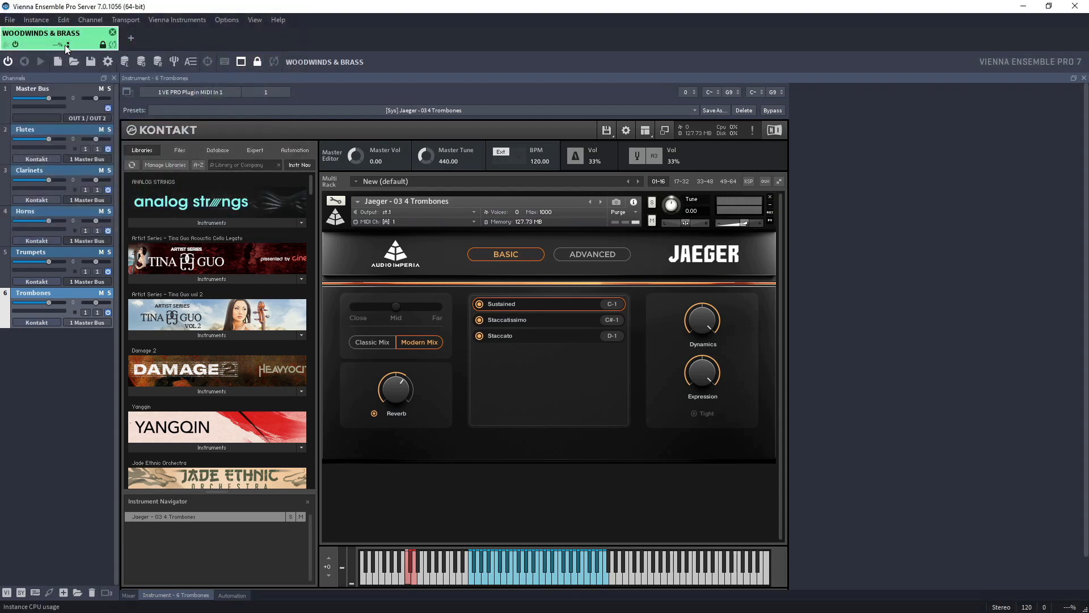
Colour the Flutes and Clarinets channels bright green together
click(7, 147)
right_click(7, 148)
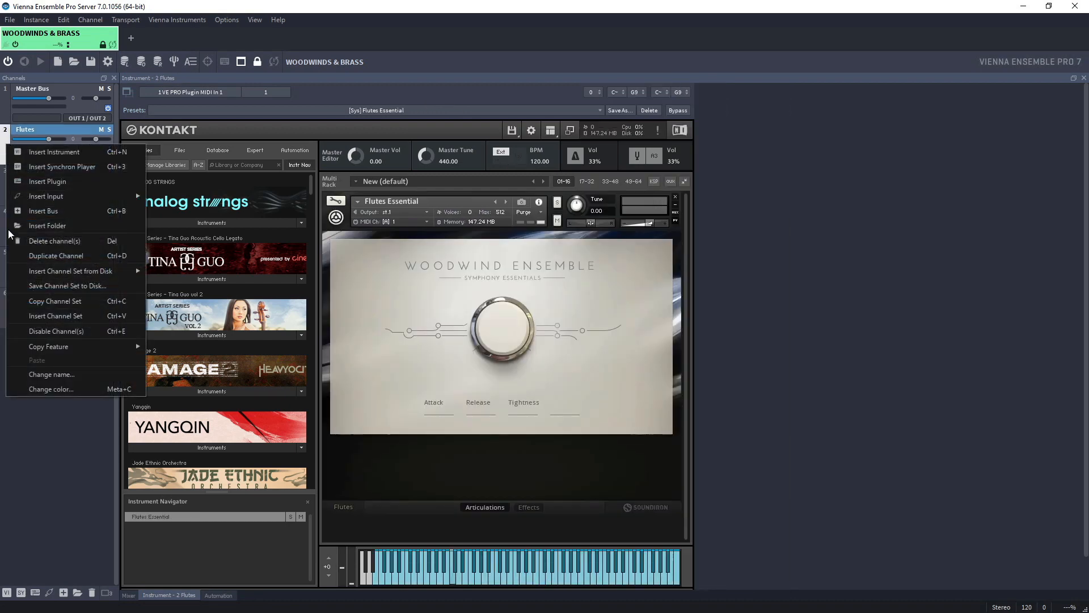
click(96, 447)
shift+click(10, 178)
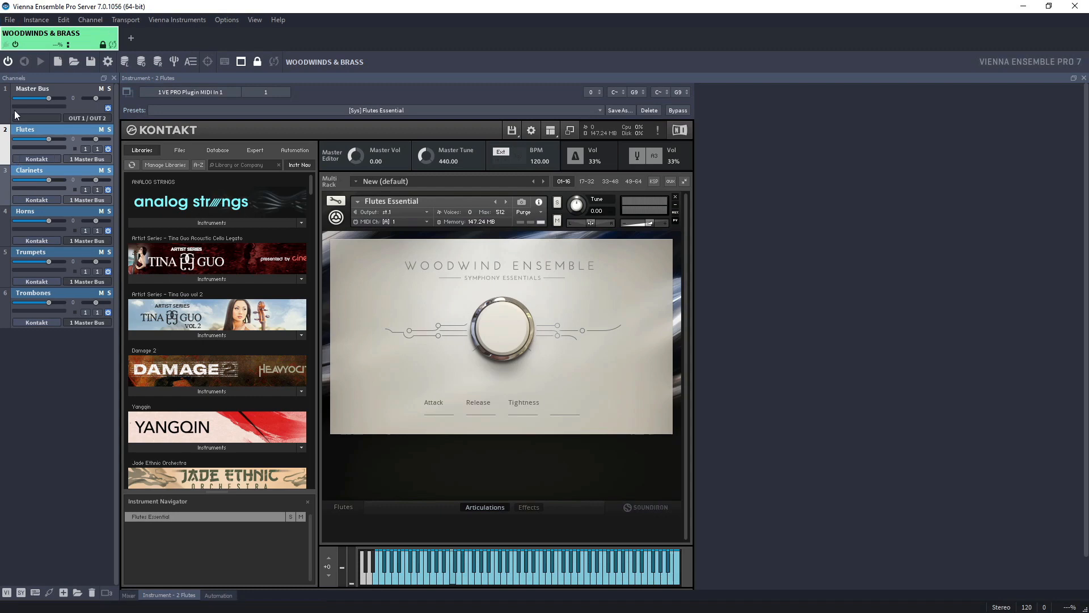
right_click(9, 150)
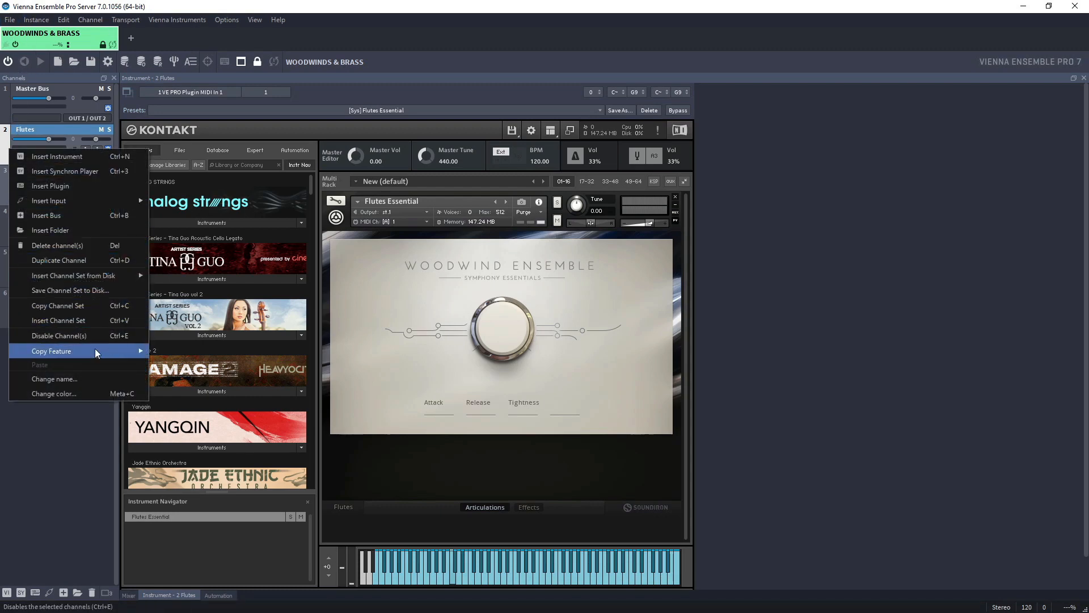
click(88, 392)
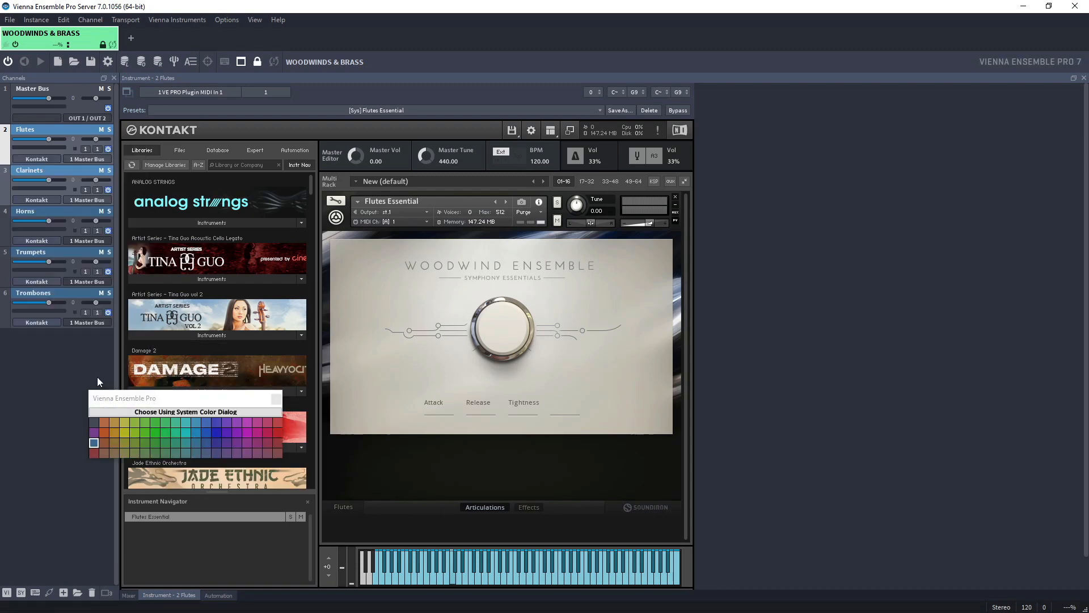
click(155, 432)
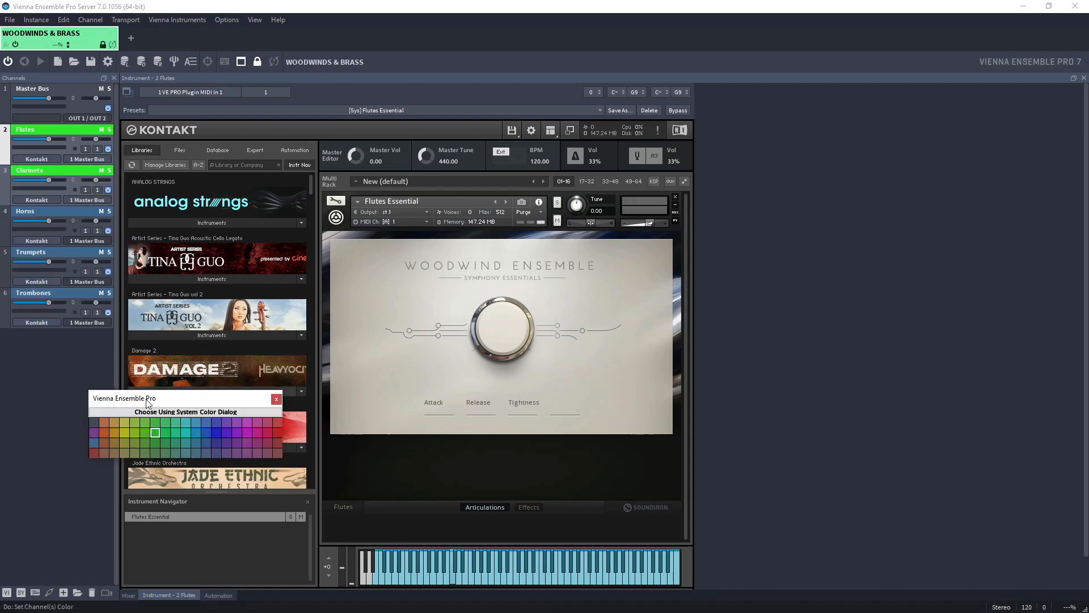
Colour the Horns, Trumpets and Trombones channels red together and close the colour palette
click(3, 221)
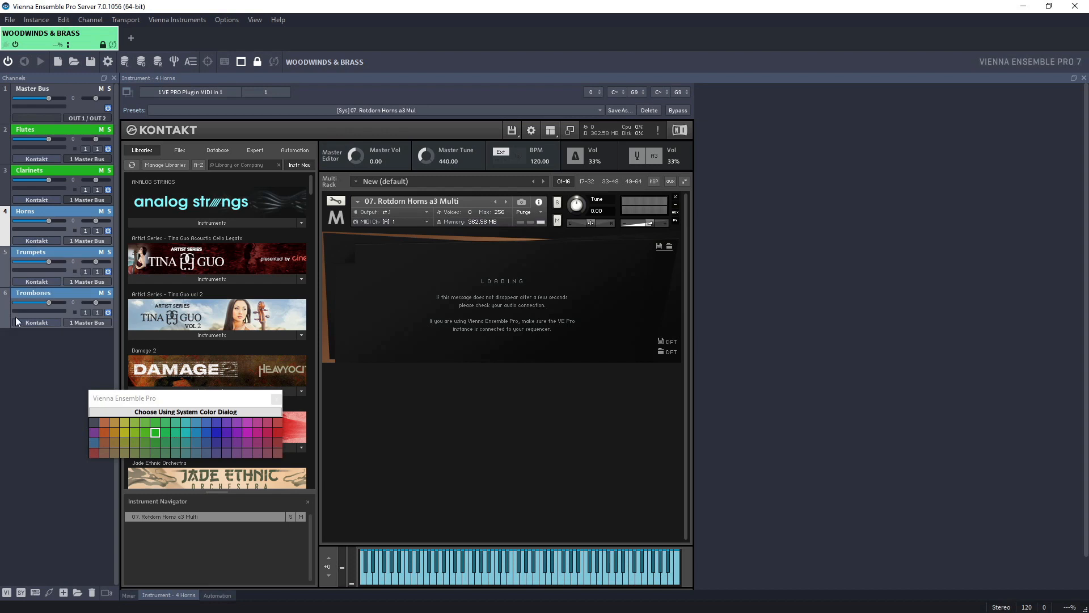
click(274, 434)
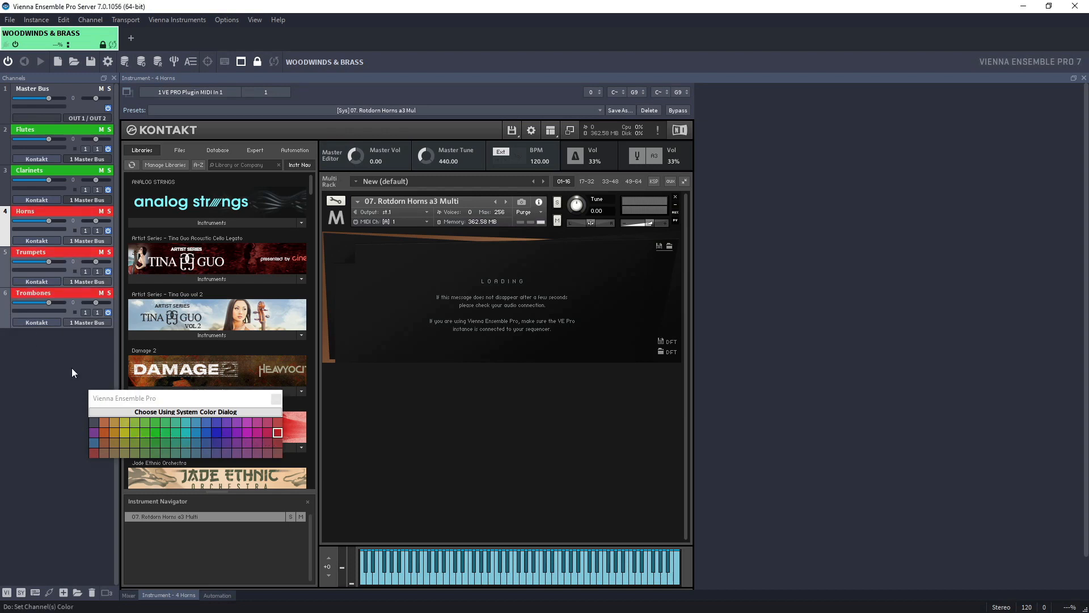
click(277, 399)
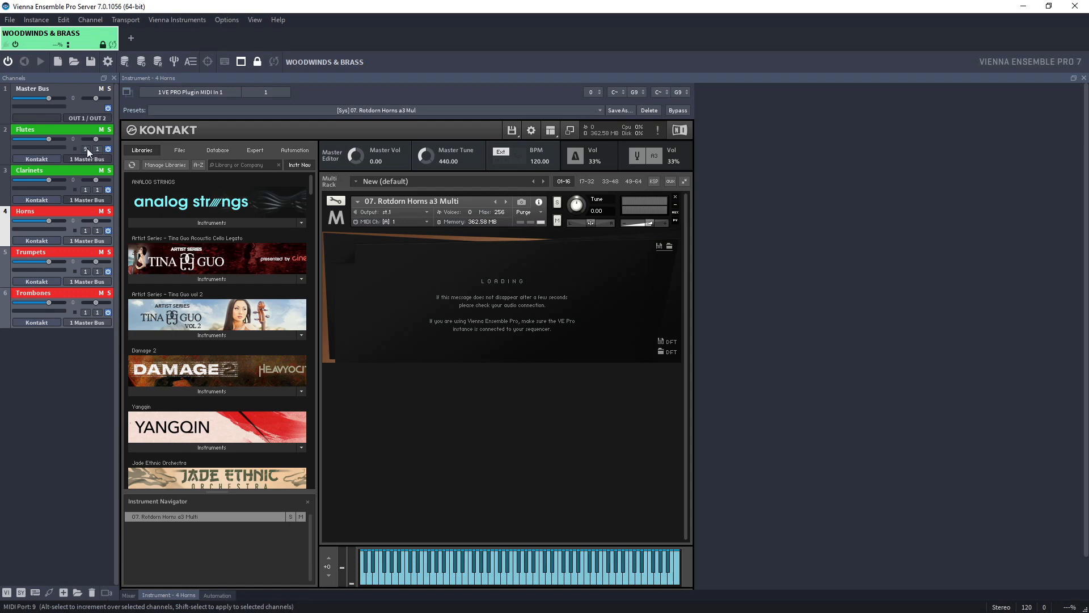
Check the MIDI port choices for Flutes and Clarinets, and set the Clarinets channel to MIDI channel 2
click(87, 148)
click(93, 111)
click(87, 190)
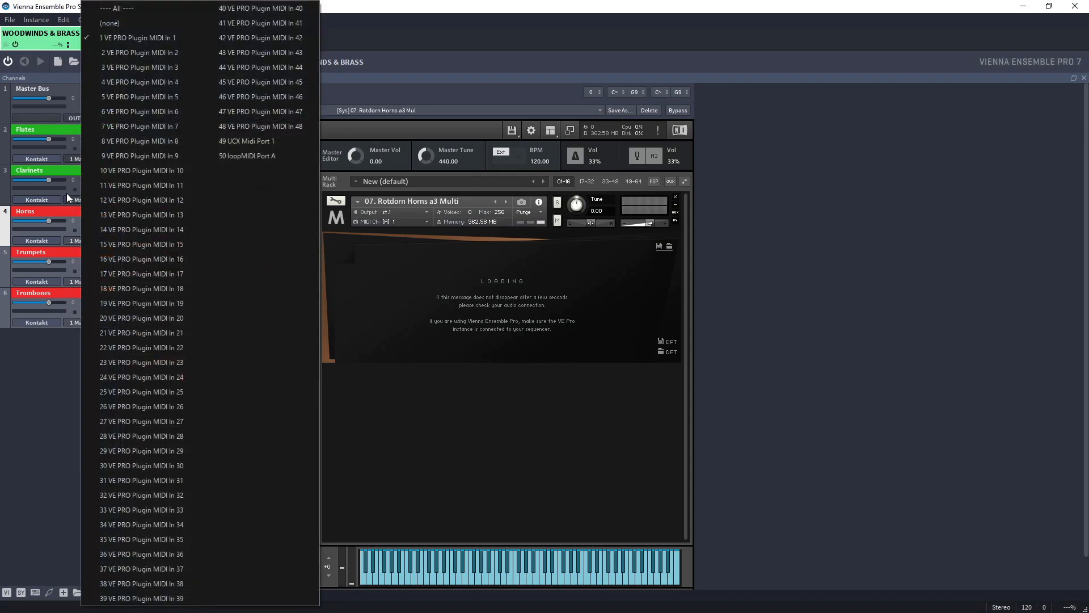
click(8, 189)
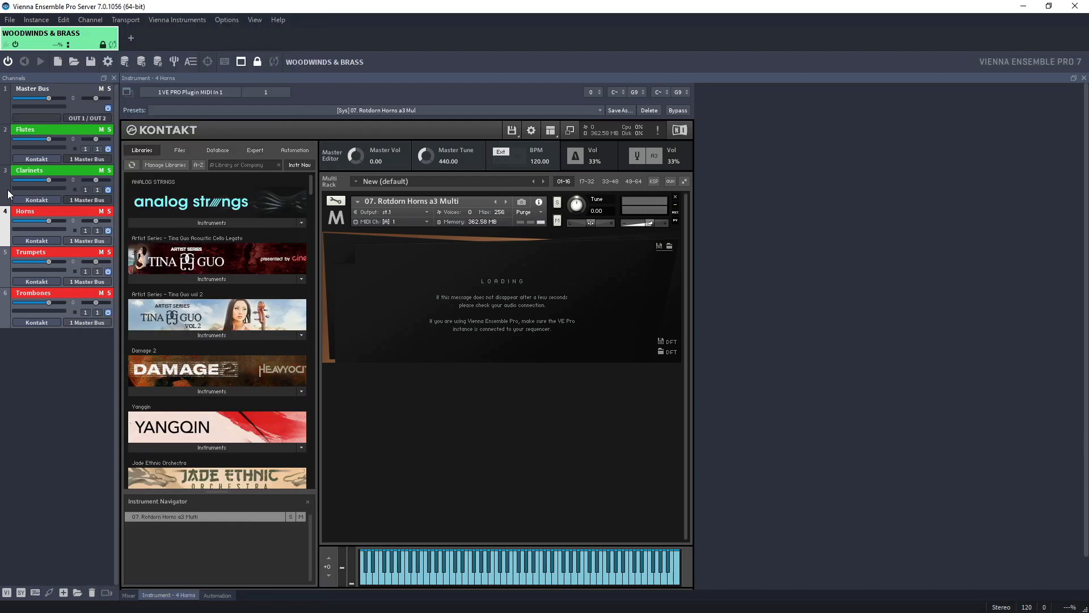
click(101, 190)
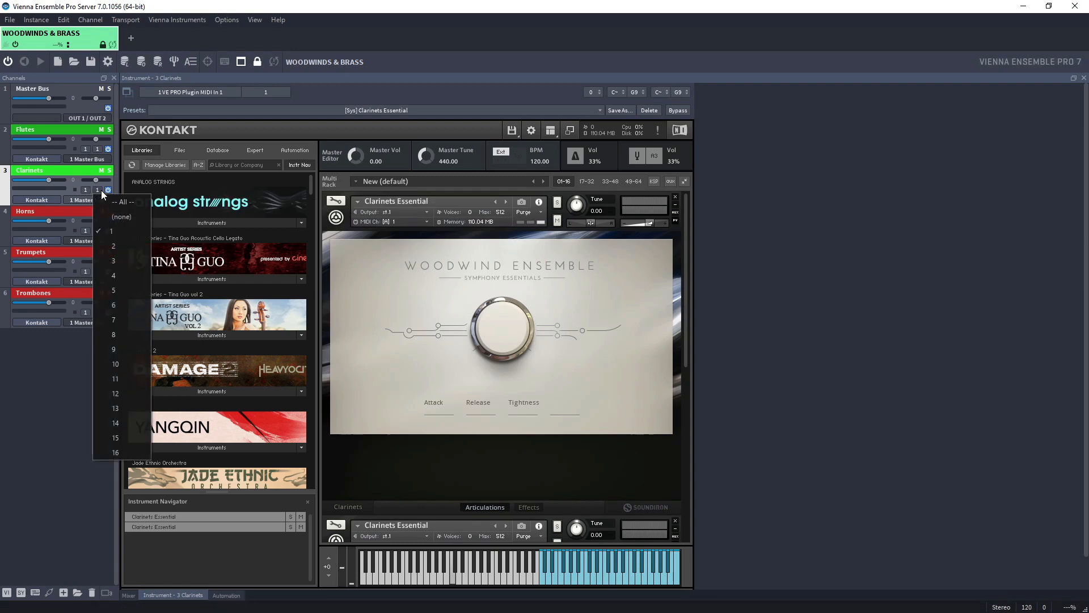
click(113, 238)
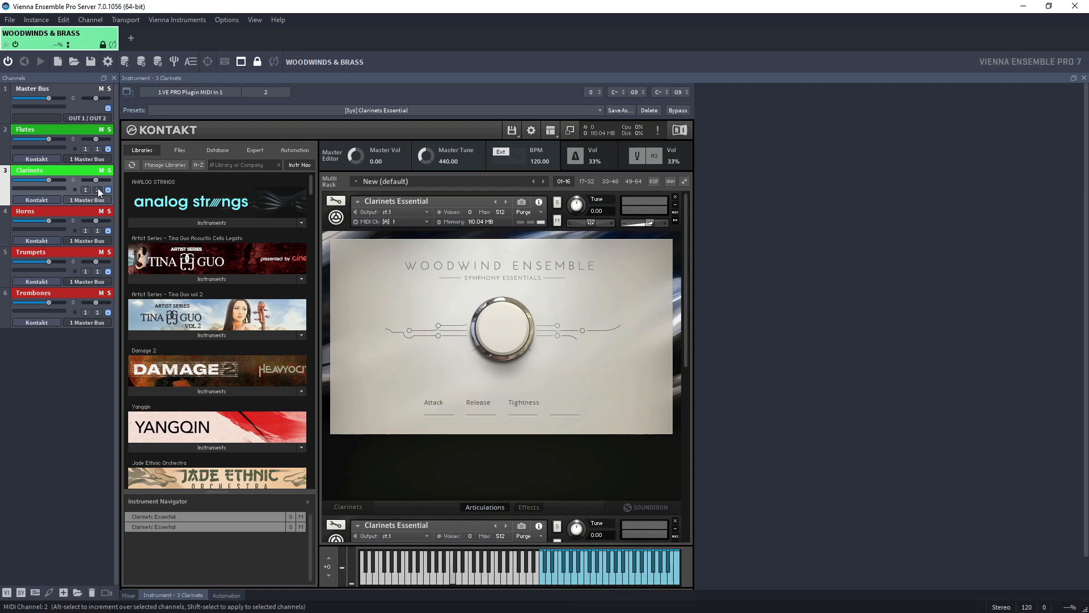
Set the MIDI port of the Horns, Trumpets and Trombones channels to VE PRO Plugin MIDI In 2
click(88, 232)
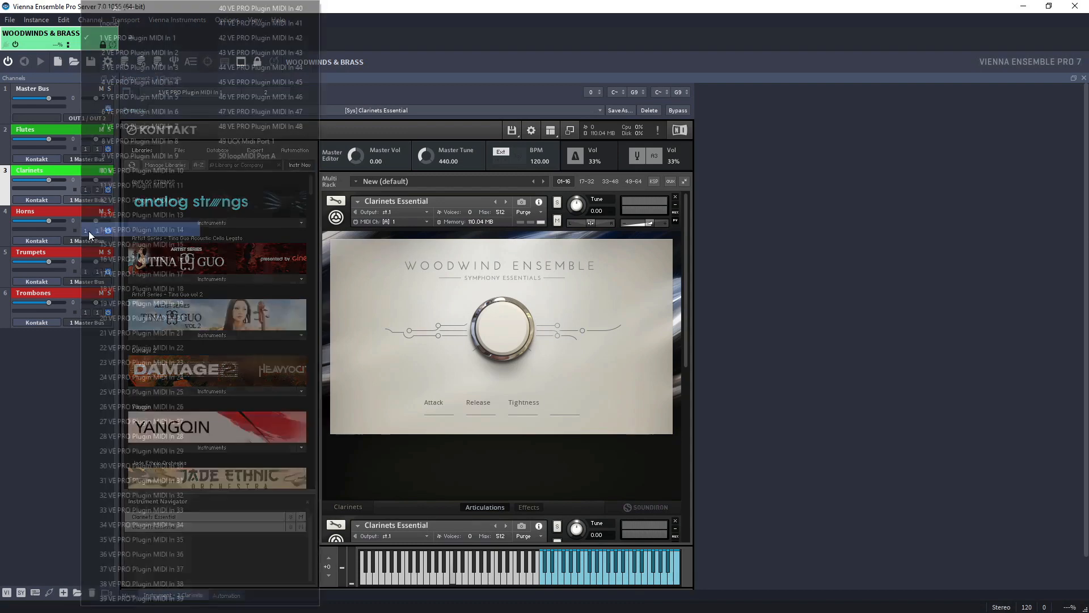
click(88, 231)
click(89, 231)
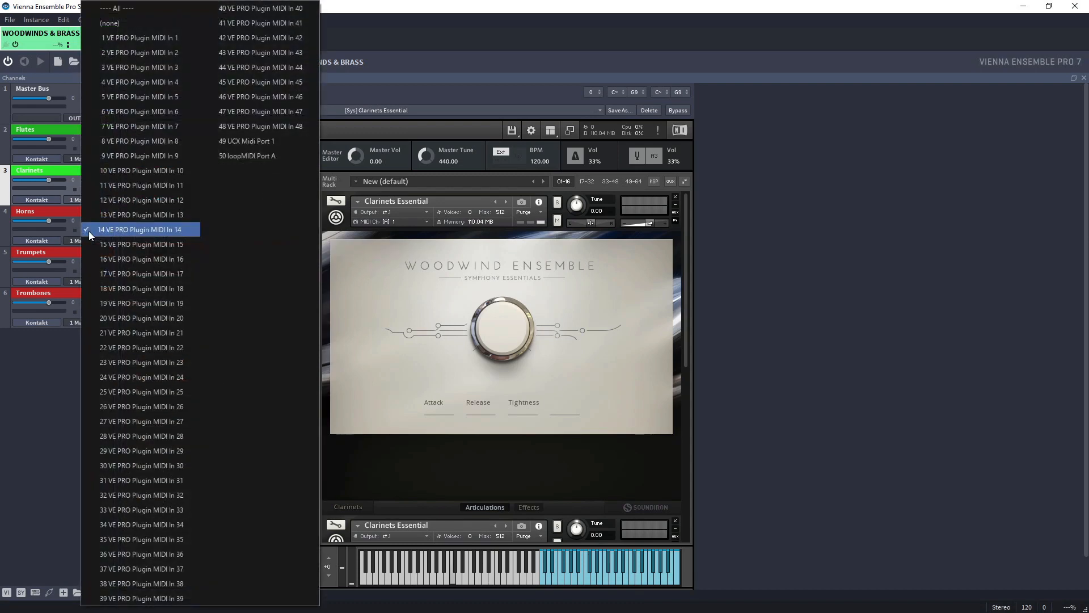
click(142, 55)
click(86, 270)
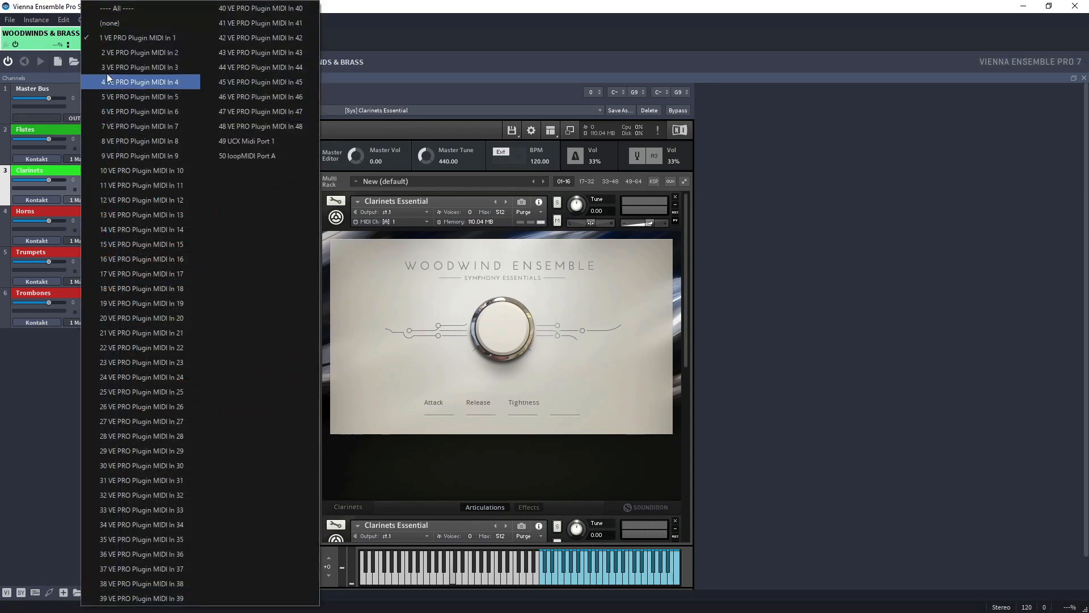
click(111, 52)
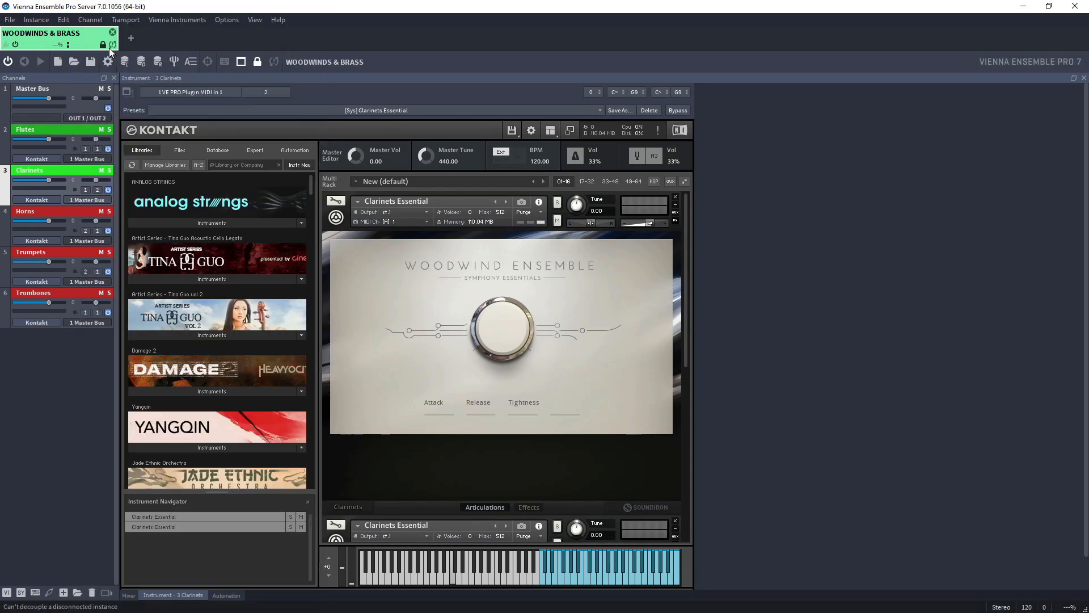
click(5, 233)
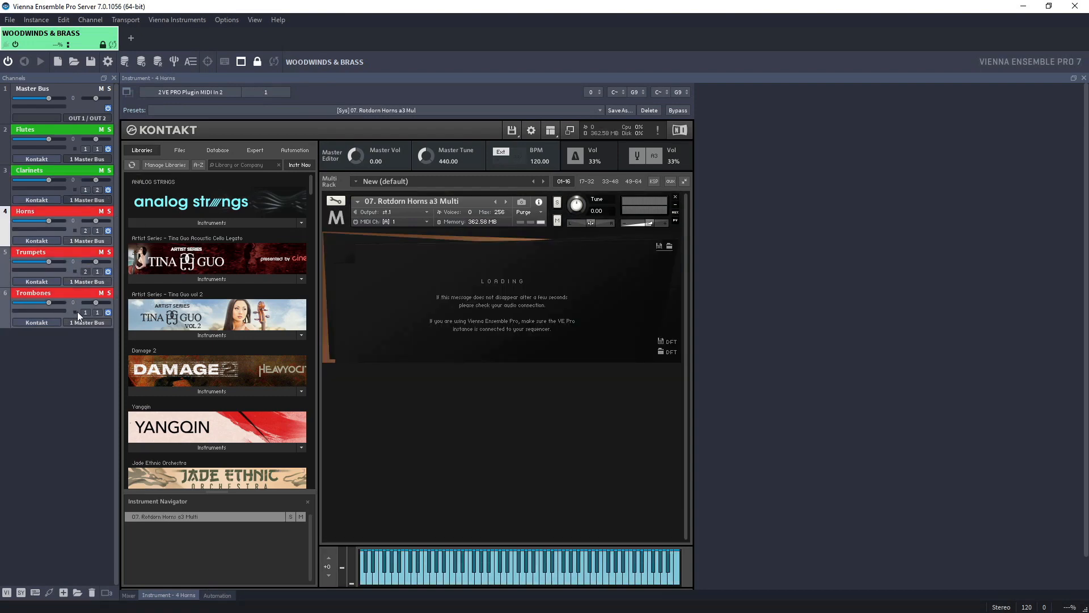
click(80, 312)
click(107, 55)
Set the Trumpets channel to MIDI channel 2 and the Trombones channel to MIDI channel 3
click(98, 271)
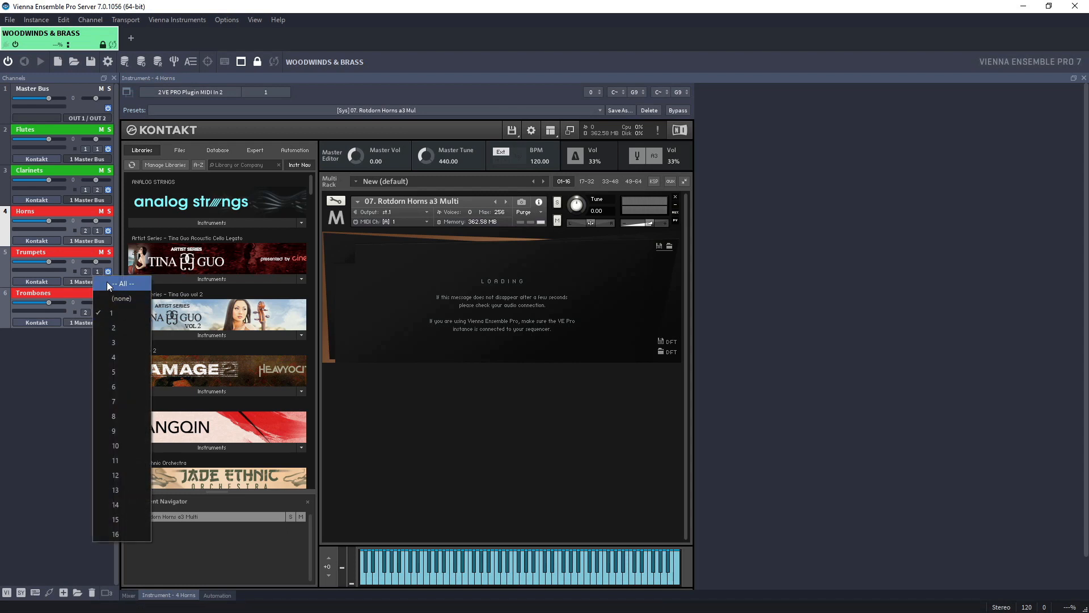
click(114, 326)
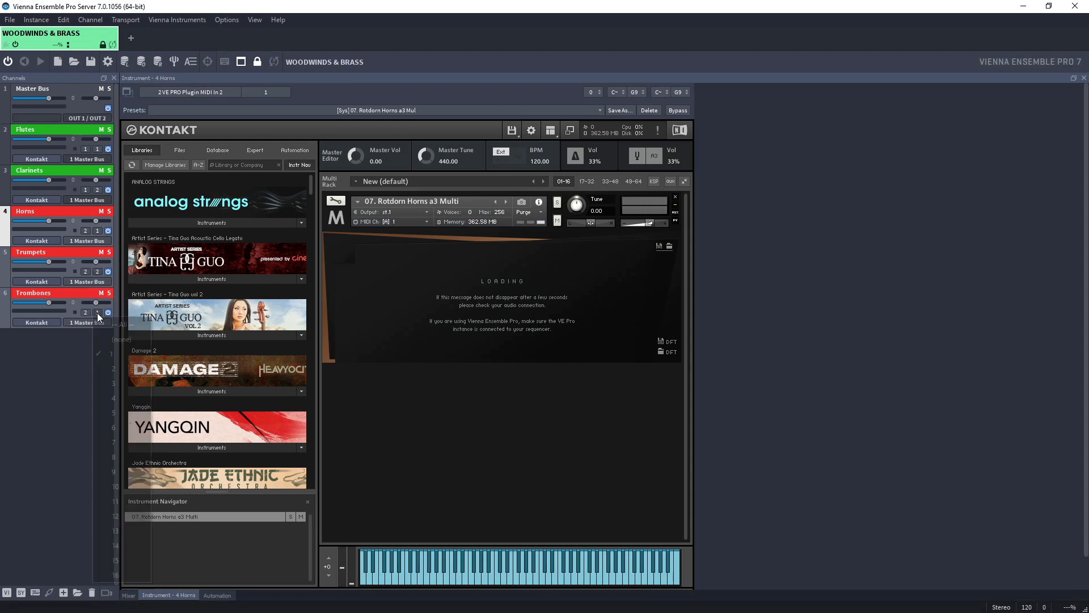
click(97, 312)
click(126, 380)
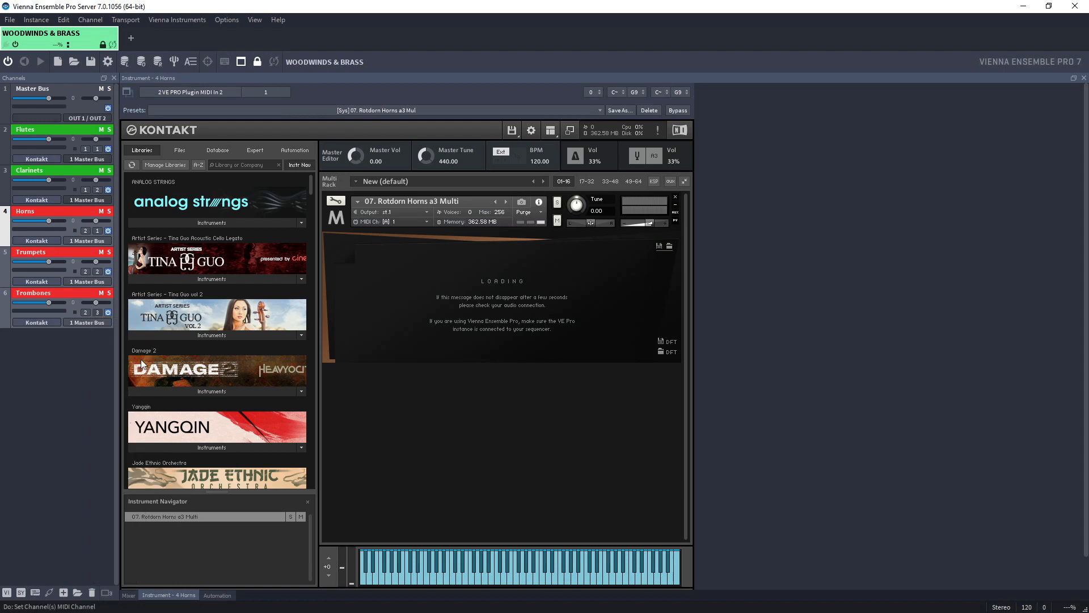
Switch the Horns channel's MIDI channel to All, back to 1, and to All again
click(97, 230)
click(115, 243)
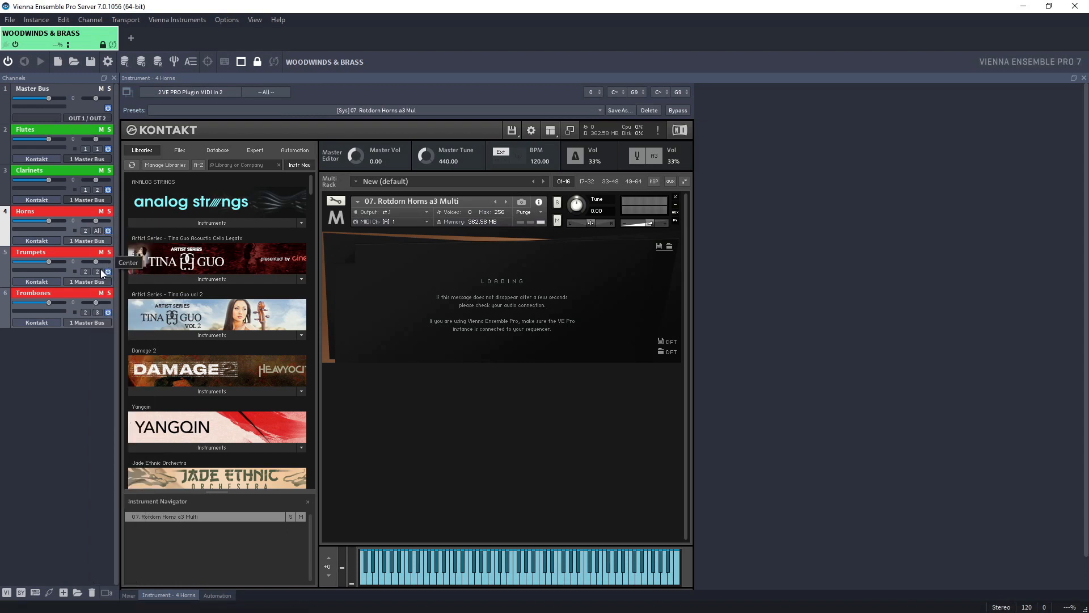
click(98, 230)
click(114, 270)
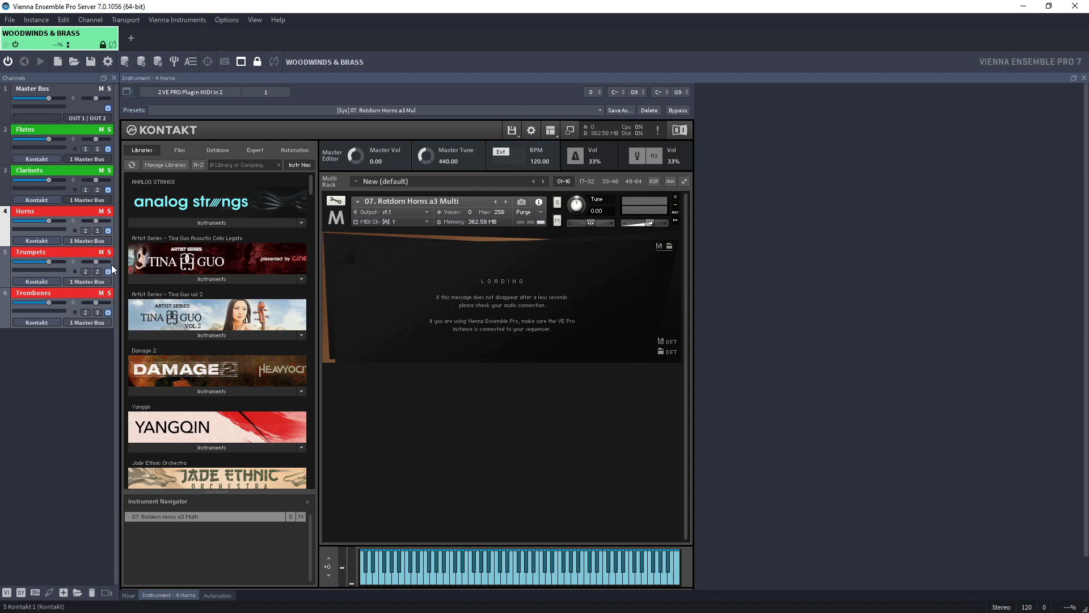
click(97, 230)
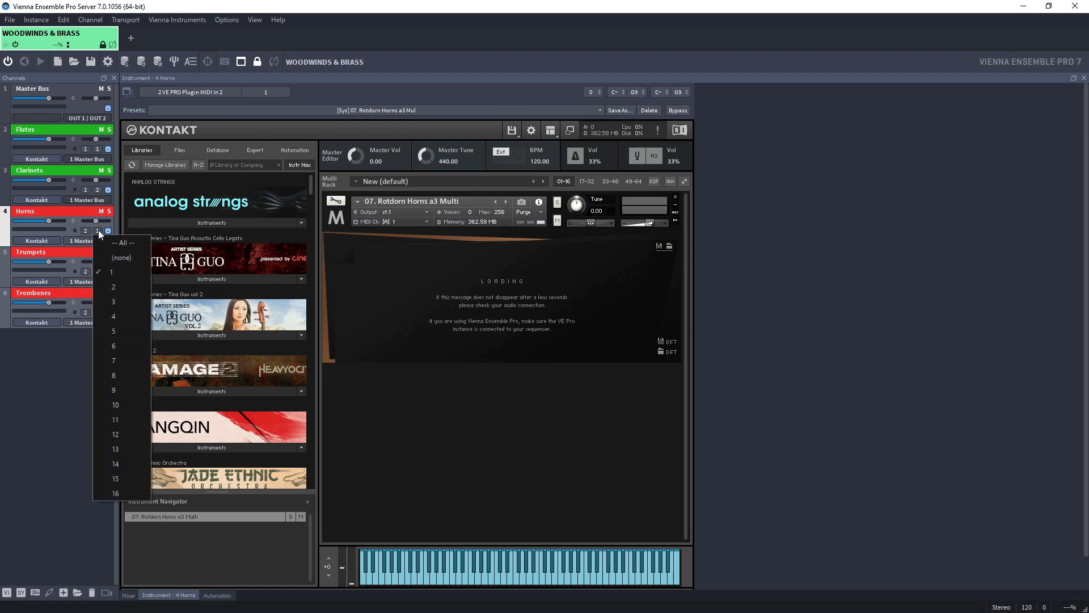
click(103, 238)
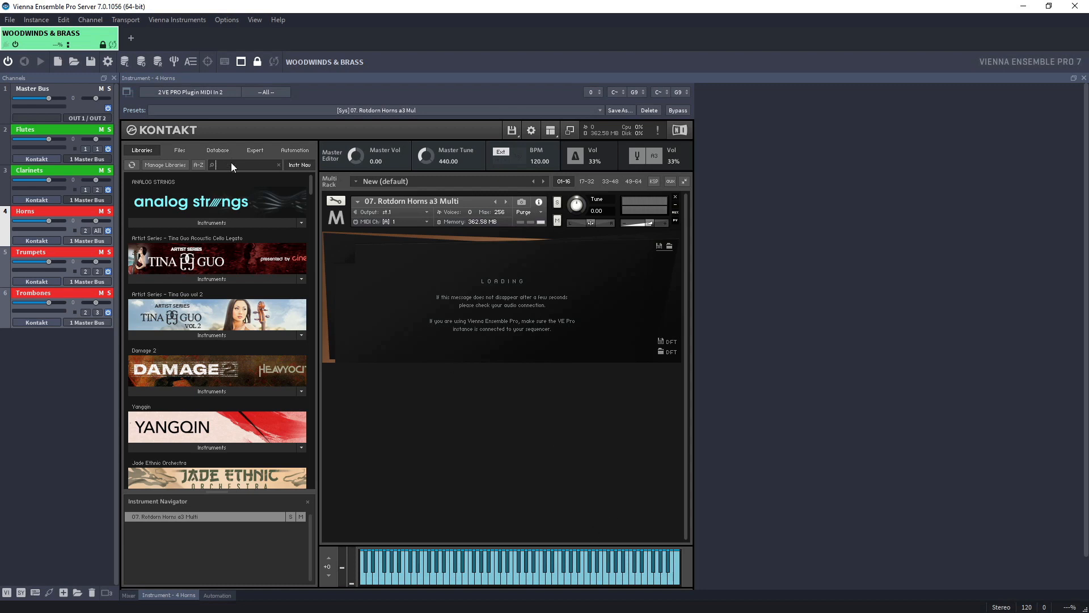
Load AS Tina Guo Legato as a second instrument in the Horns channel's Kontakt rack and remove it again
click(211, 278)
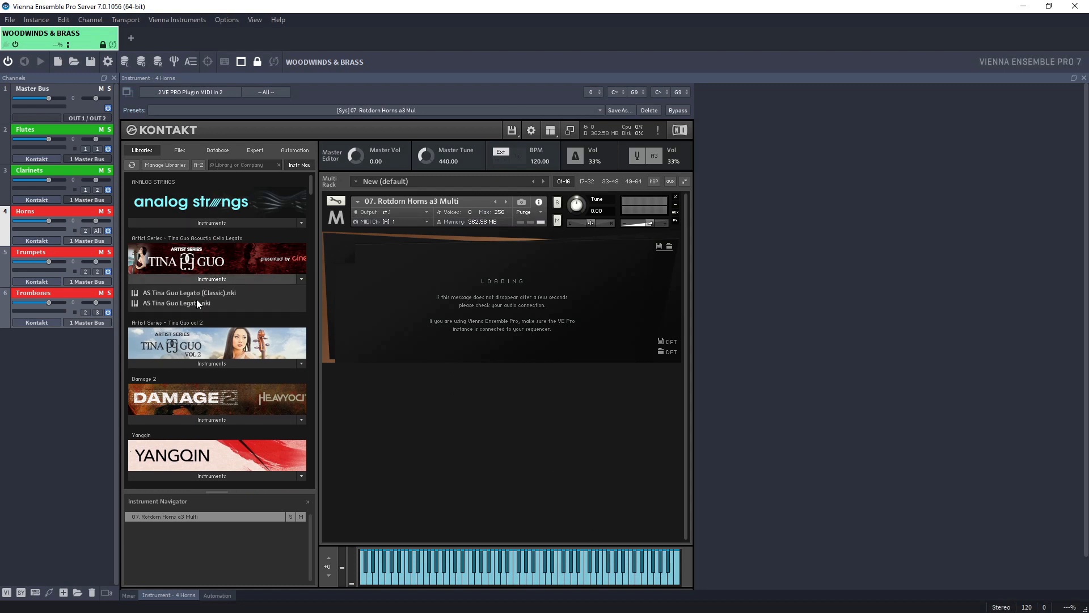
drag(196, 302, 429, 372)
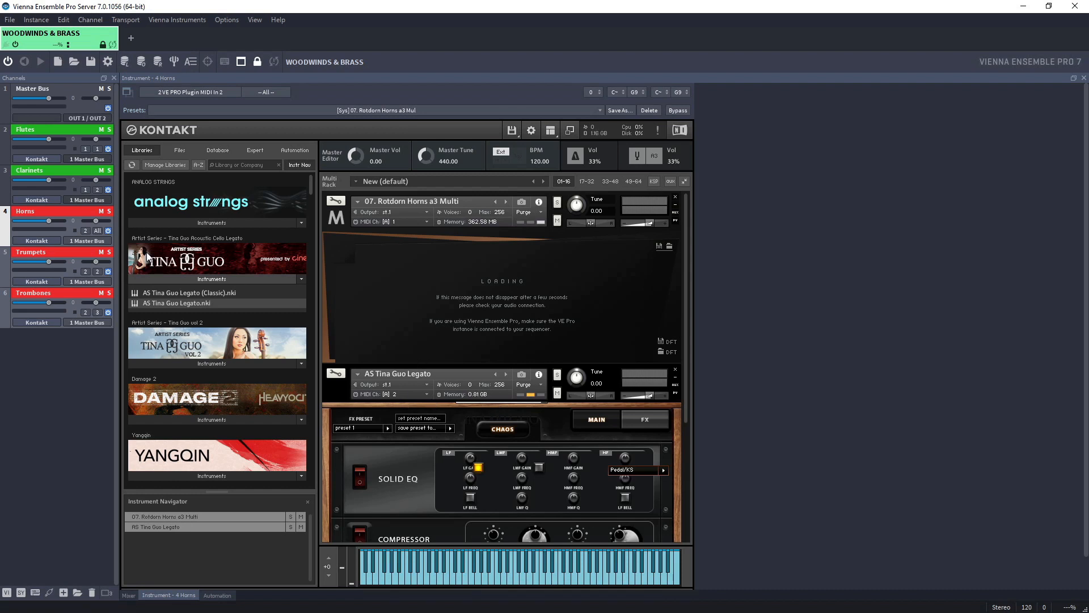
click(675, 370)
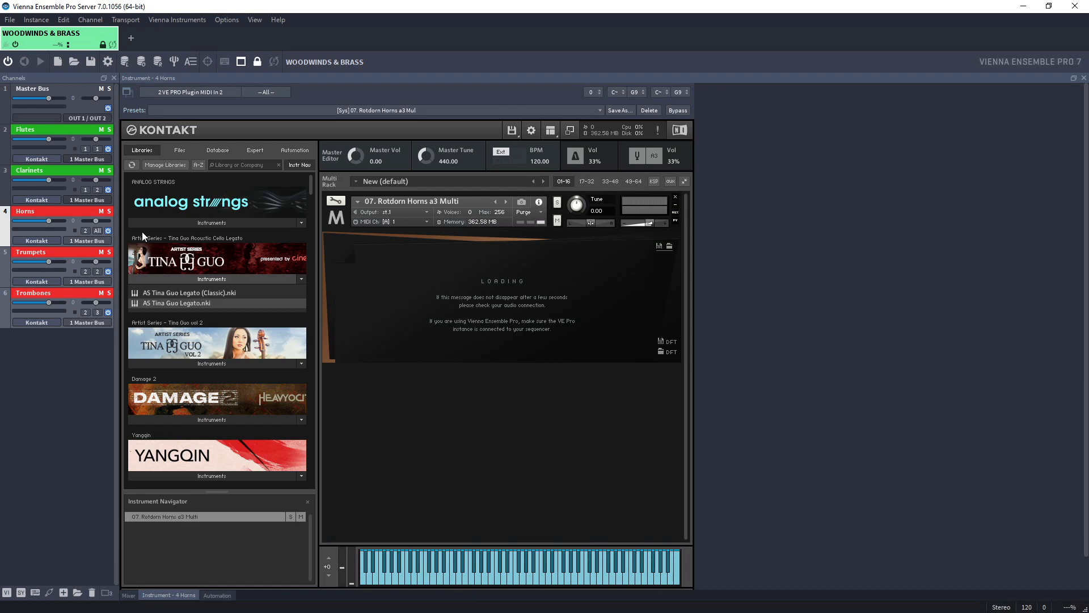
Show the Trumpets channel's instrument and set the Horns channel to MIDI channel 1
click(8, 272)
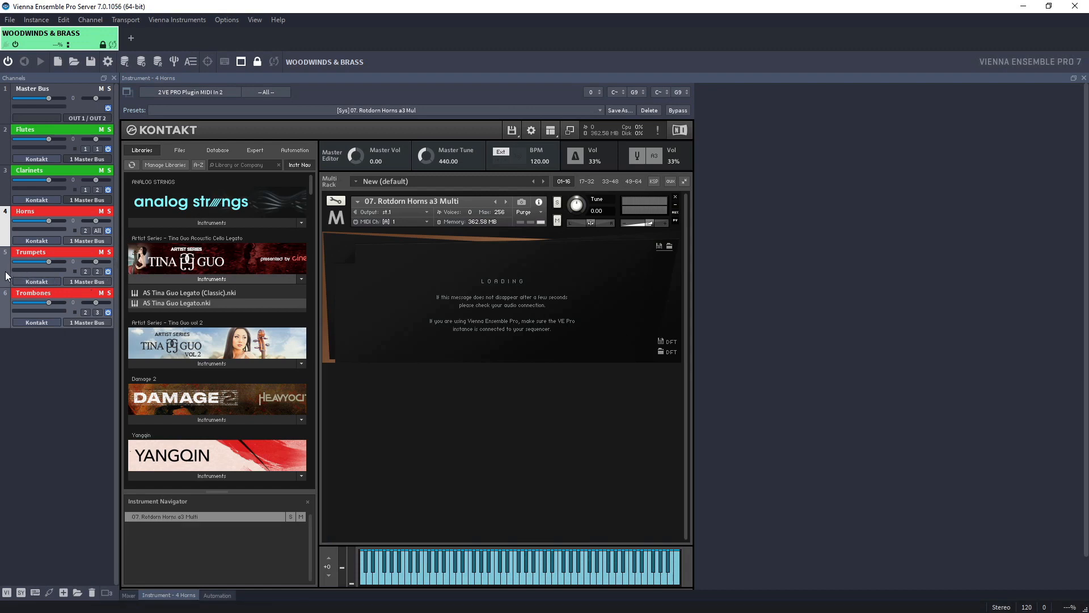
click(5, 237)
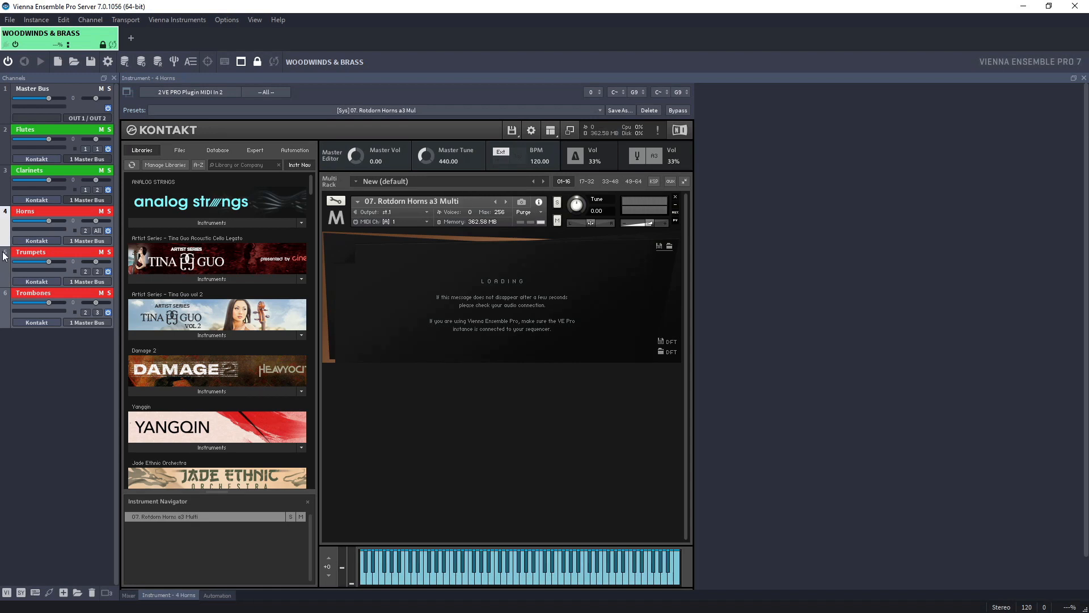
click(4, 263)
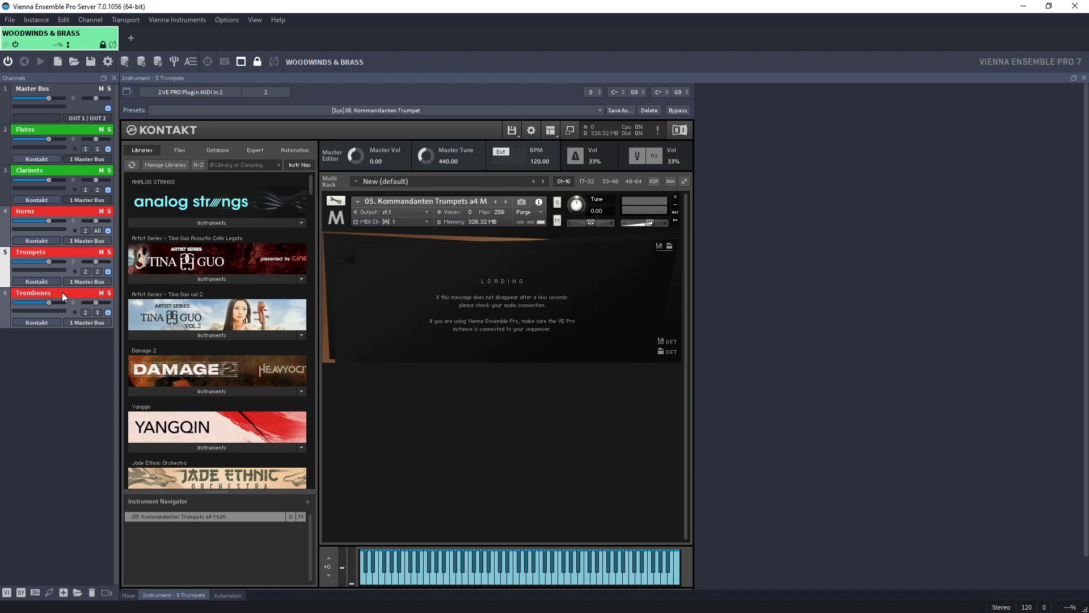
click(98, 231)
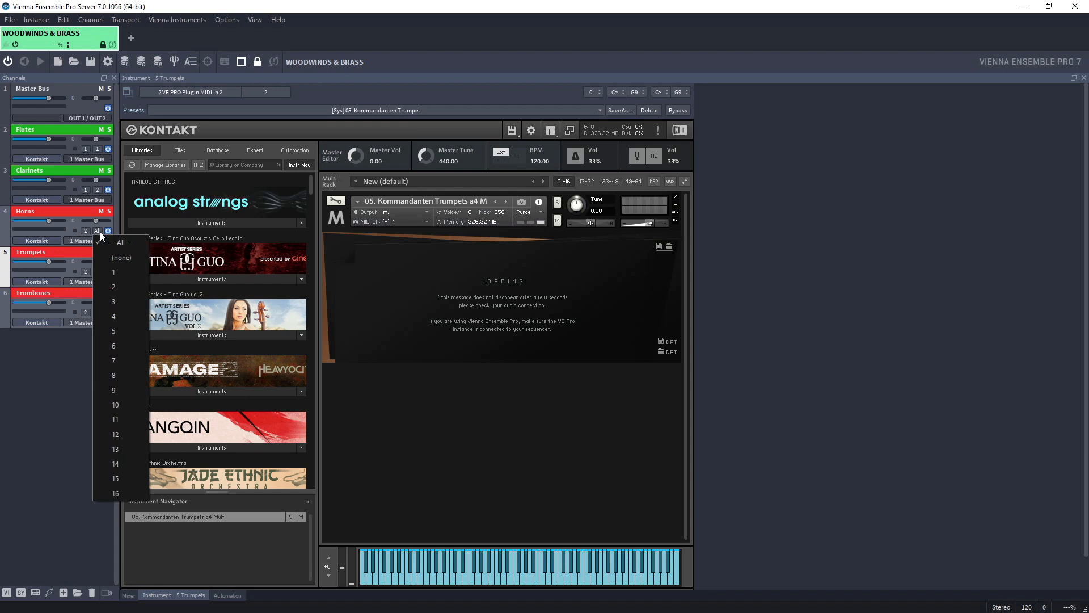
click(124, 270)
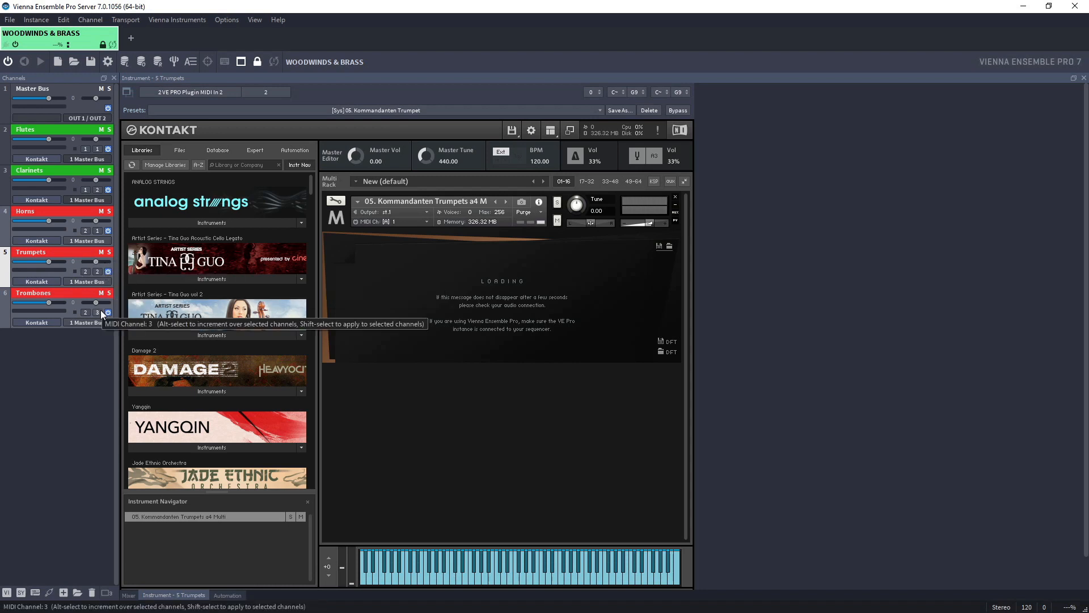
Set the Horns, Trumpets and Trombones channels each to receive All MIDI channels
click(97, 230)
click(123, 242)
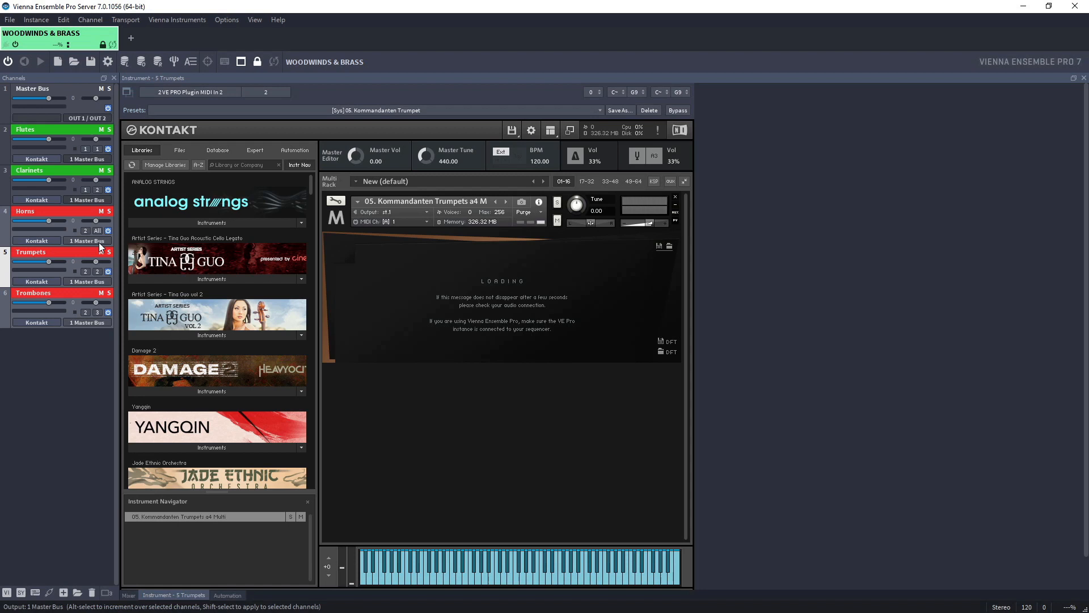
click(97, 271)
click(123, 283)
click(97, 312)
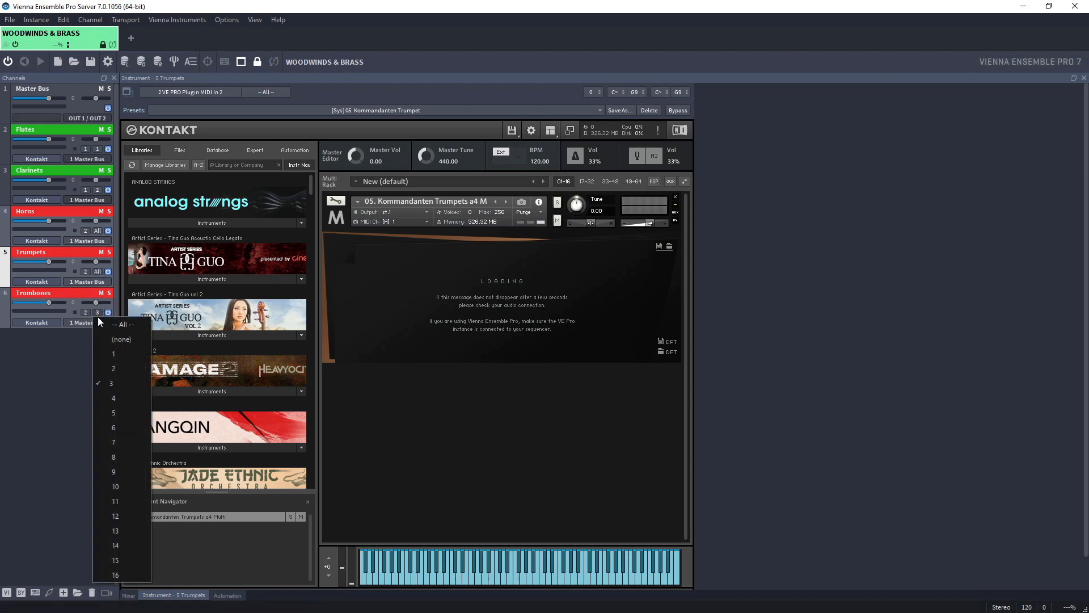
click(117, 324)
Set the Flutes and Clarinets channels together to receive All MIDI channels
click(8, 159)
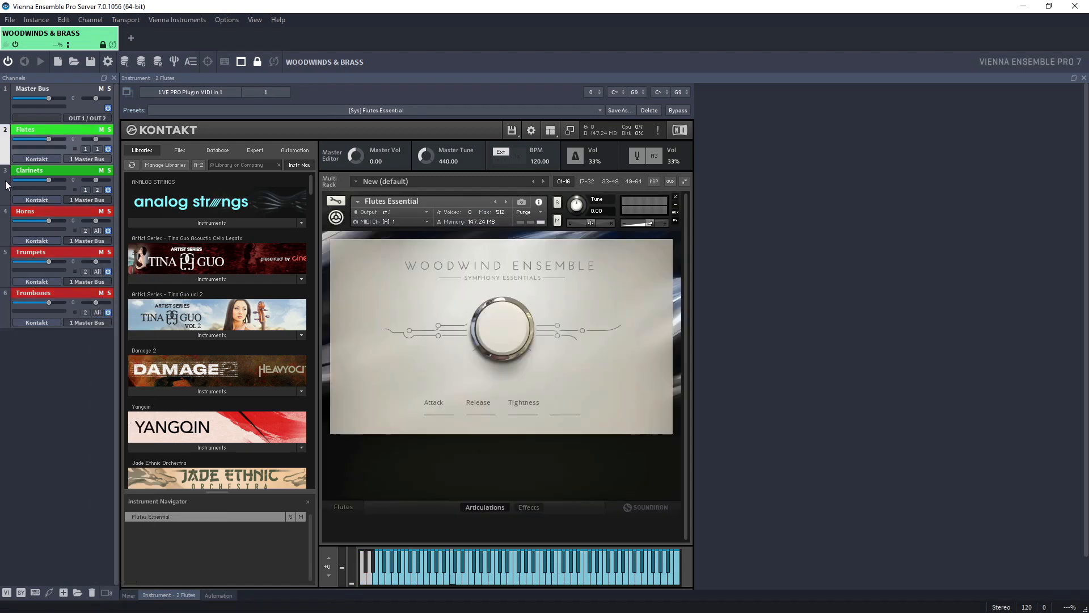
click(103, 149)
click(112, 164)
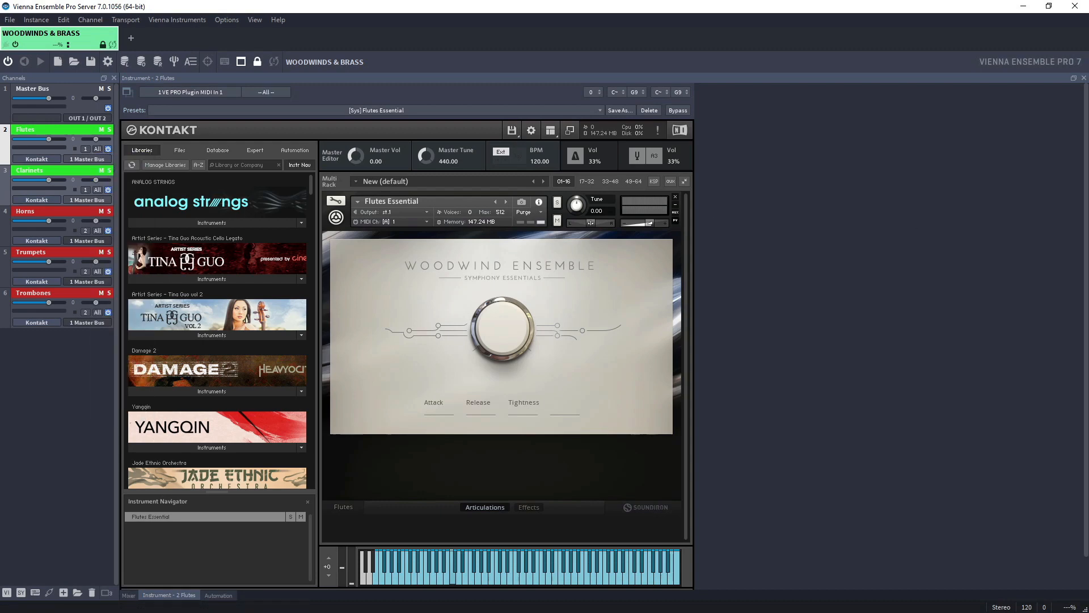
Switch to Cubase and connect the Vienna Ensemble Pro plugin to the WOODWINDS & BRASS server instance
key(alt+Tab)
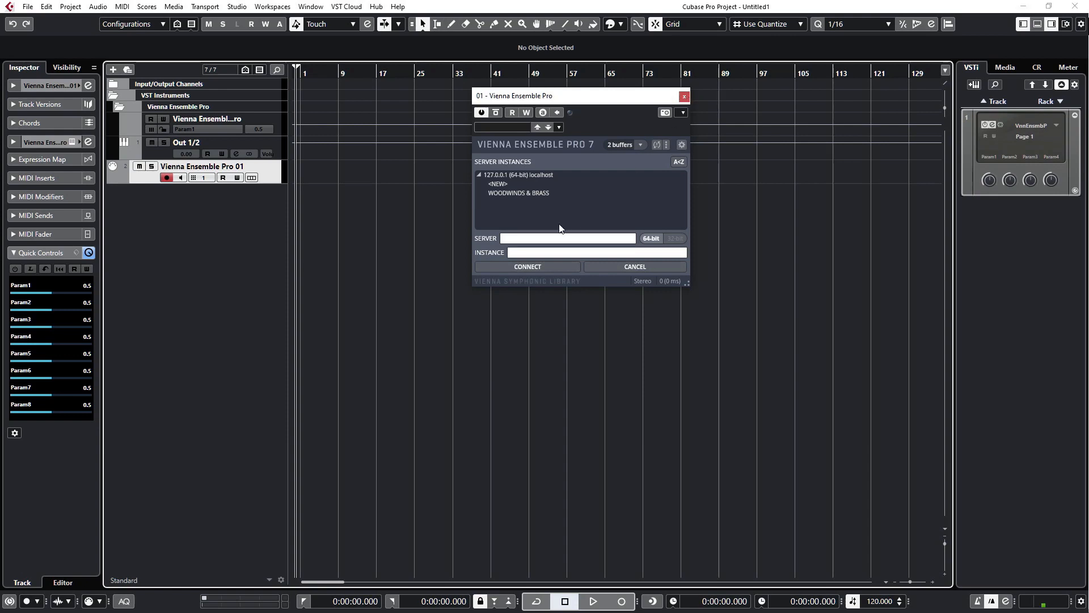
click(507, 194)
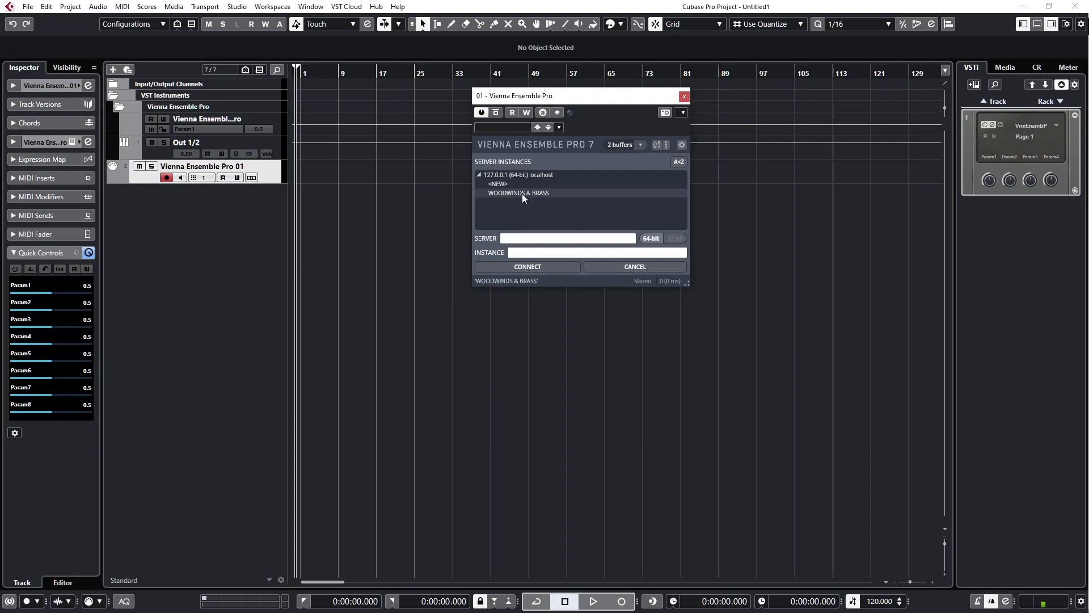
double_click(522, 194)
click(564, 241)
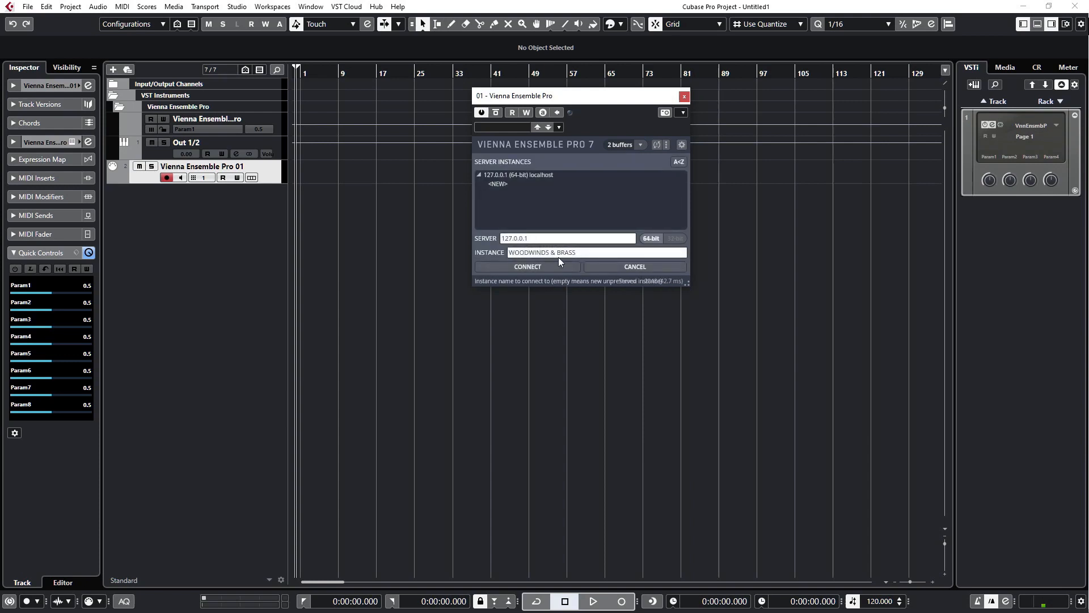
Set the Vienna Ensemble Pro plugin's latency to 1 buffer and close the plugin window
click(635, 144)
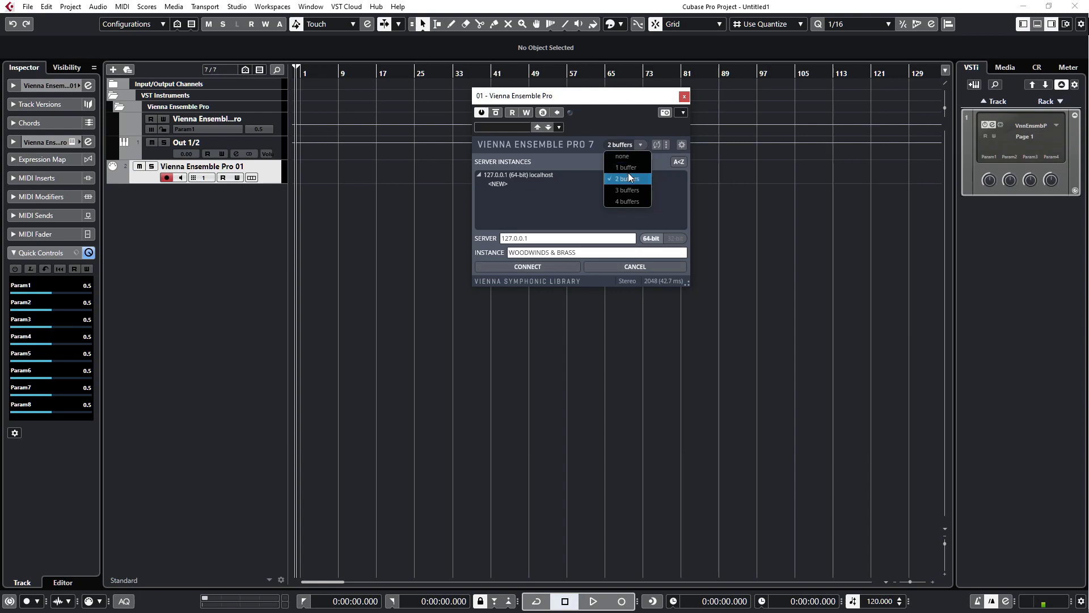
click(629, 168)
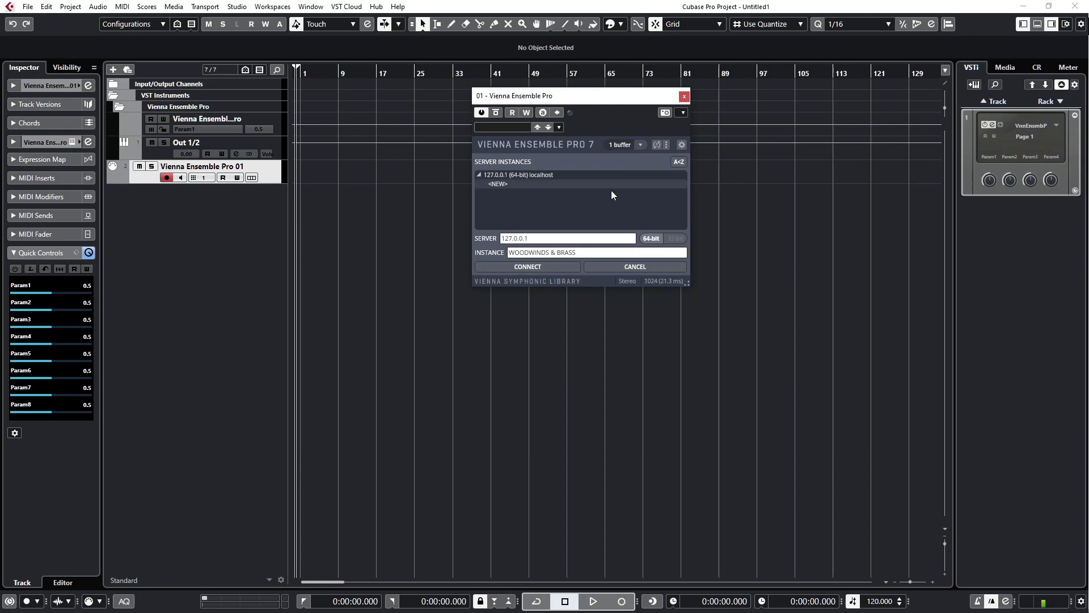
click(661, 145)
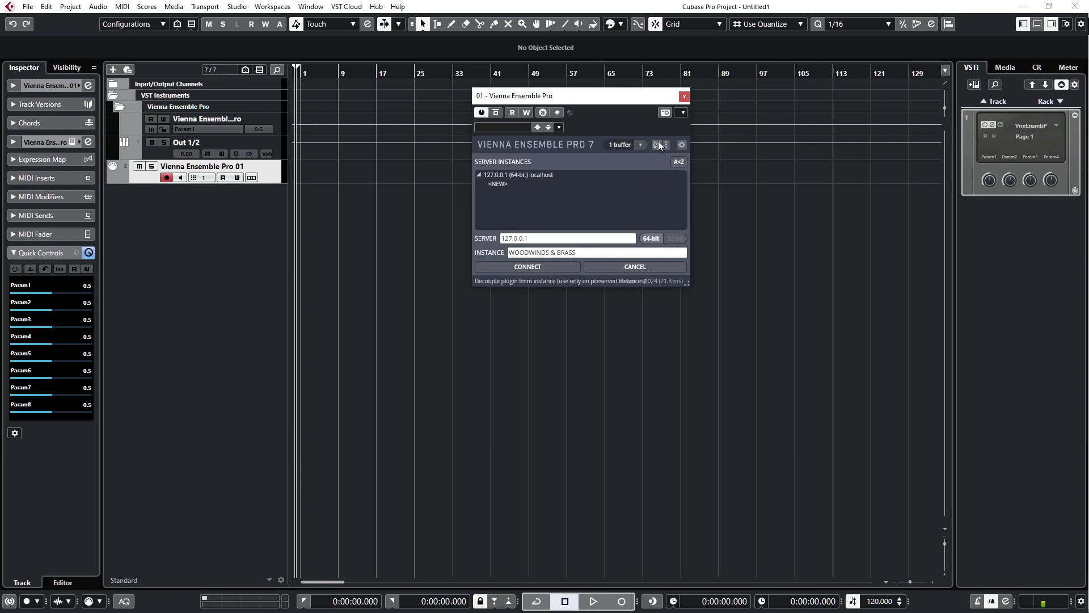
click(685, 96)
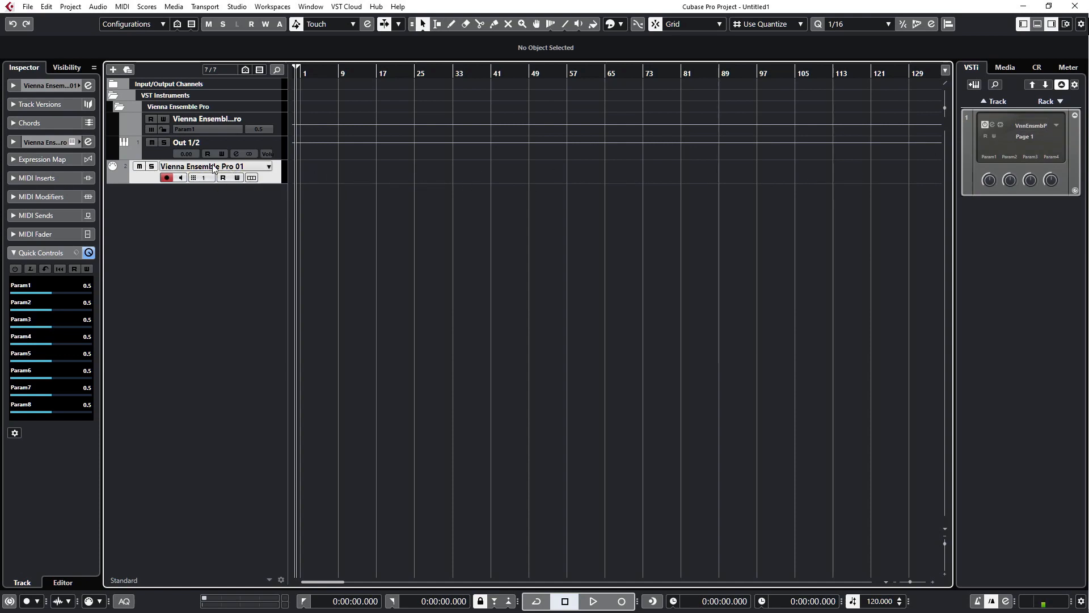
Check the Out 1/2 track, the track types that can be added, and the Vienna Ensemble Pro 01 MIDI track
click(217, 146)
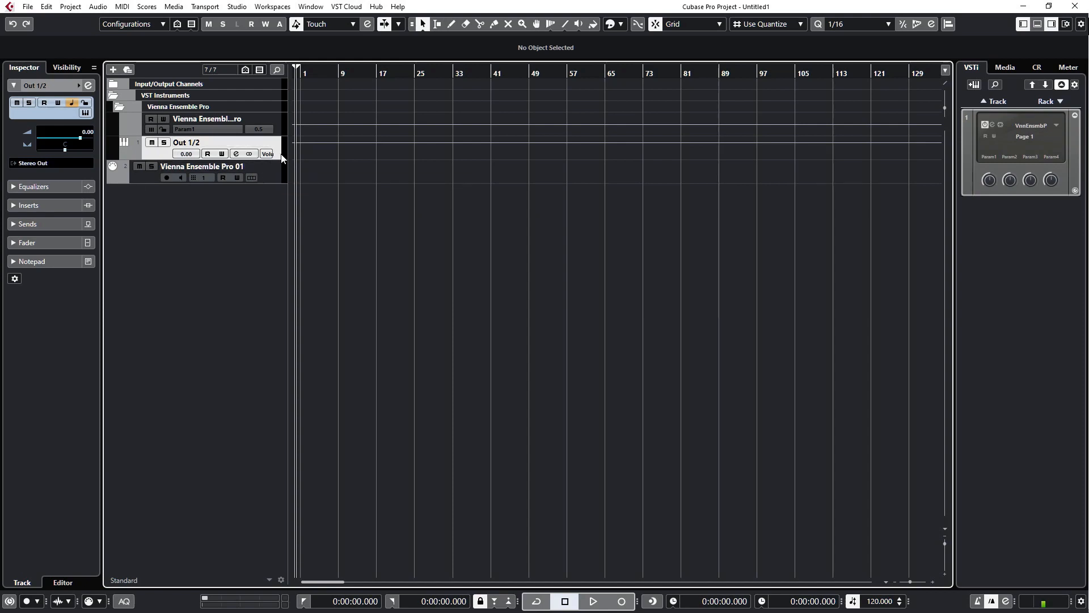
right_click(247, 214)
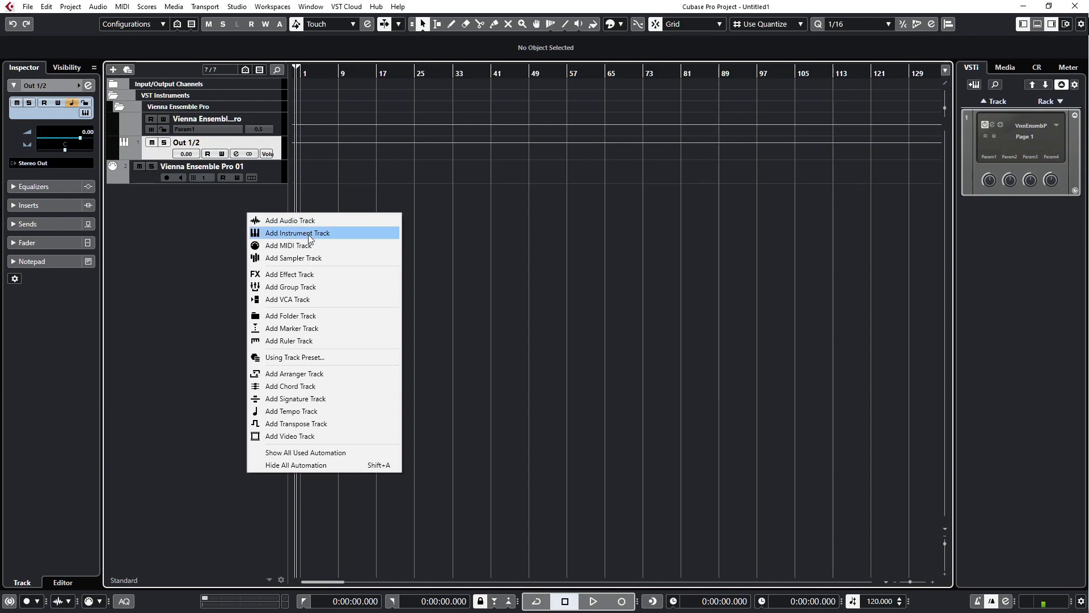
click(185, 234)
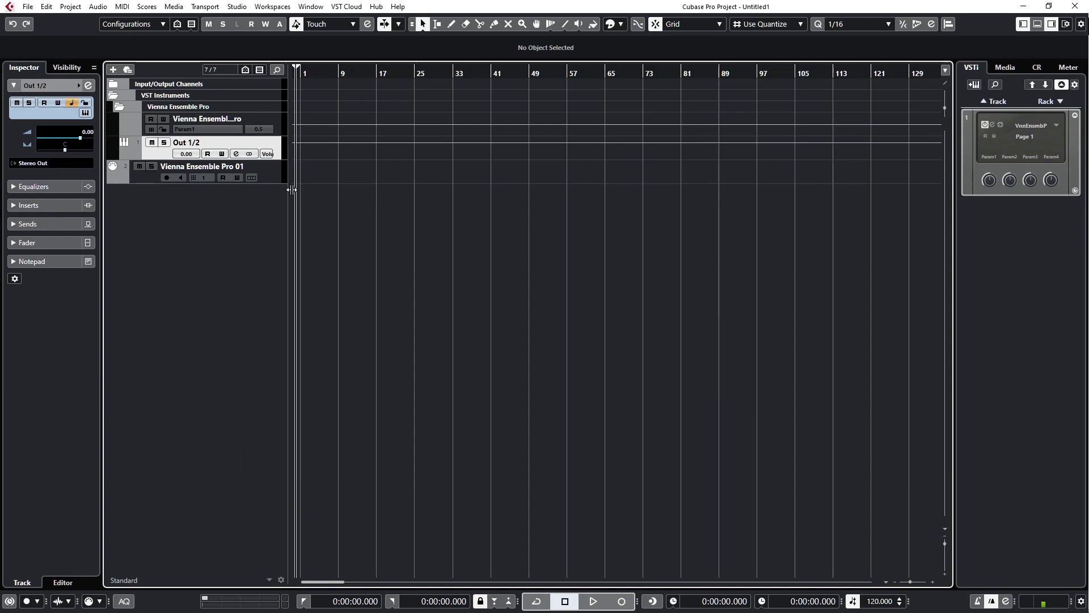
click(281, 178)
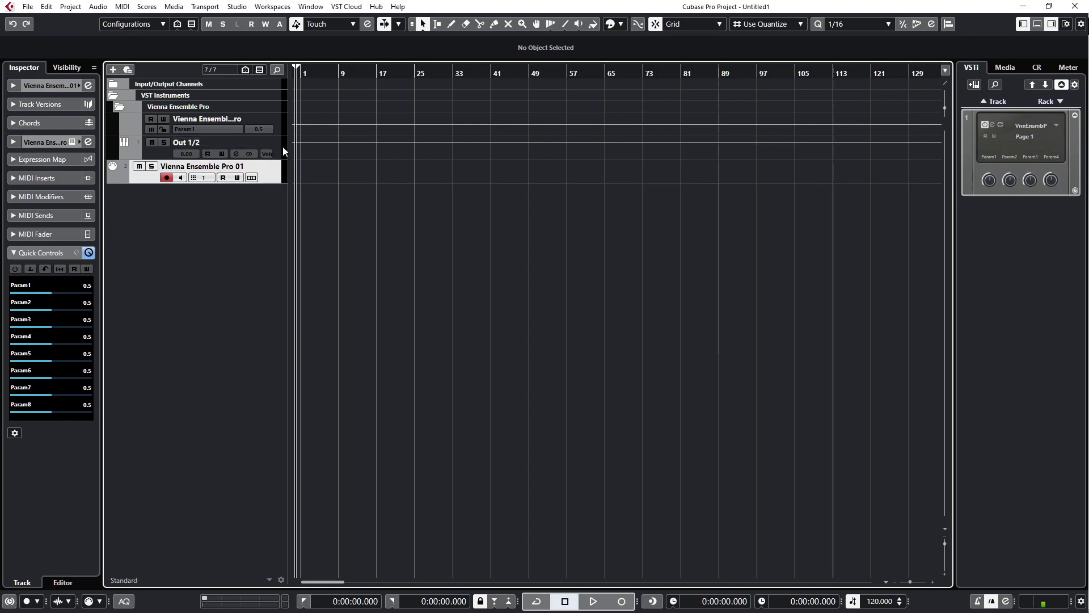
Rename both the Vienna Ensemble Pro 01 MIDI track and the Out 1/2 instrument output track to Flutes
click(283, 150)
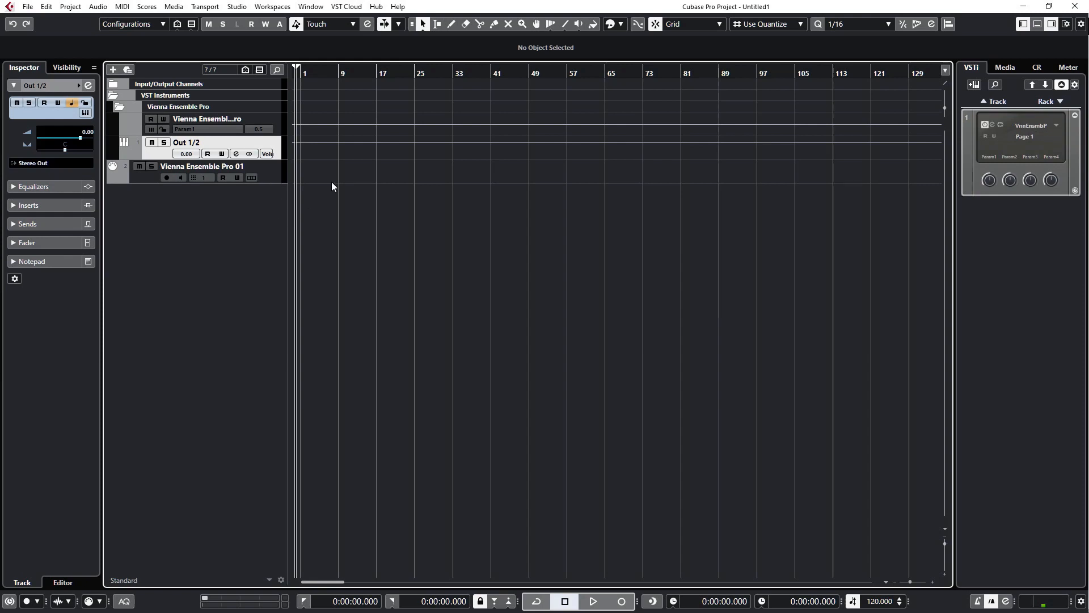
double_click(228, 167)
text(?)
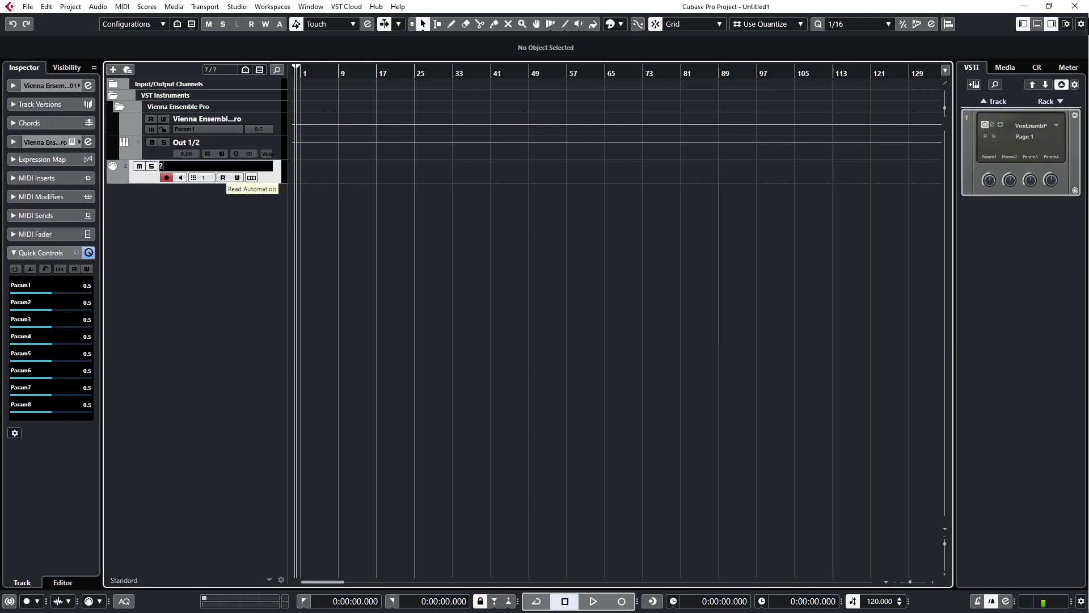
text(Flutes)
key(Return)
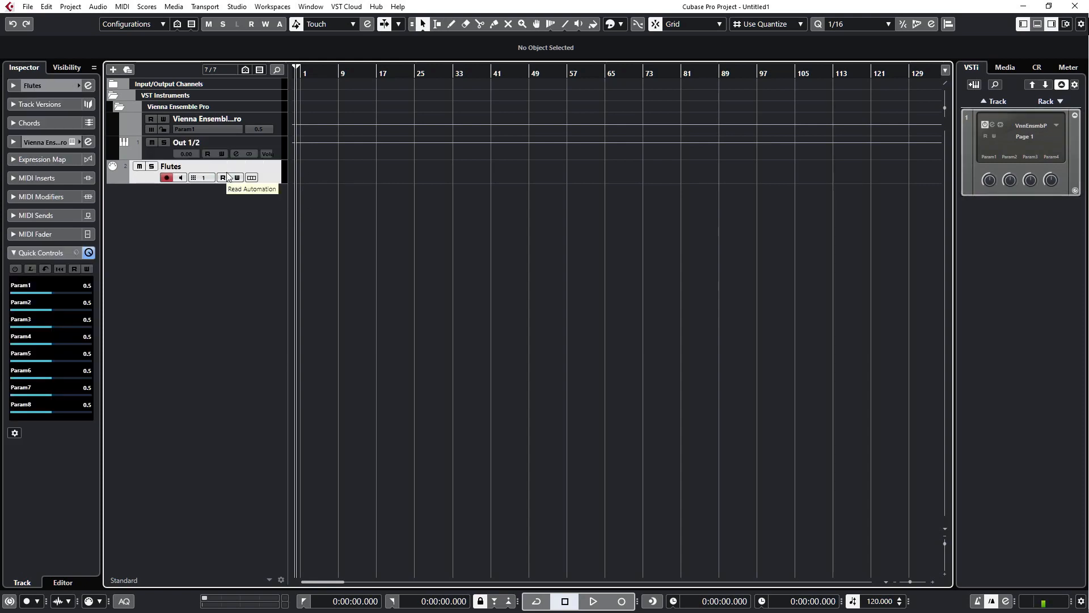
double_click(215, 144)
text(Flutes)
key(Return)
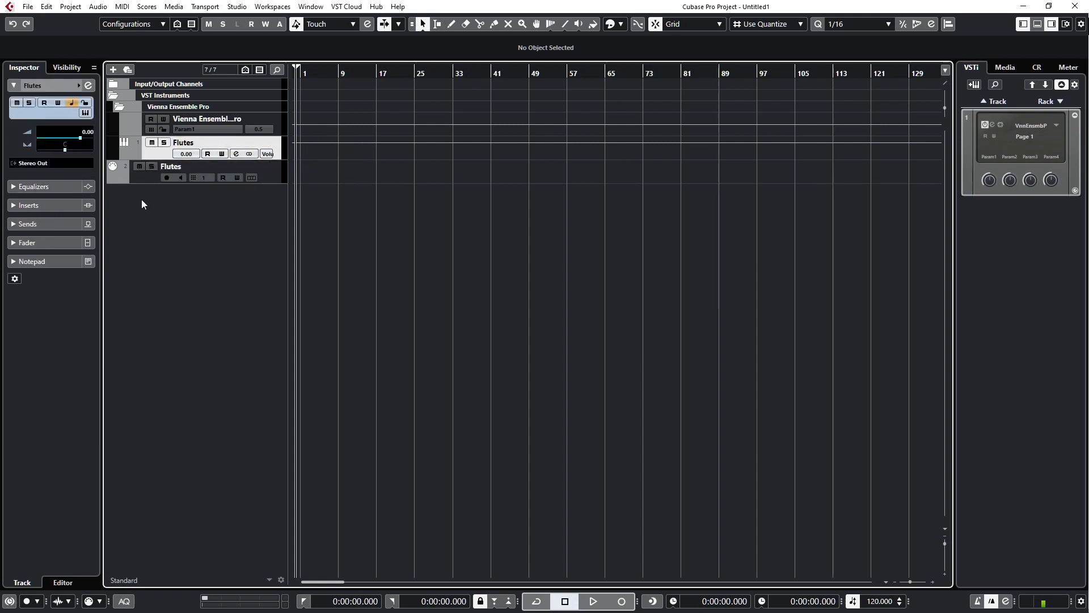
Activate the Vienna Ensemble Pro instrument's stereo outputs Out 3/4, Out 5/6, Out 7/8 and Out 9/10
click(1056, 124)
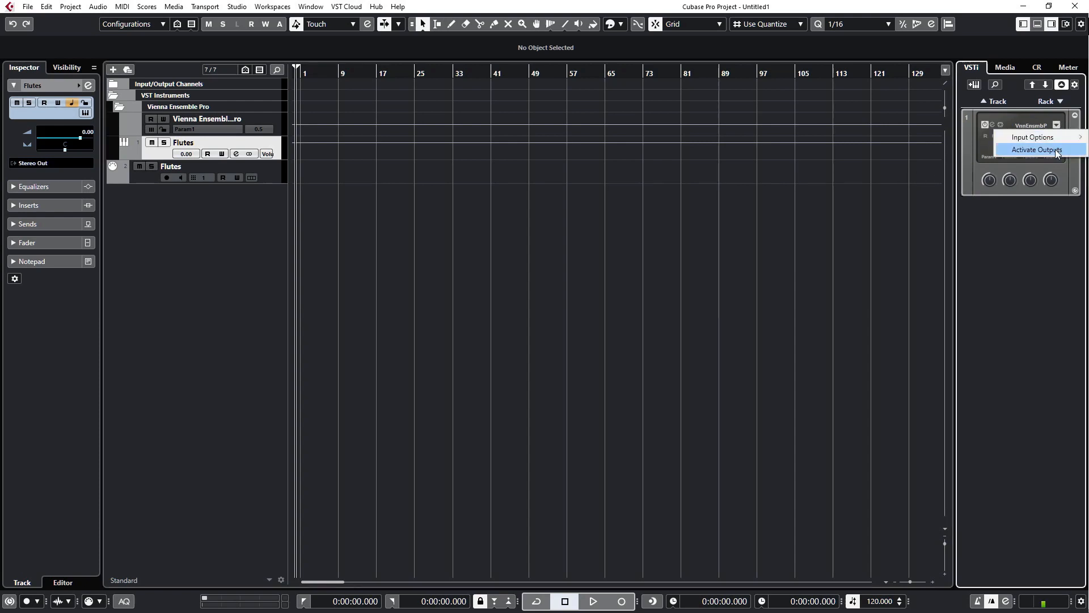
mouse_move(1057, 153)
click(944, 147)
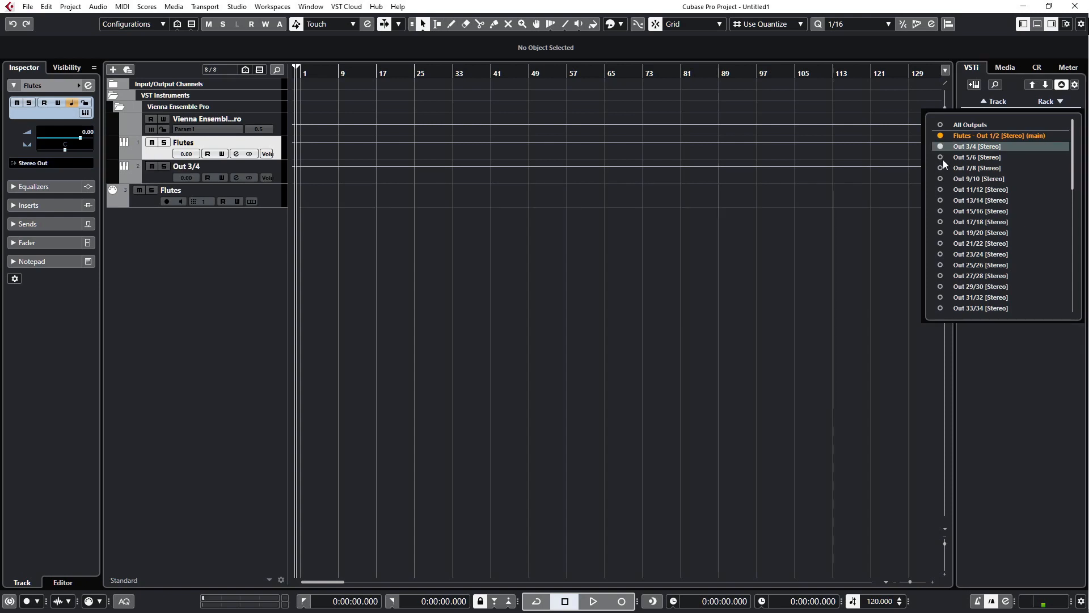
click(941, 157)
click(942, 168)
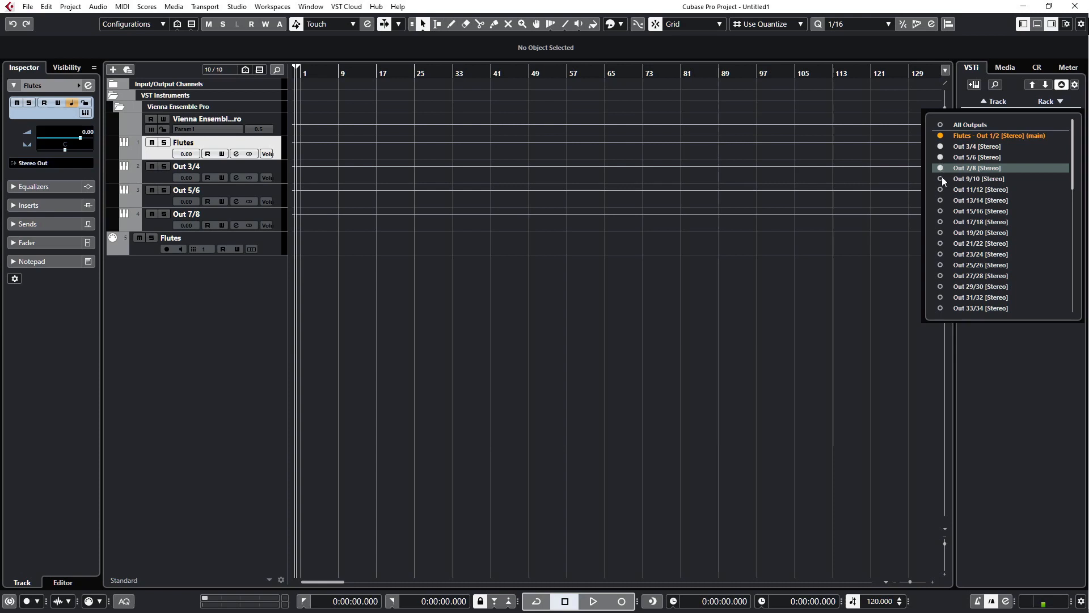
click(941, 178)
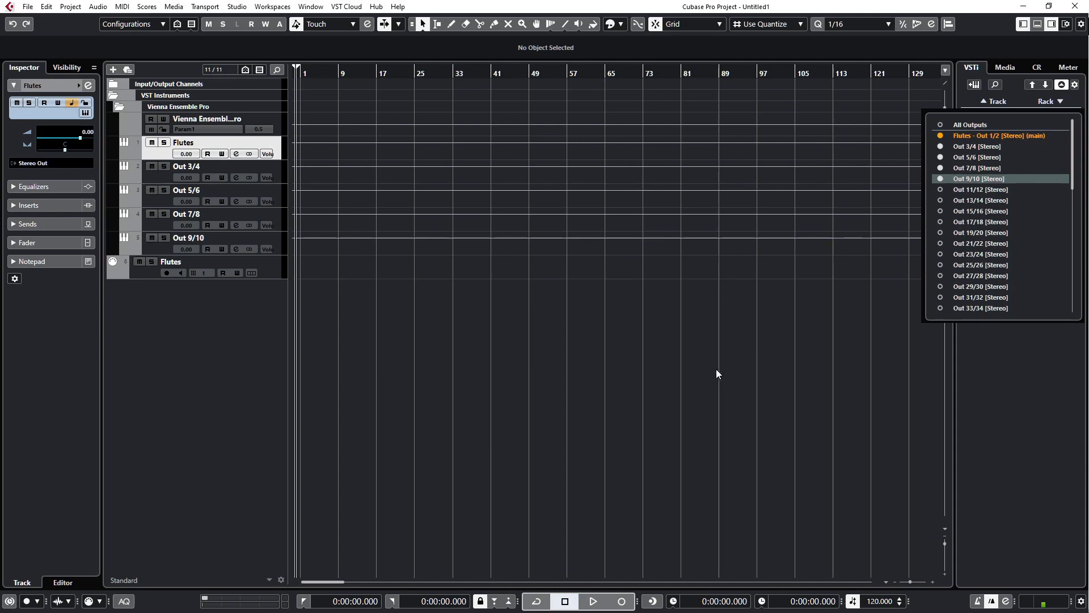
Rename the output tracks Out 3/4 through Out 9/10 as Clarinet, Horns, Trumpets and Trombones, in that order
click(176, 171)
double_click(177, 170)
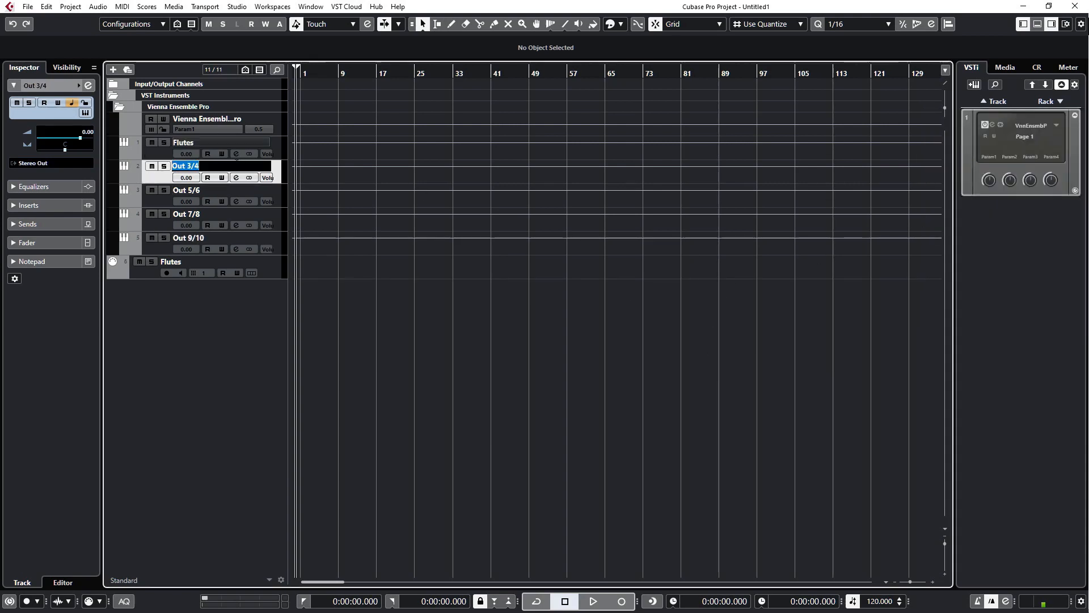
text(Clarinet)
key(Tab)
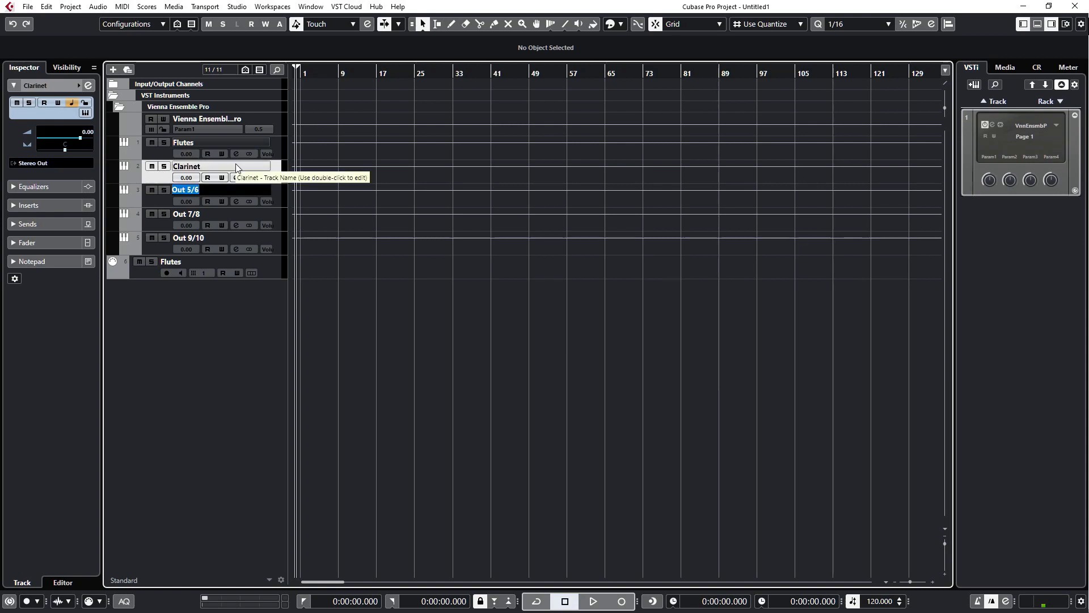
text(Hr)
key(BackSpace)
text(orns)
key(Tab)
text(Trumpets)
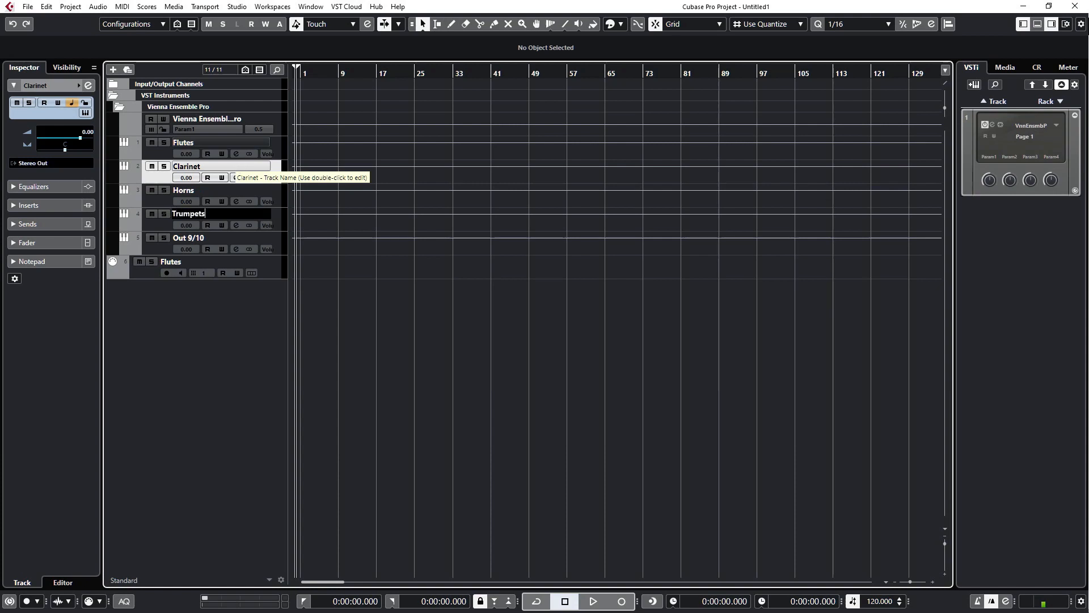
key(Tab)
text(Trombones)
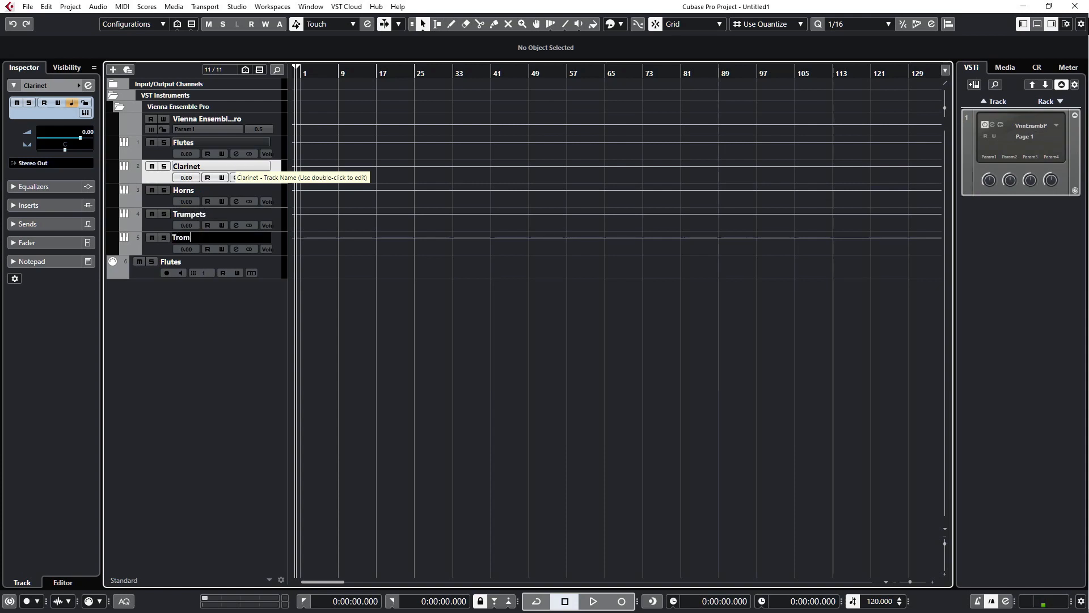
key(Return)
Duplicate the Flutes MIDI track four times
click(276, 263)
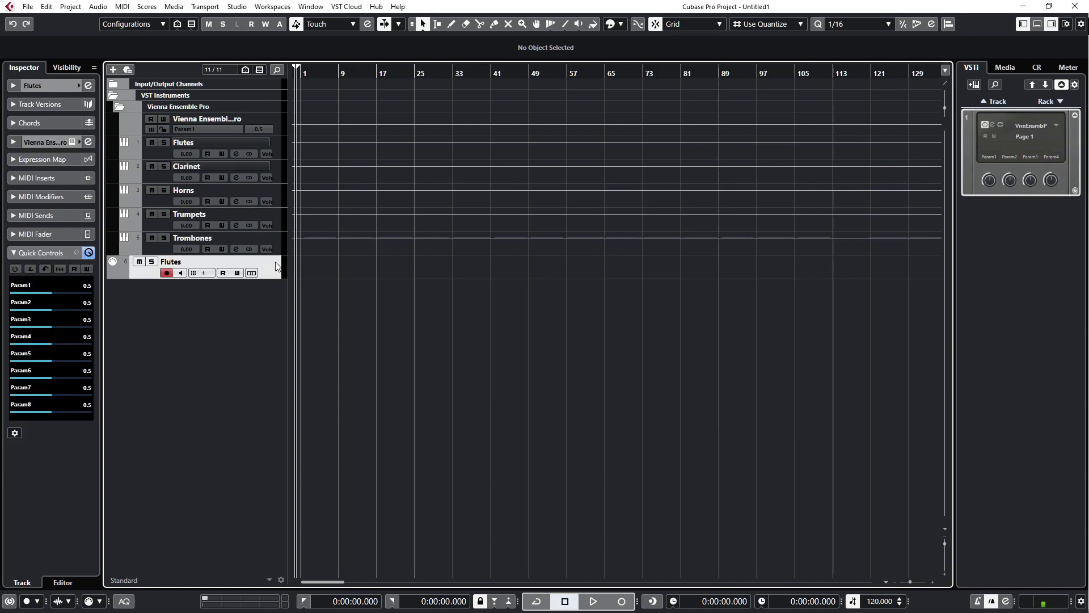
key(ctrl+shift+d)
key(ctrl+shift+d)
key(ctrl+shift+d)
key(ctrl+shift+d)
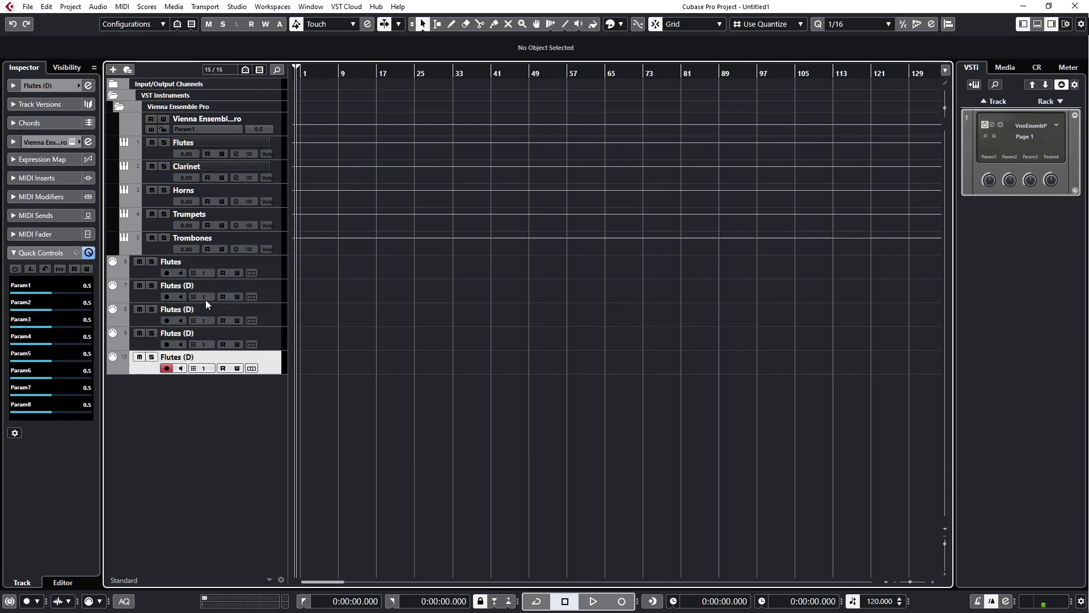
Set the first duplicate of the Flutes MIDI track to MIDI channel 2
click(203, 321)
click(222, 334)
click(203, 320)
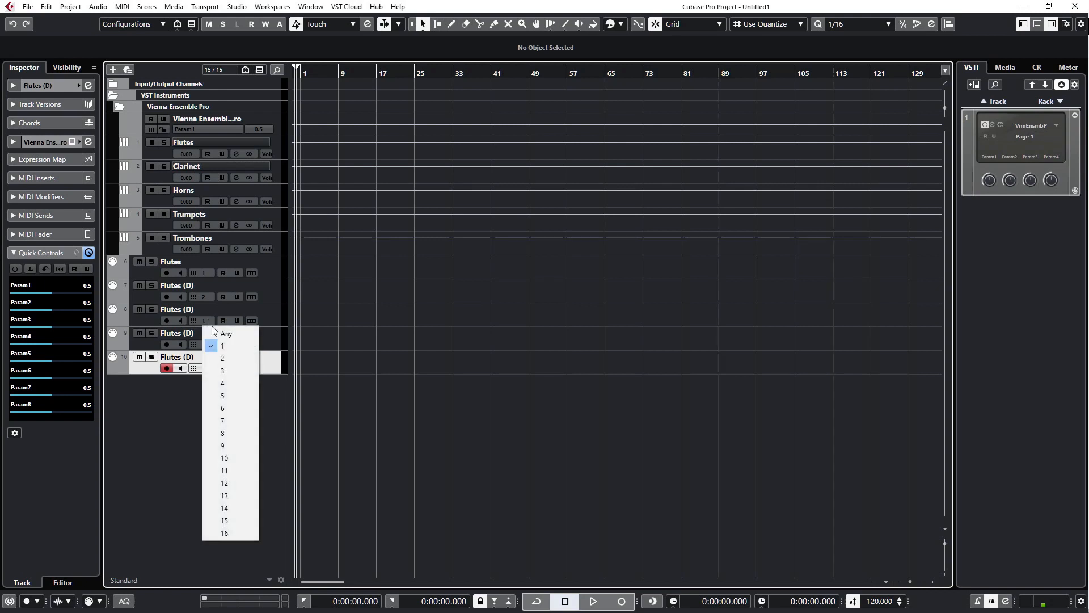
click(254, 298)
Rename the four duplicated MIDI tracks as Clarinets, Horns, Trumpets and Trombones, in that order
double_click(162, 289)
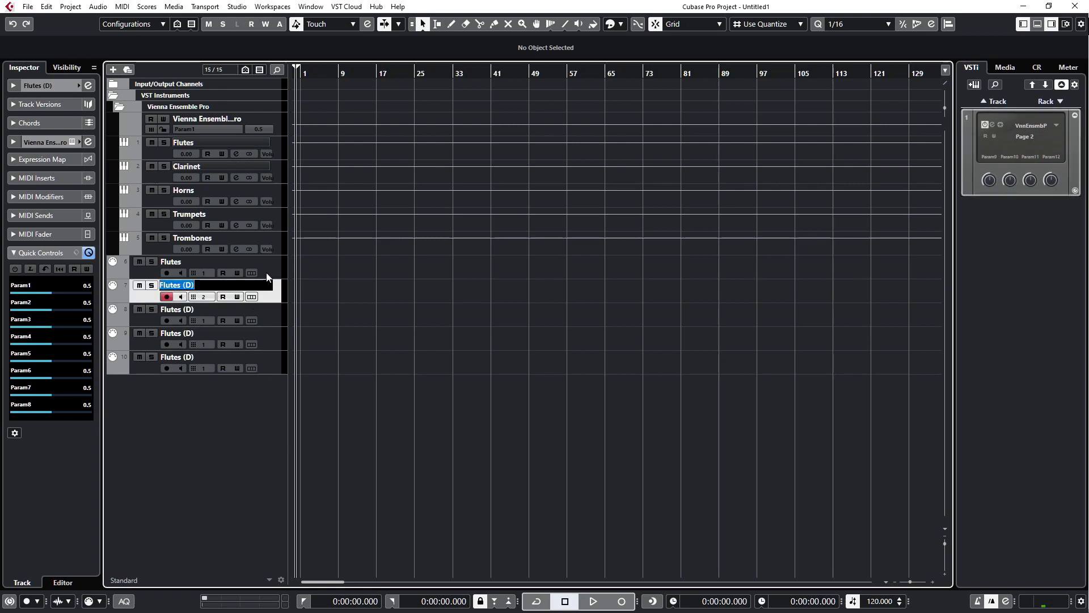
text(Clarinets)
key(Tab)
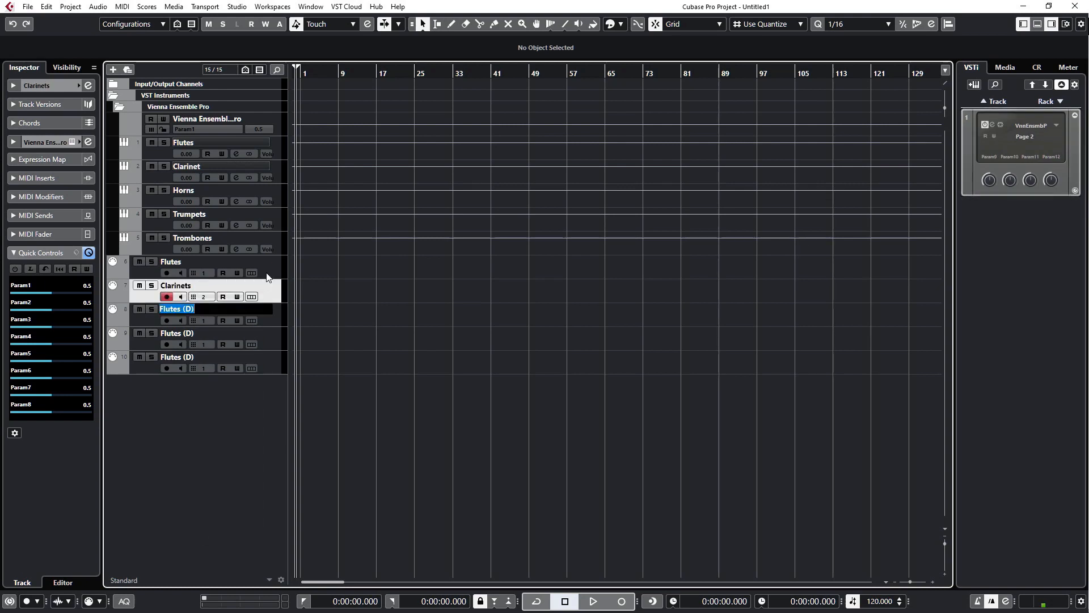
text(Horns)
key(Tab)
text(Trumpets)
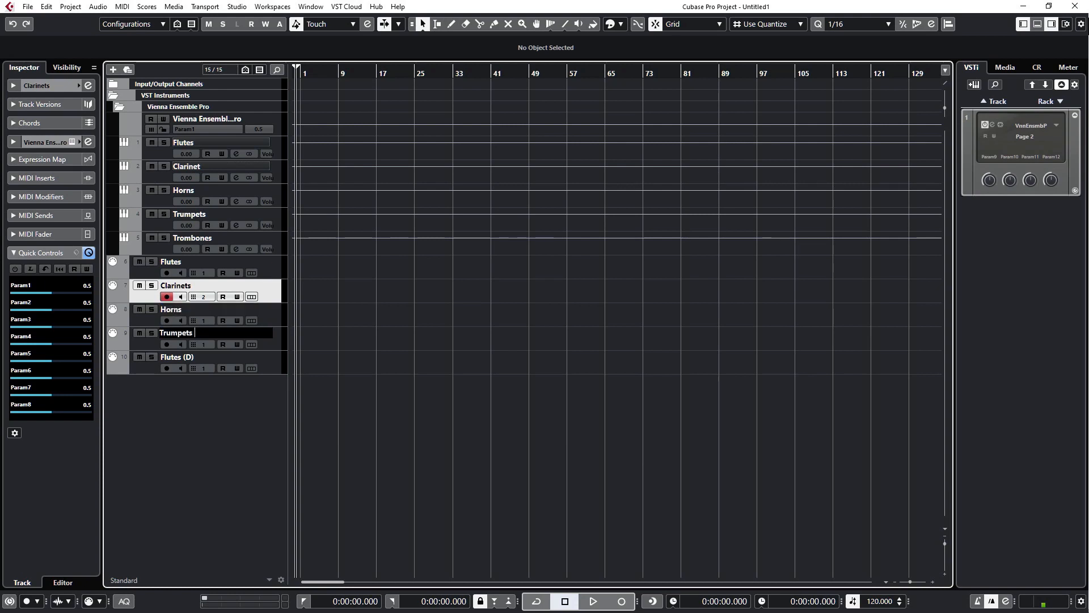
key(Tab)
text(Trombones)
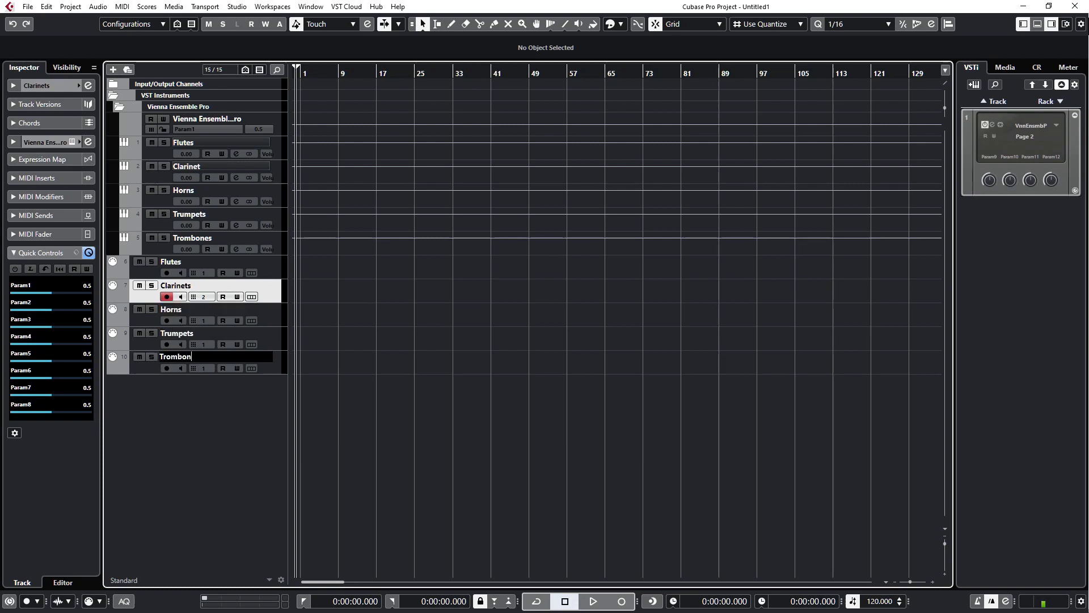
key(Return)
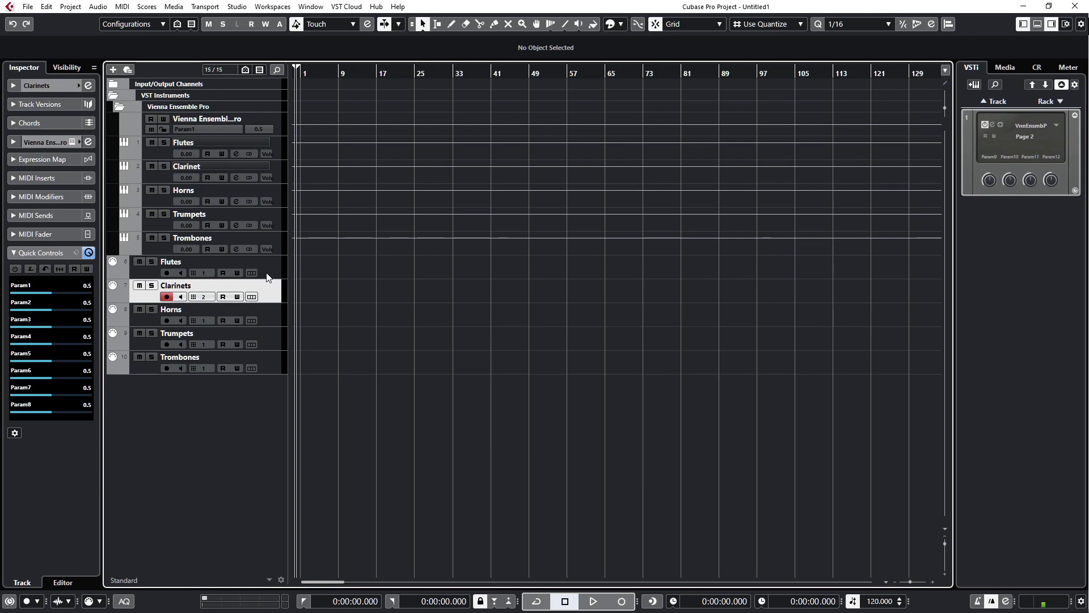
Set the Trumpets MIDI track to MIDI channel 2 and the Trombones MIDI track to channel 3
click(199, 344)
click(215, 381)
click(208, 365)
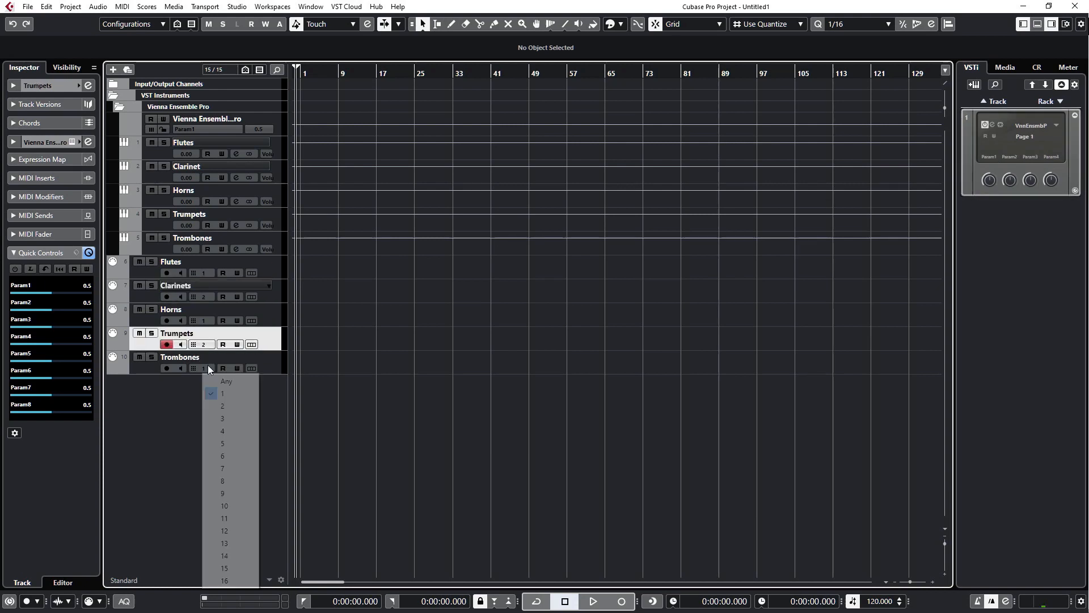
click(243, 417)
click(267, 321)
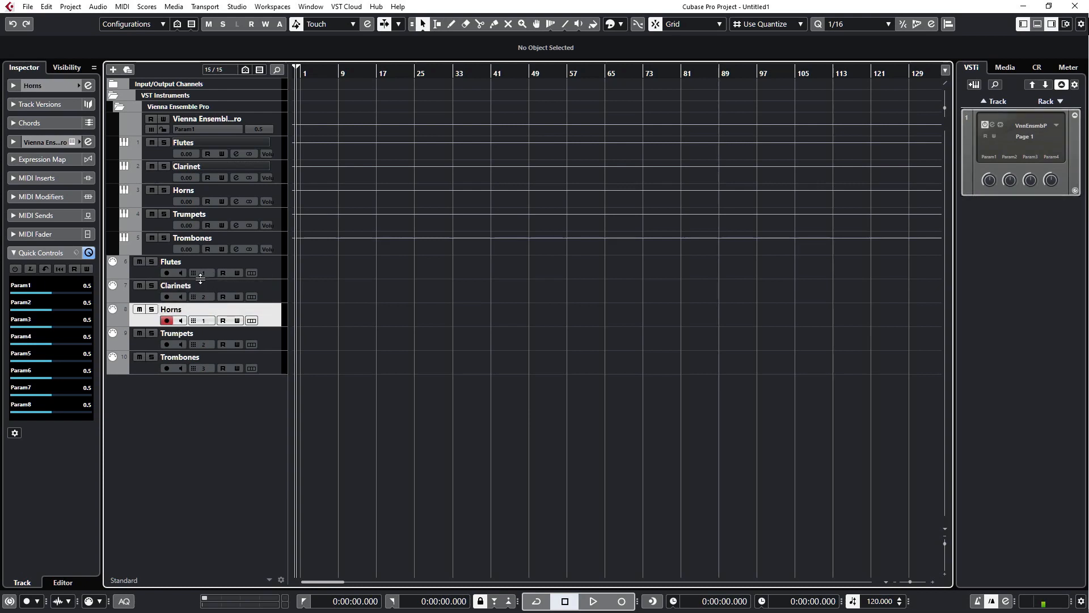
Route the Flutes and Clarinets MIDI tracks to the output 01. Vienna Ensemble Pro - MIDI In 1
click(255, 265)
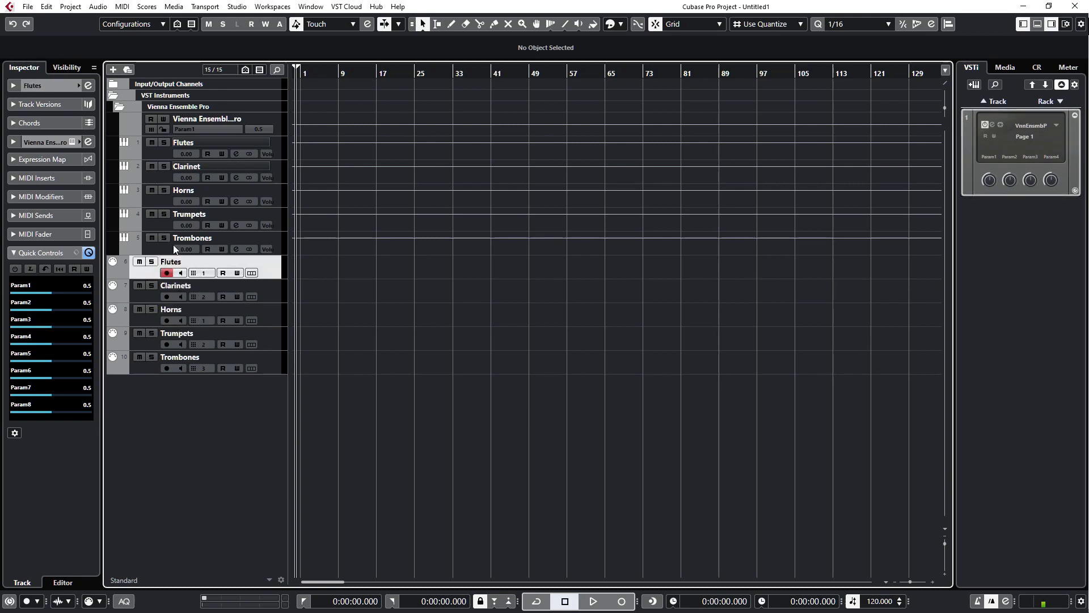
click(37, 85)
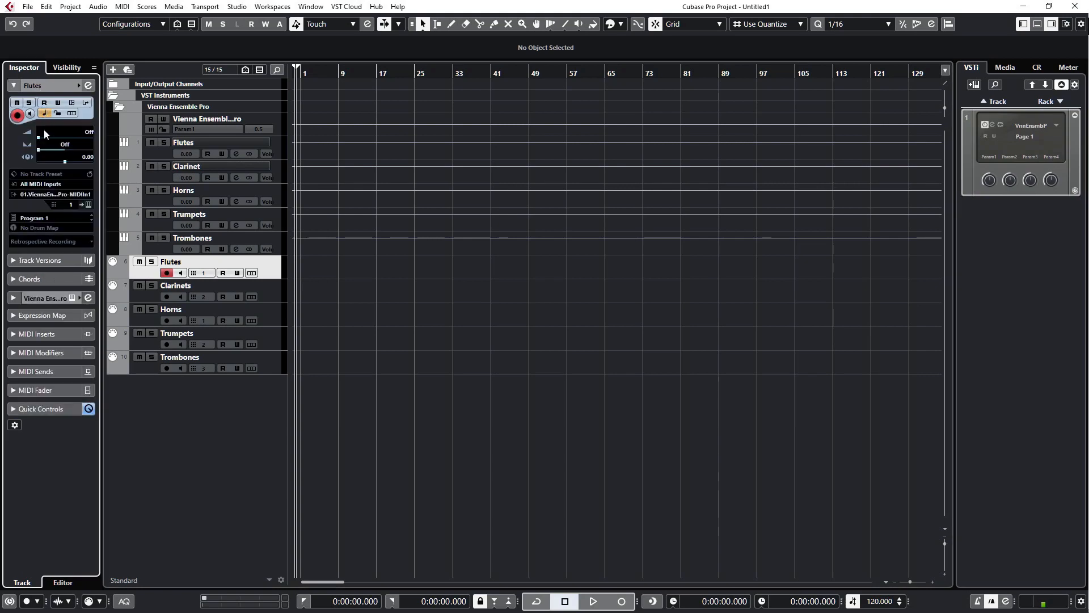
click(54, 194)
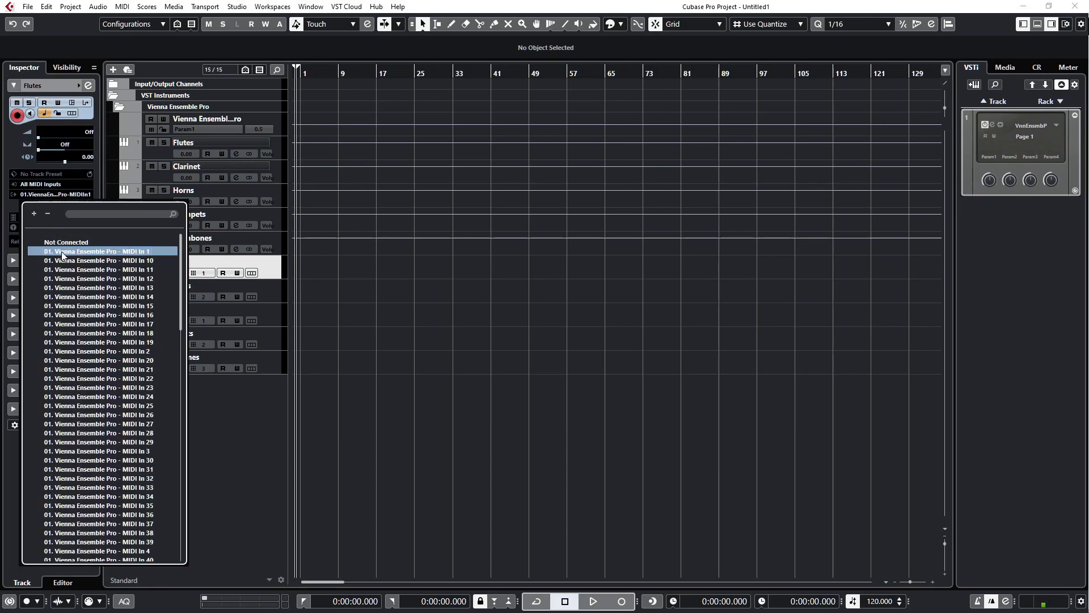
click(61, 250)
click(201, 290)
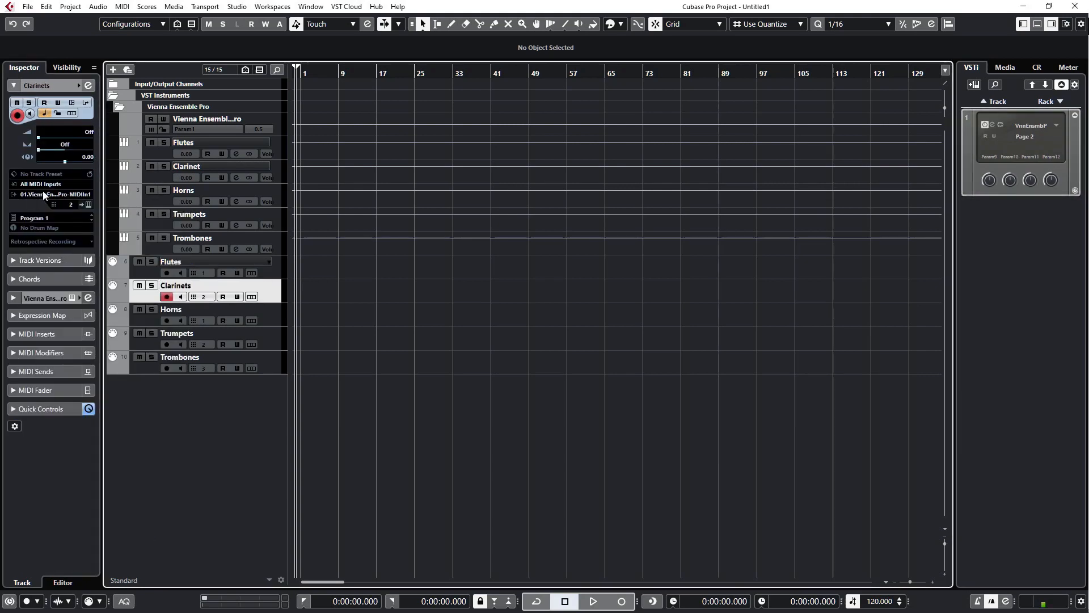
click(51, 194)
click(89, 250)
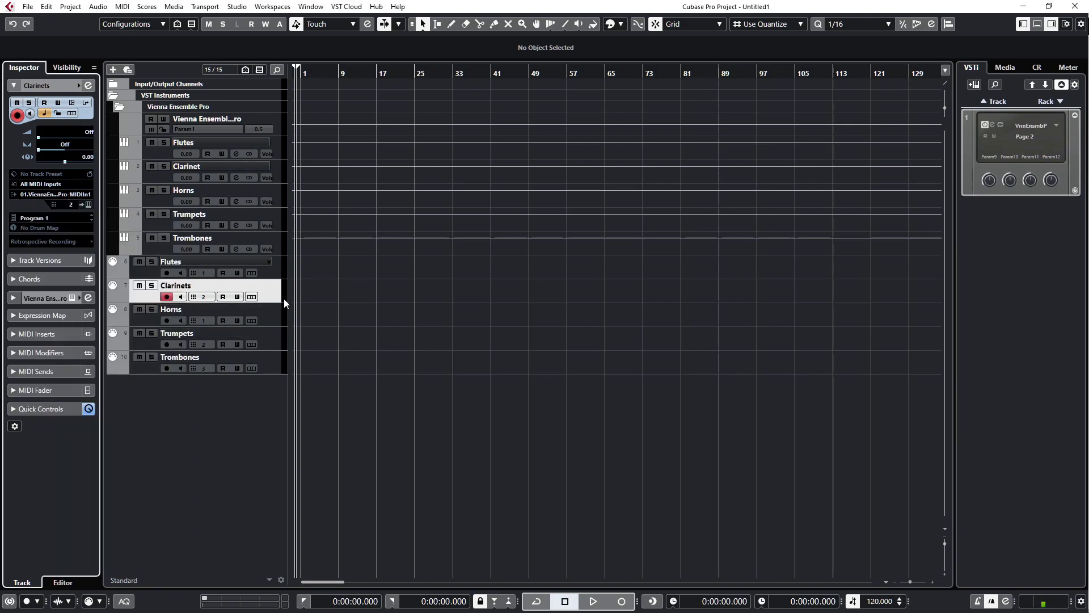
Route the Horns, Trumpets and Trombones MIDI tracks together to Vienna Ensemble Pro - MIDI In 2, checking the routing on Trumpets and Trombones
click(266, 321)
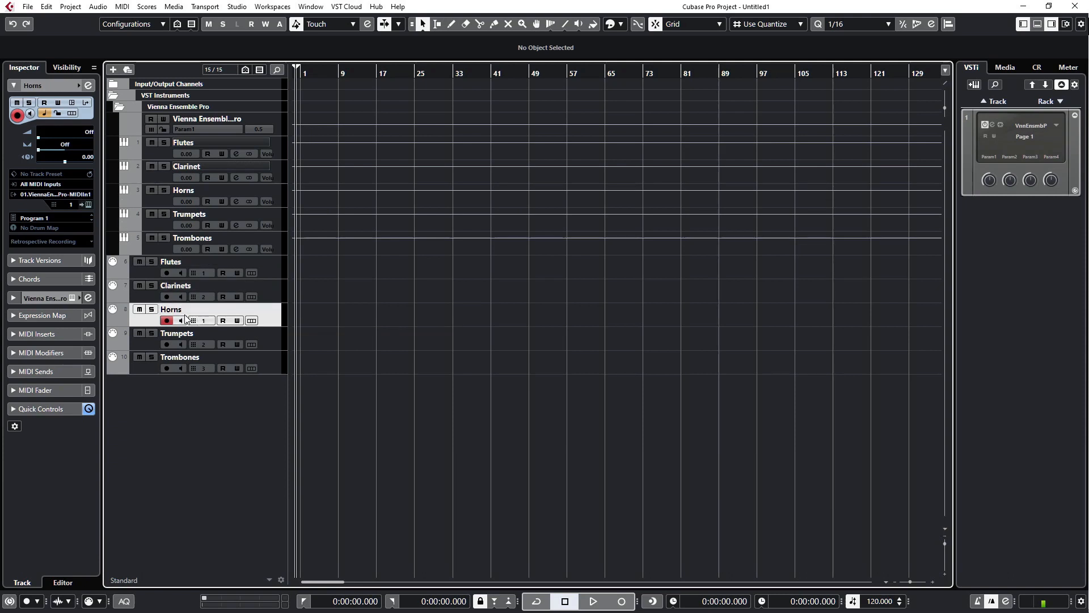
shift+click(276, 367)
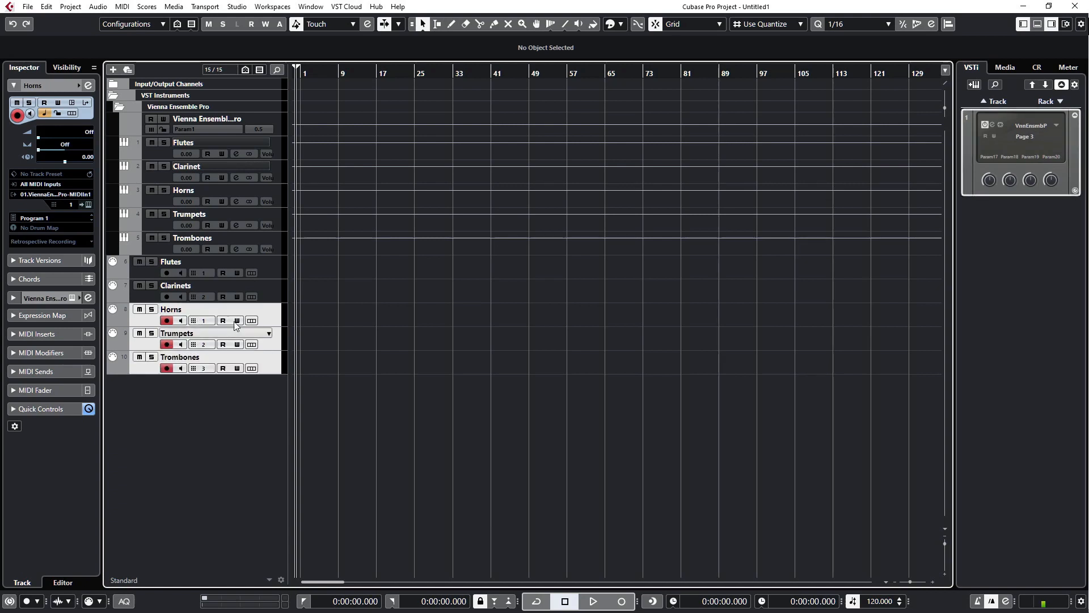
click(49, 194)
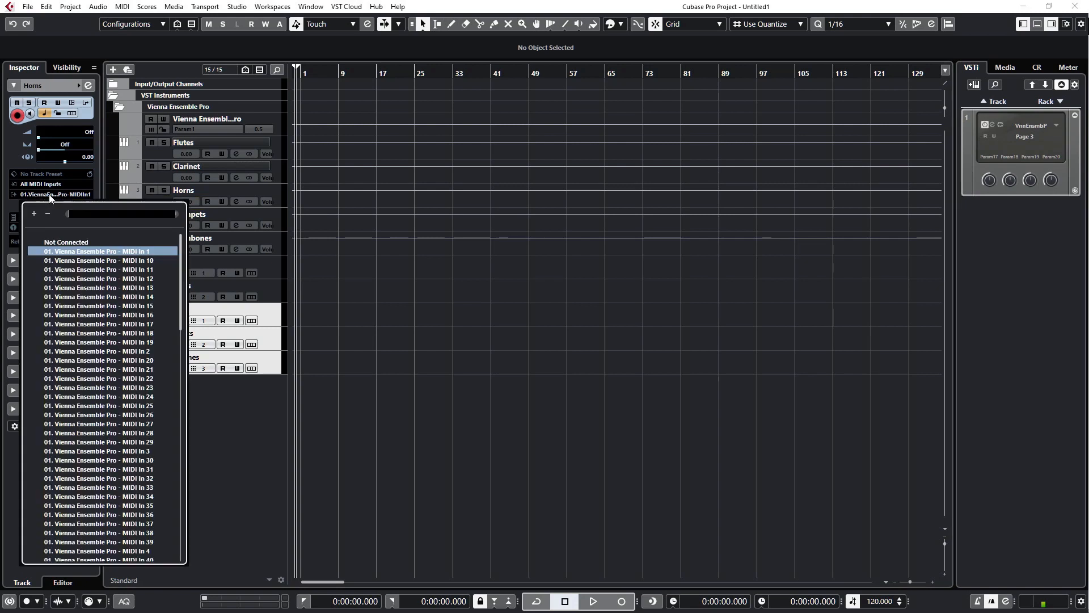
click(128, 352)
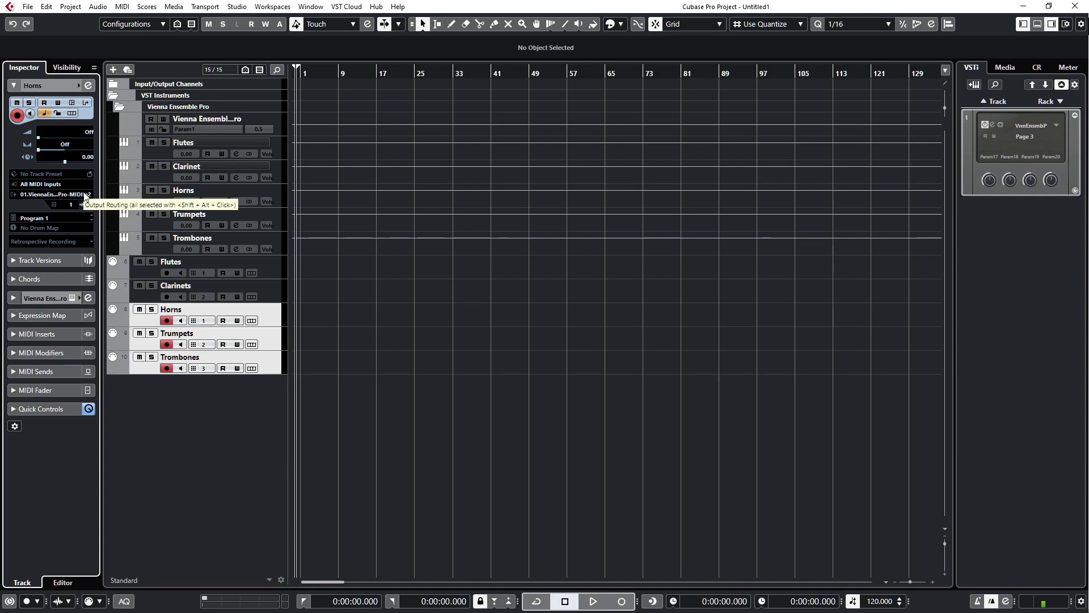
click(266, 335)
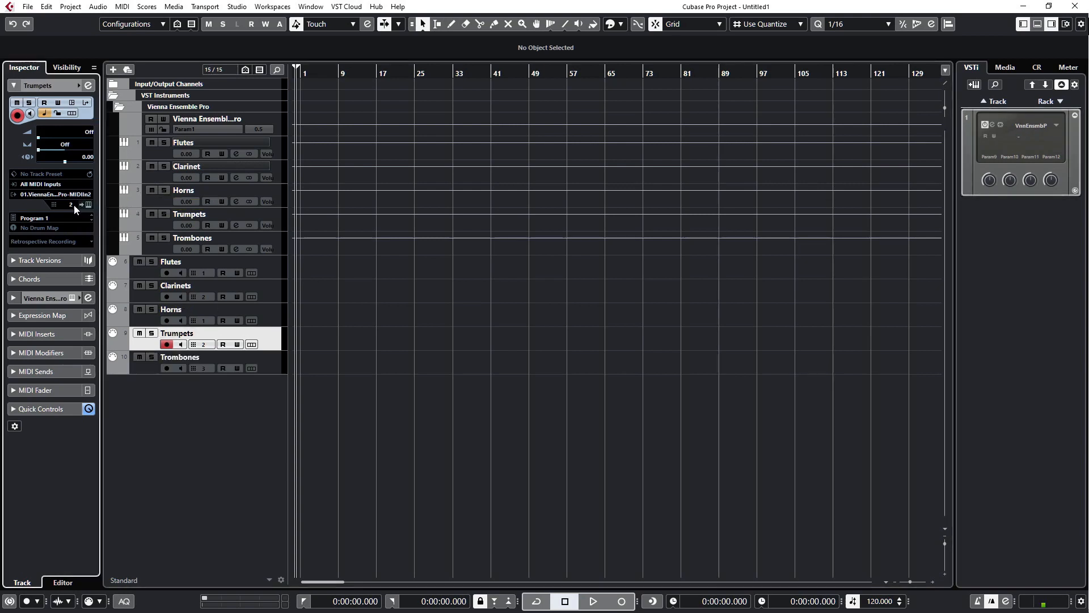
click(258, 364)
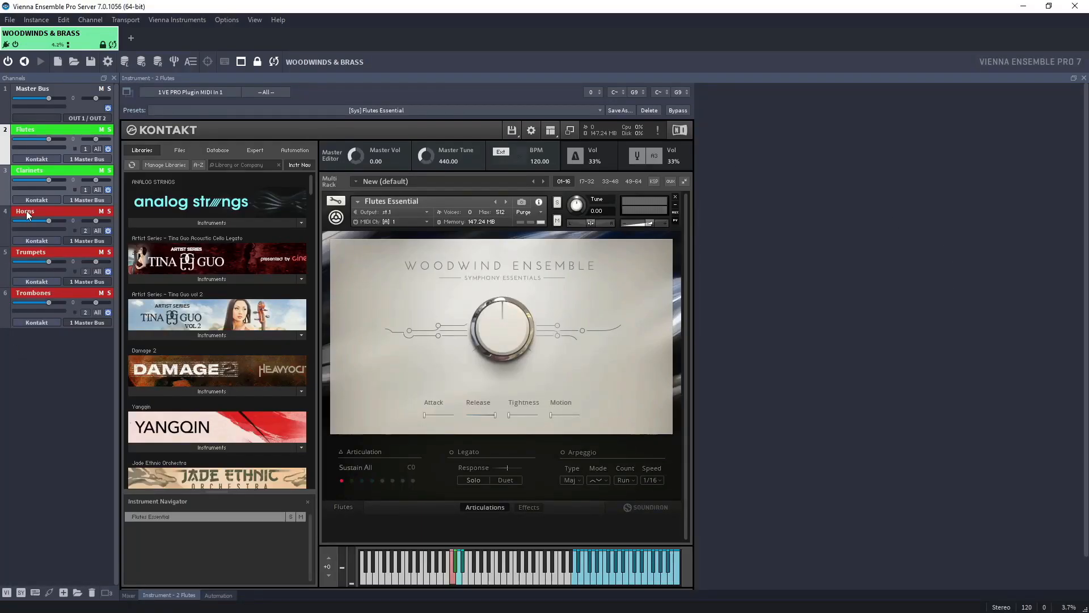
Switch to Vienna Ensemble Pro and check the MIDI input ports of the Horns, Clarinets and Flutes channels
click(5, 237)
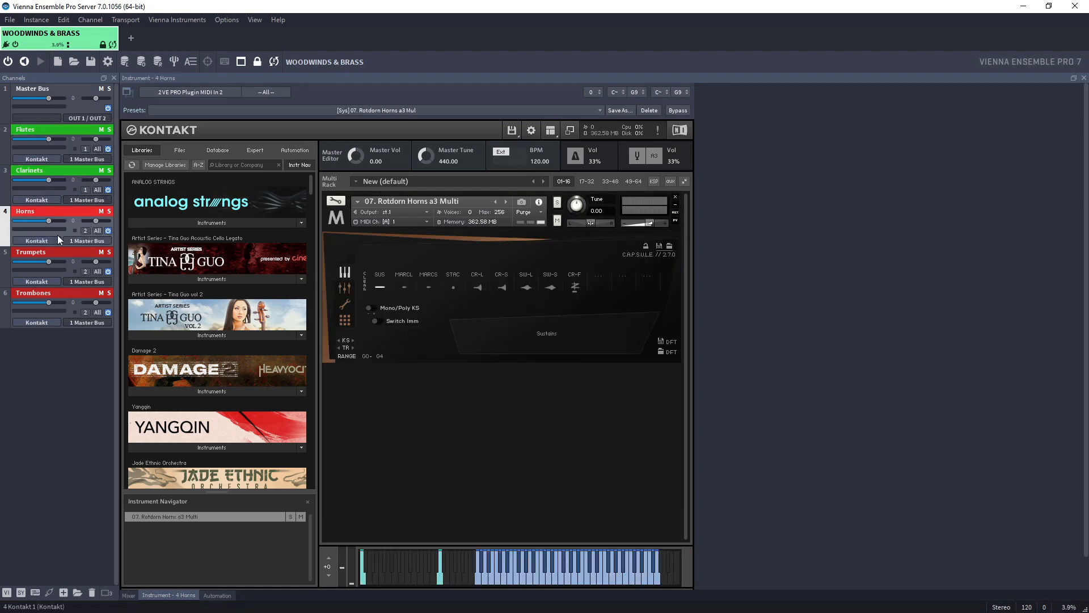
click(8, 180)
click(8, 140)
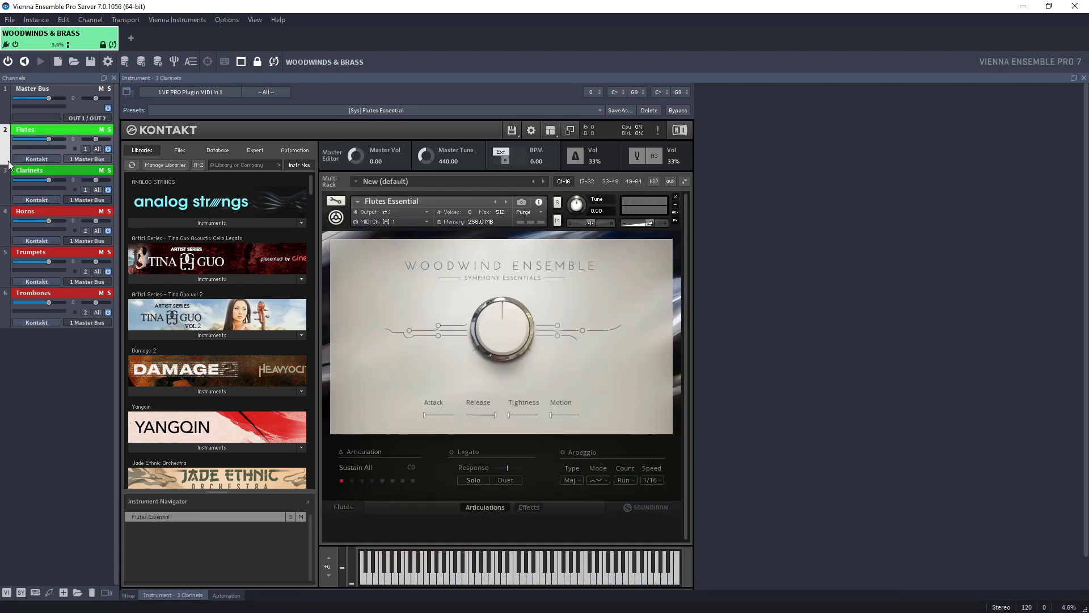
Set the Clarinets Essential instrument in the Clarinets channel to MIDI channel 2 on Port A
click(6, 190)
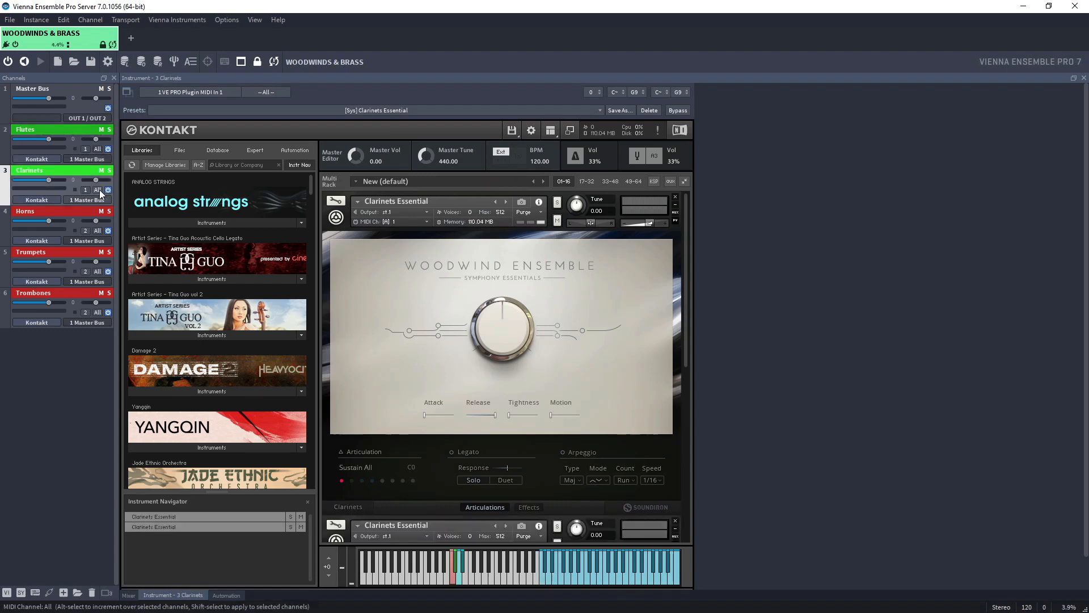
click(426, 222)
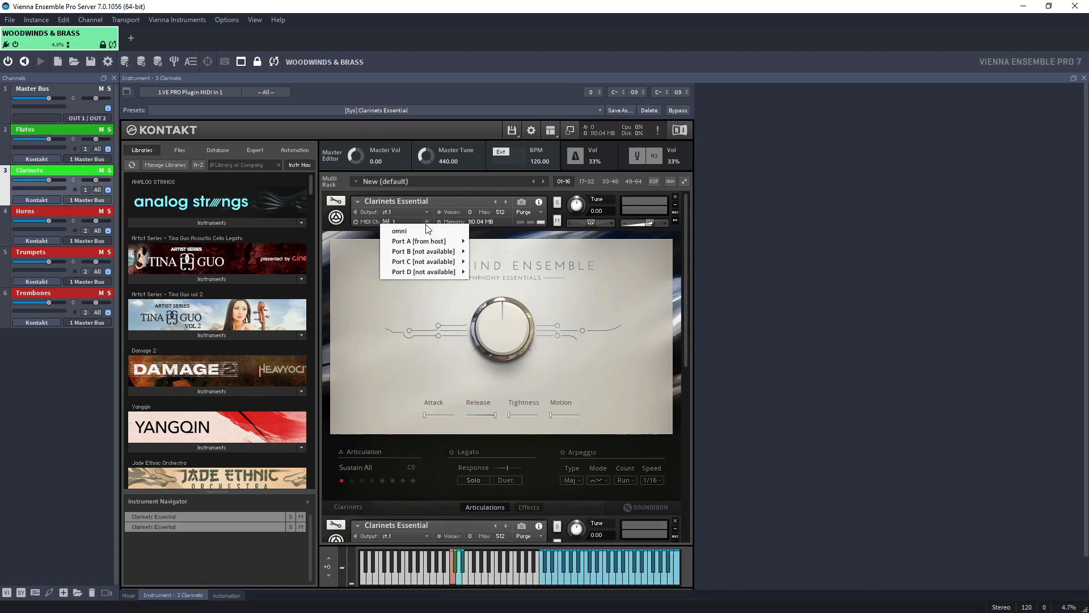
mouse_move(440, 243)
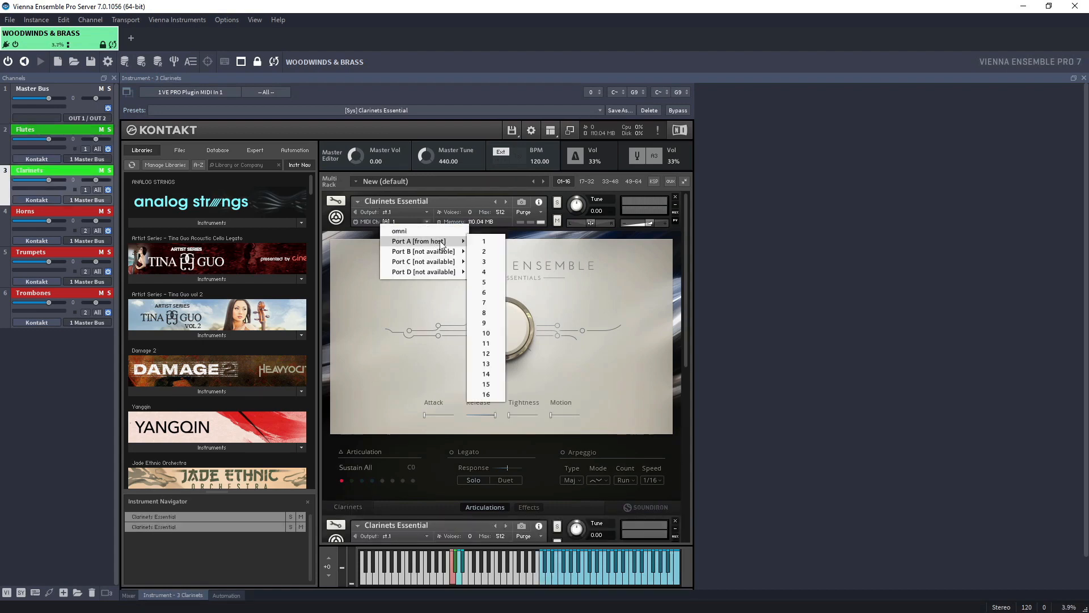
click(484, 253)
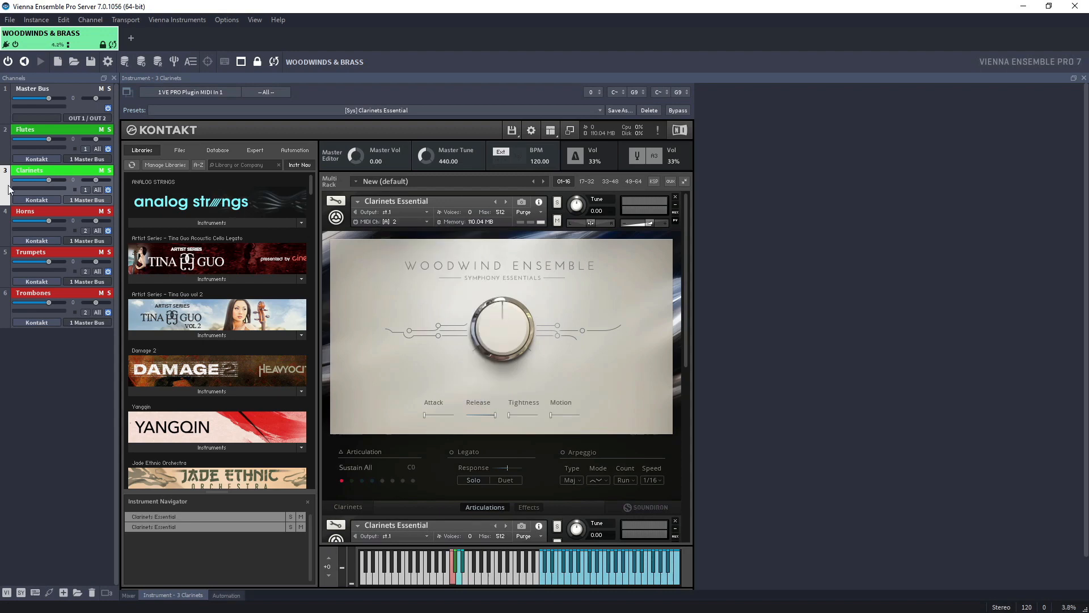
Set the Kontakt MIDI channel on Port A to 1 for the Horns instrument and 2 for the Trumpets instrument
click(9, 237)
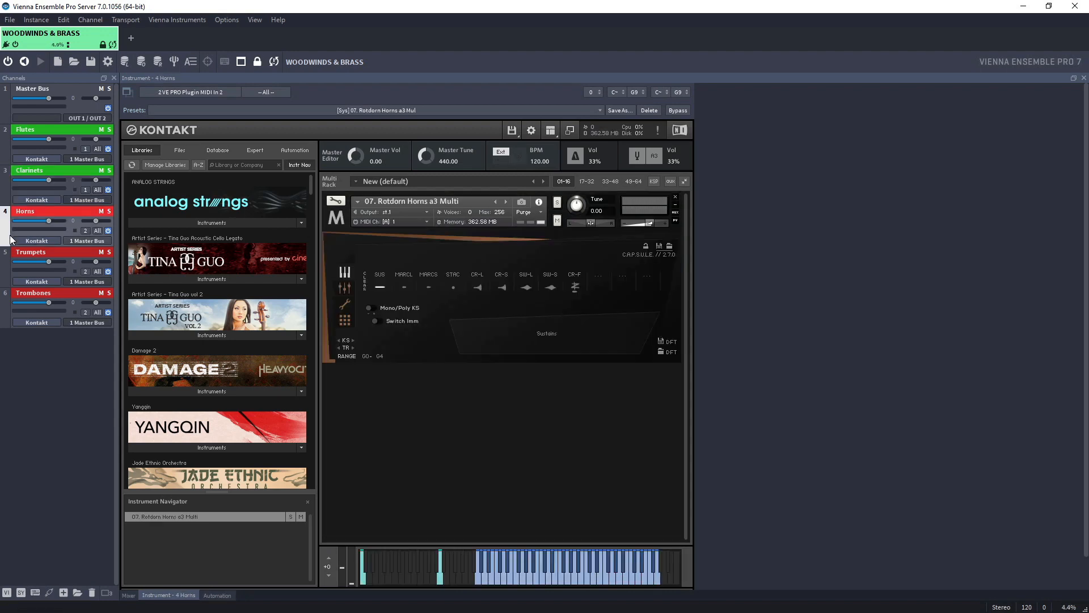
click(431, 221)
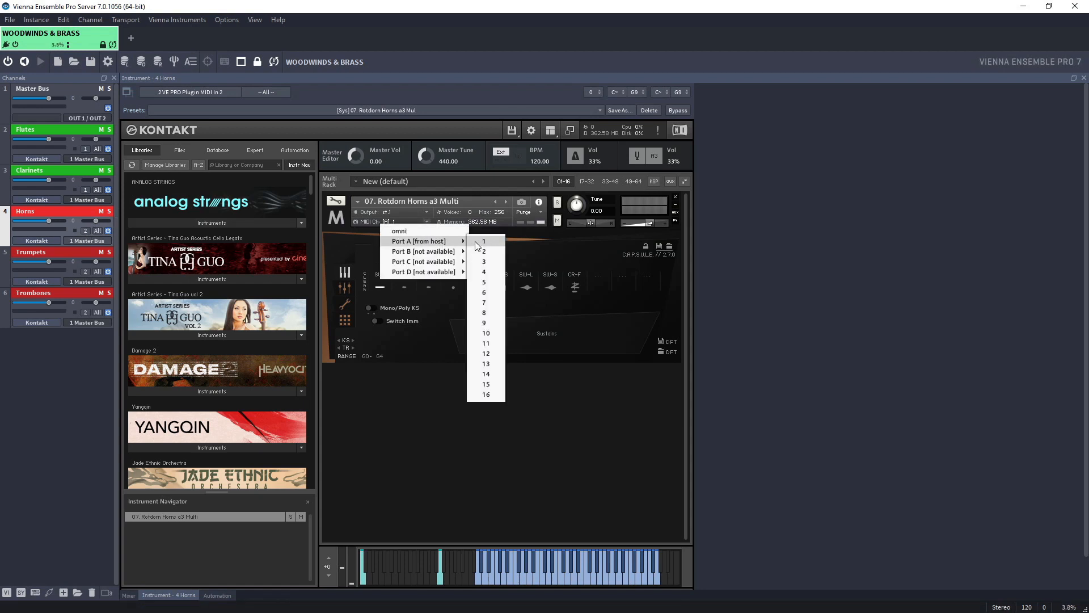
click(481, 245)
click(4, 266)
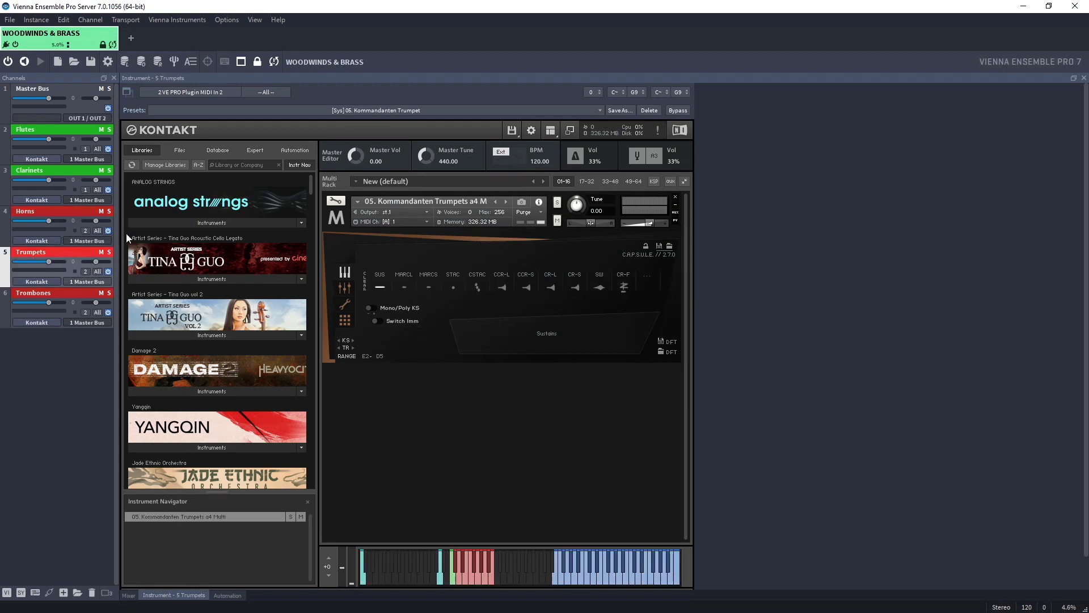
click(429, 220)
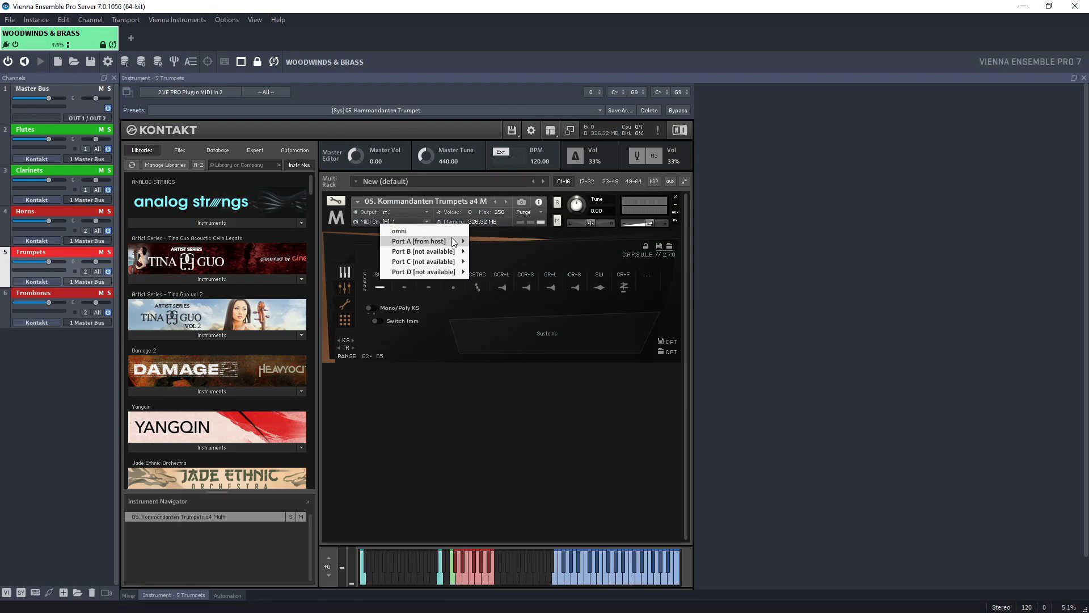
mouse_move(454, 241)
click(494, 251)
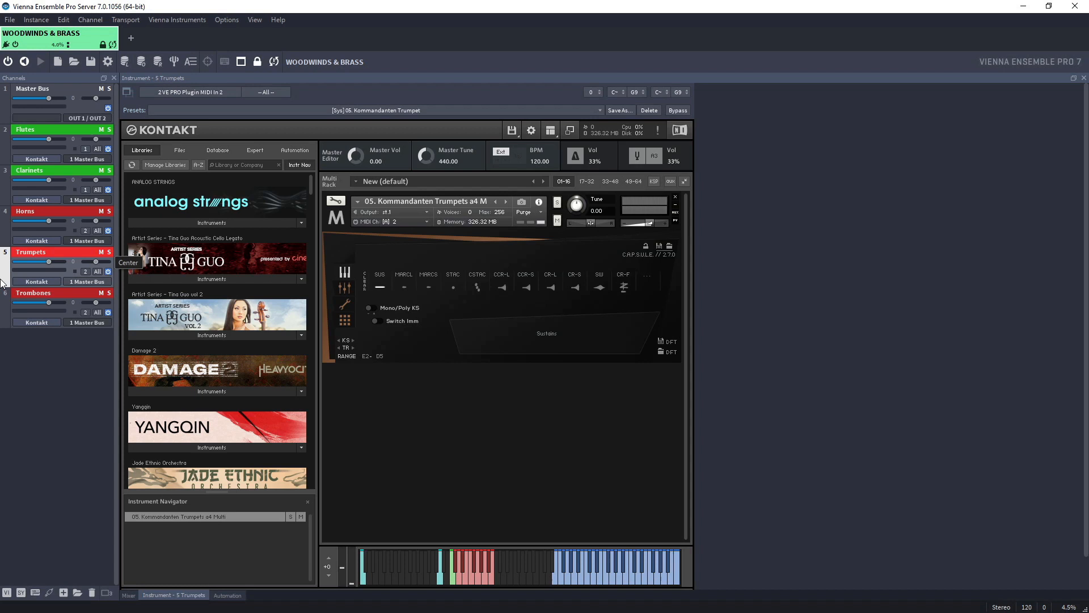
Set the Jaeger trombones instrument in the Trombones channel to MIDI channel 3 on Port A
click(7, 321)
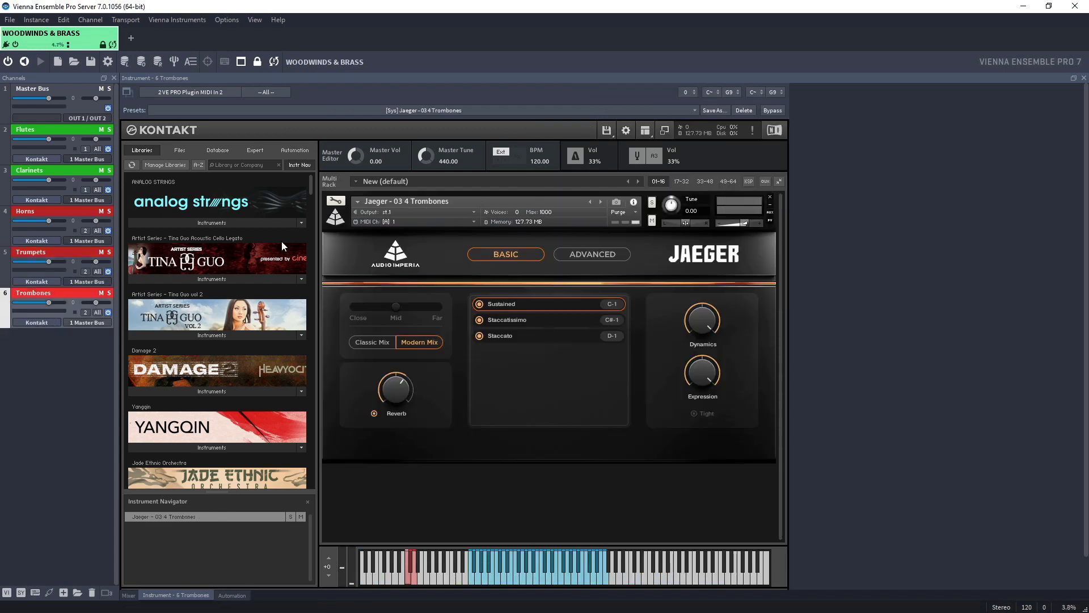
click(475, 222)
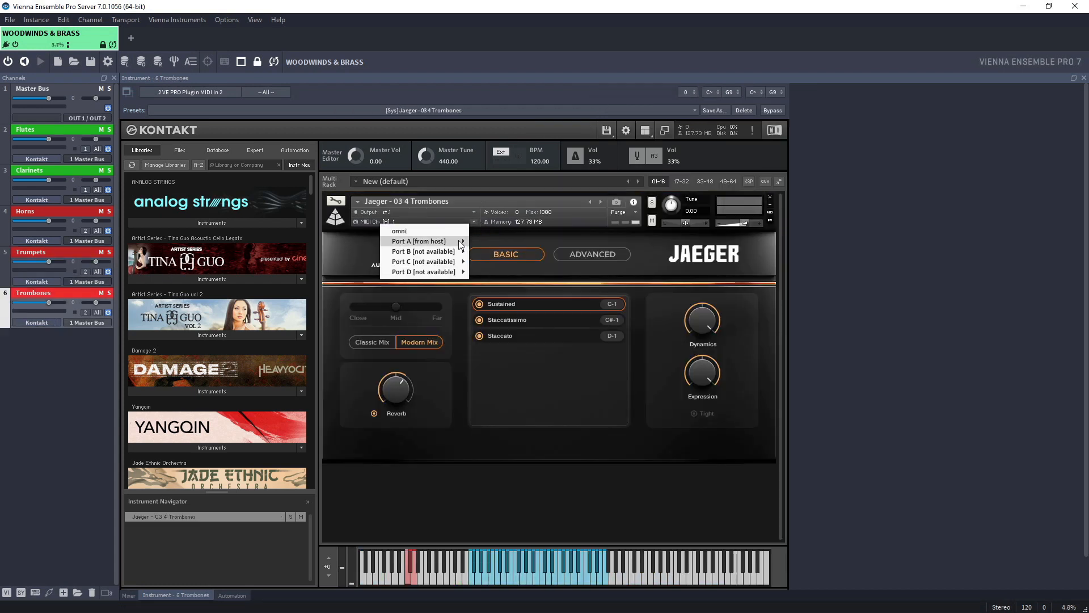
mouse_move(460, 242)
click(506, 268)
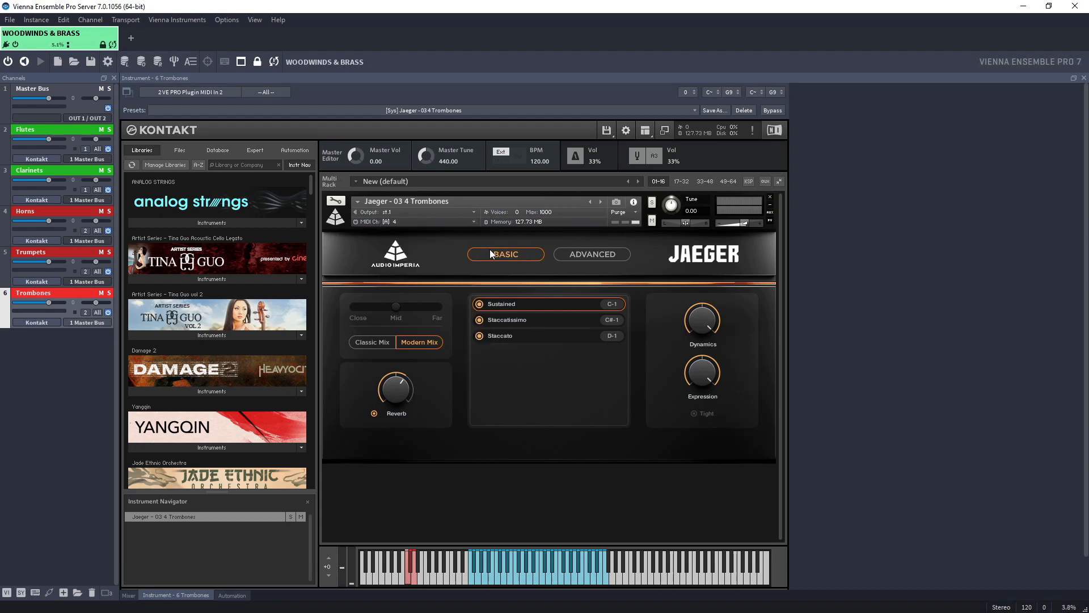
click(474, 222)
mouse_move(461, 241)
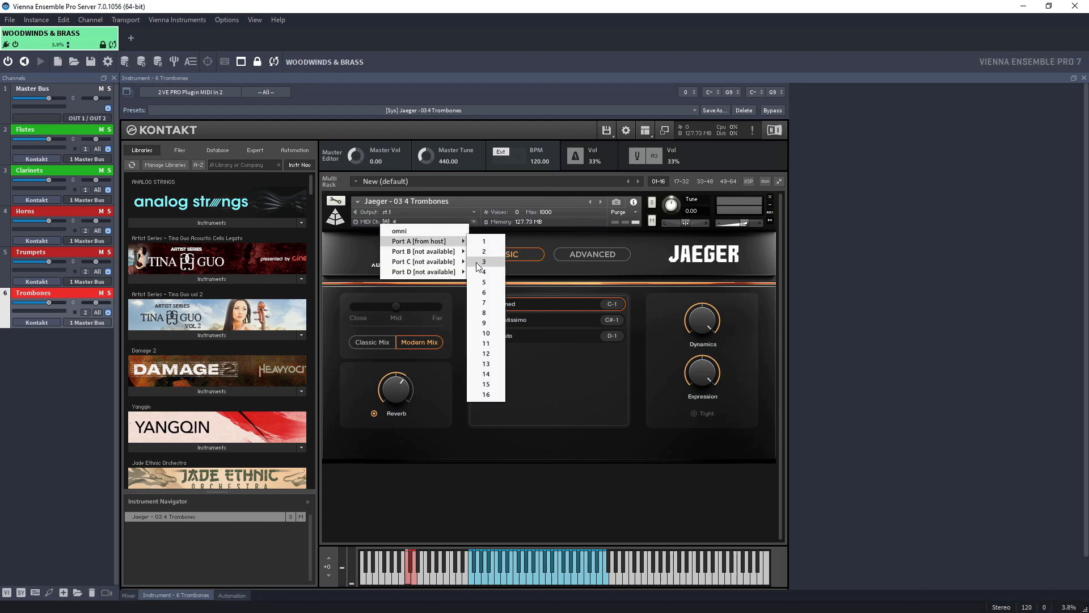
click(478, 262)
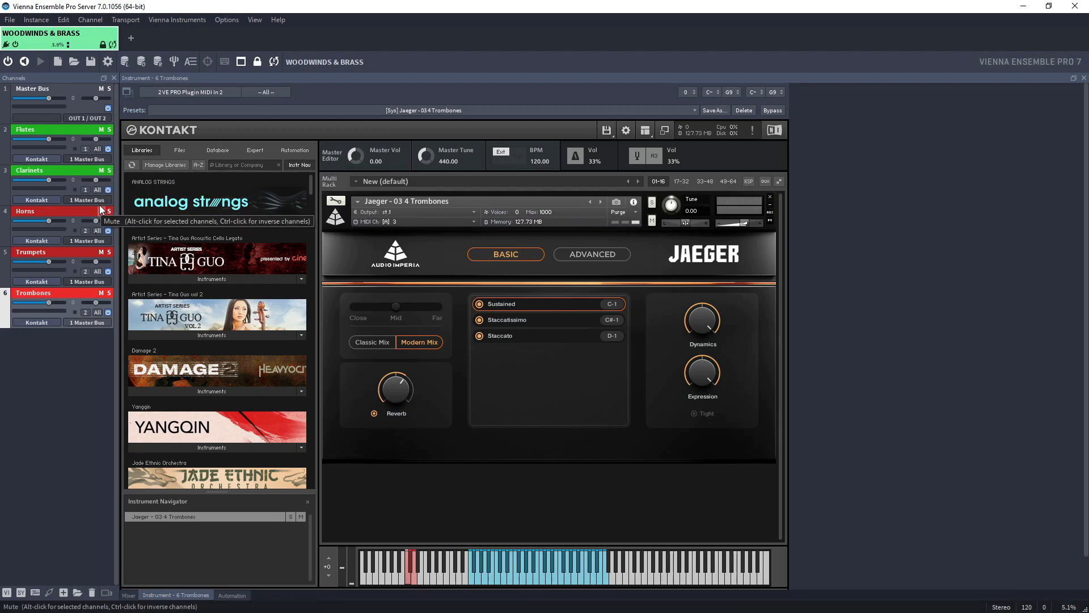
Route the Flutes channel to OUT 1 / OUT 2 and the Clarinets channel to OUT 3 / OUT 4
click(109, 162)
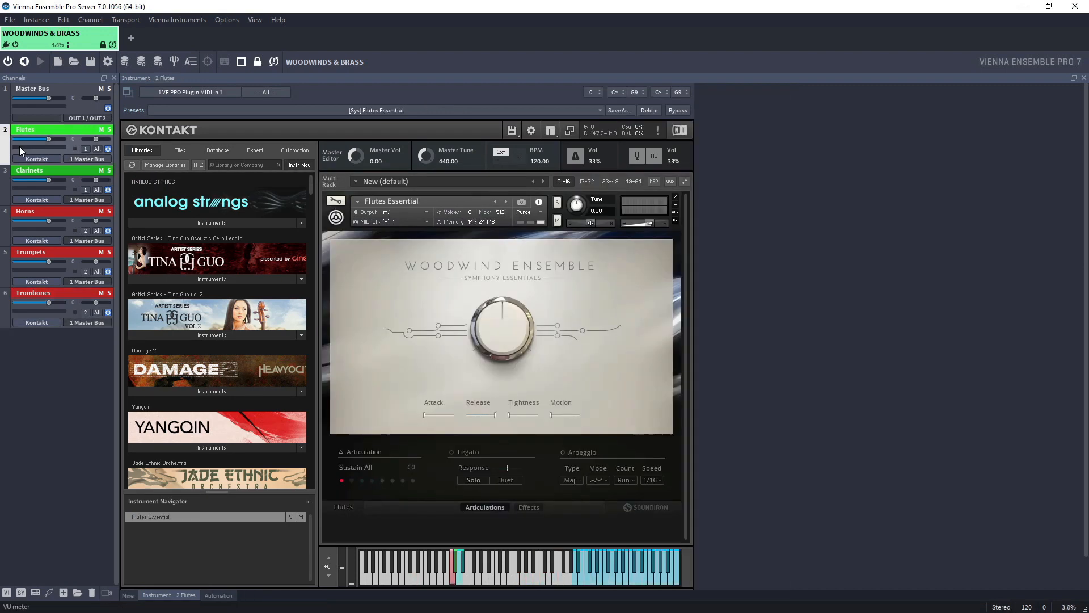
click(110, 162)
mouse_move(136, 200)
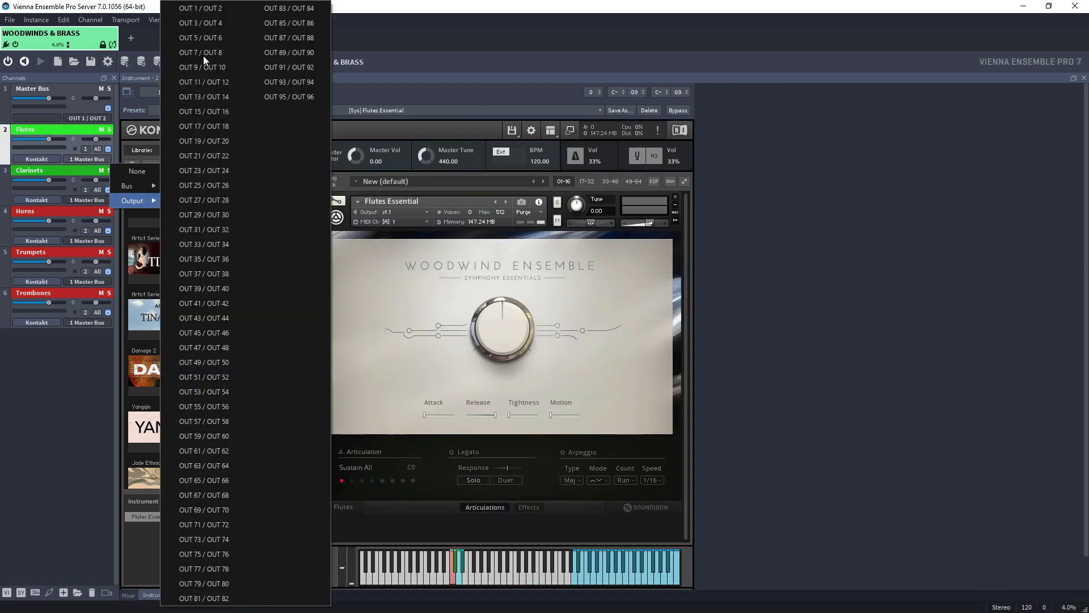
click(202, 9)
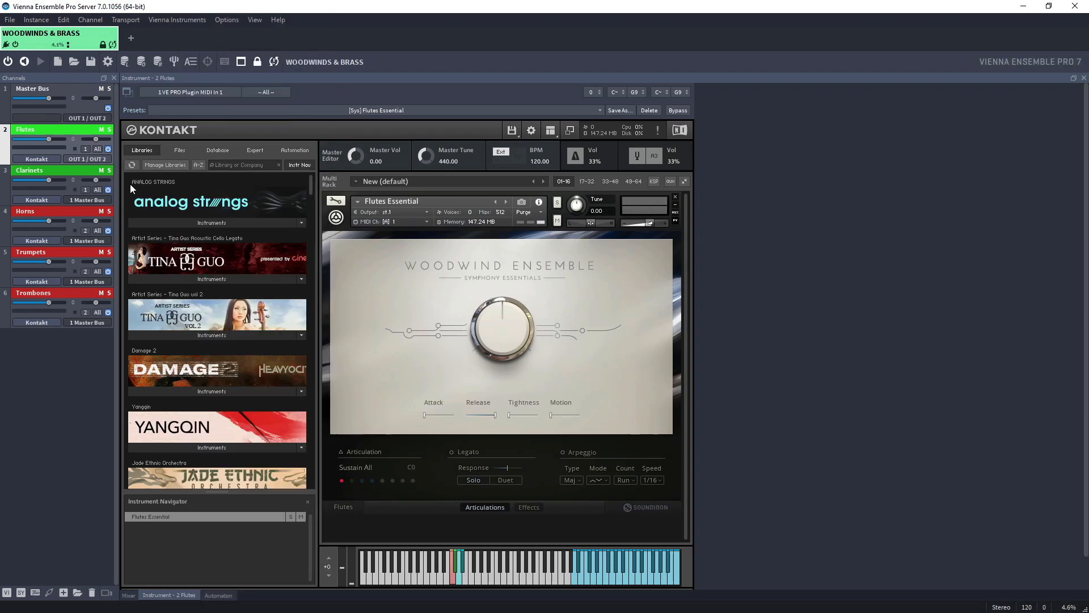
click(106, 201)
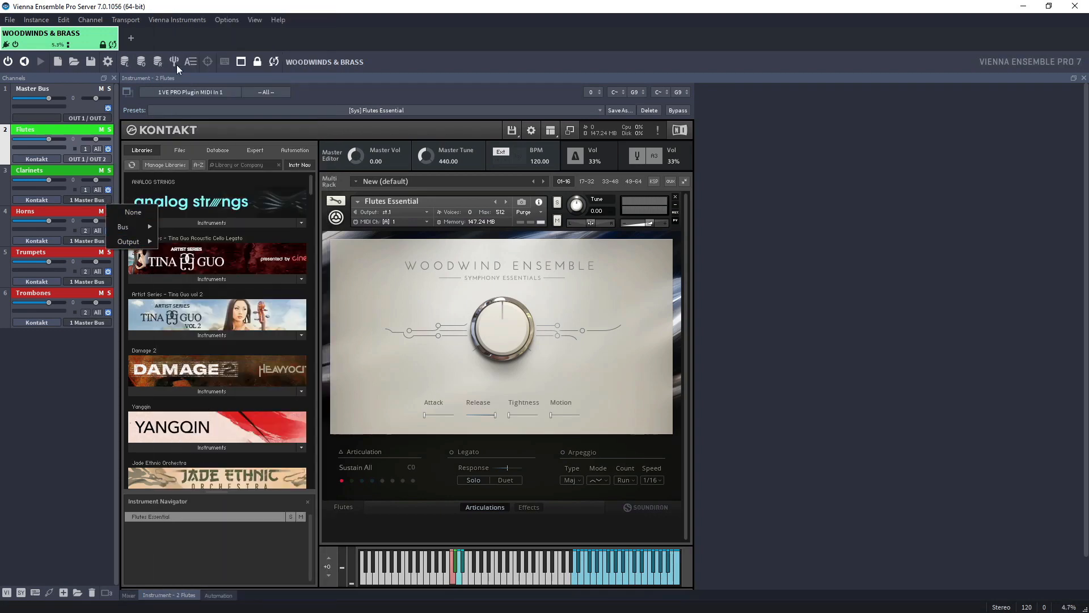
mouse_move(130, 241)
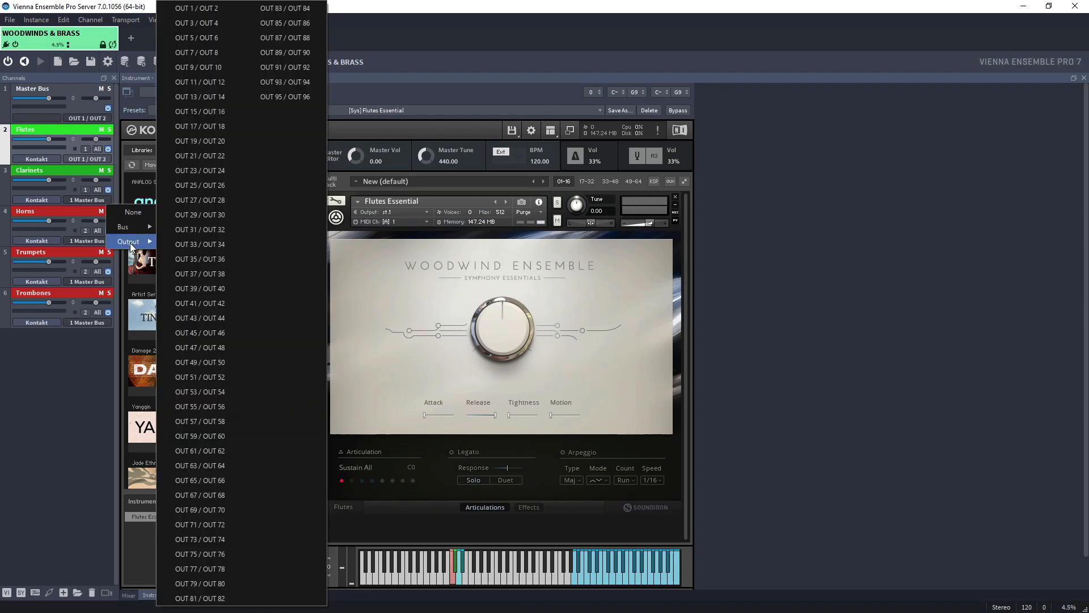
click(195, 23)
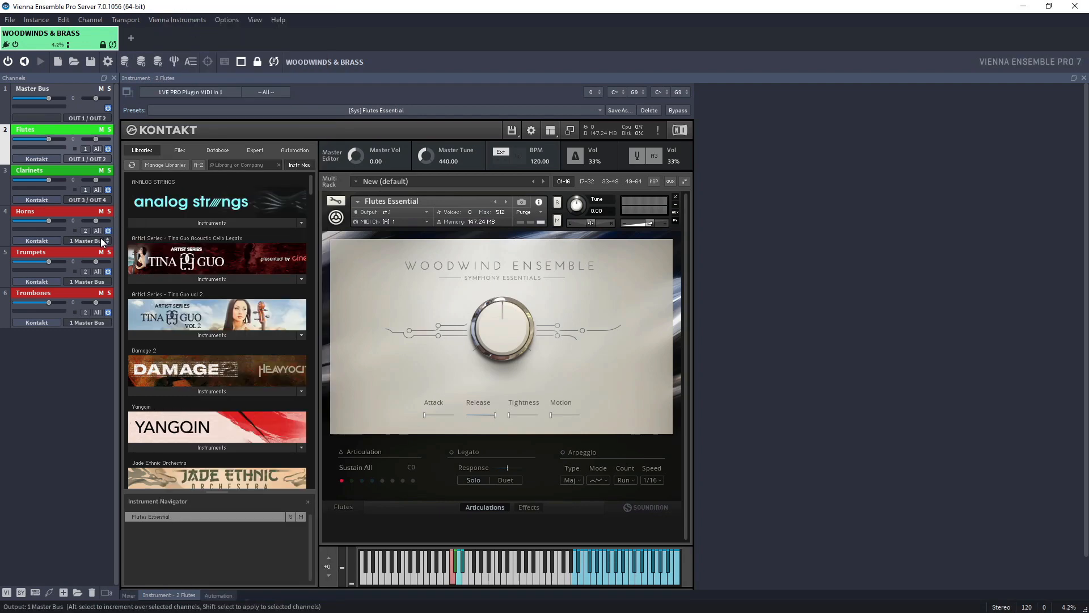
Route the brass channels to separate outputs: Horns to OUT 5 / OUT 6, Trumpets to OUT 7 / OUT 8, Trombones to OUT 9 / OUT 10
click(96, 240)
mouse_move(133, 282)
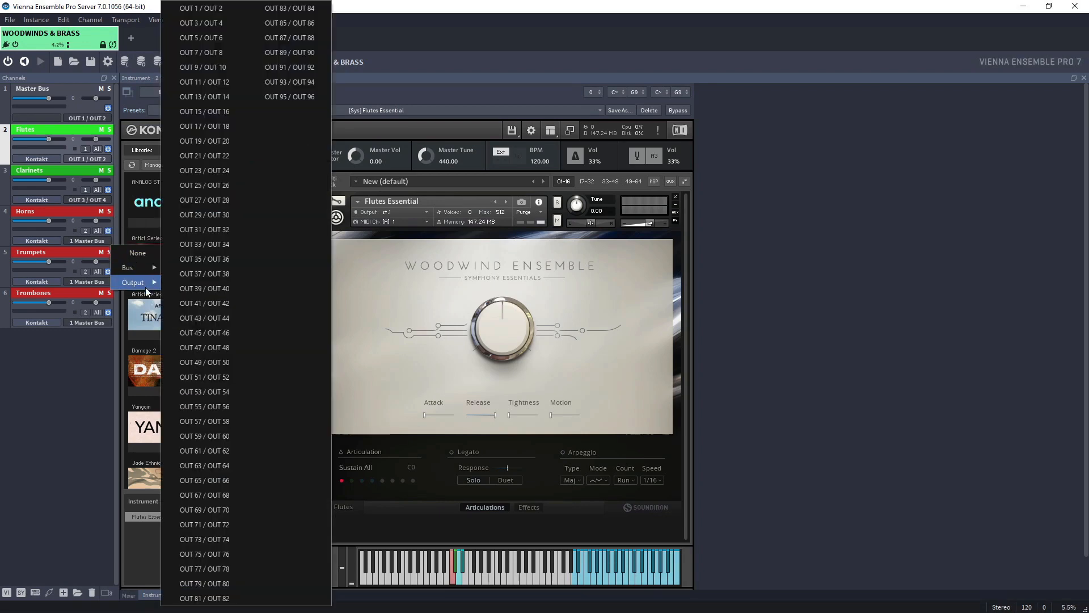
click(212, 41)
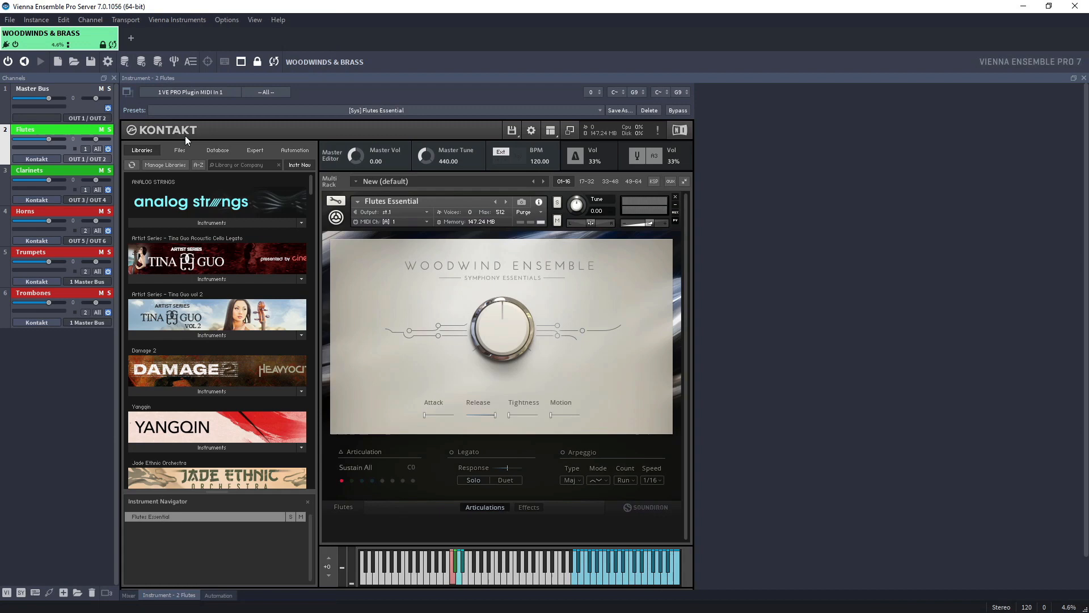
click(108, 282)
mouse_move(133, 323)
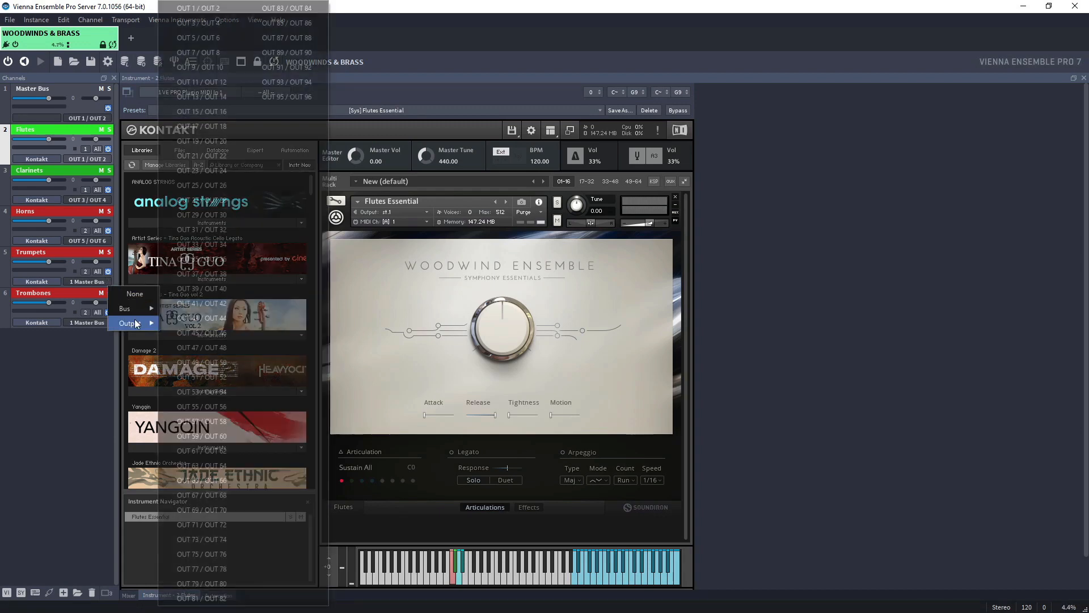
click(214, 52)
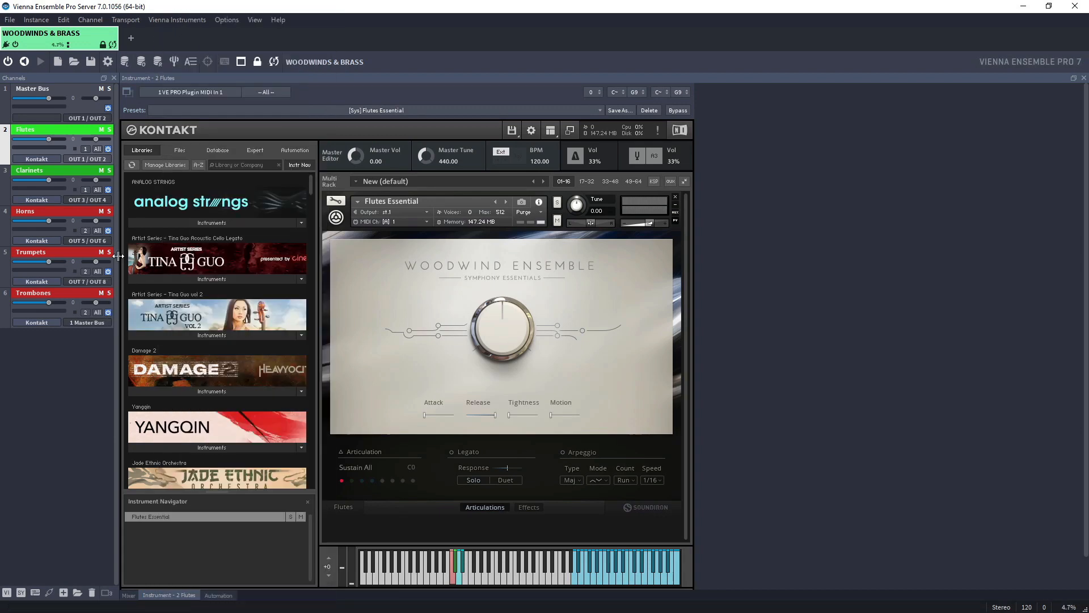
click(108, 321)
mouse_move(141, 363)
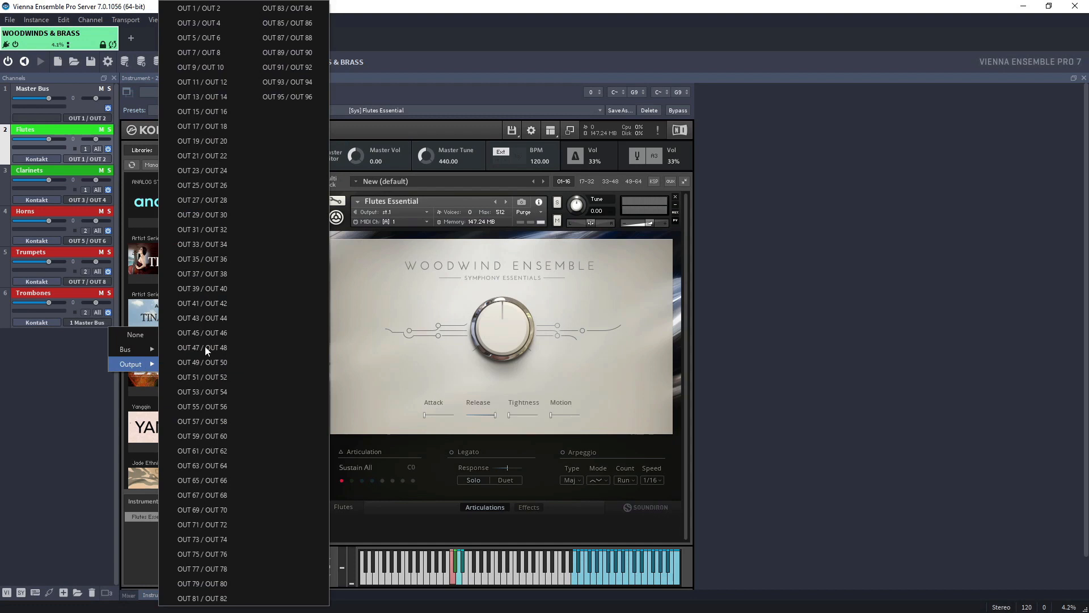
click(223, 69)
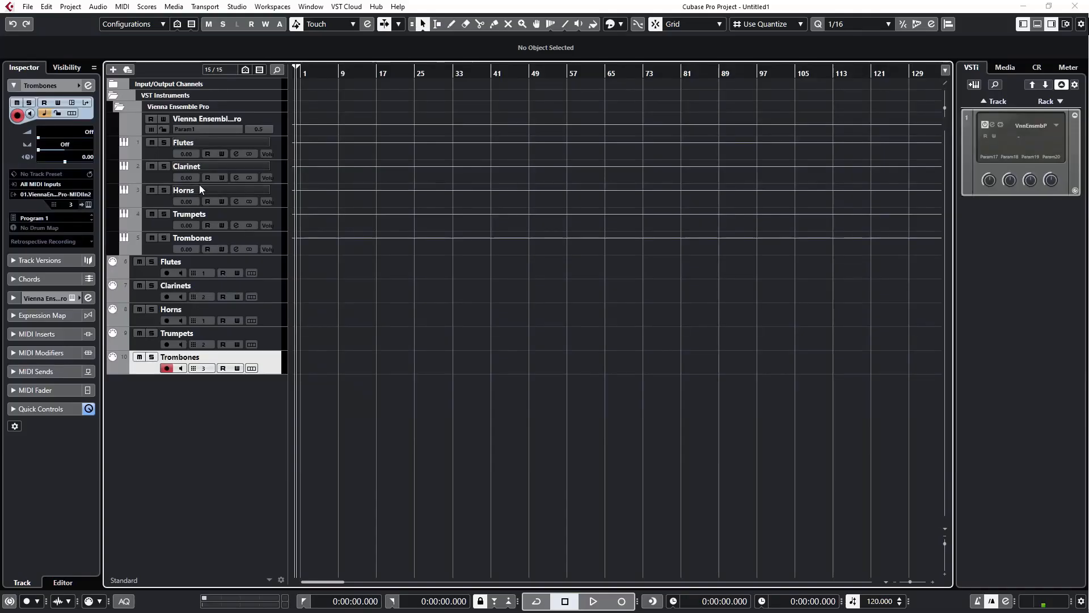
Switch to Cubase and audition the MIDI tracks one by one from Flutes down to Trombones
click(273, 280)
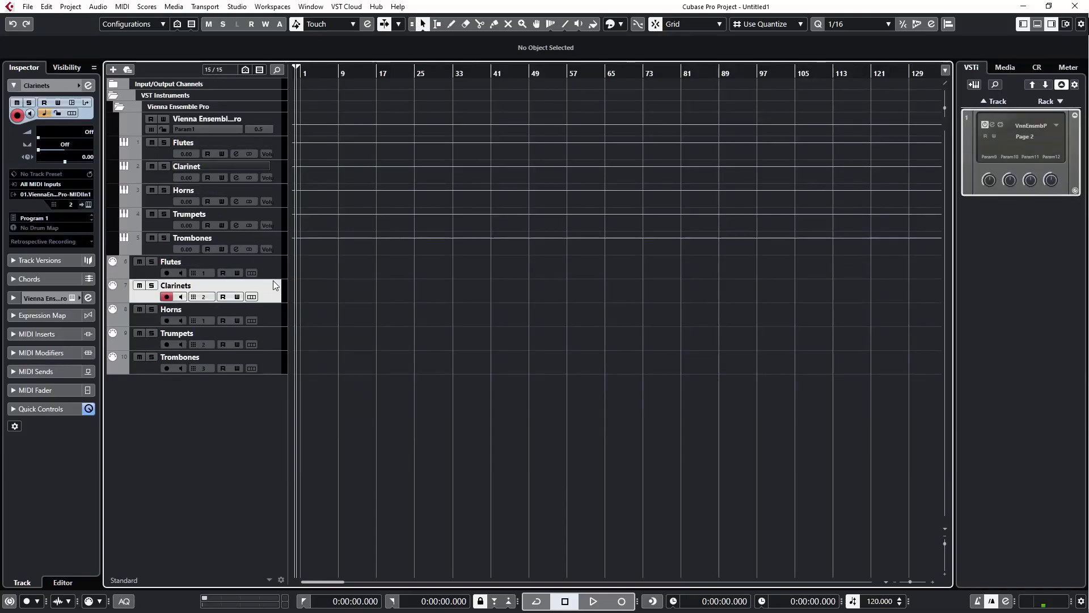
click(274, 263)
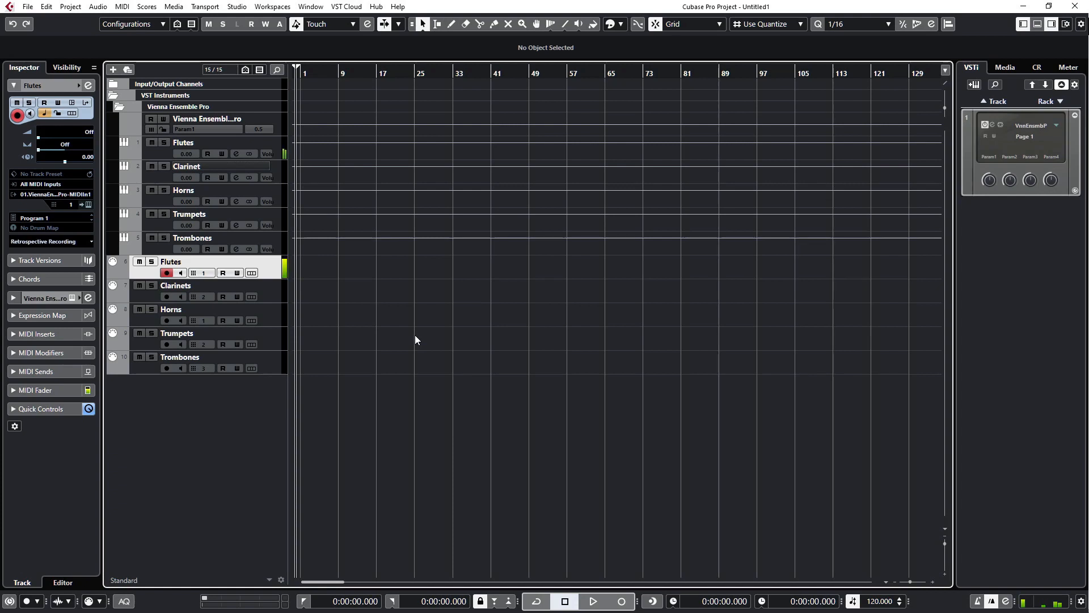
key(Down)
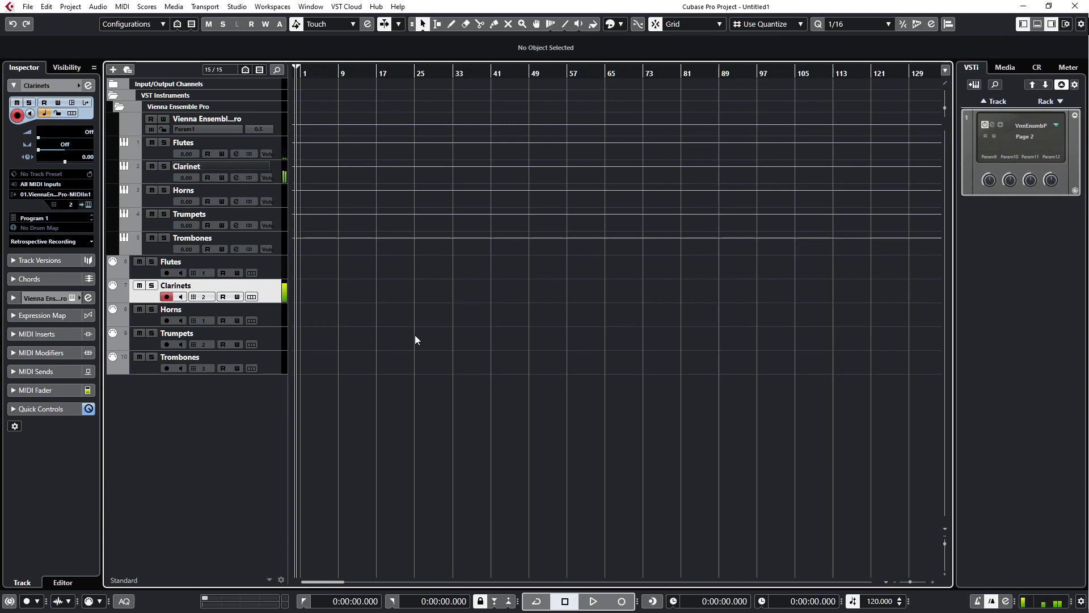
key(Down)
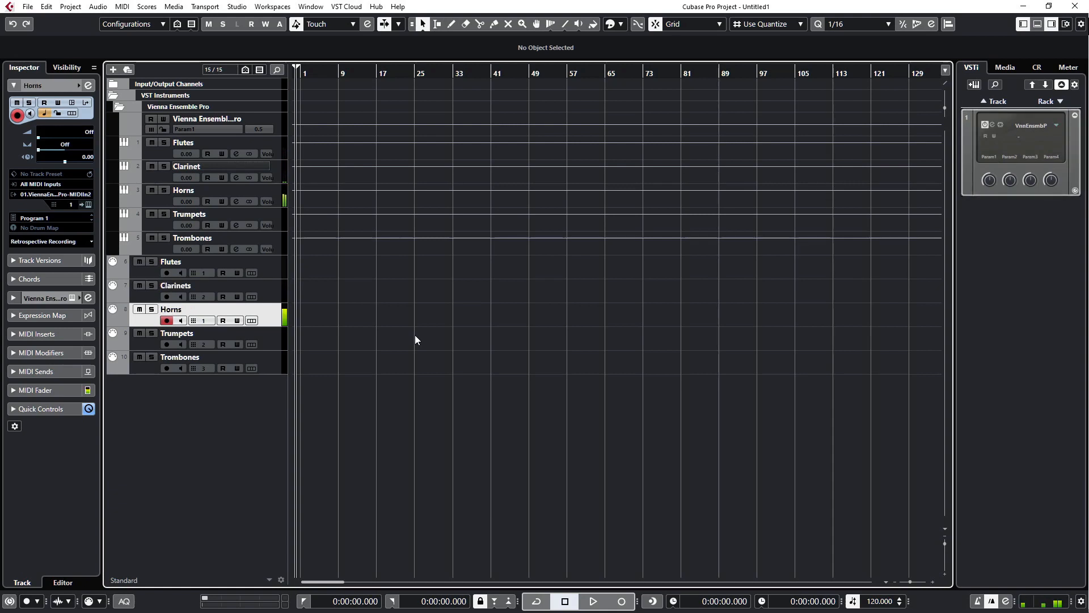
key(Down)
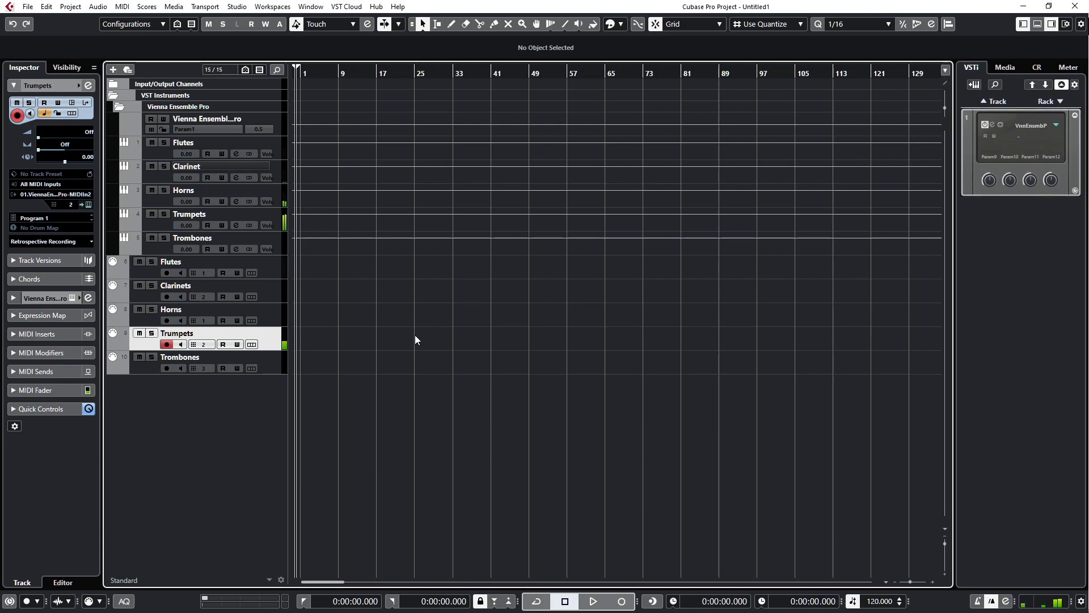
key(Down)
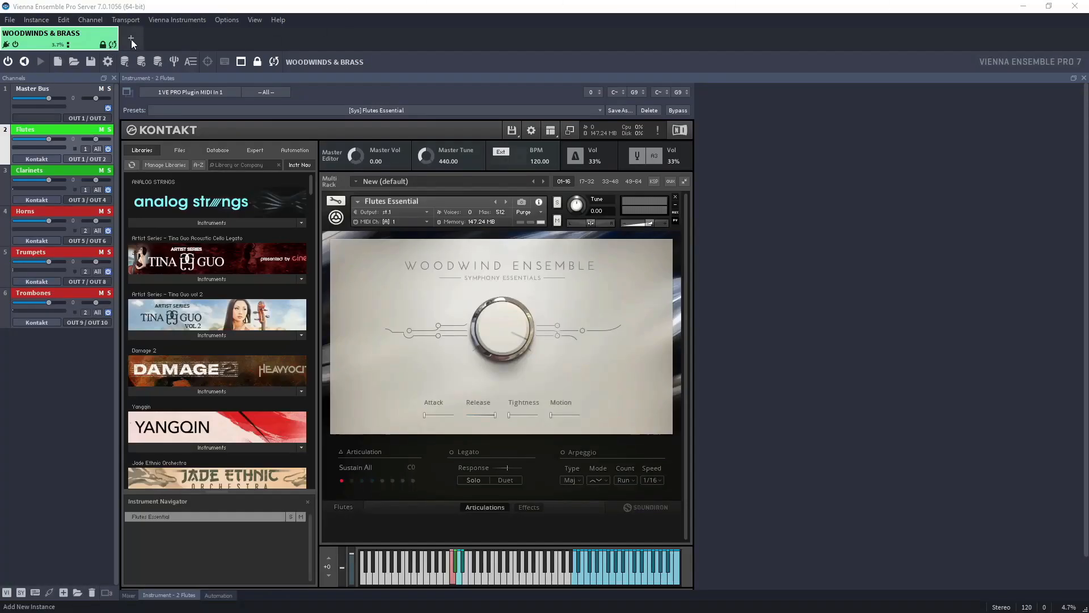
Switch to Vienna Ensemble Pro and add a new instance named Strings
click(176, 38)
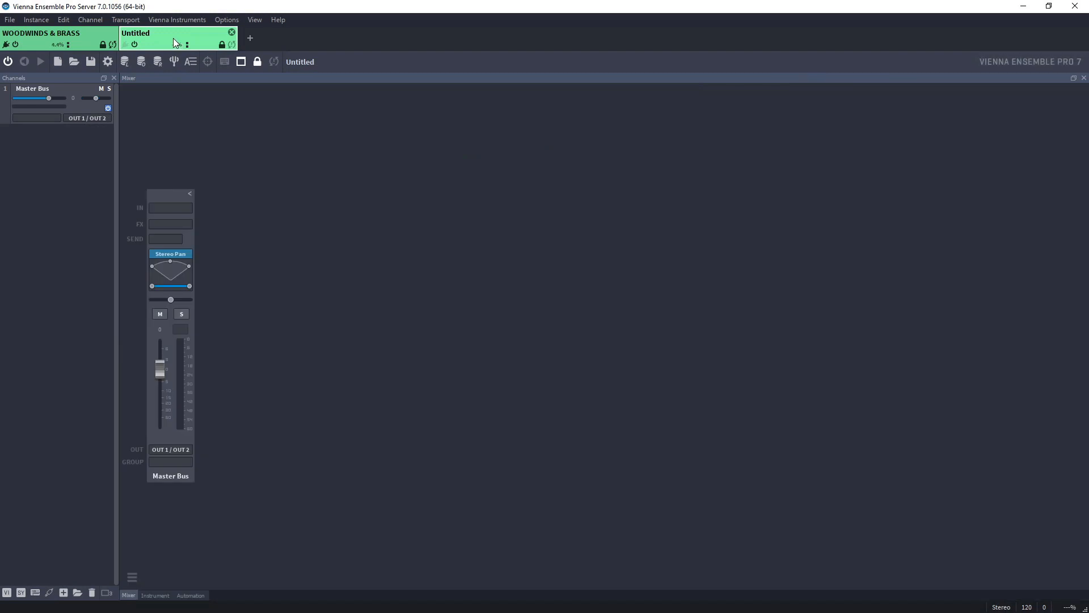
double_click(173, 38)
text(Strings)
key(Return)
Color the Strings instance orange
right_click(161, 35)
click(191, 106)
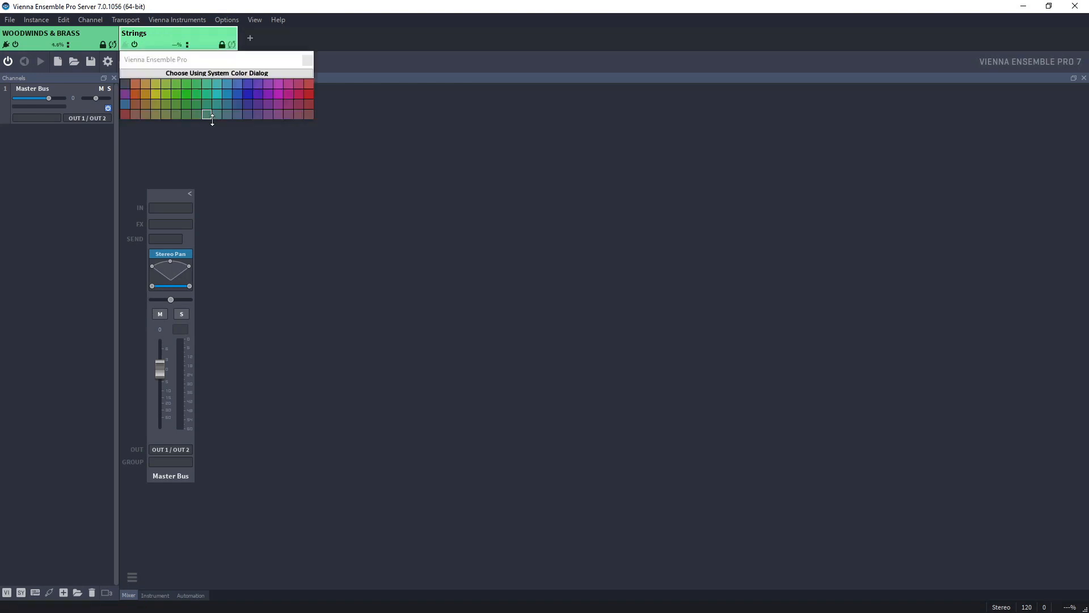
click(137, 94)
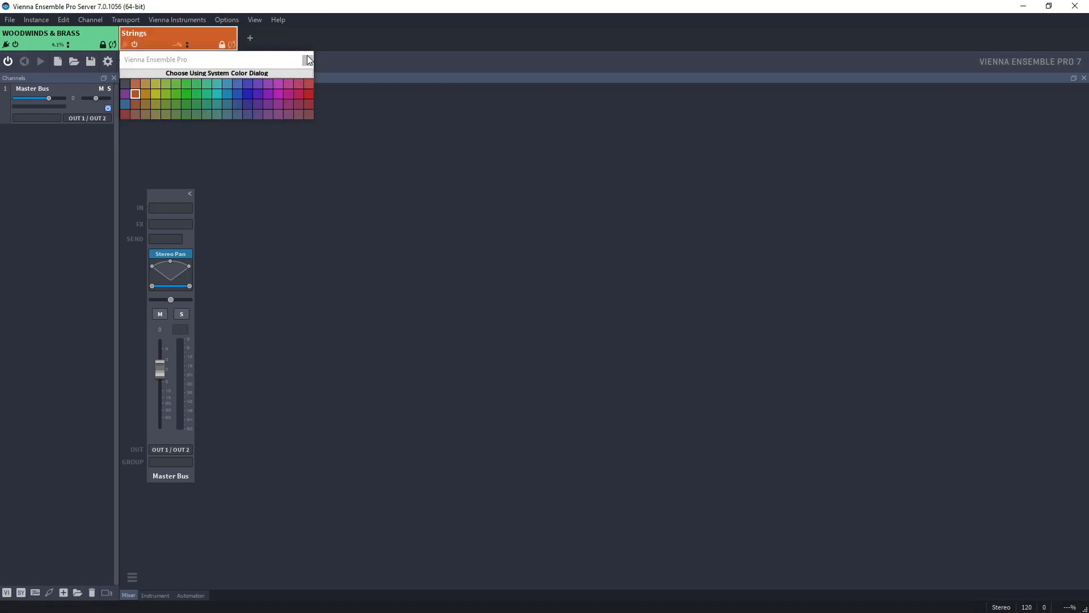
Insert a Synchron Player channel in the Strings instance and load the Epic Orchestra 2.0 preset 11a Sync. Strings I (All) Light VelXF MOD
click(131, 141)
right_click(70, 158)
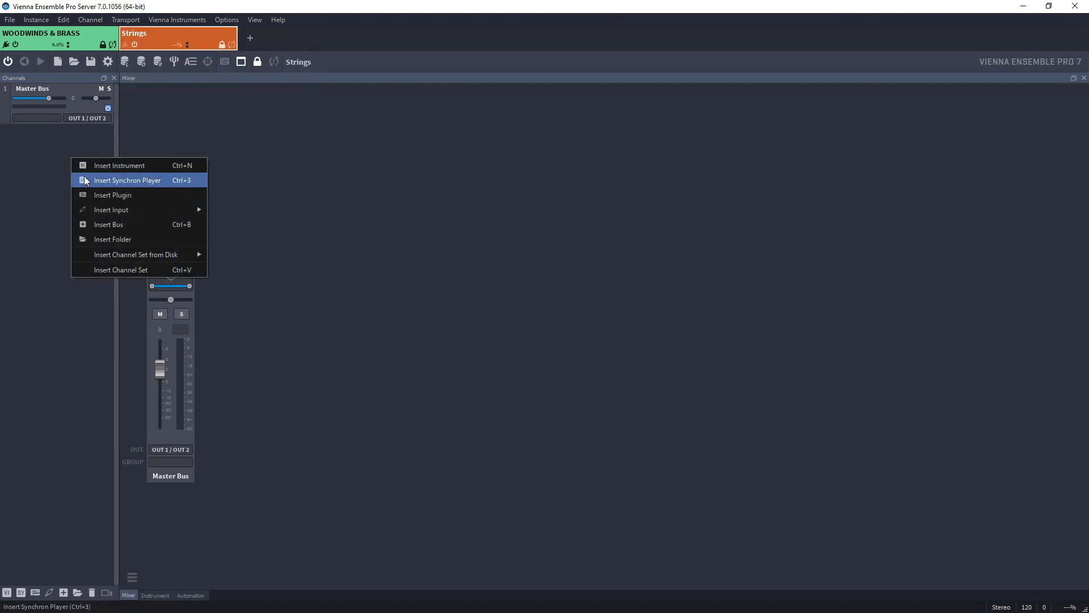
click(86, 179)
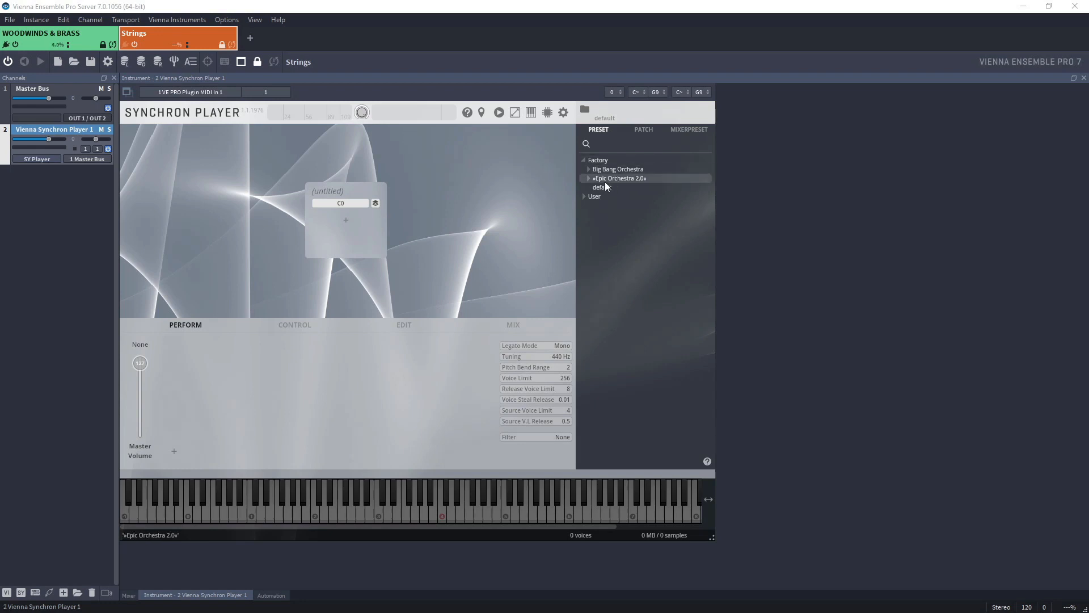
click(588, 178)
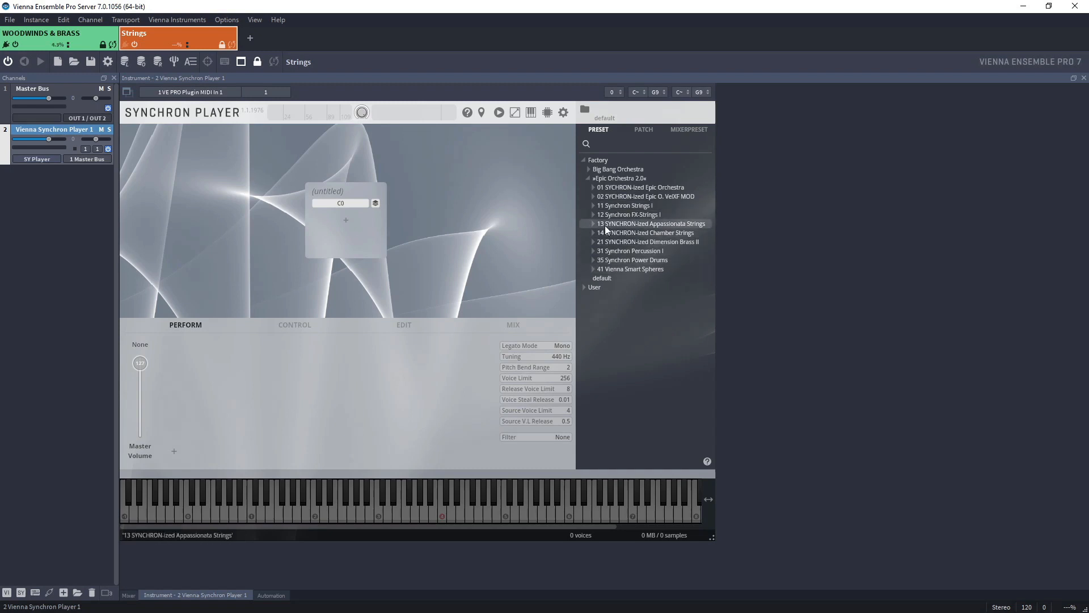
click(639, 206)
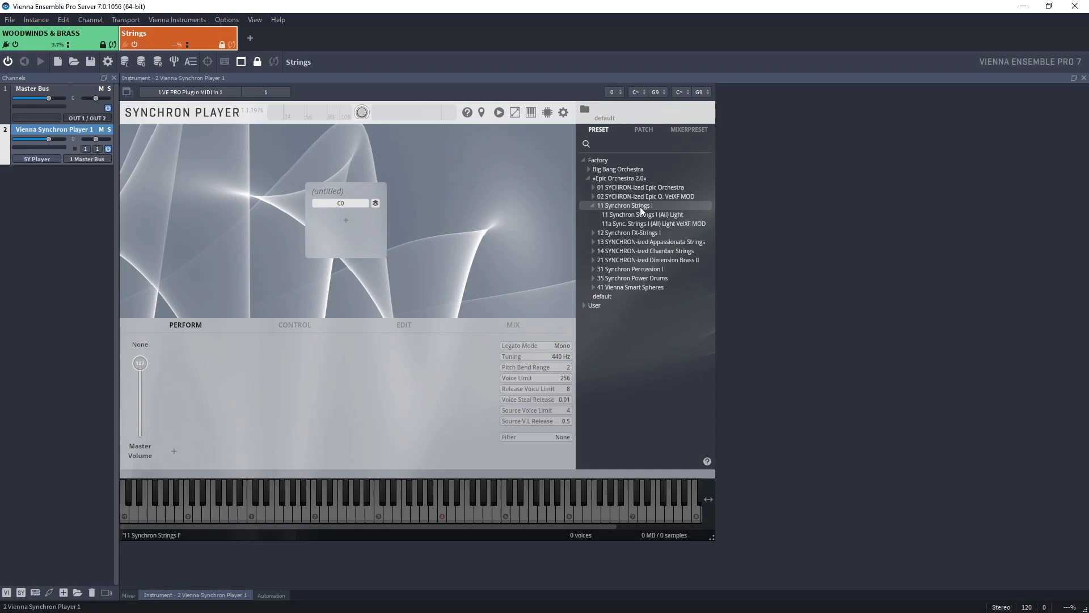
double_click(665, 223)
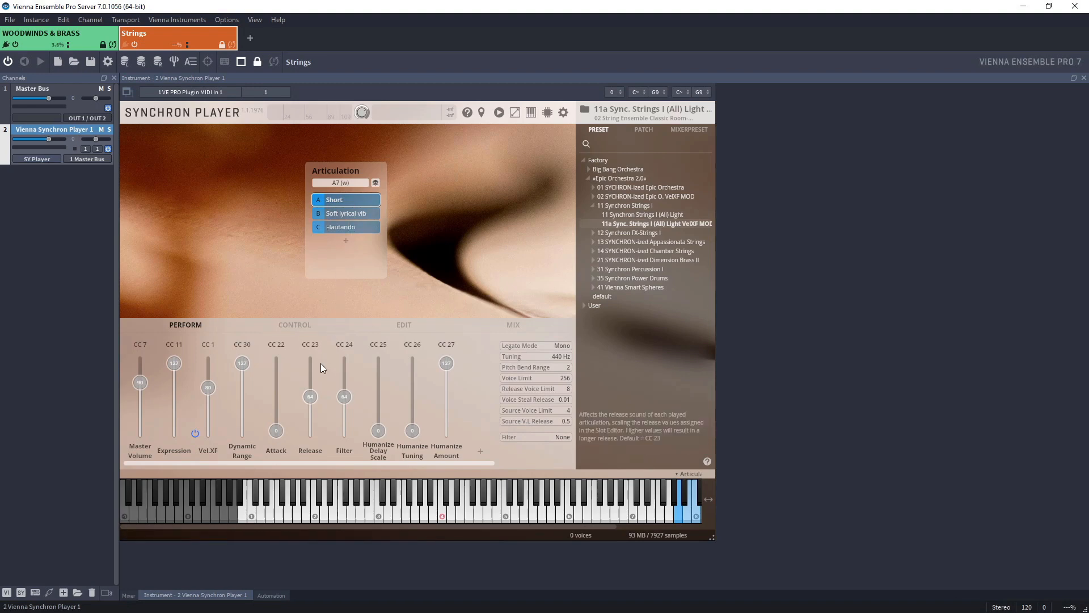
Rename the Synchron Player channel Synchron Strings All and set its MIDI channel to All
double_click(68, 129)
key(ctrl+a)
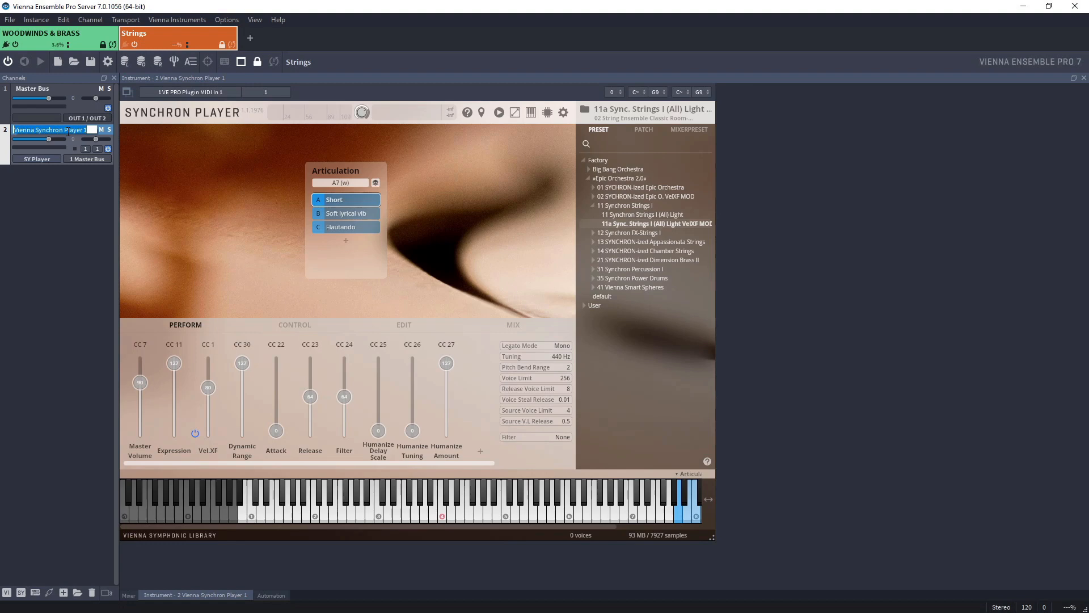
text(Sy)
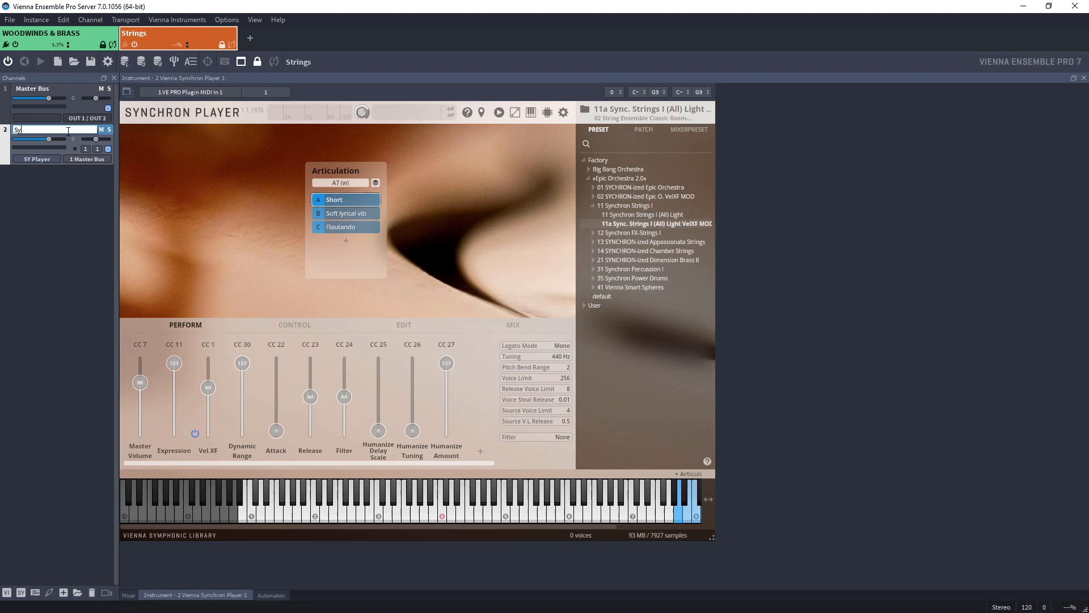
text(nchron Strings All)
key(Return)
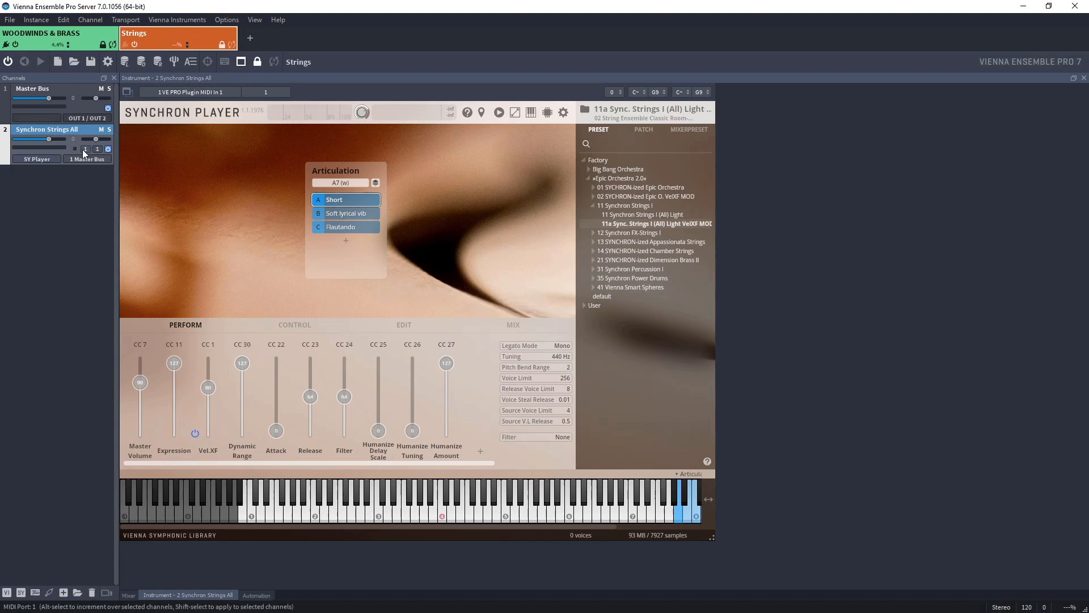
click(96, 149)
click(105, 161)
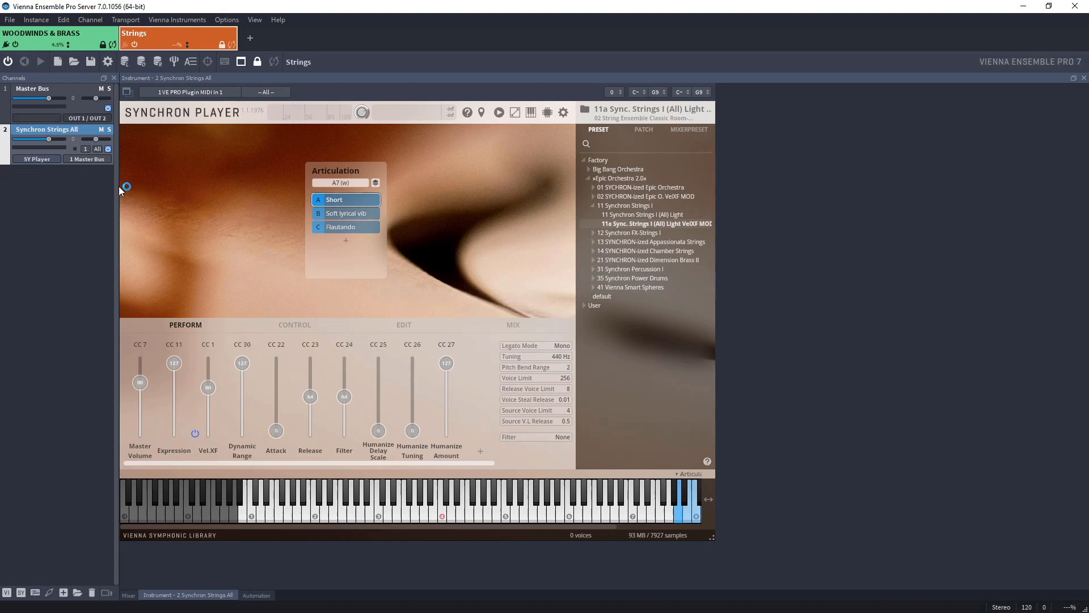
Duplicate the Synchron Strings All channel and name the copy Synchron Percussion
double_click(51, 171)
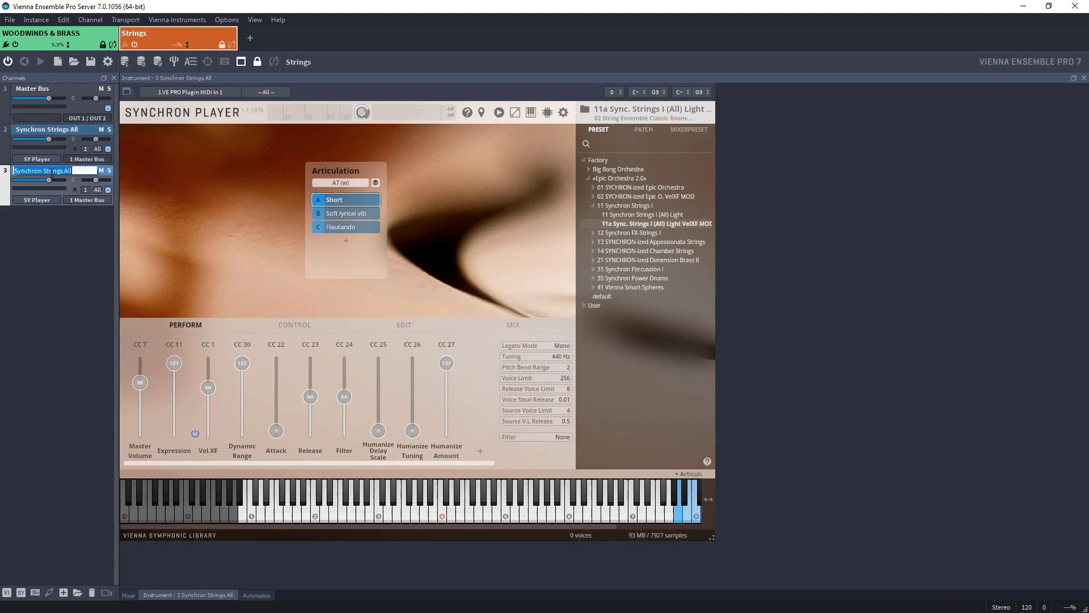
key(BackSpace)
text(Percussion)
text(Synchron)
key(Return)
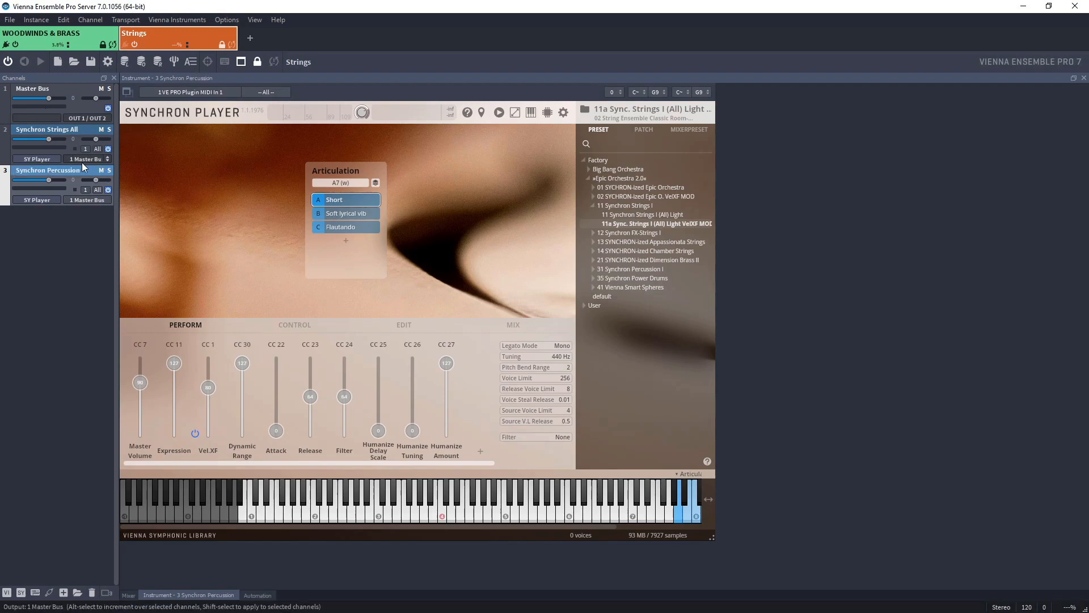
Set the Synchron Percussion channel's MIDI port to VE PRO Plugin MIDI In 2 and its output to OUT 3 / OUT 4
click(86, 190)
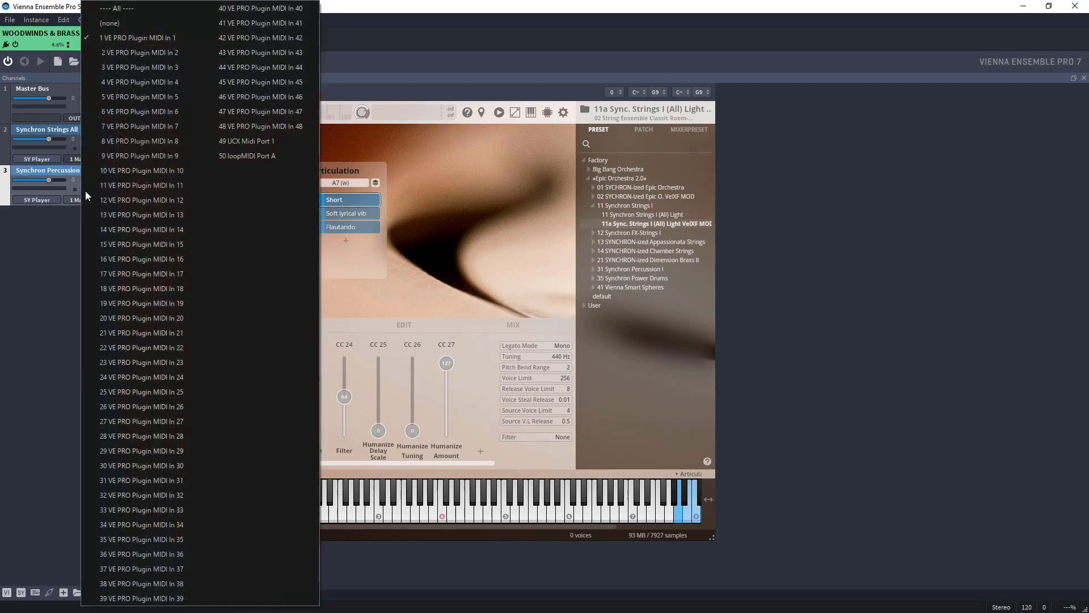
click(130, 53)
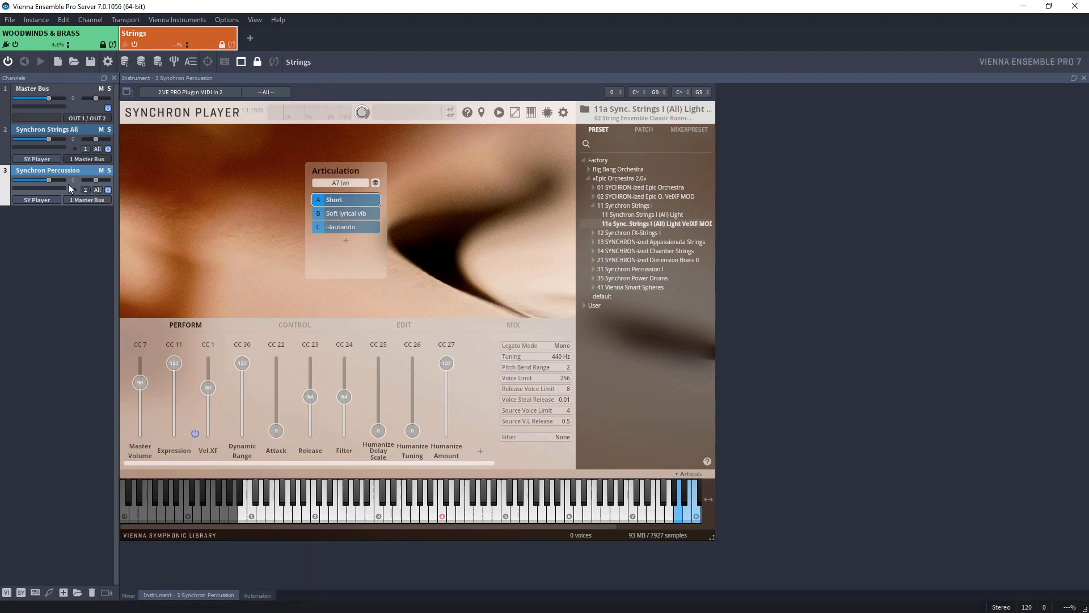
click(106, 202)
mouse_move(147, 245)
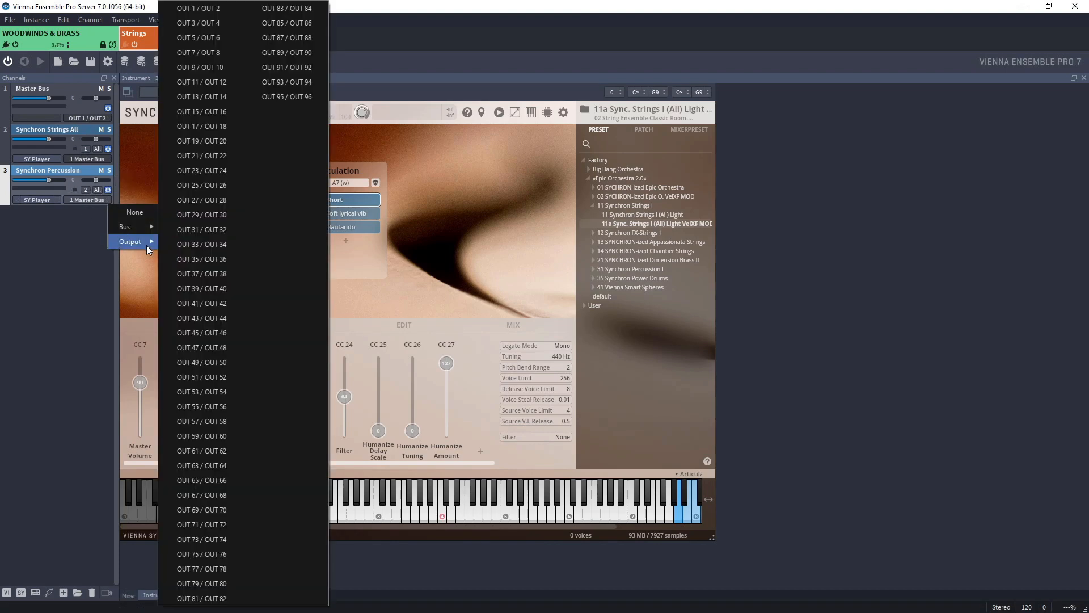
click(207, 21)
Route the Synchron Strings All channel to OUT 1 / OUT 2
click(103, 160)
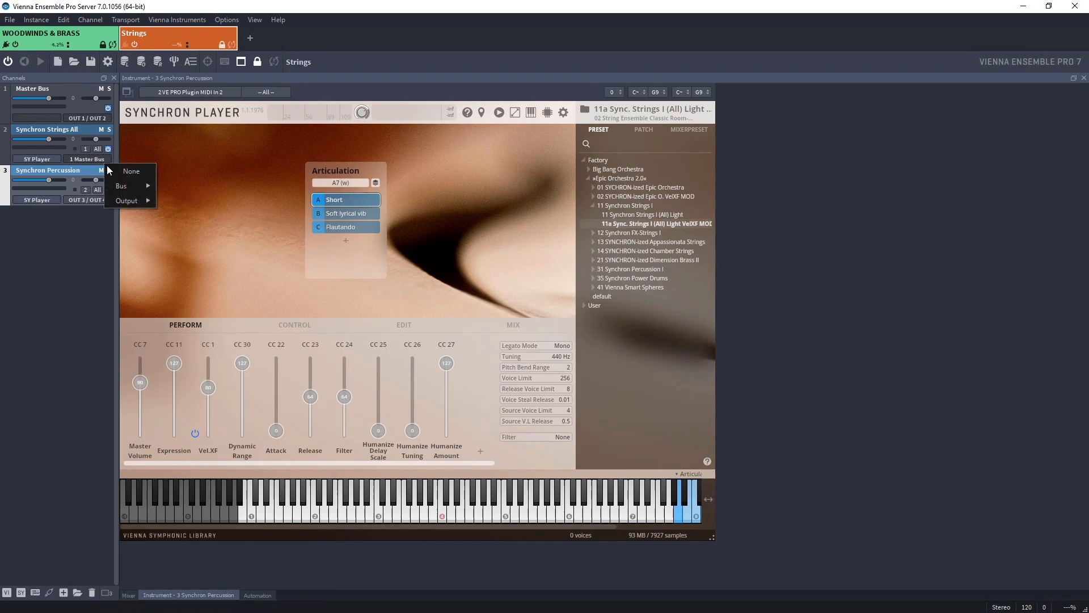
mouse_move(138, 200)
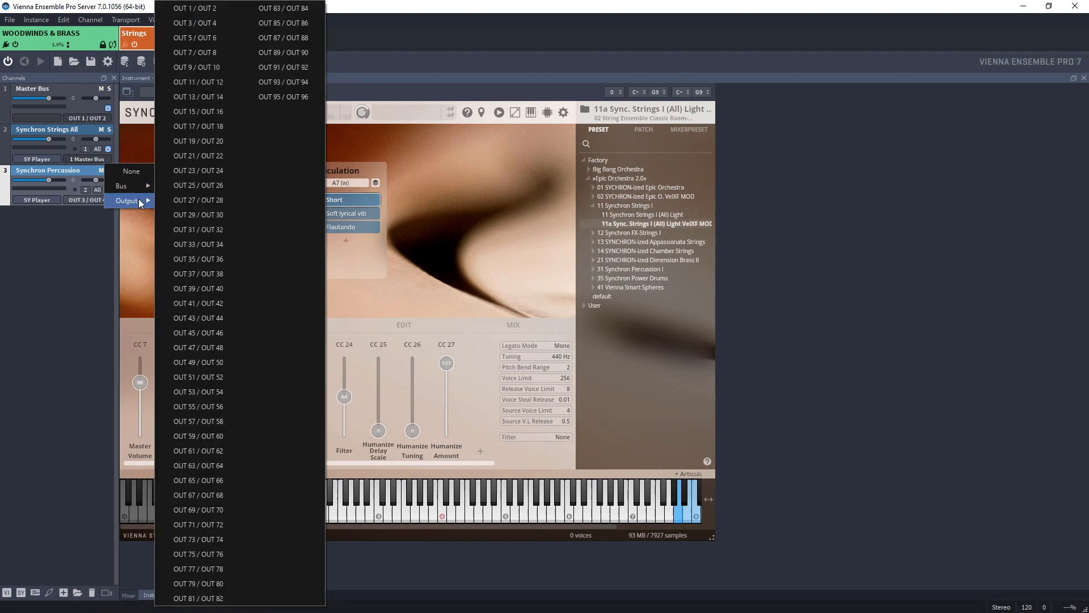
click(211, 8)
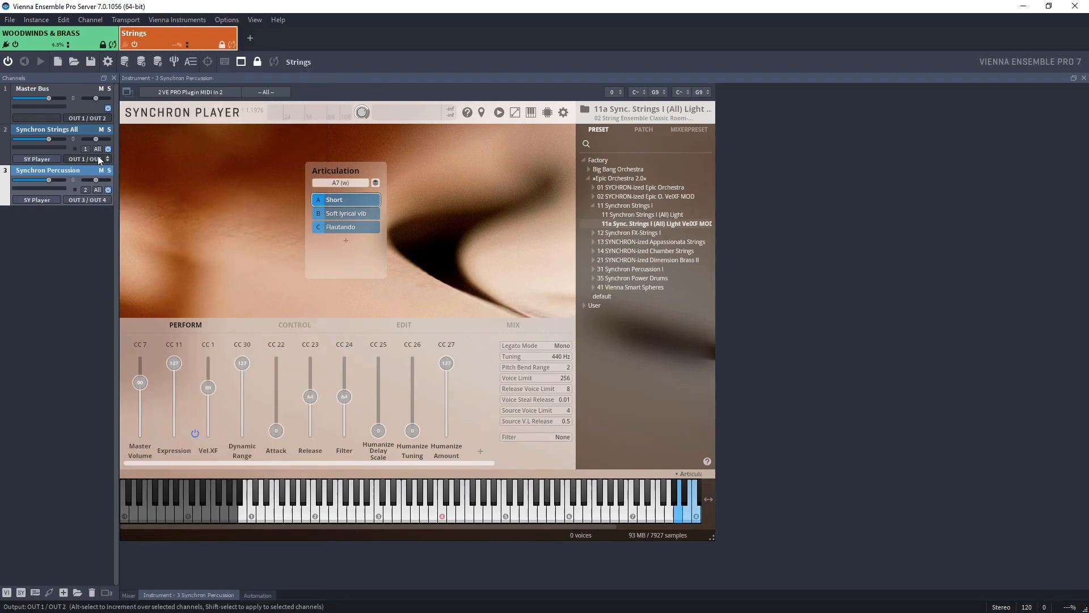
Rename the Strings instance Strings & Percussion
click(32, 39)
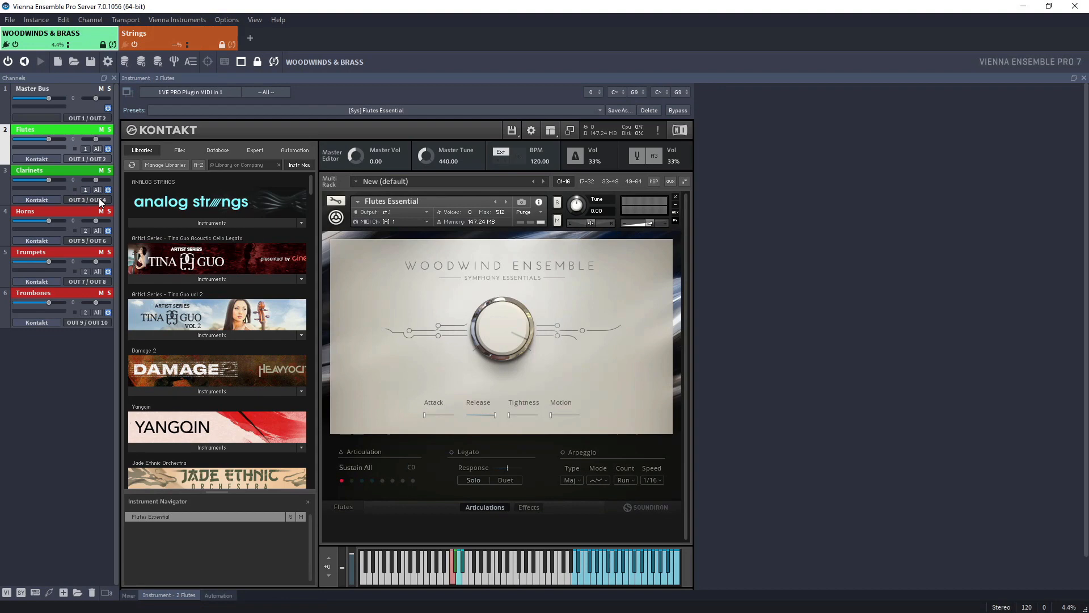
click(159, 37)
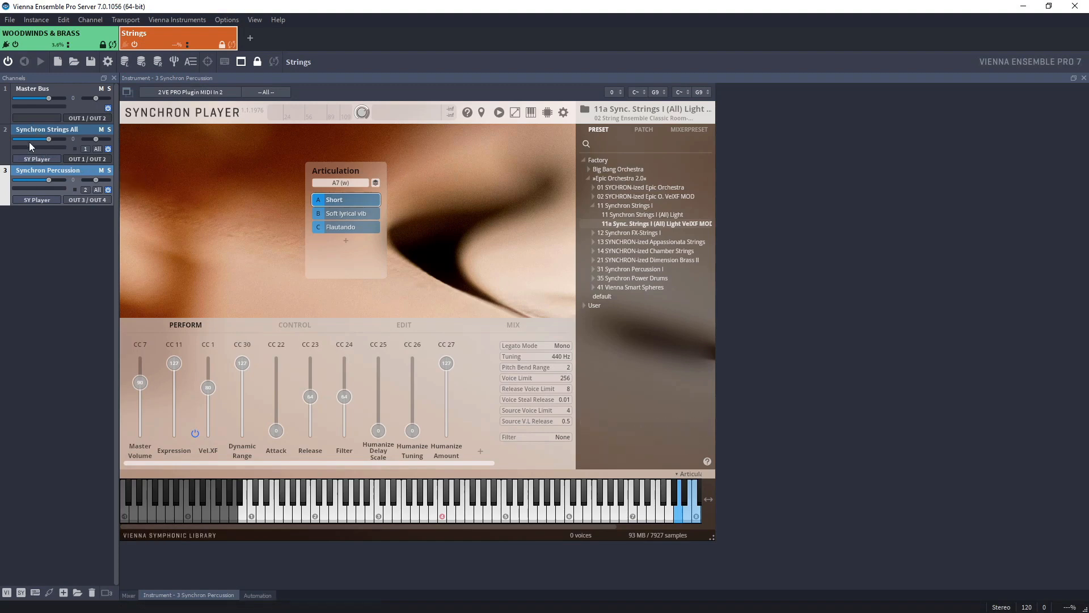
double_click(172, 35)
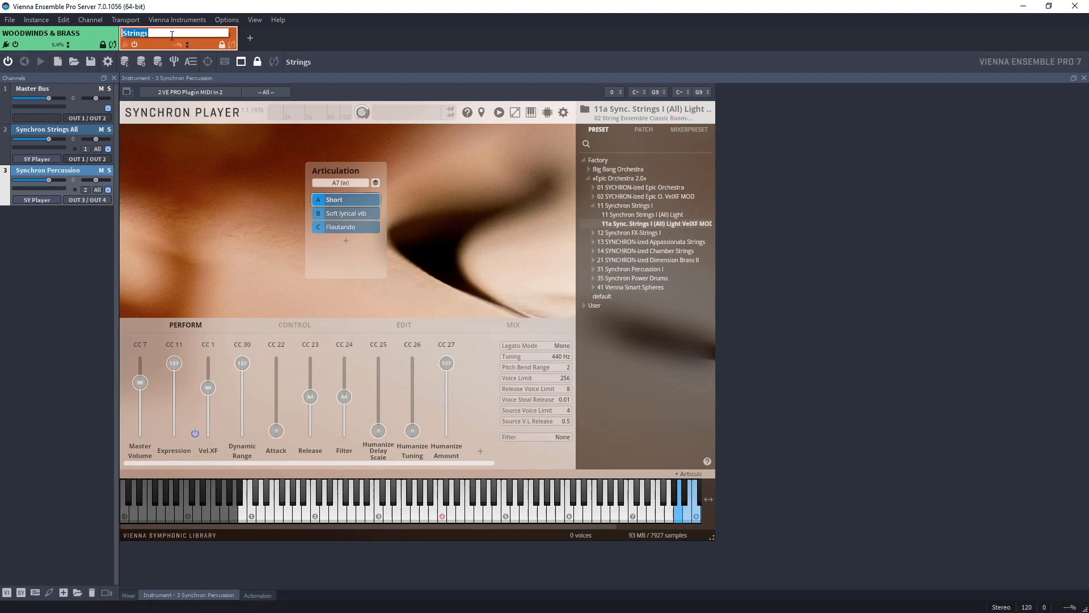
click(171, 38)
key(Return)
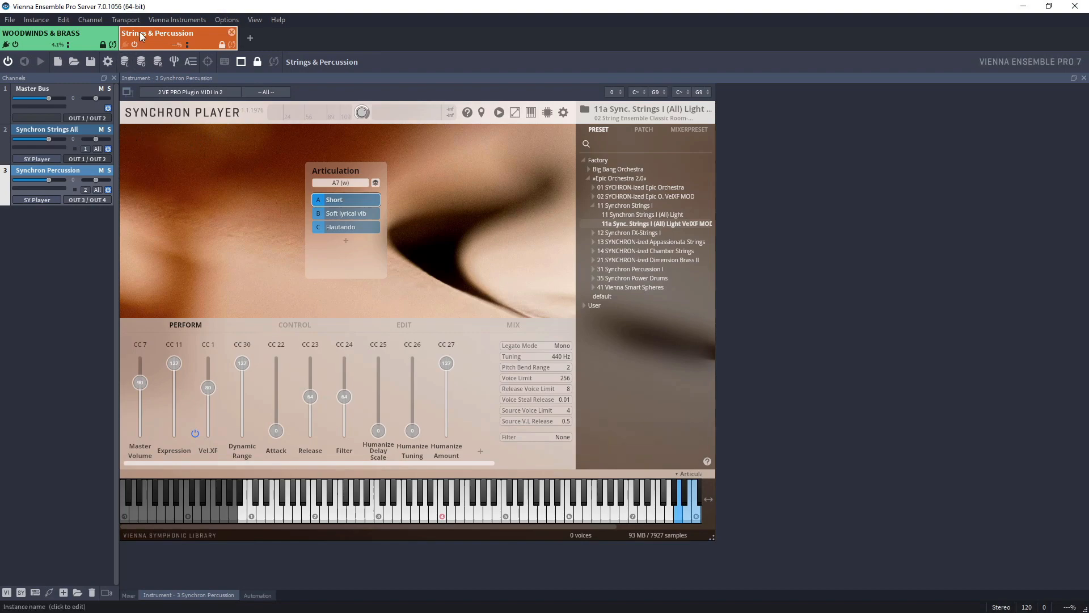
click(80, 33)
click(166, 33)
click(85, 34)
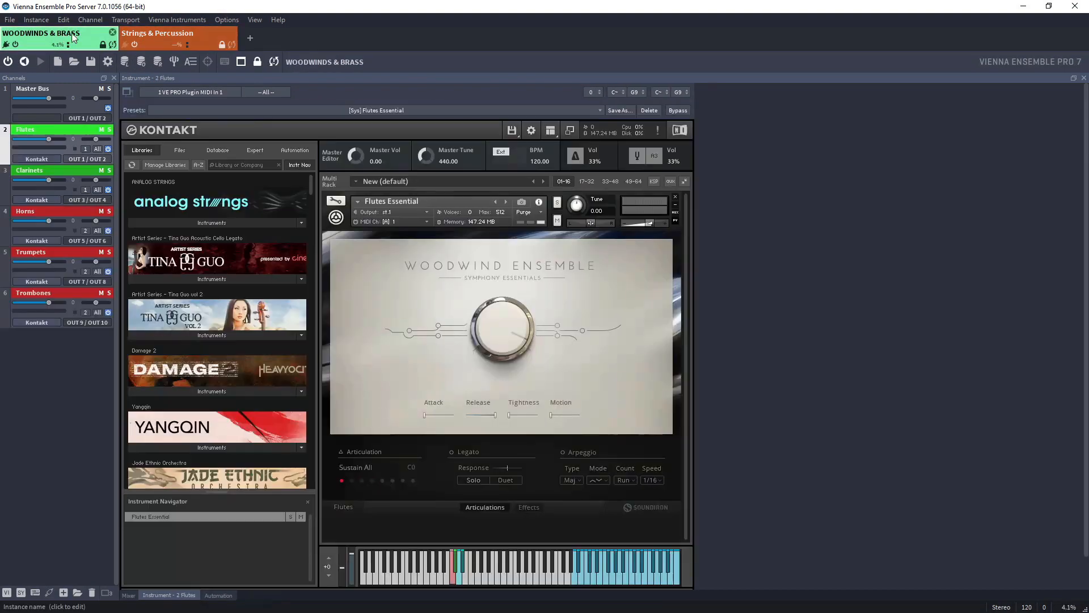
click(167, 33)
Review the server preferences for instances, including the default thread count and the MIDI port and audio output counts per instance
click(226, 20)
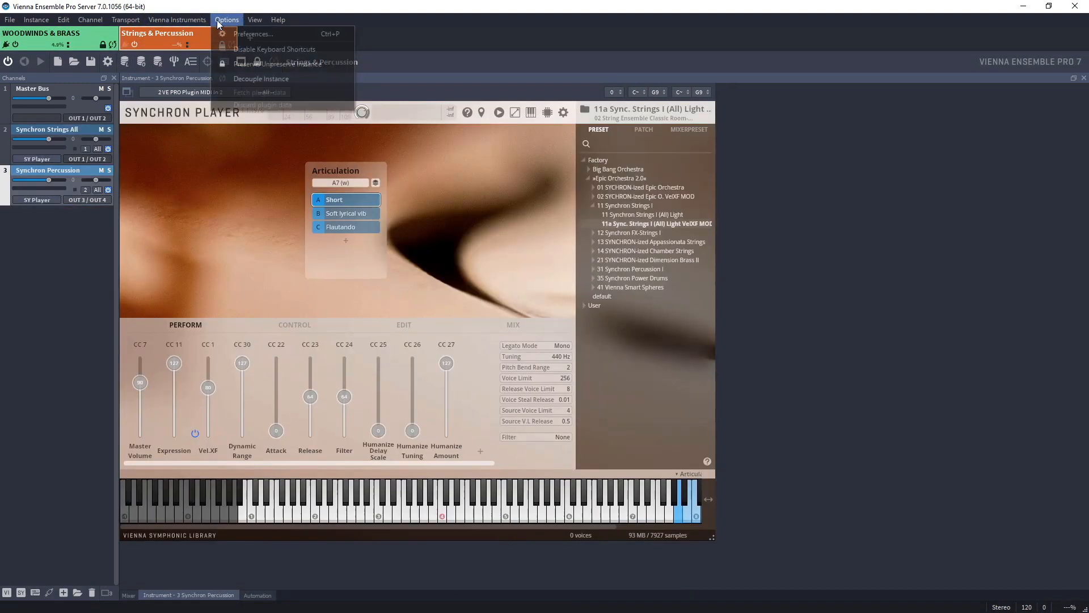
click(239, 34)
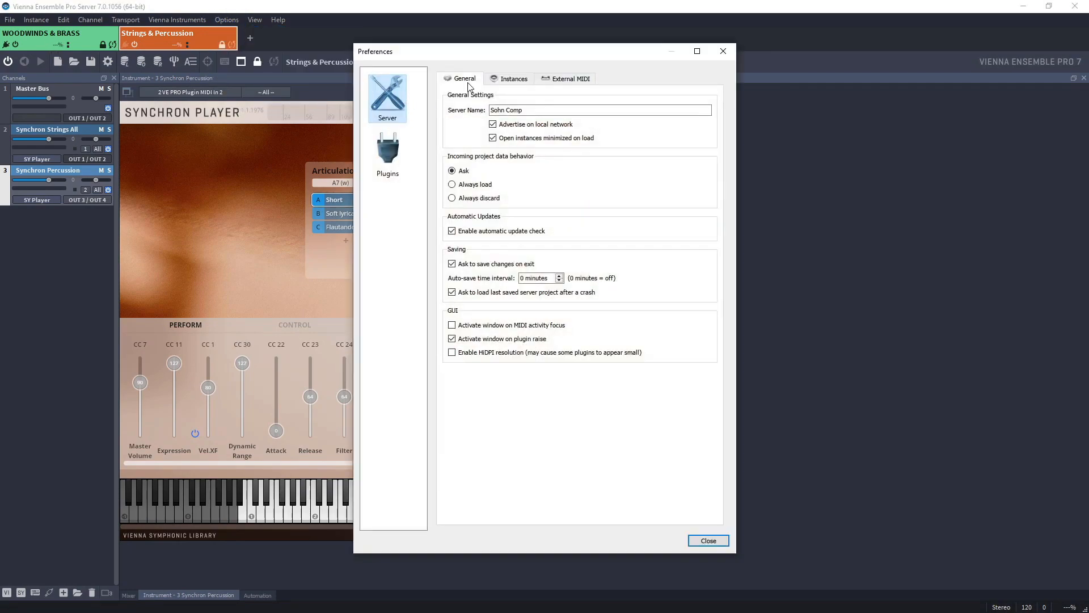
click(565, 78)
click(519, 79)
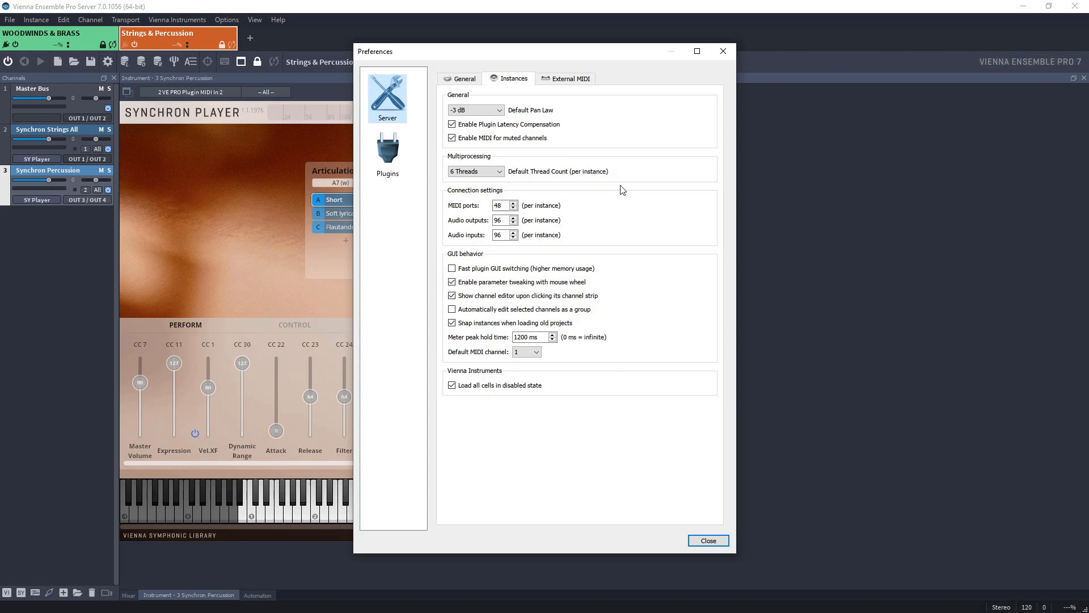
click(487, 174)
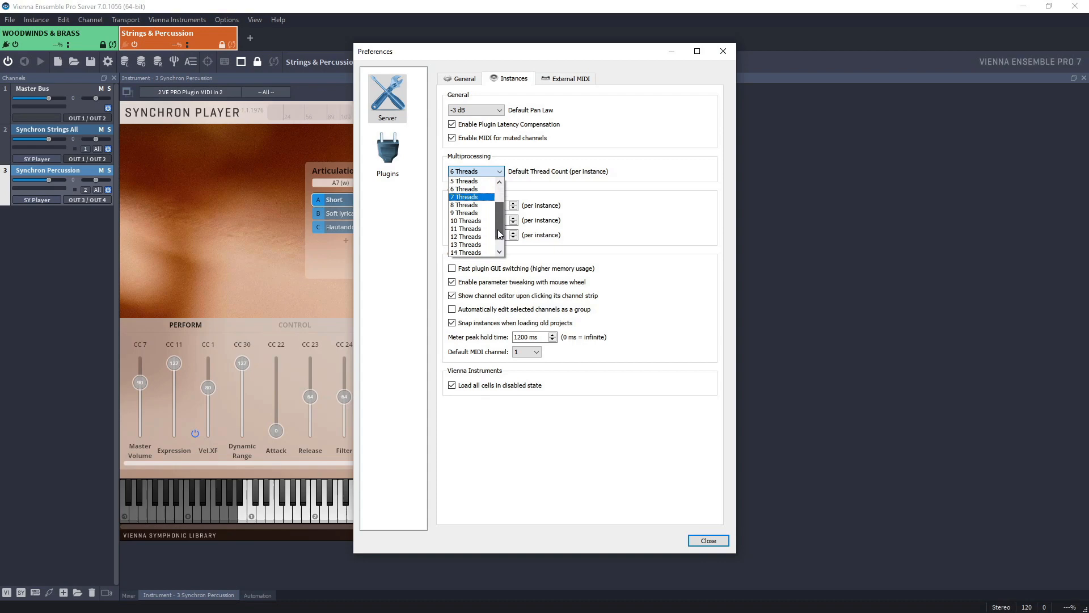
scroll(482, 191, down, 2)
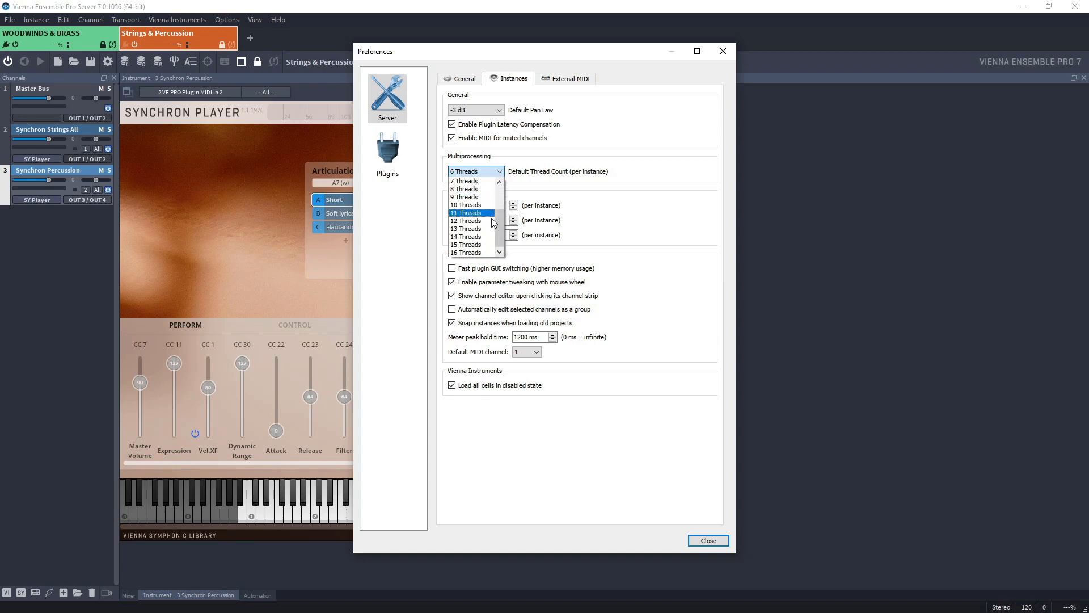
click(682, 195)
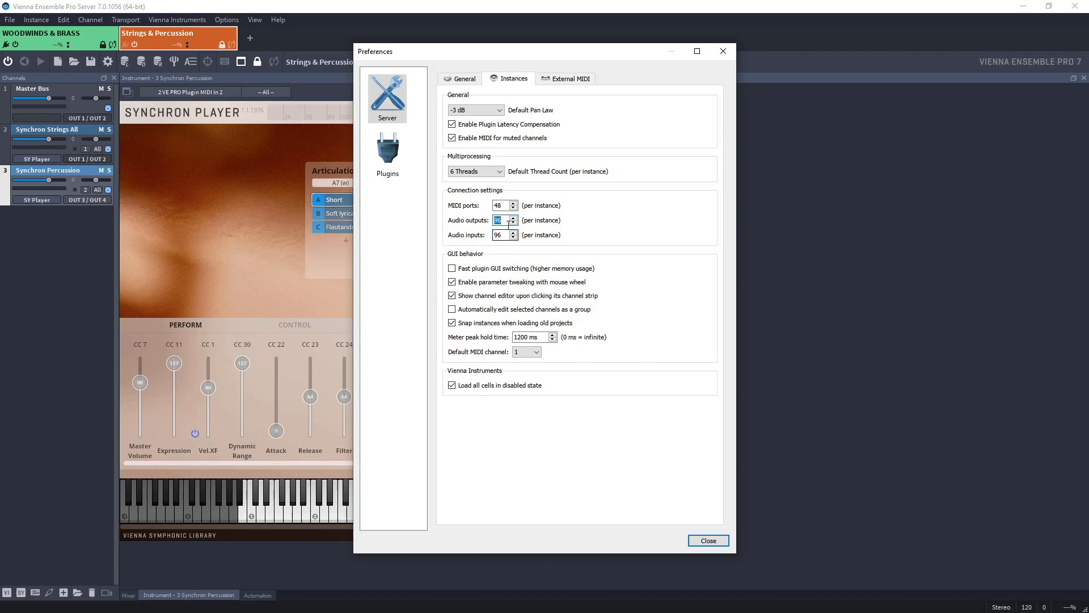
double_click(508, 220)
click(716, 538)
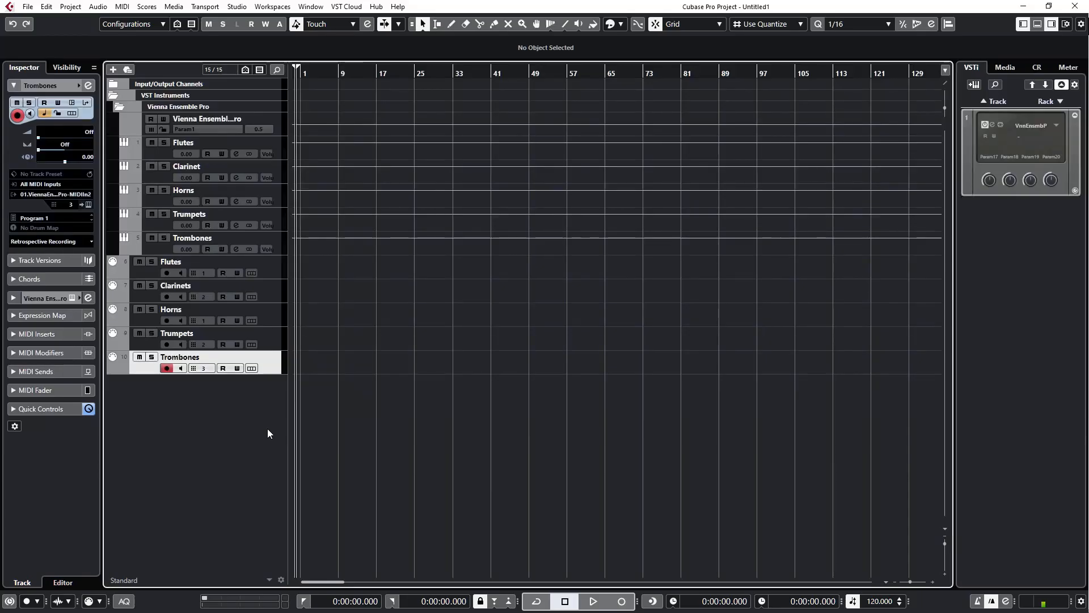
right_click(267, 432)
click(852, 314)
right_click(1035, 245)
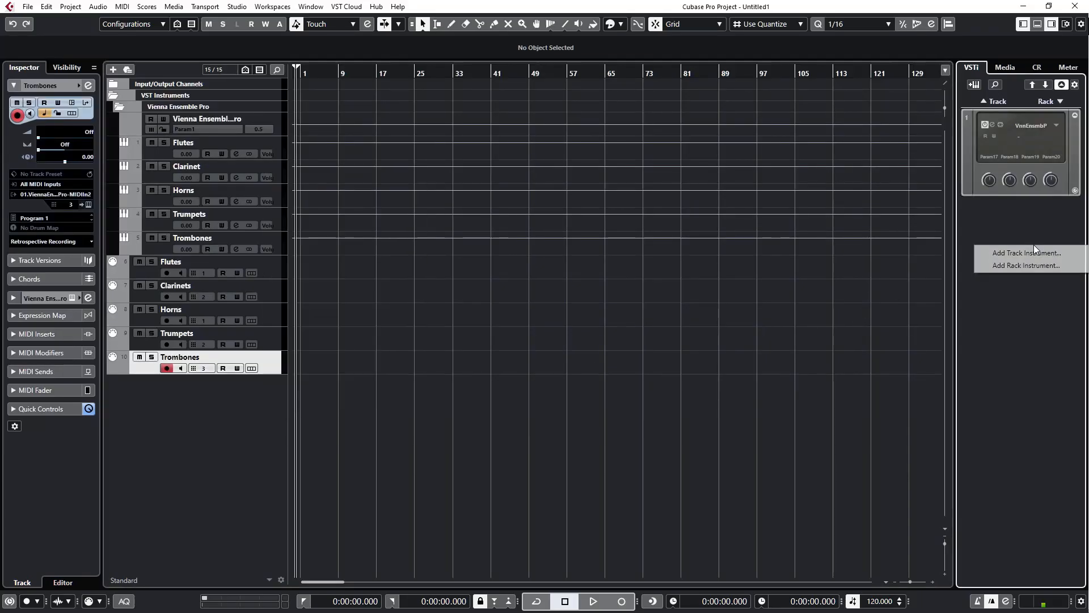
click(1004, 217)
In Cubase, rename the existing Vienna Ensemble Pro rack instrument Woodwinds & Brass
double_click(1027, 124)
key(BackSpace)
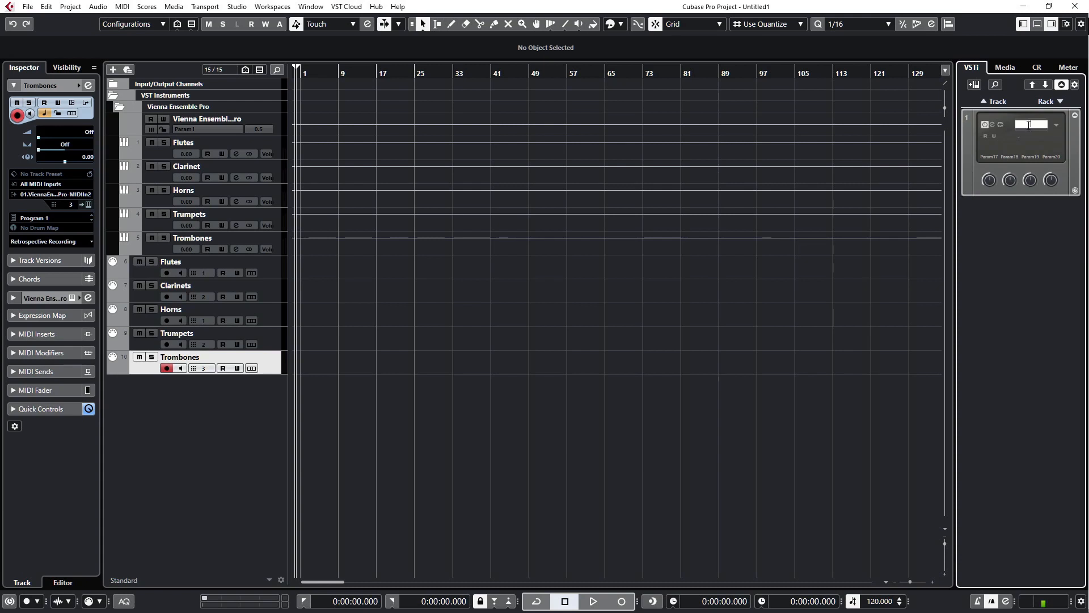
text(Woodwinds & Bras)
text(s)
key(Return)
Add a second Vienna Ensemble Pro rack instrument together with an assigned MIDI track
right_click(1002, 220)
click(1021, 241)
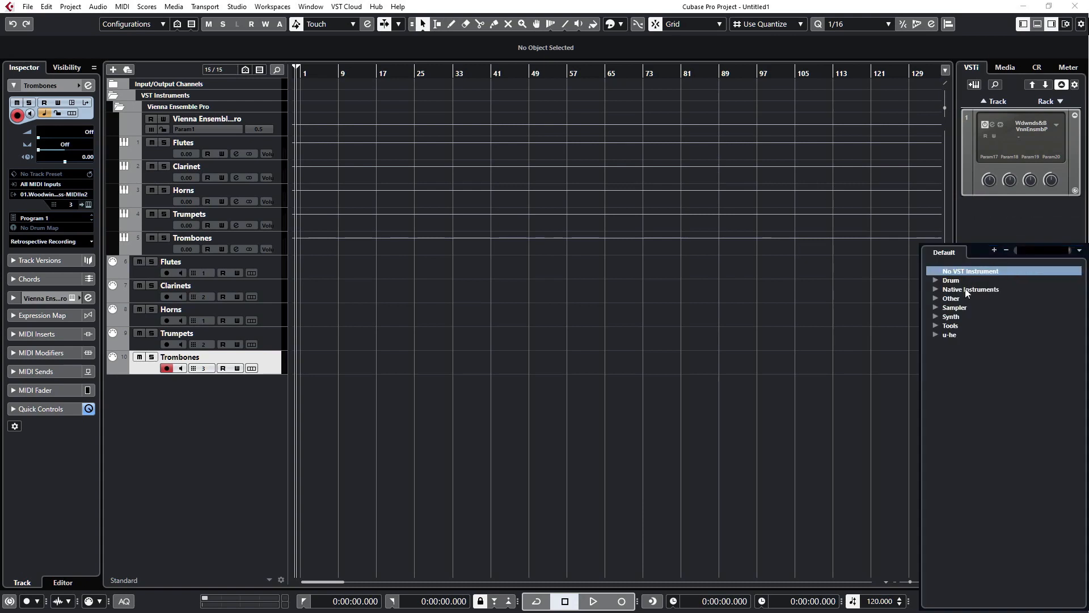
text(vien)
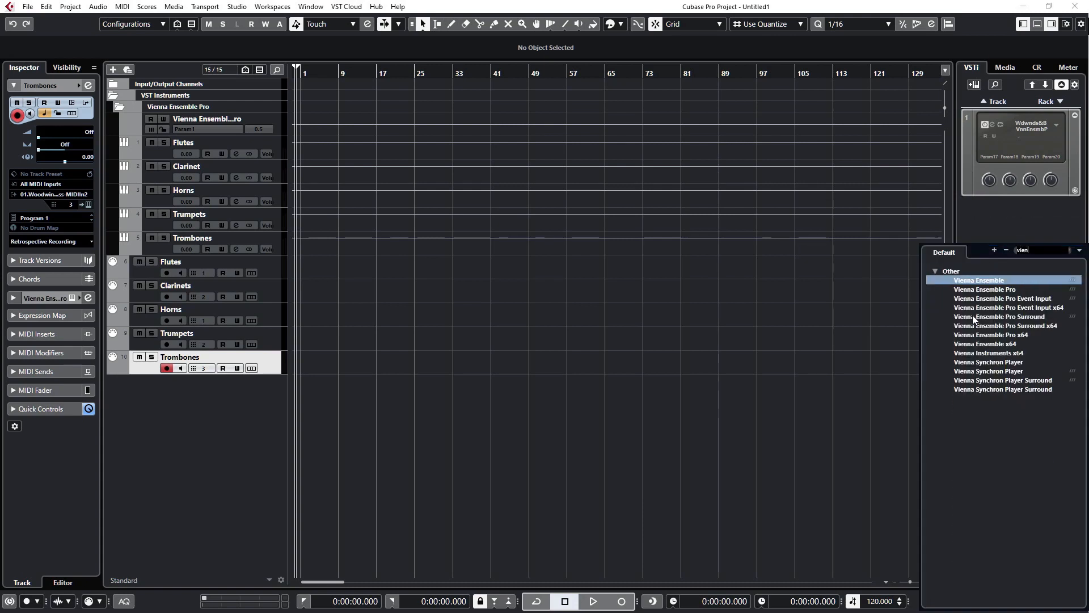
click(990, 288)
double_click(989, 287)
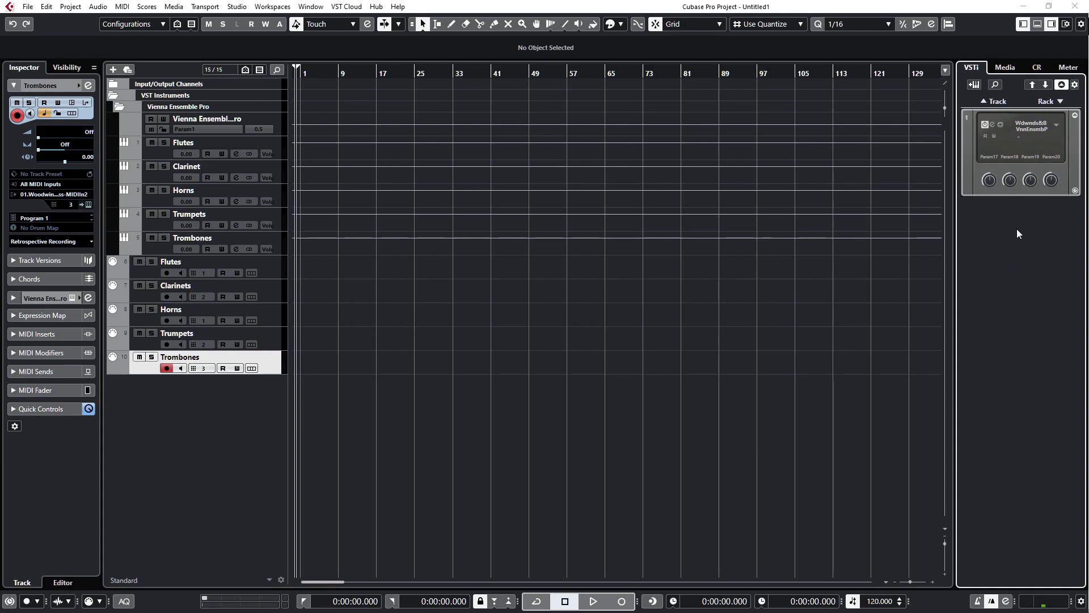
click(519, 330)
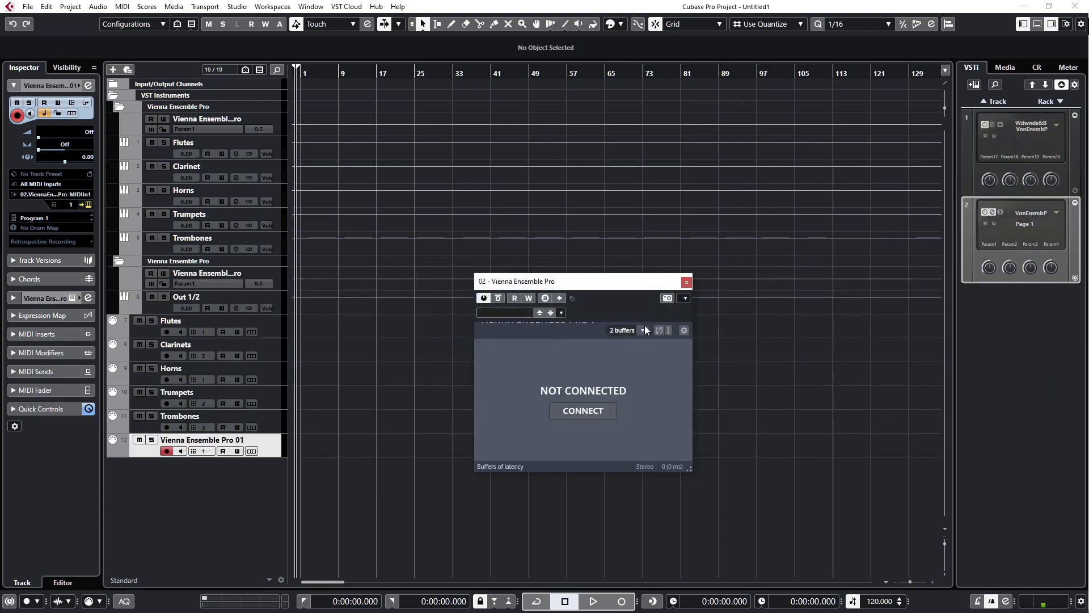
Rename the second Vienna Ensemble Pro rack instrument Strings & Percussion
click(1040, 213)
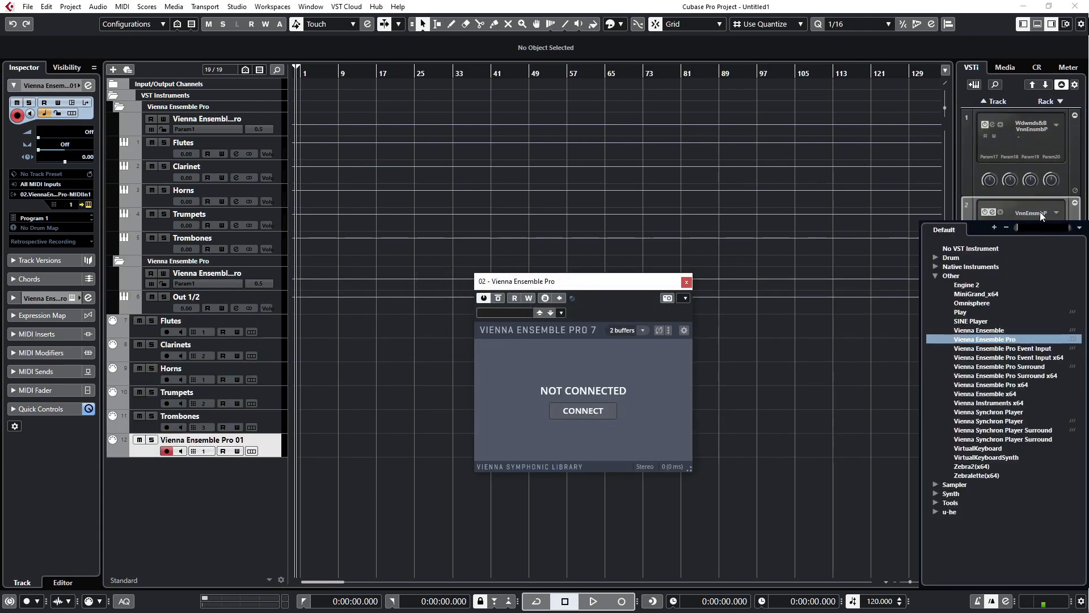
click(1041, 213)
double_click(1042, 212)
text(Stri)
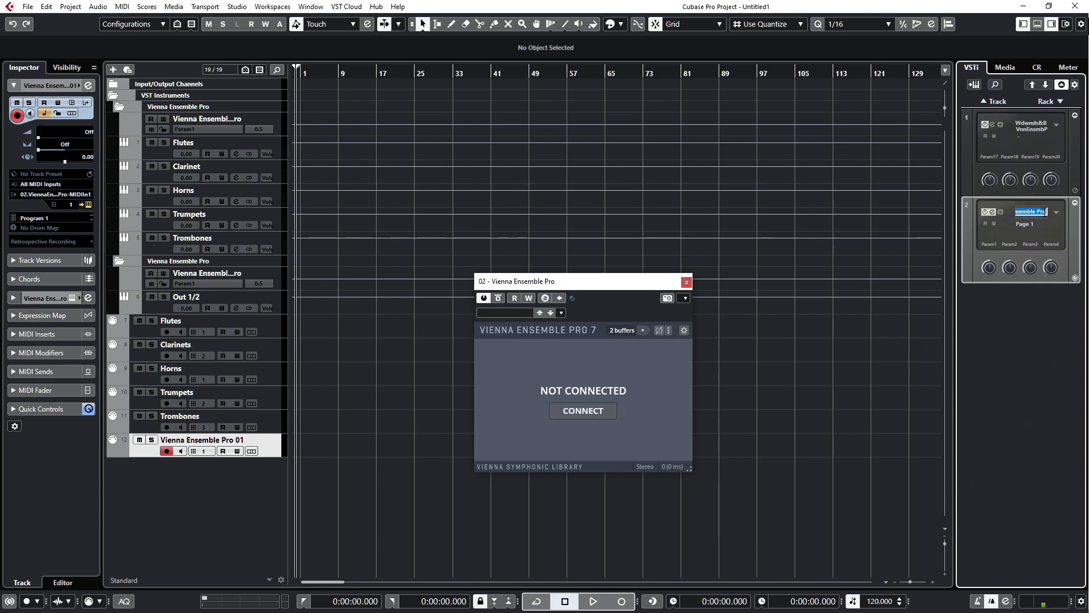
text(ngs &)
text( Percussion)
key(Return)
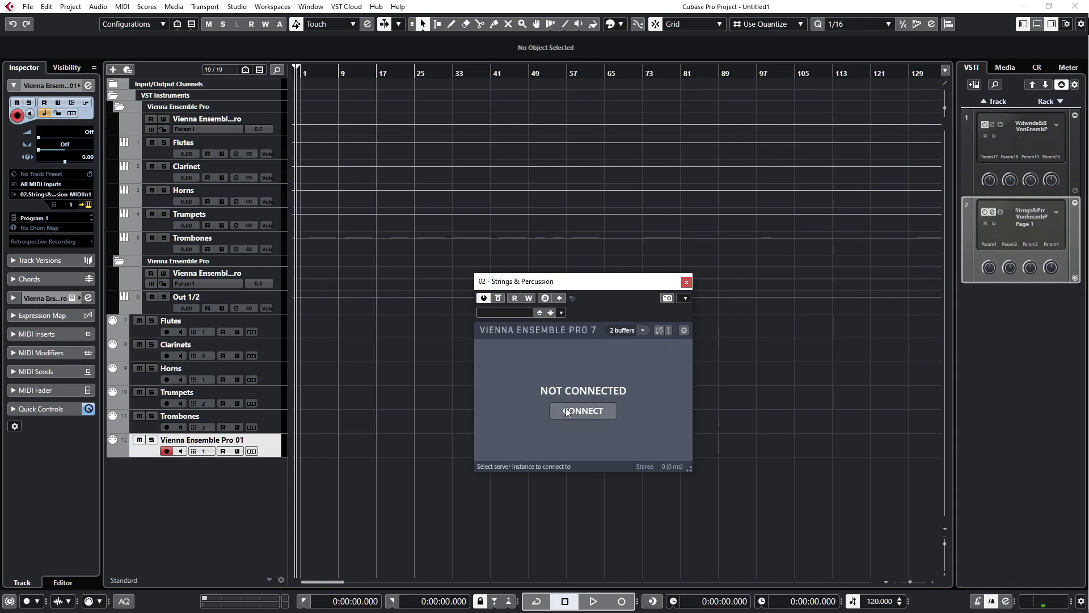
Connect the plugin to the Strings & Percussion server instance, set its latency to 1 buffer, and close its window
click(582, 410)
click(527, 378)
double_click(526, 378)
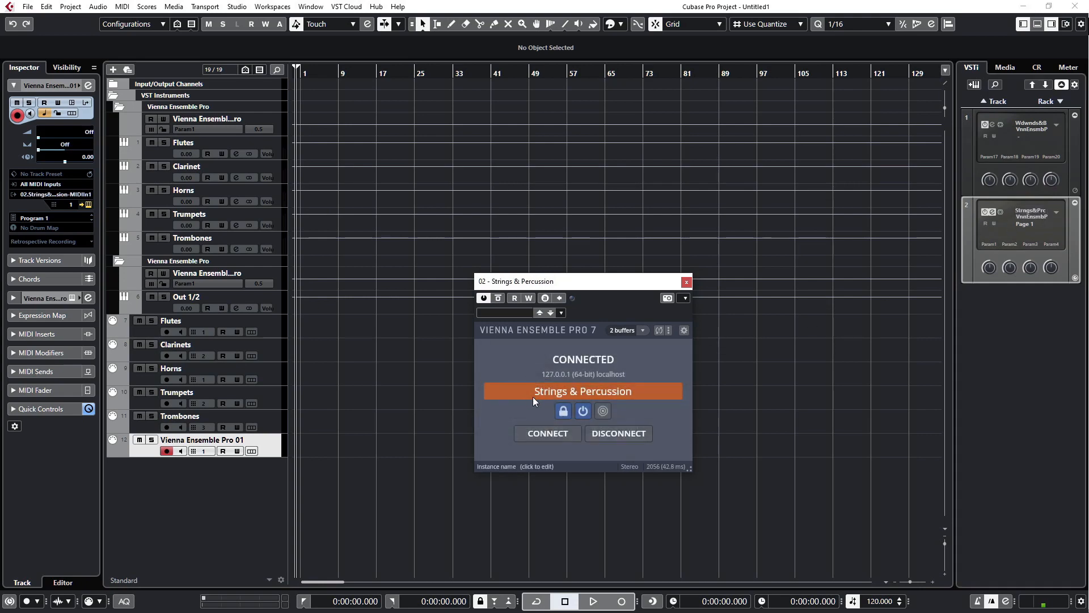
click(542, 434)
click(637, 329)
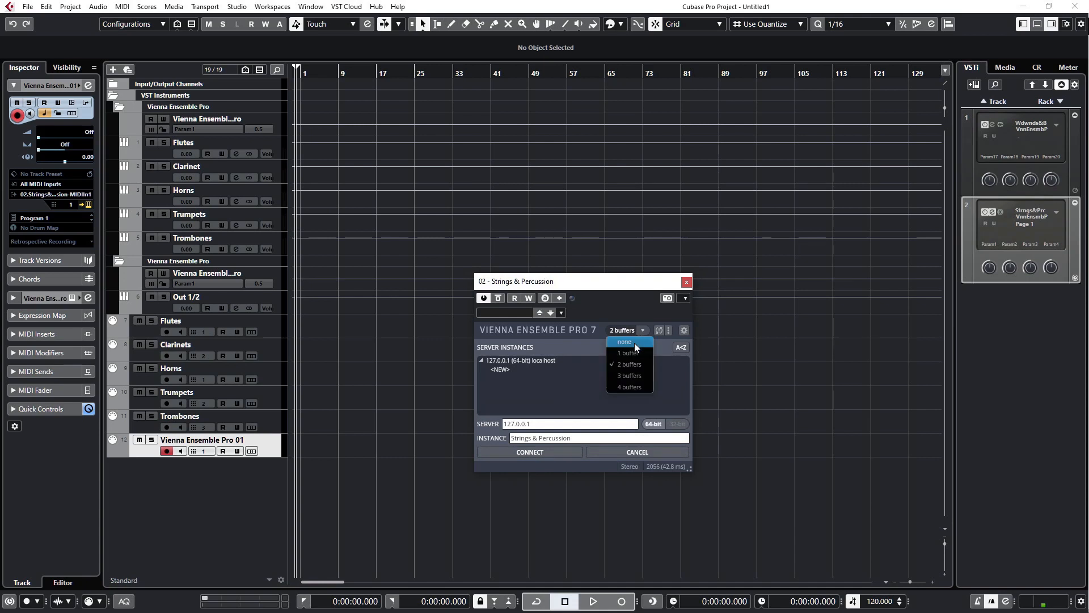
click(633, 350)
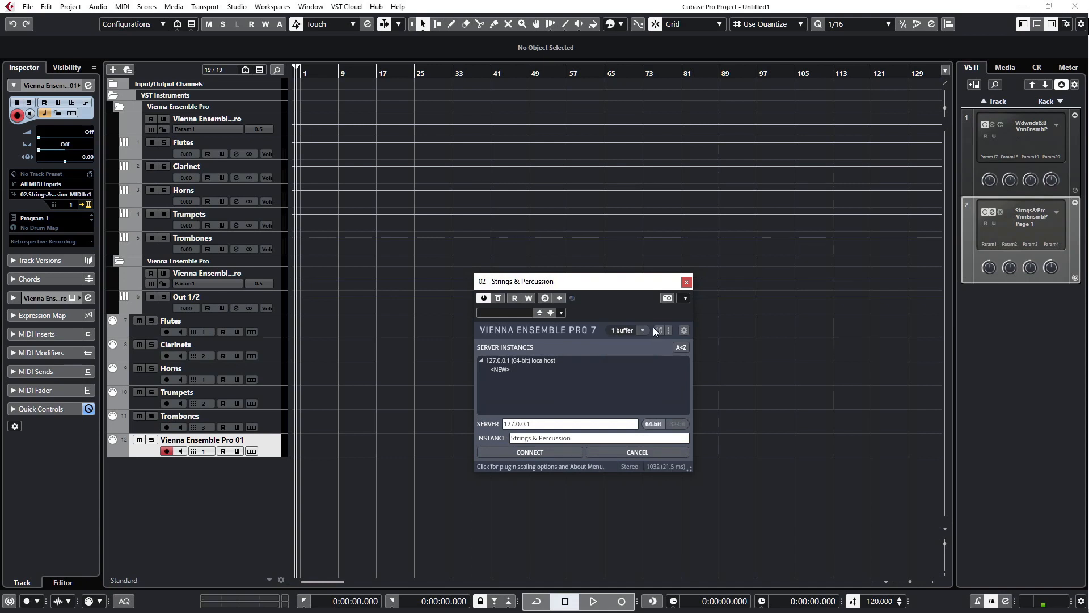
click(684, 283)
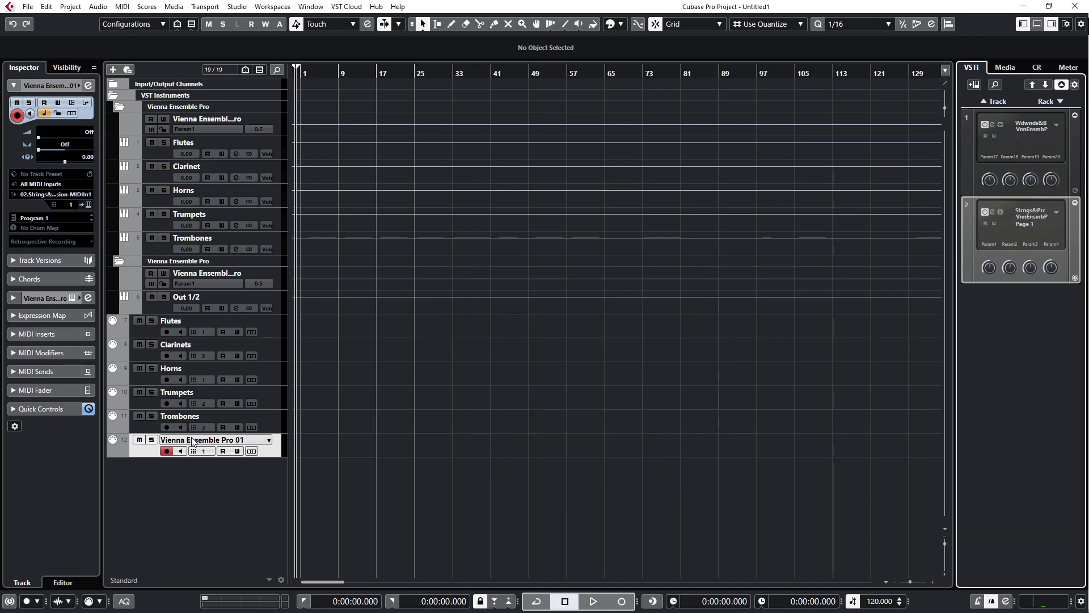
Rename the Vienna Ensemble Pro 01 MIDI track Synchron Strings All
click(198, 479)
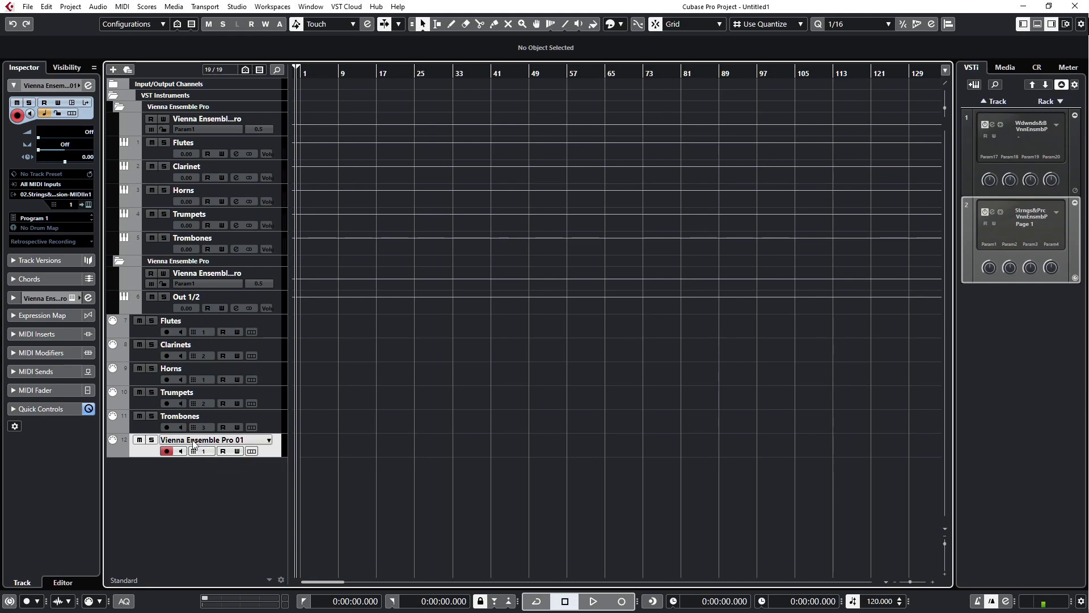
key(alt+Tab)
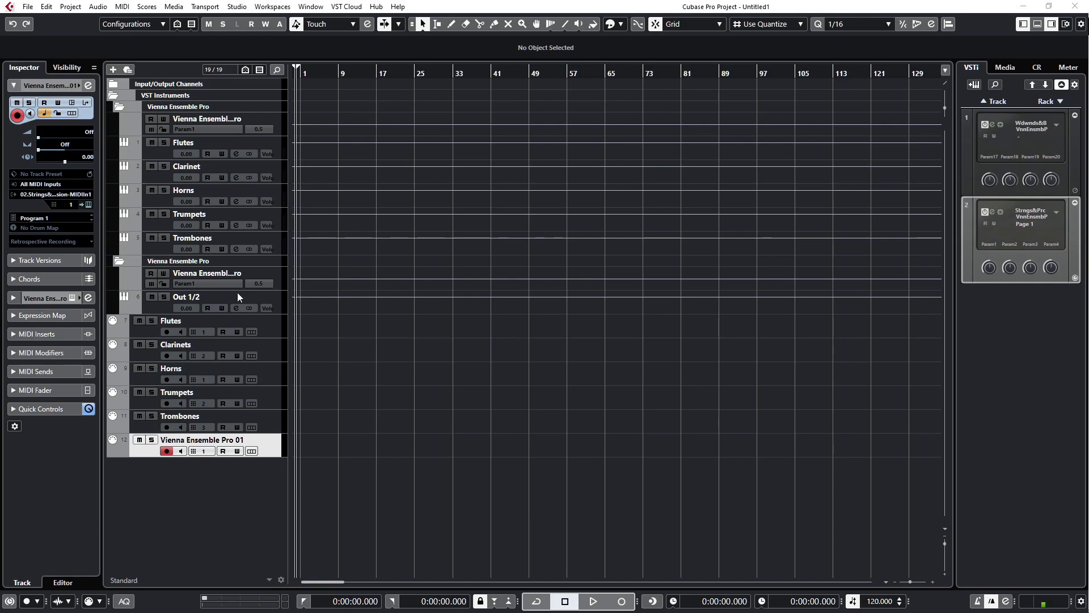
click(212, 478)
double_click(211, 442)
text(Synchron Strings All)
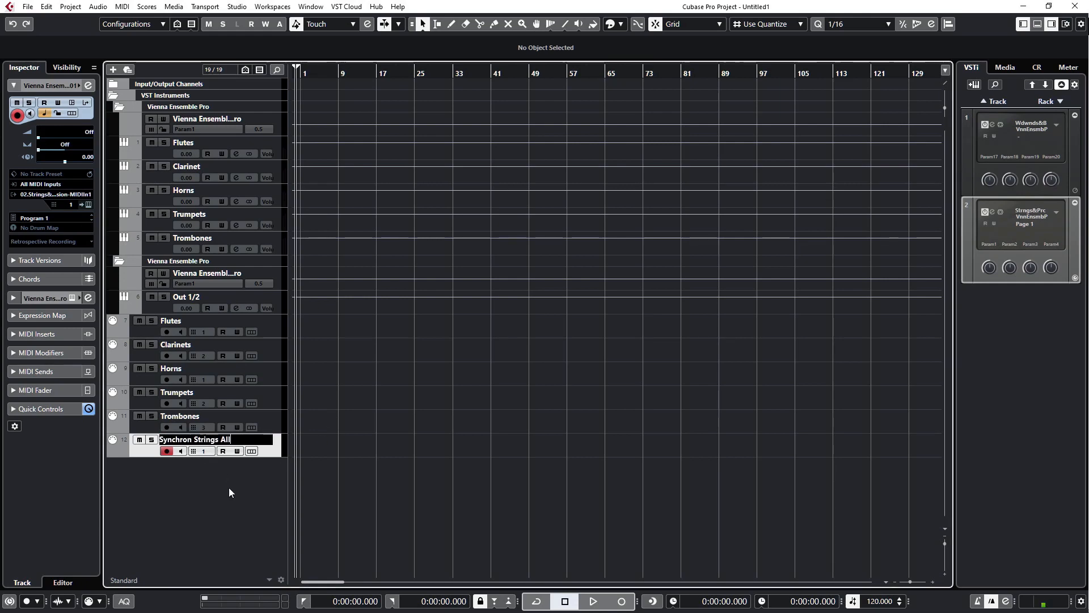
key(Return)
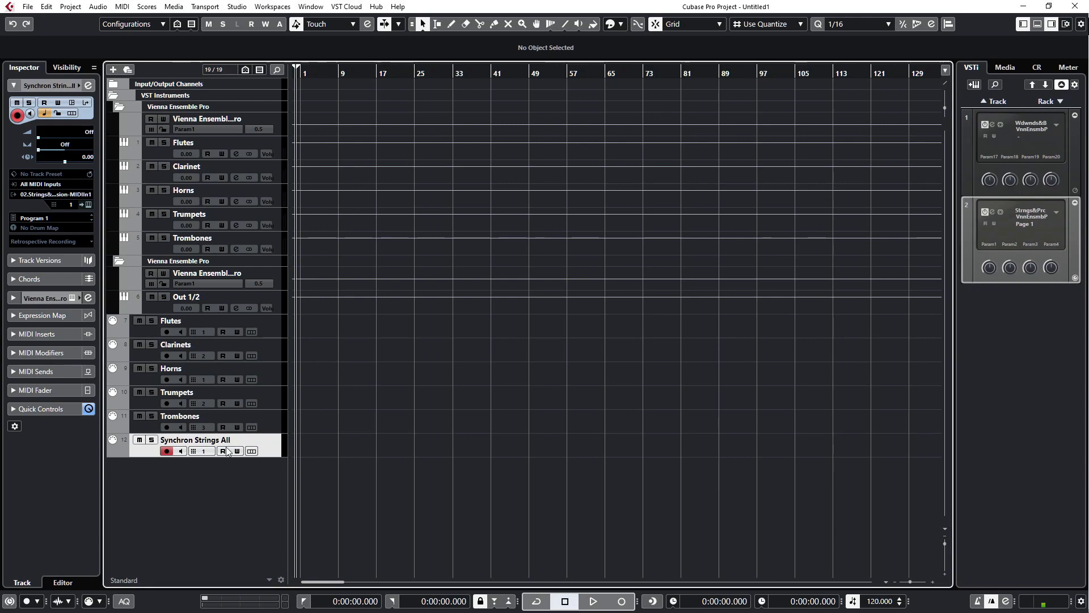
Duplicate the Synchron Strings All track and name the copy Synchron Percussion
right_click(242, 204)
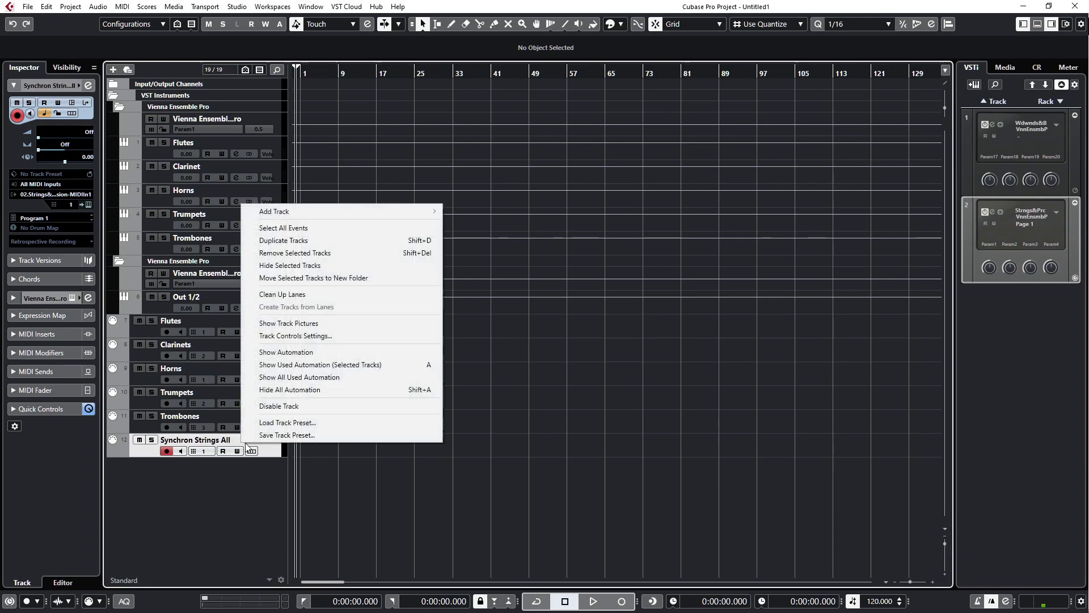
click(297, 240)
double_click(196, 463)
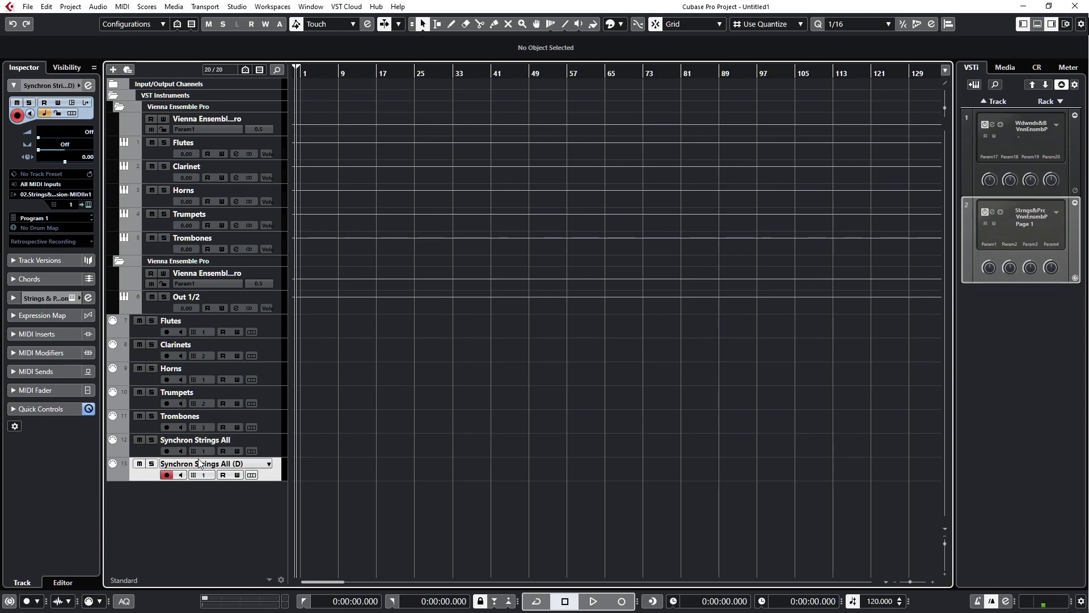
text(Synchron Percussion)
key(Return)
Try MIDI channel 2 on the Synchron Percussion track and set it back to channel 1
click(218, 475)
click(211, 476)
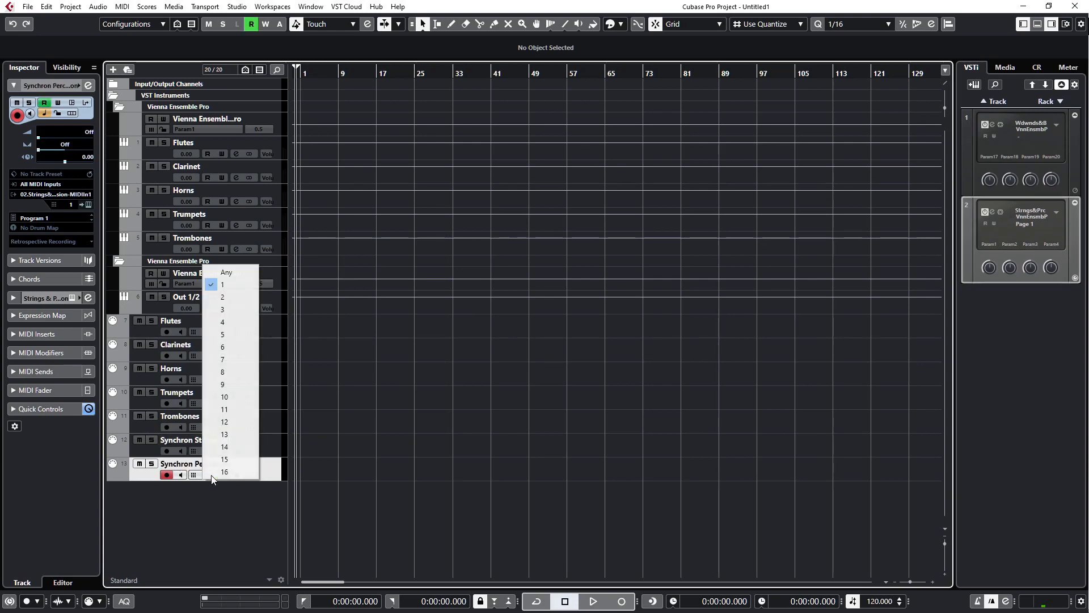
click(224, 296)
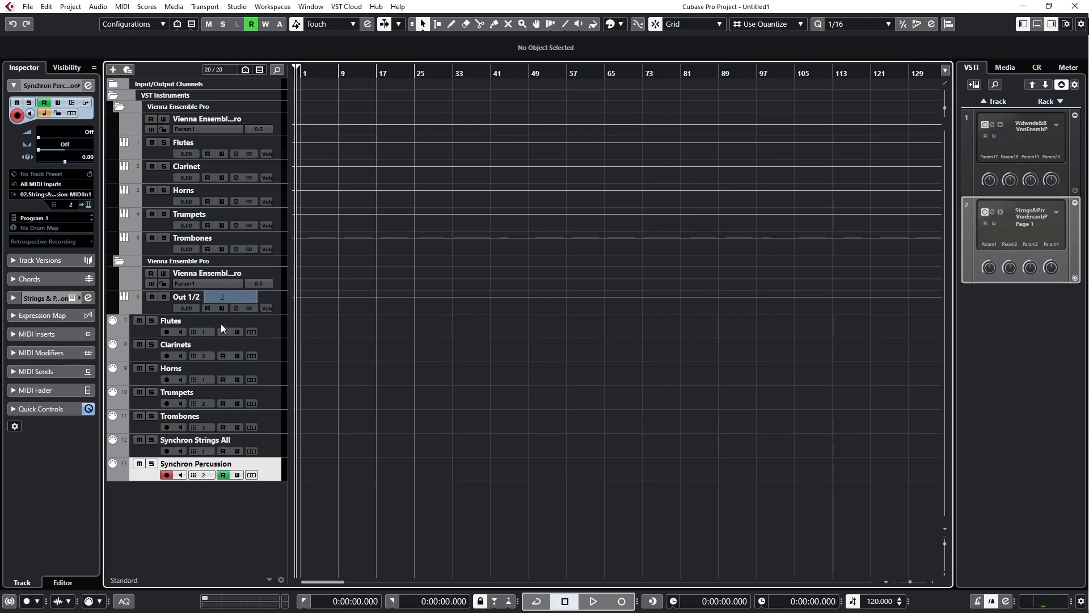
click(223, 475)
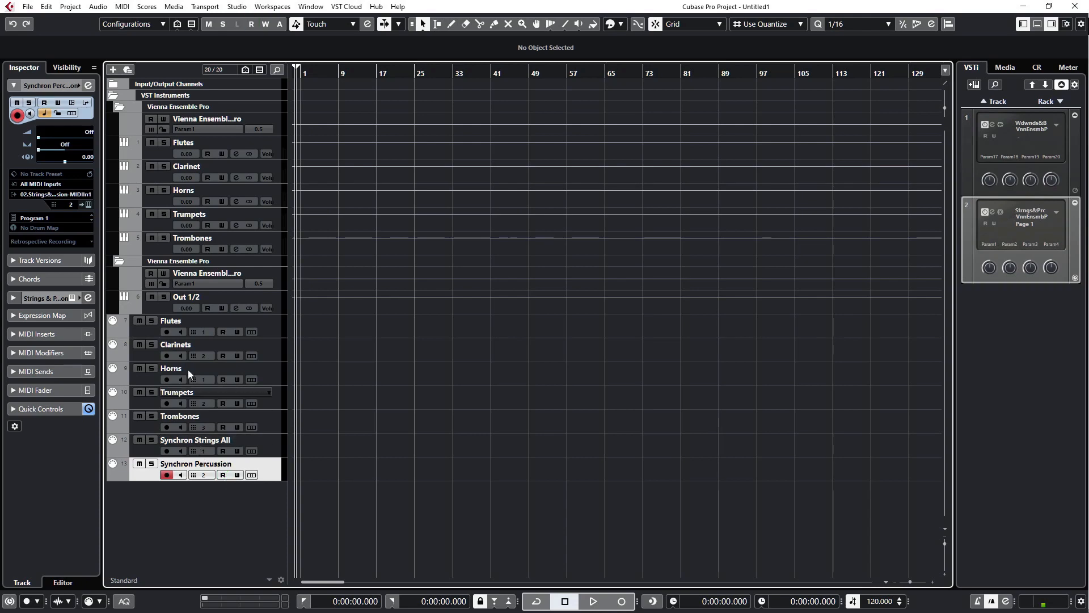
click(210, 474)
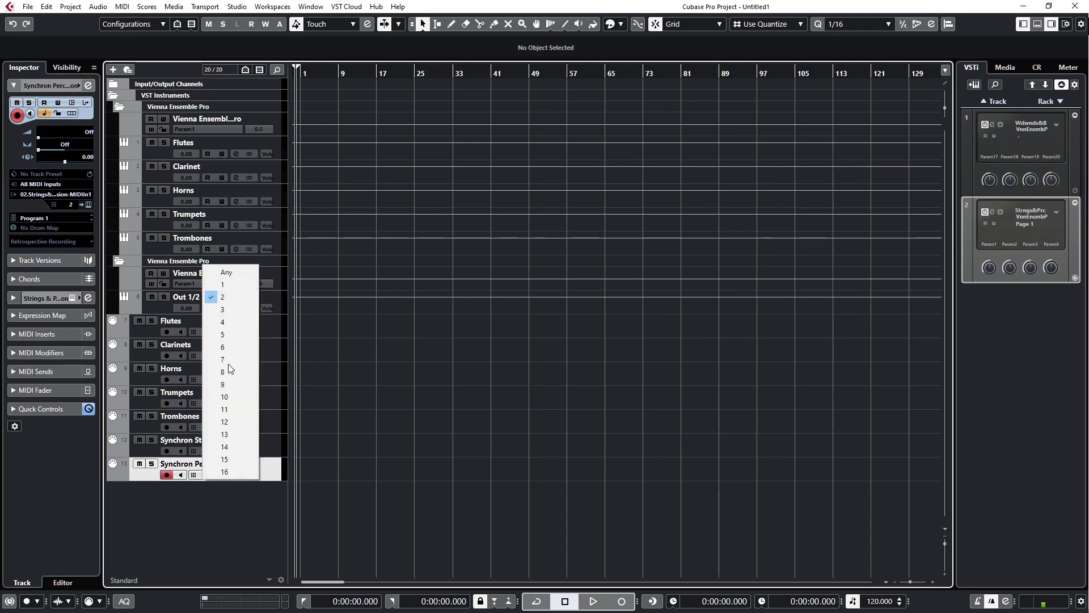
click(233, 284)
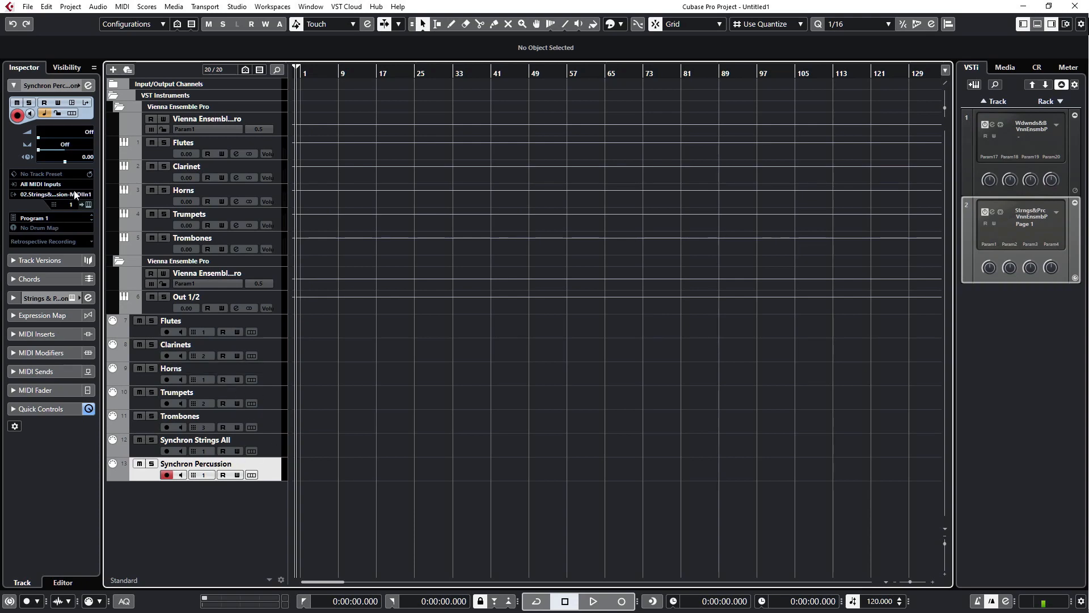
Check the MIDI output of Synchron Strings All and route Synchron Percussion to Strings & Percussion - MIDI In 2
click(279, 445)
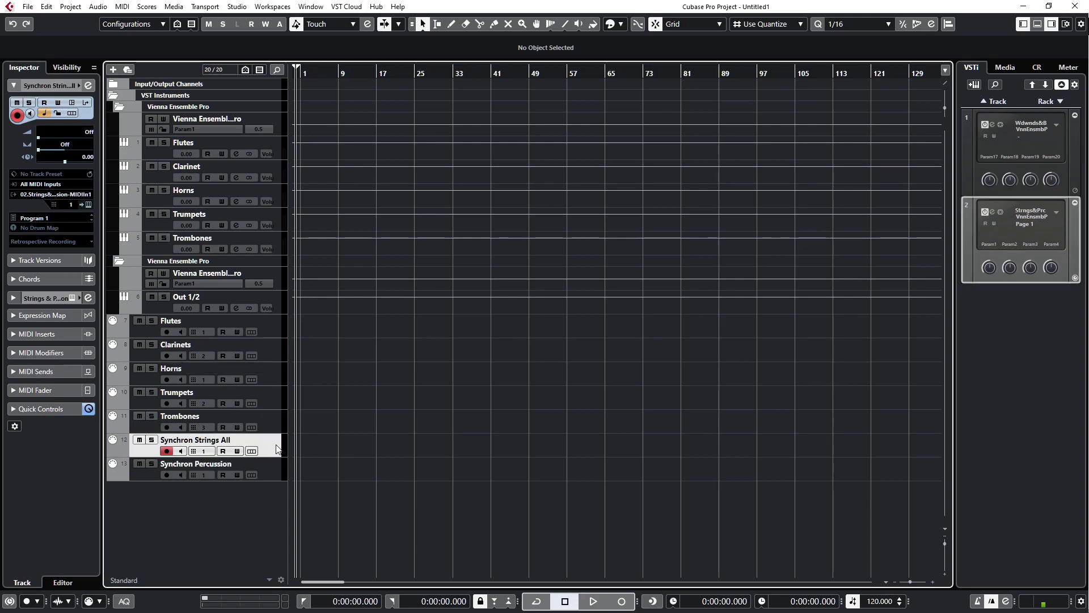
click(59, 194)
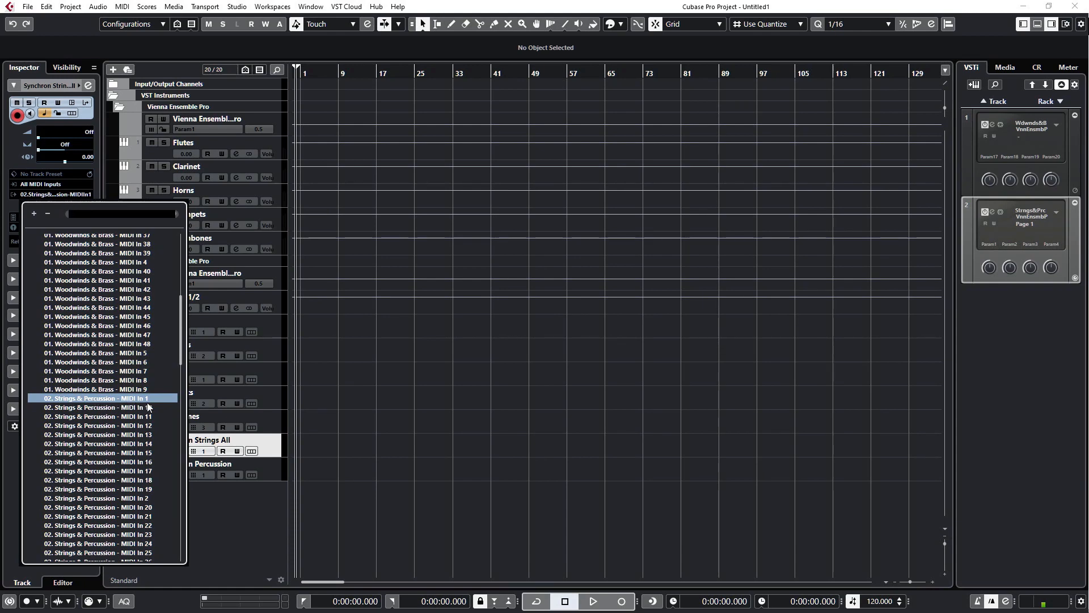
click(255, 468)
right_click(265, 472)
key(Escape)
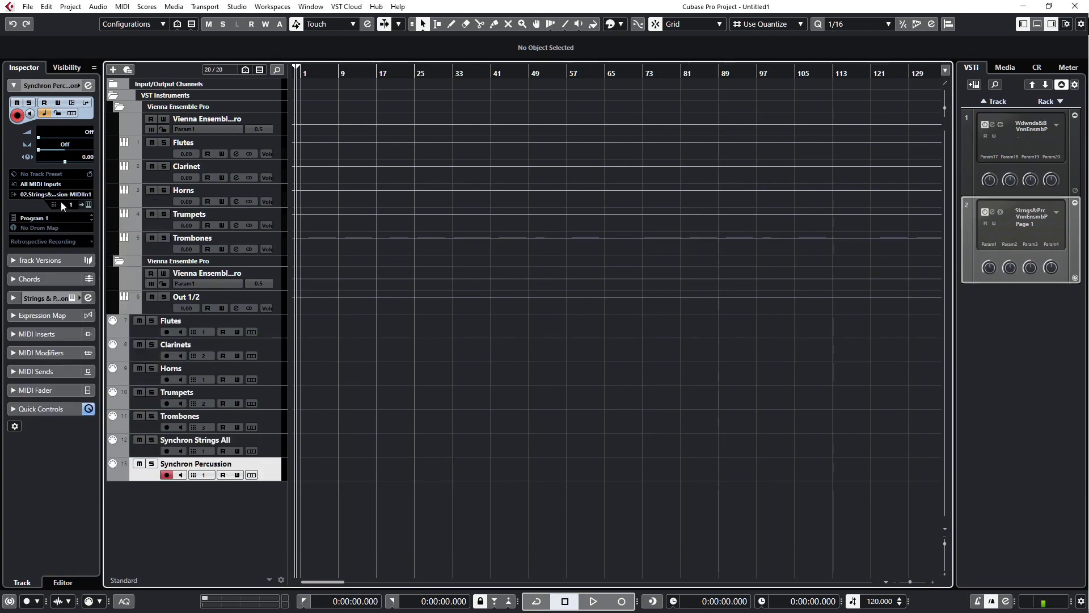
click(80, 194)
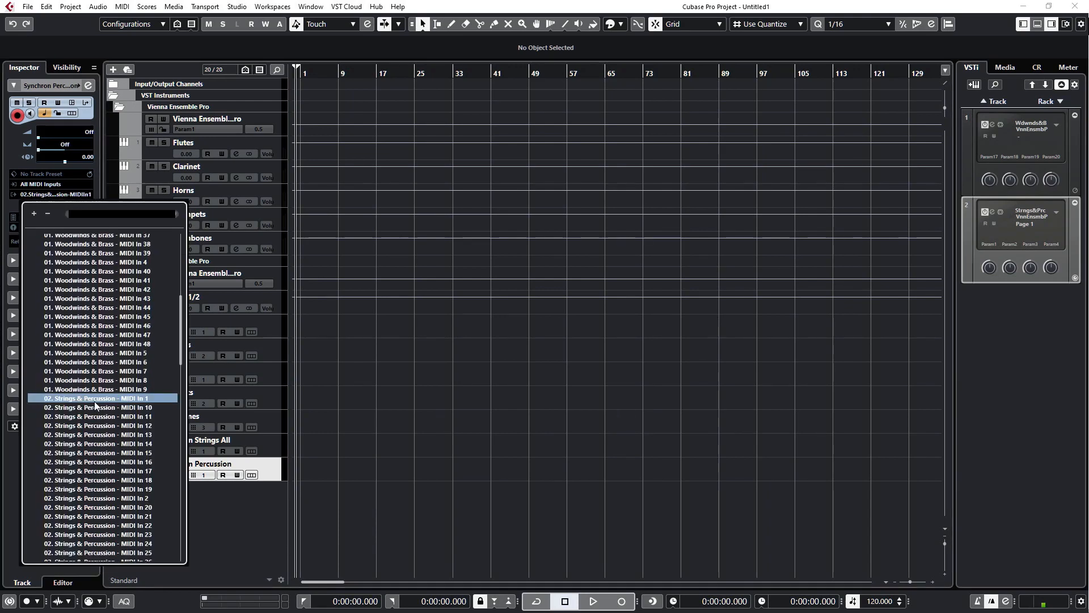
click(146, 499)
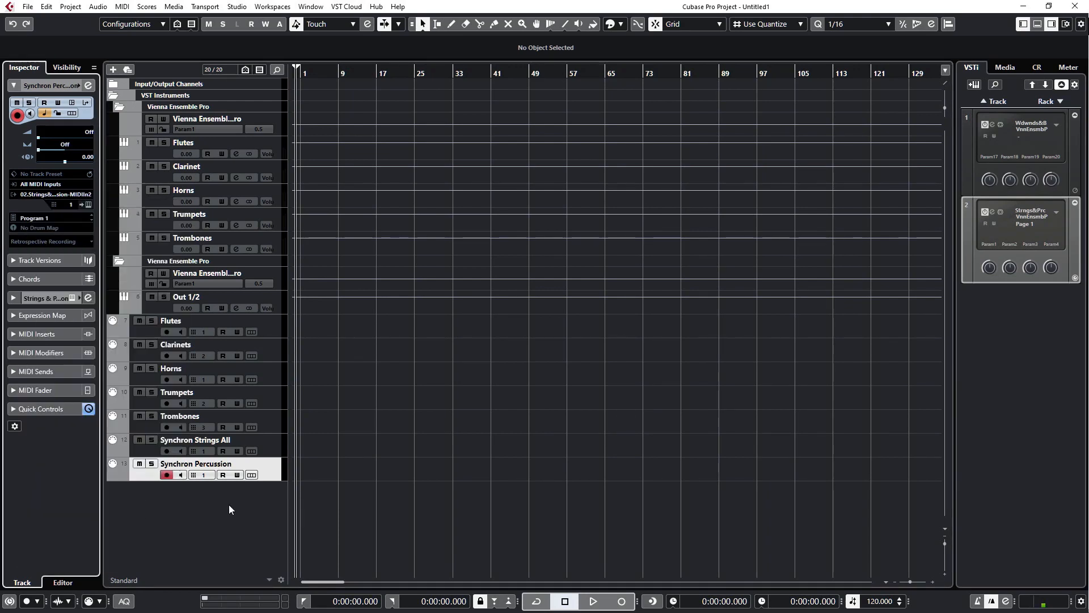
Select the Synchron Strings All track and activate the Out 3/4 stereo output of the Strings & Percussion instrument
click(279, 454)
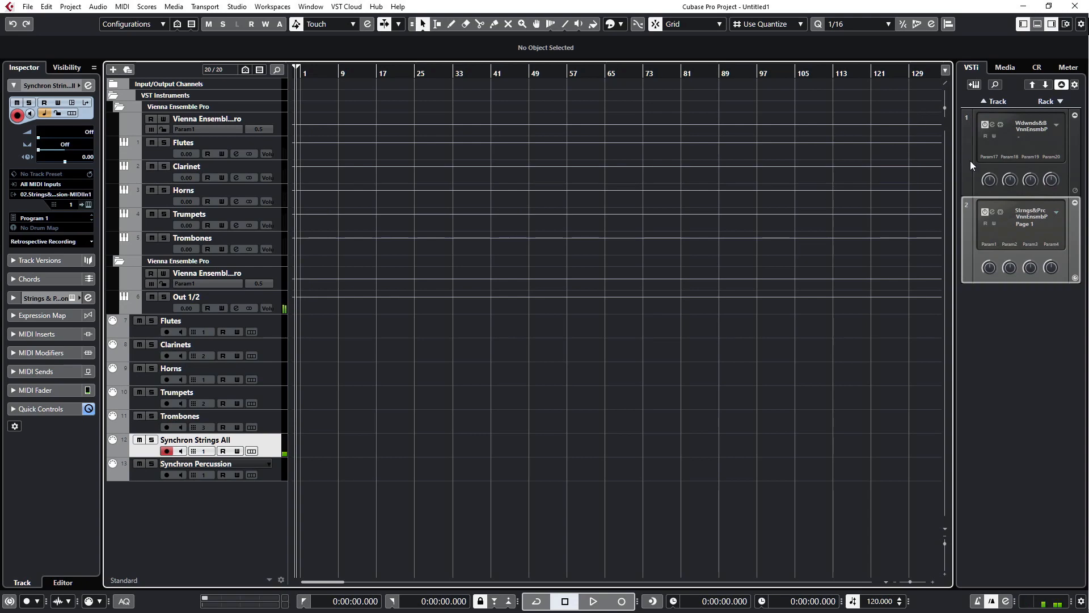
click(1054, 210)
click(1015, 237)
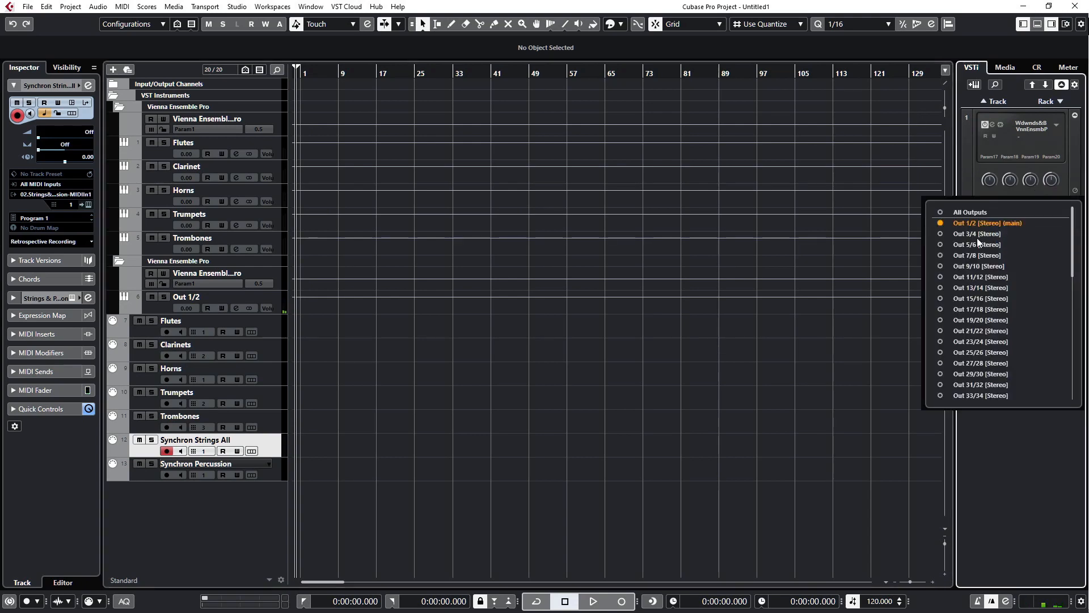
click(943, 233)
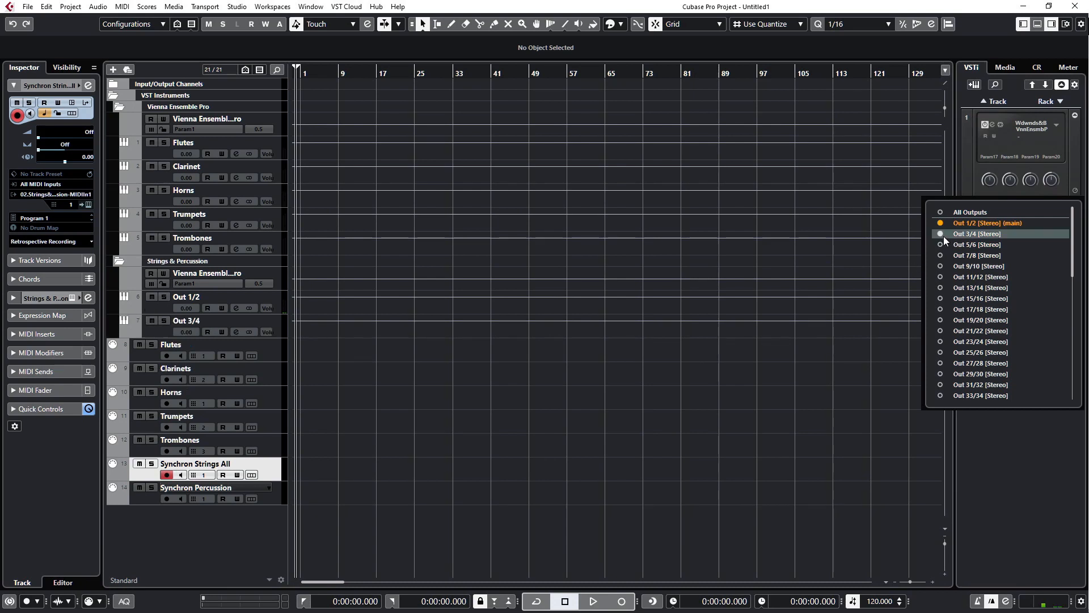
click(726, 557)
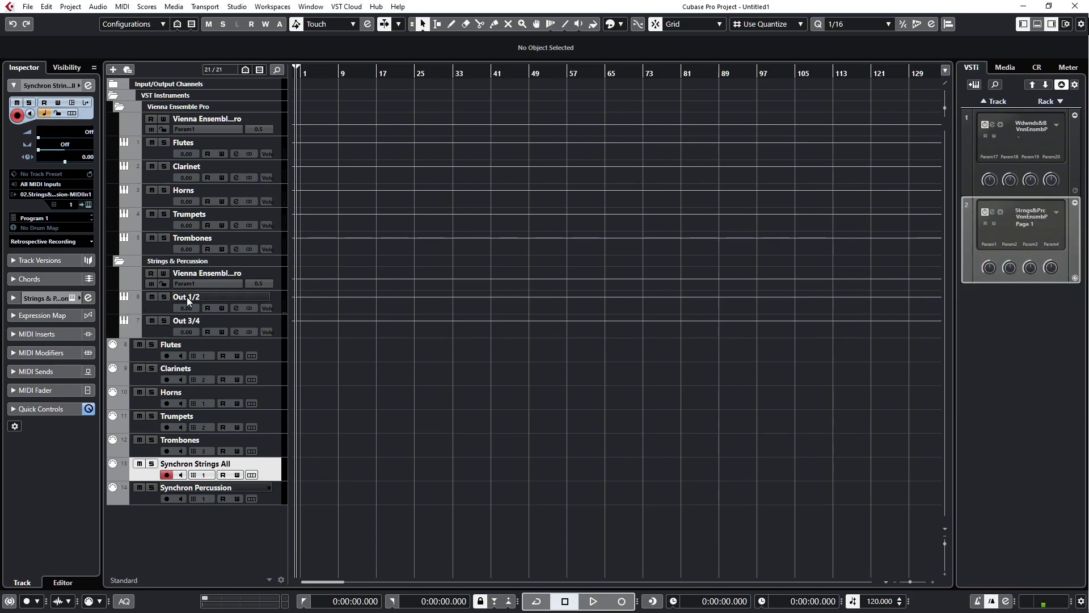
Select the Synchron Percussion track and, in Vienna Ensemble Pro Server, load preset 32a Bass Drum - Kol. Light VelXF MOD on its channel
click(218, 488)
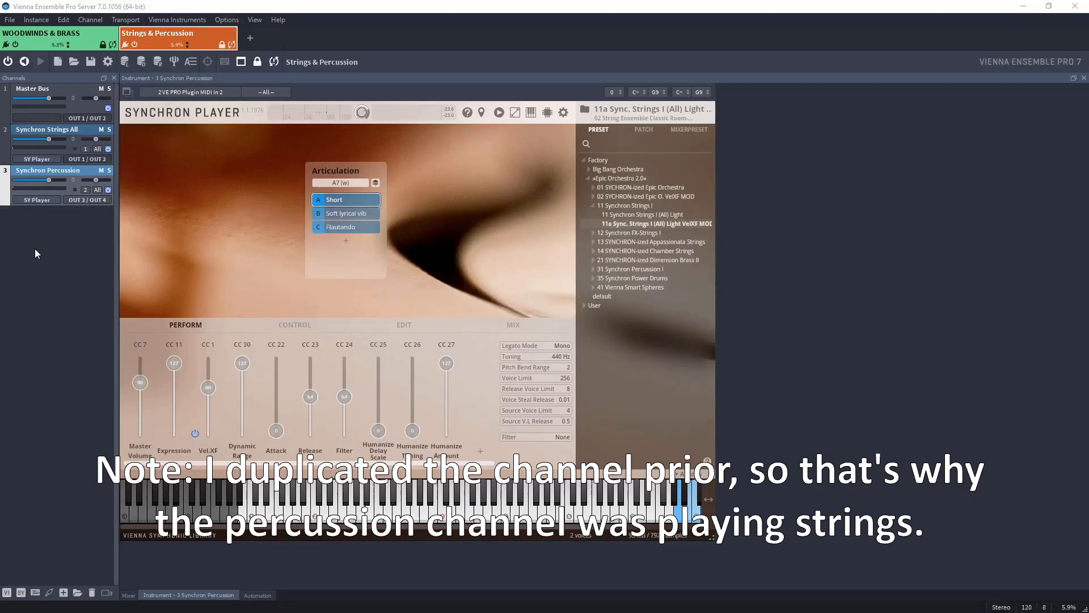
click(36, 249)
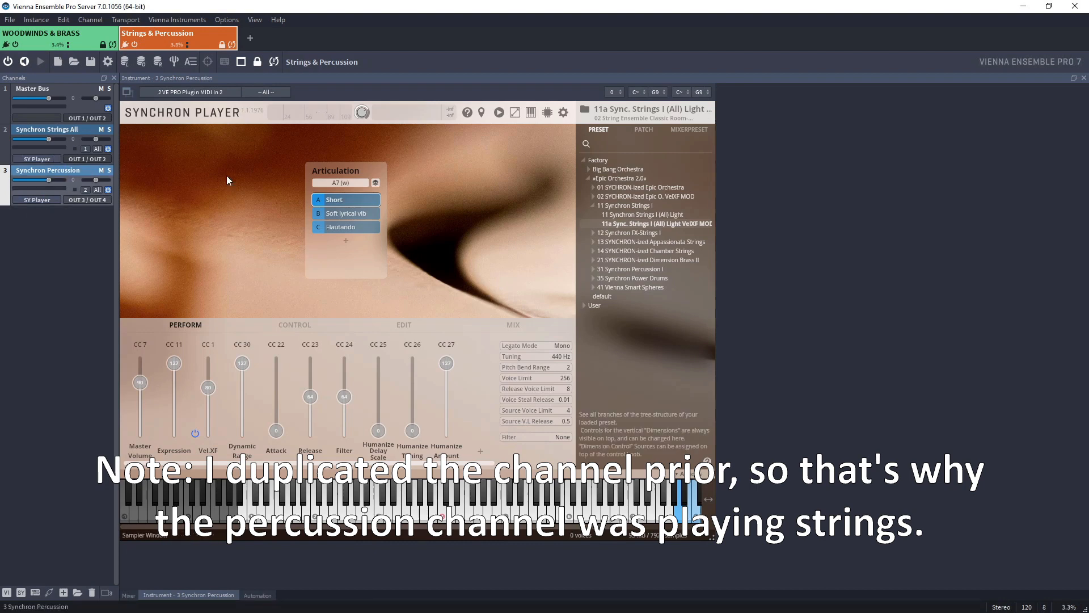
click(673, 270)
click(667, 279)
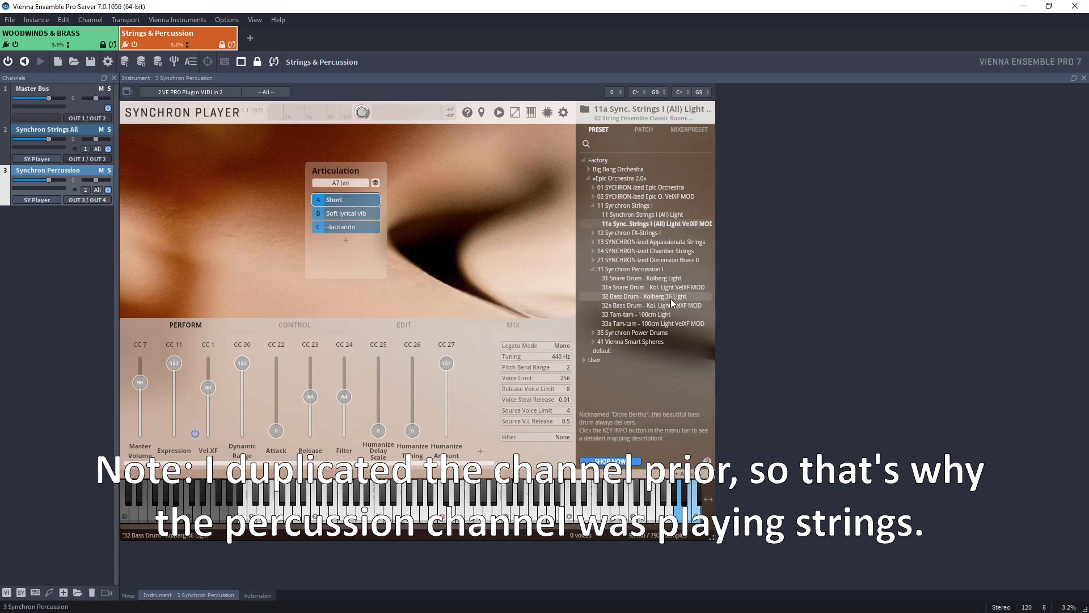
click(674, 305)
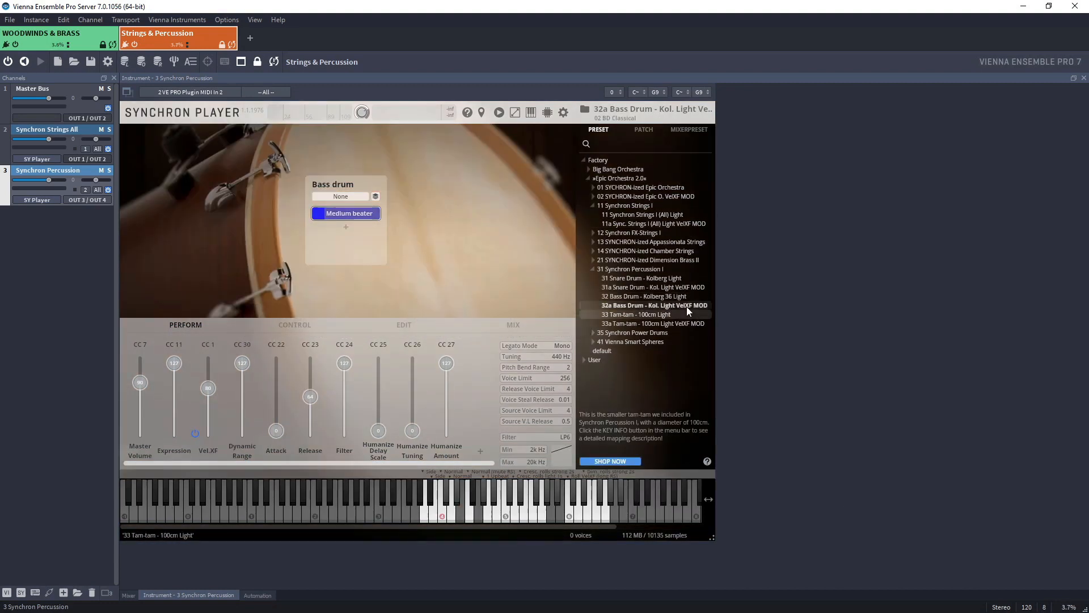
Compare the bass drum presets 32 and 32a on the Synchron Percussion channel, finishing with 32 Bass Drum - Kolberg 36 Light
click(682, 297)
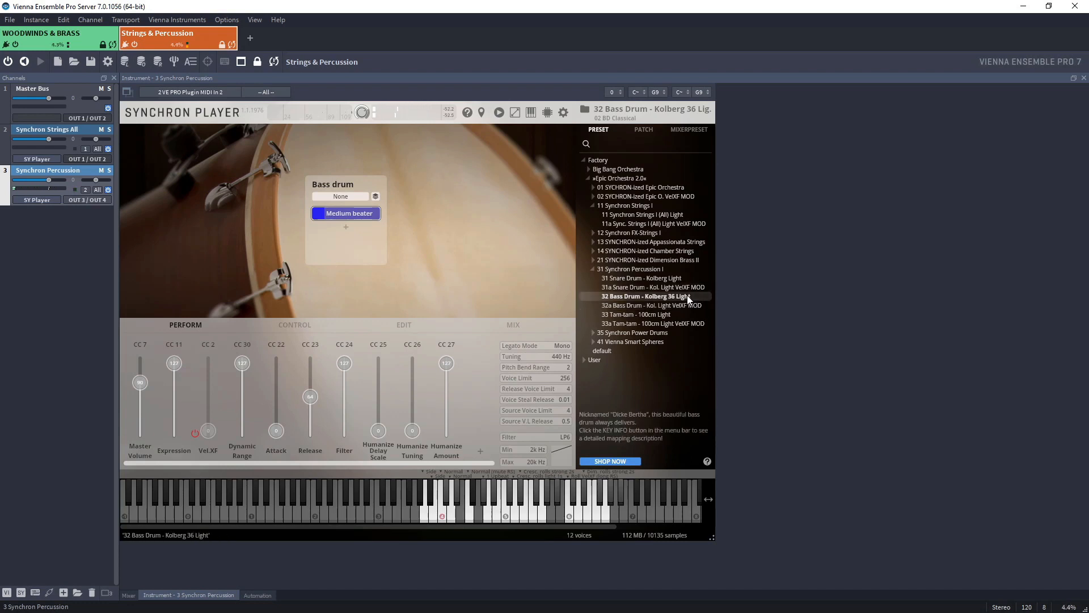
double_click(687, 305)
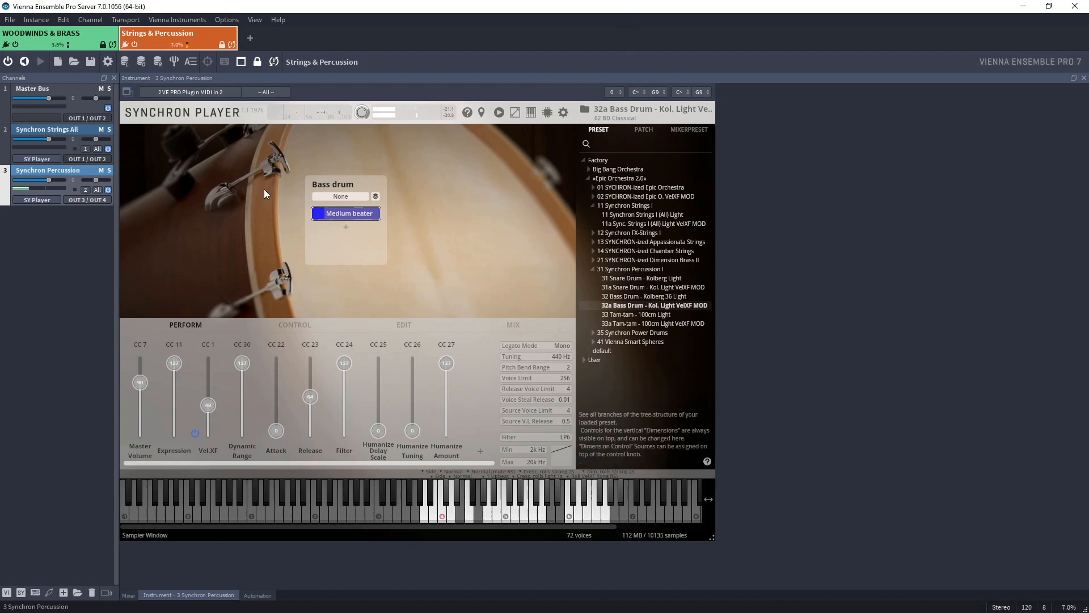
double_click(649, 295)
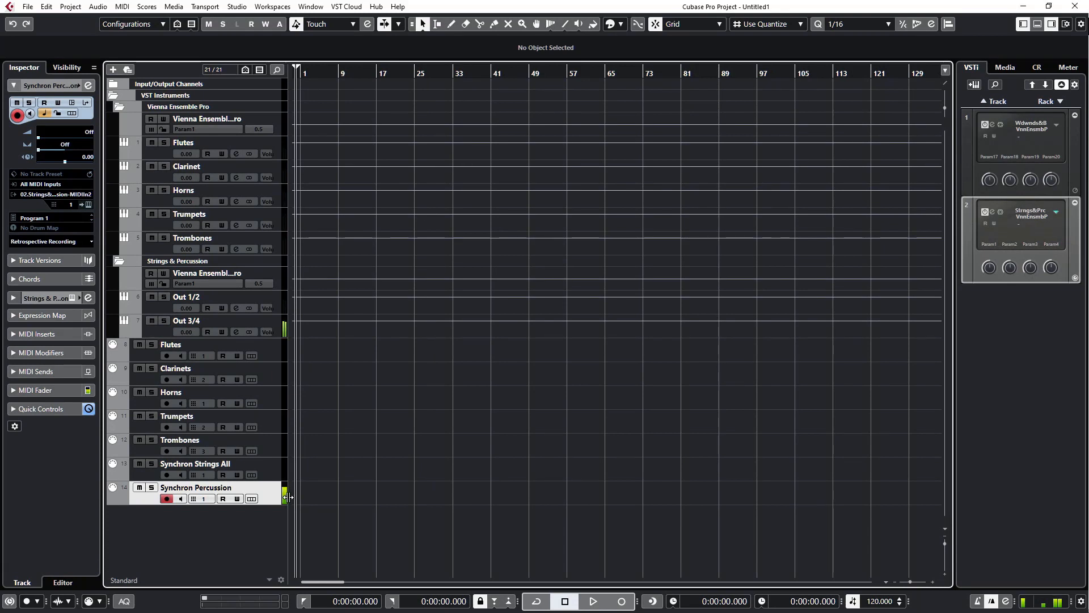
Rename the Strings & Percussion outputs Out 3/4 as Percussion and Out 1/2 as Strings, and check them in the MixConsole
double_click(185, 320)
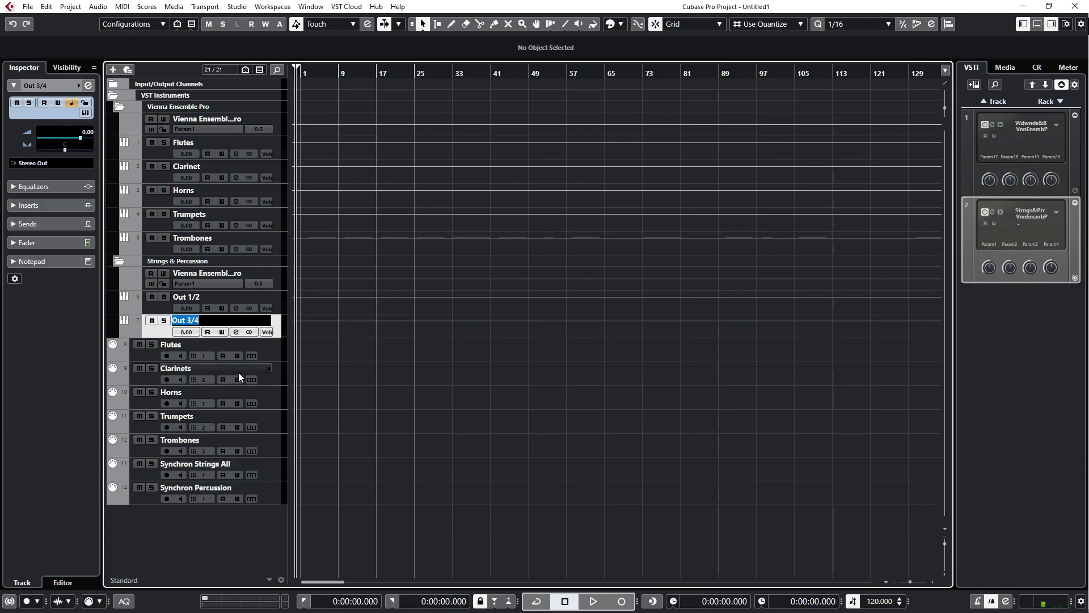
text(Percussion)
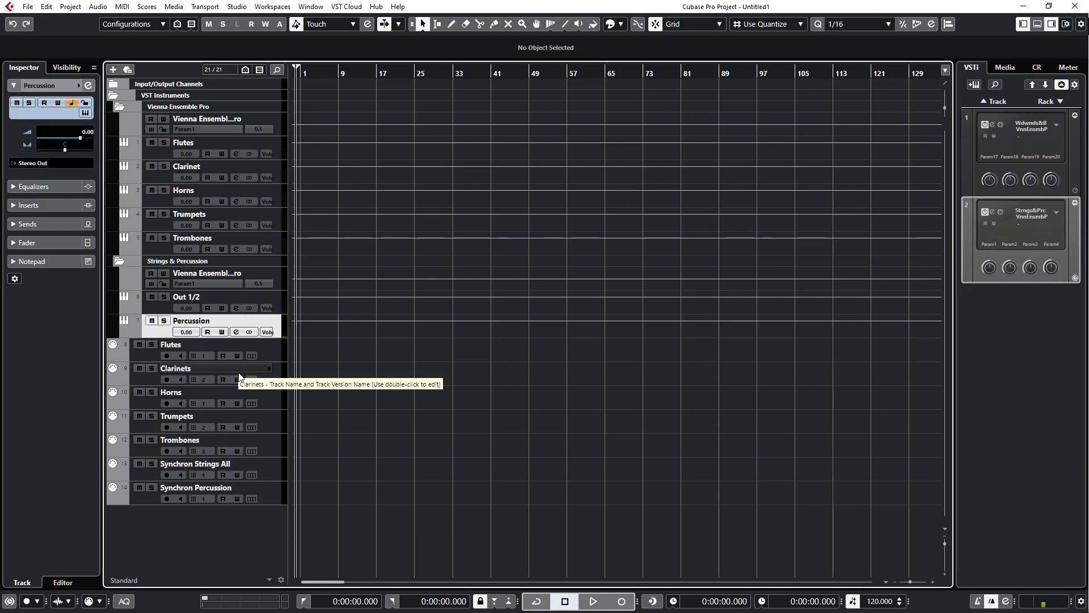
double_click(219, 294)
text(Strings)
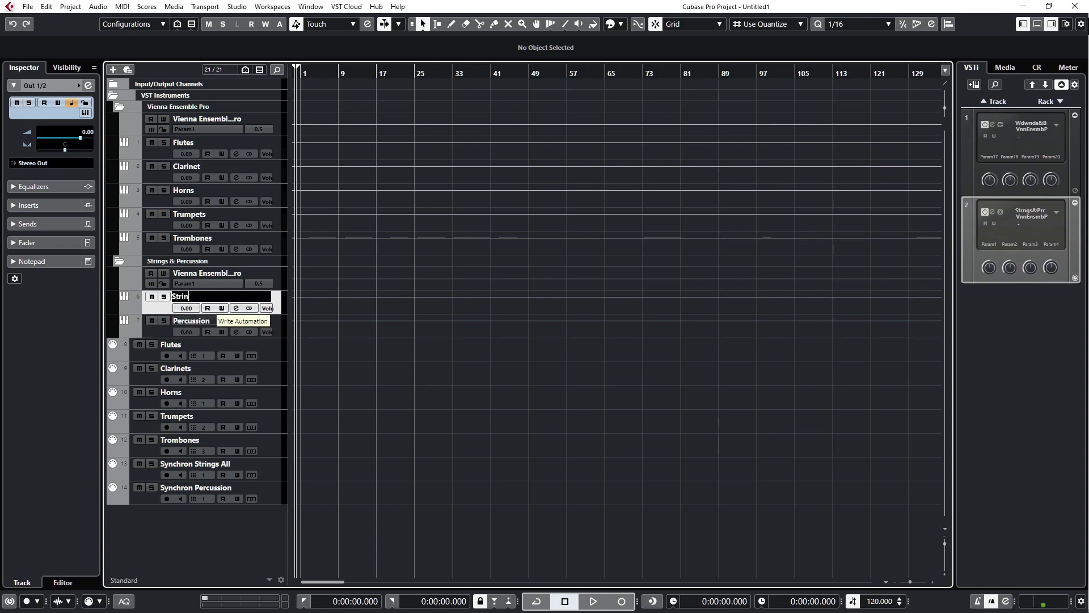
key(Return)
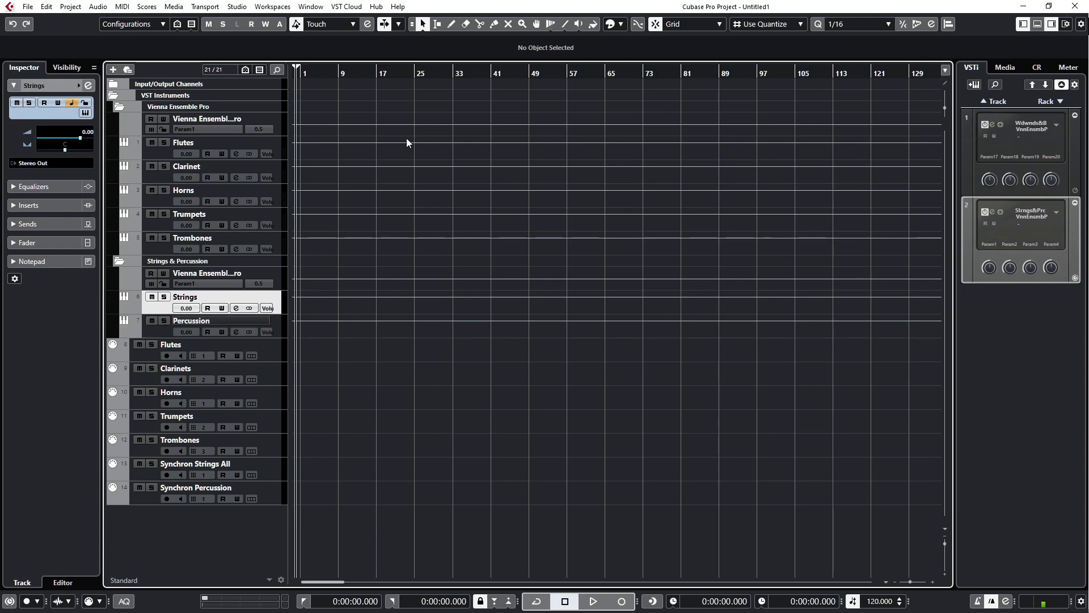
click(1037, 24)
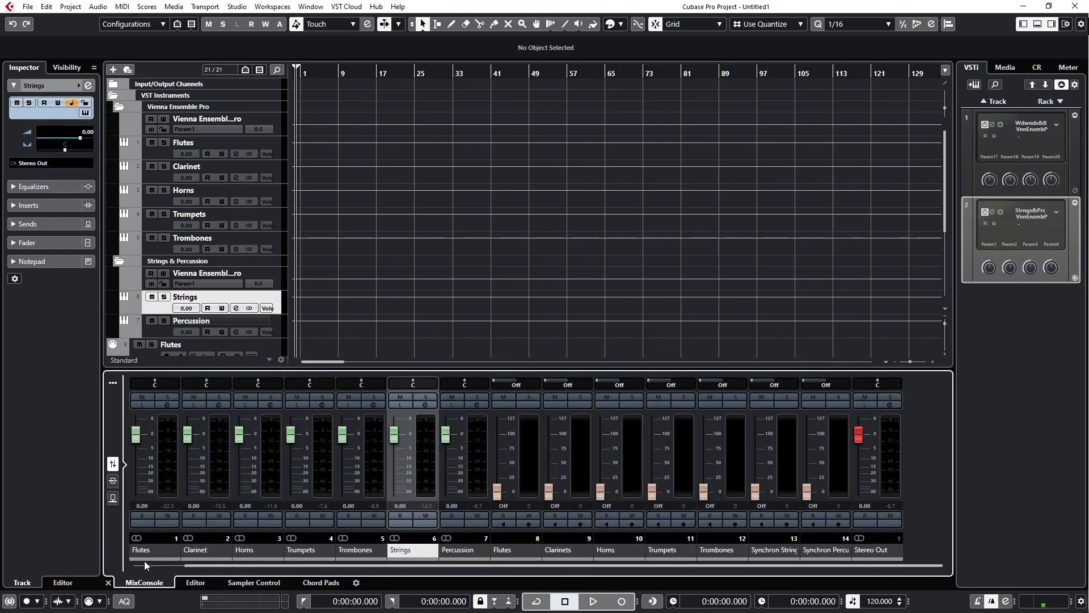
click(1042, 24)
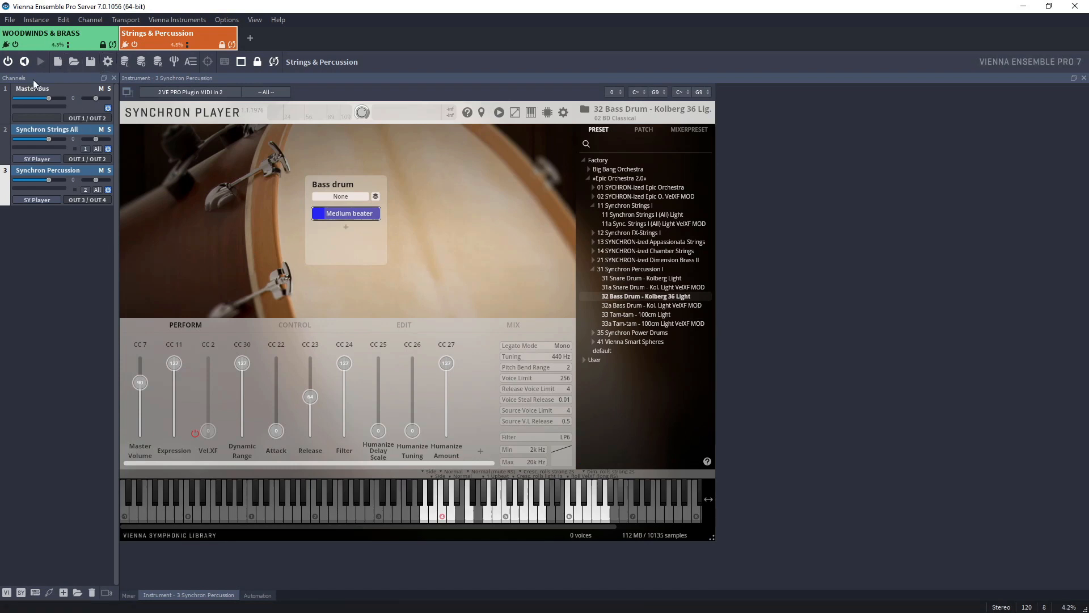
In Vienna Ensemble Pro Server, try the Soft lyrical vib articulation on Synchron Strings All and finish with Flautando, checking the mixer after each
click(27, 95)
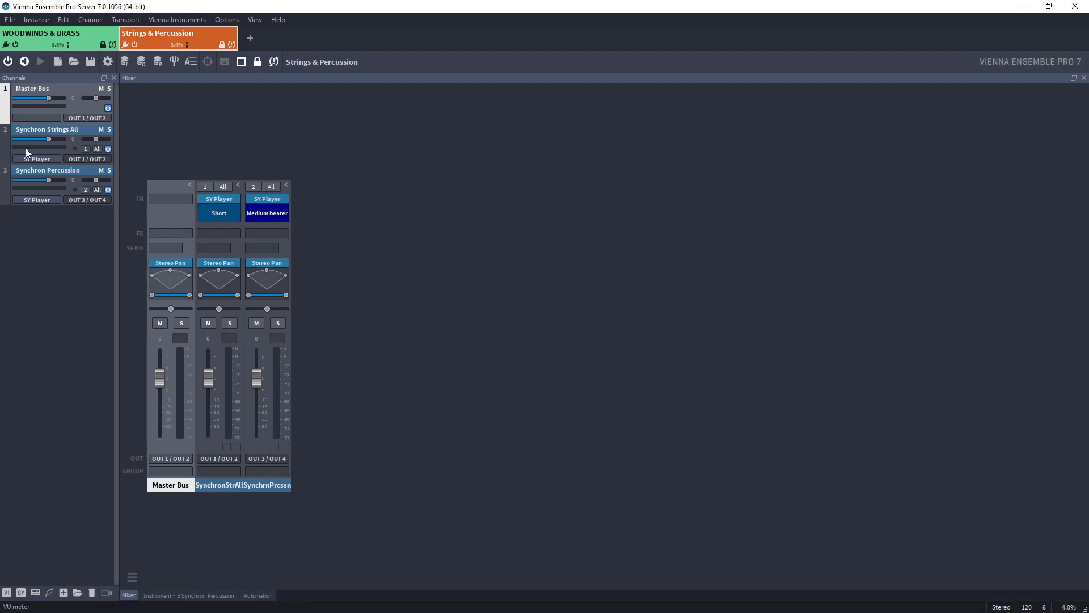
double_click(4, 158)
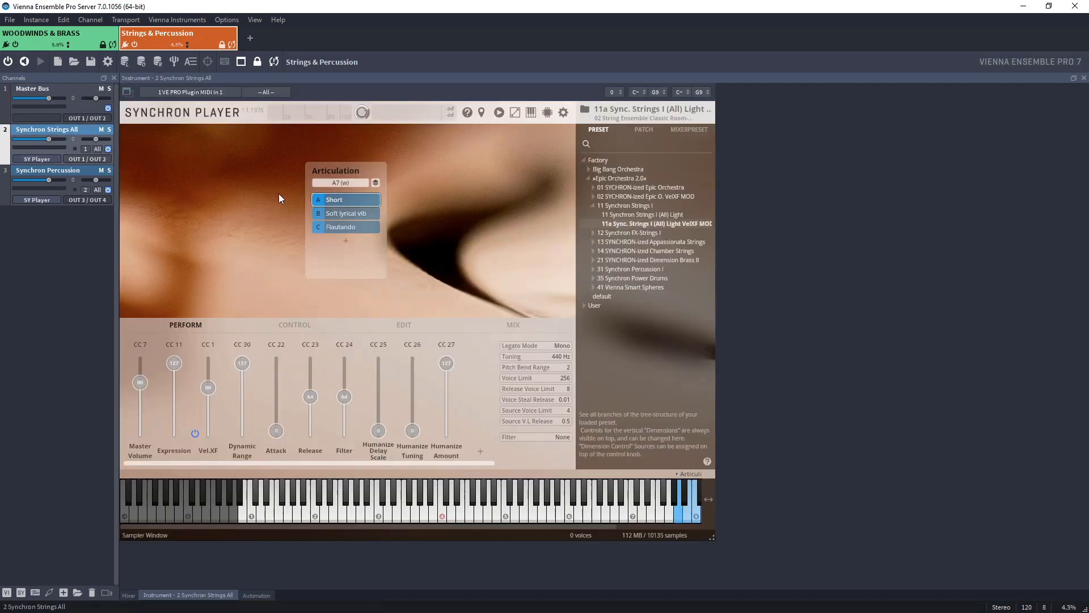
click(345, 216)
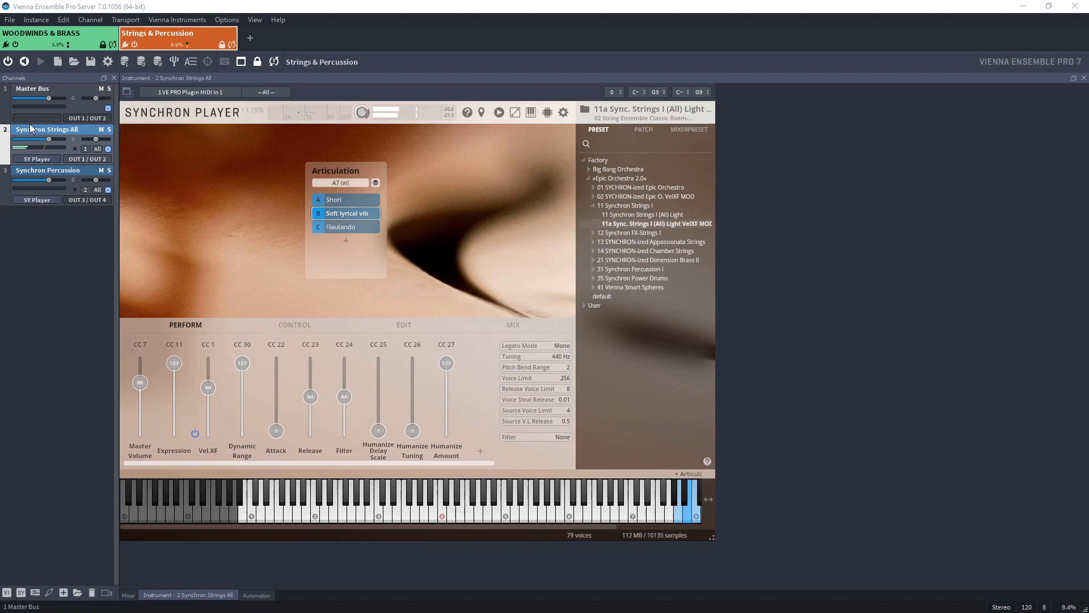
click(3, 113)
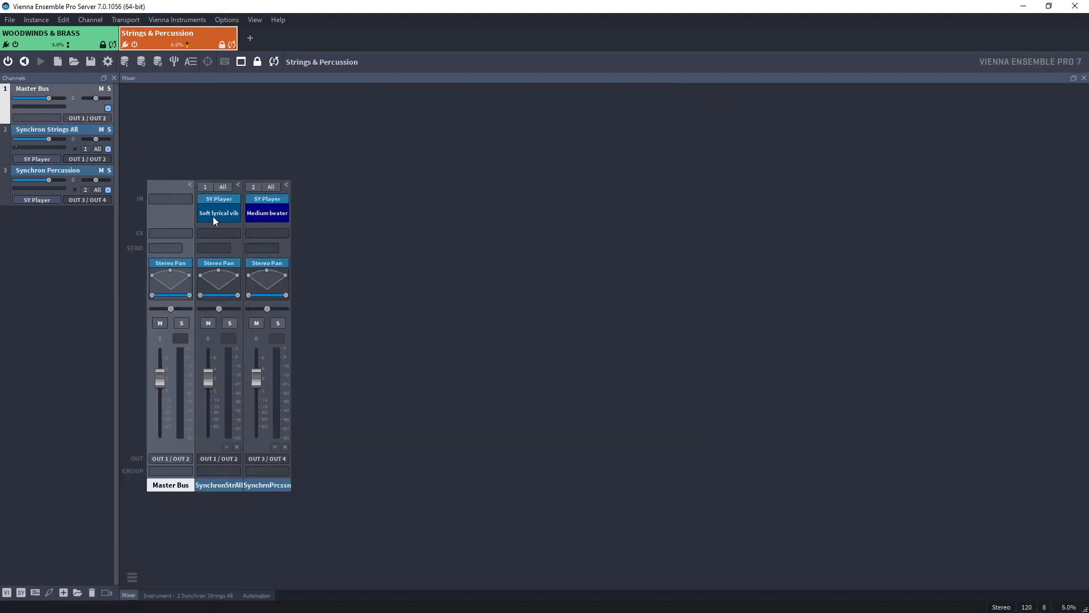
click(8, 154)
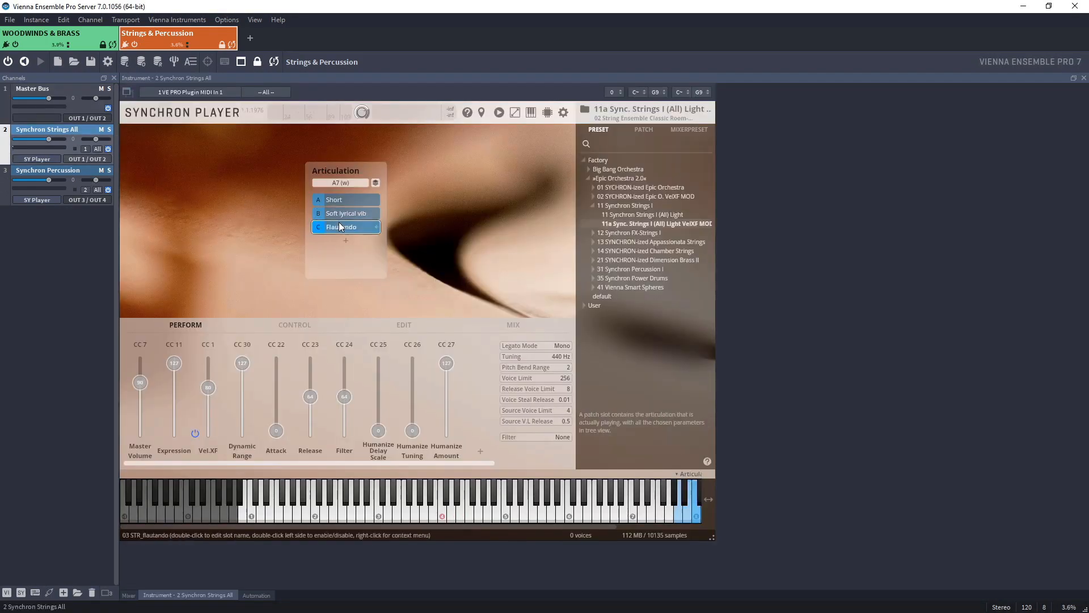
click(13, 114)
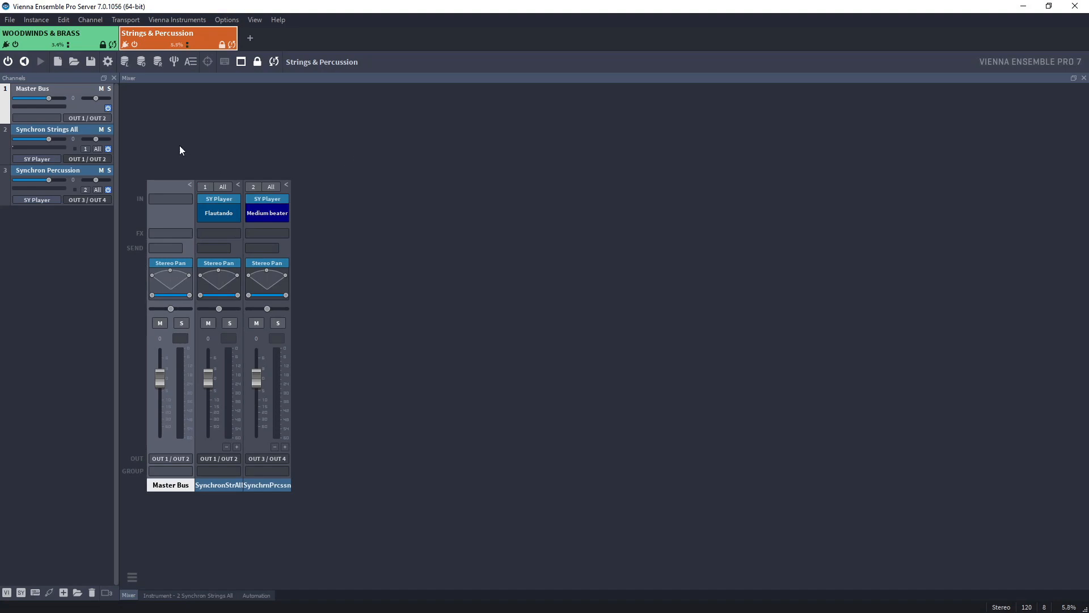
Compare the mixer of the WOODWINDS & BRASS instance with that of Strings & Percussion
click(35, 42)
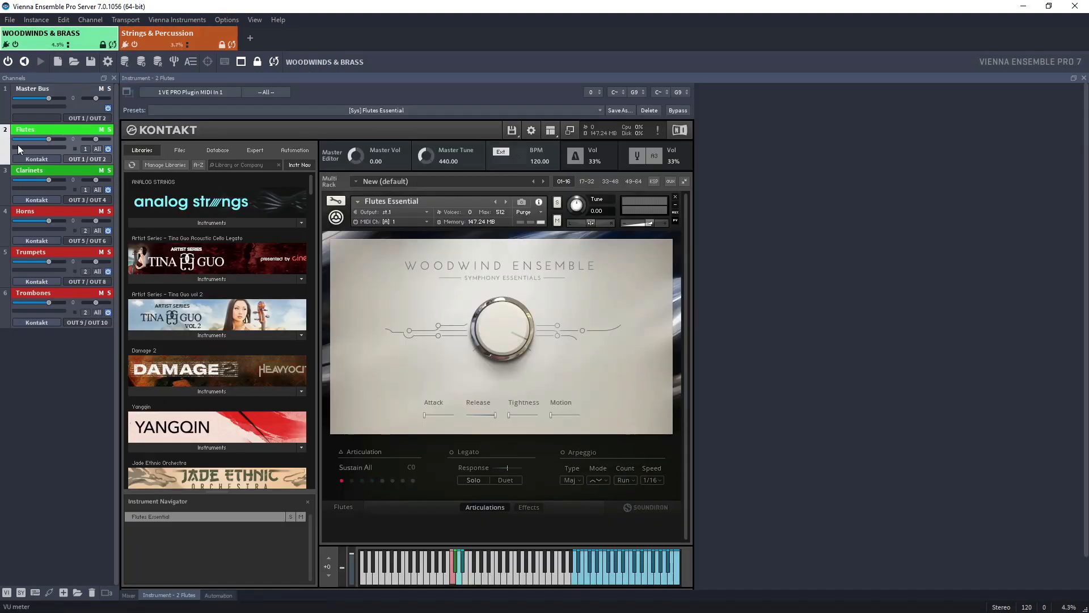
click(8, 117)
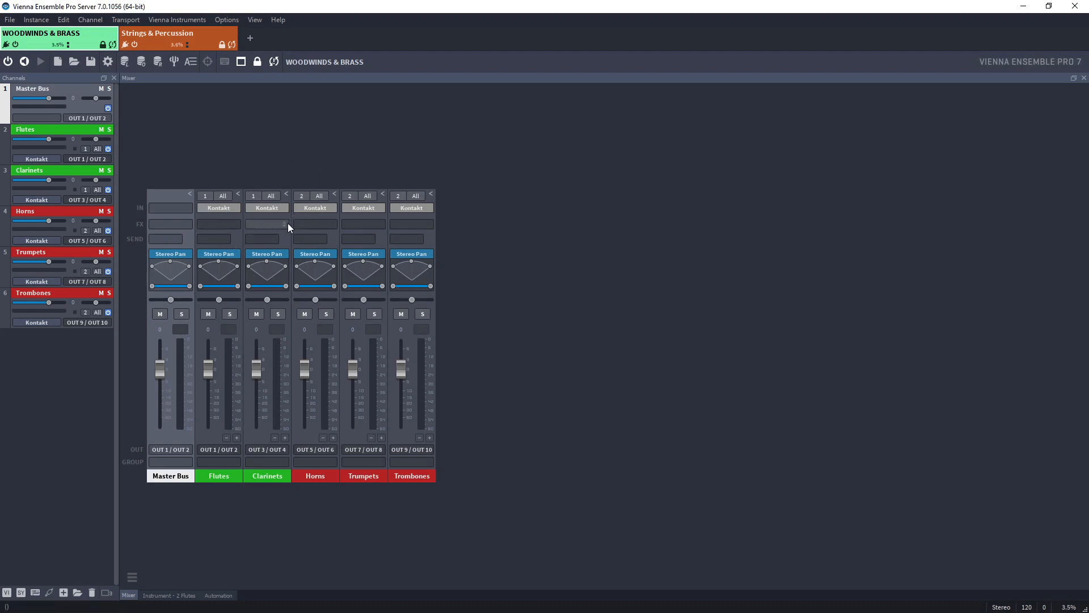
click(169, 37)
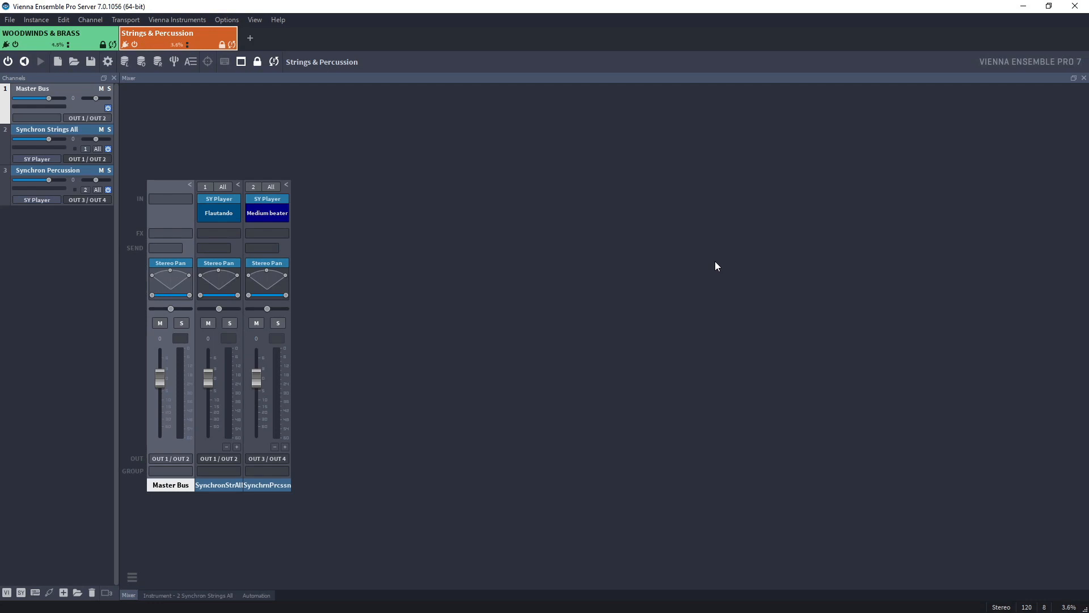
Open the Automation Mapping view and place it beside the Synchron Strings All instrument
click(97, 22)
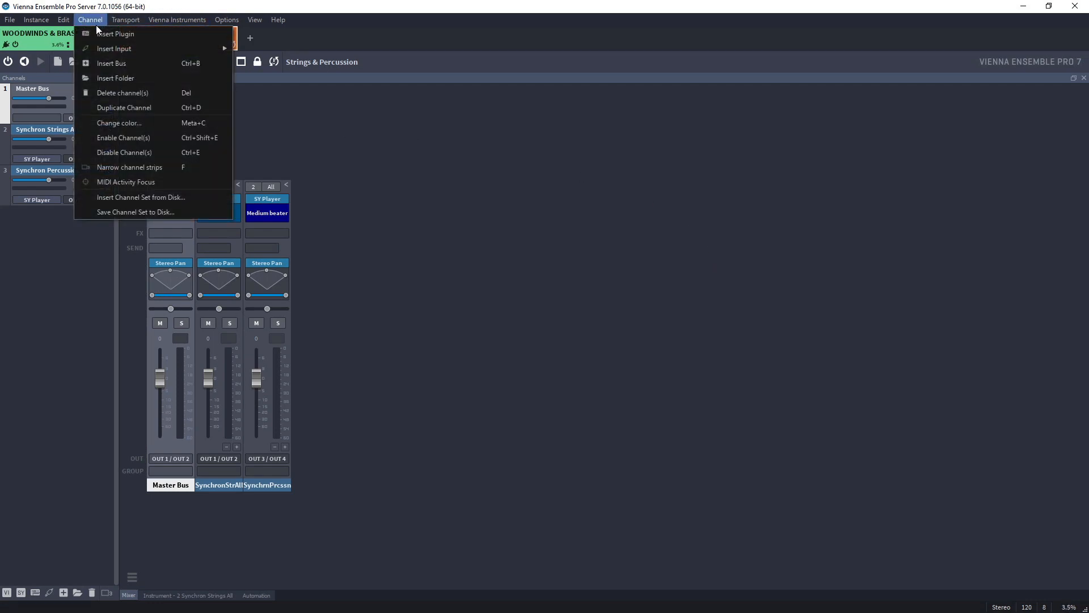
mouse_move(217, 23)
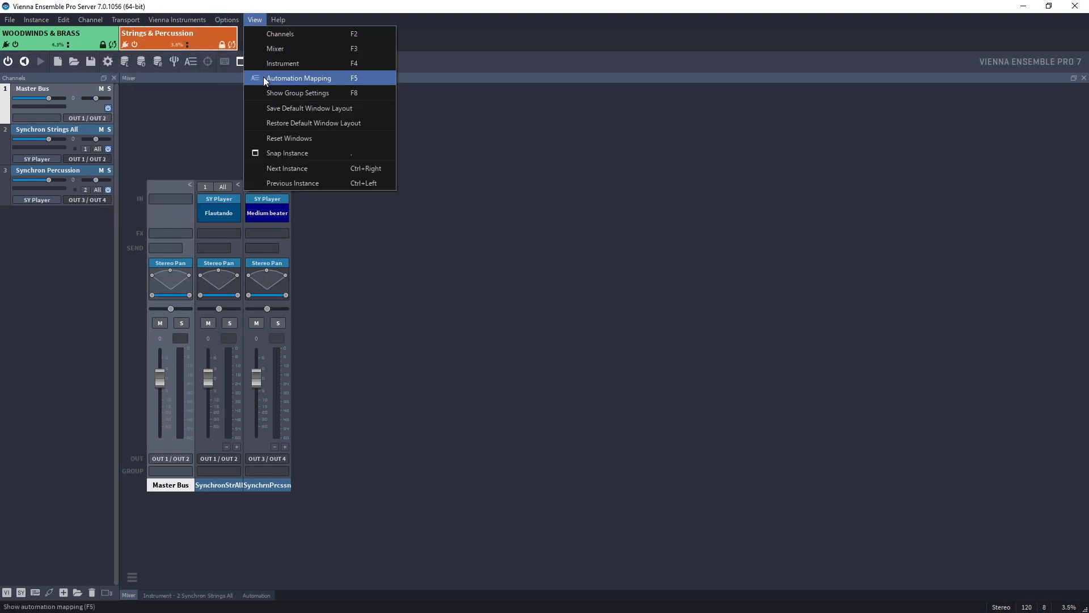
click(263, 77)
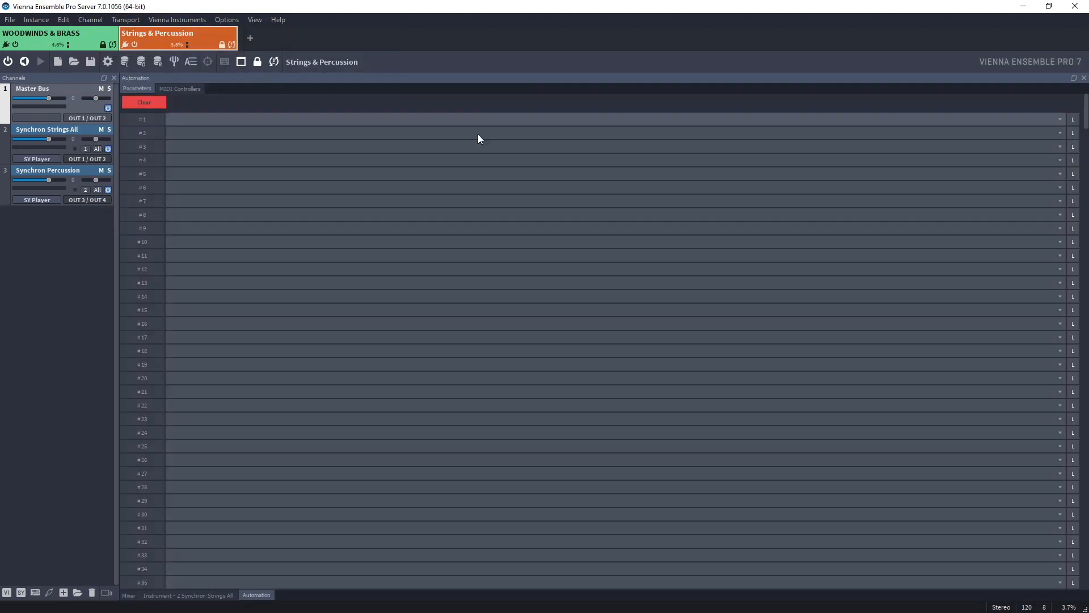
click(1074, 78)
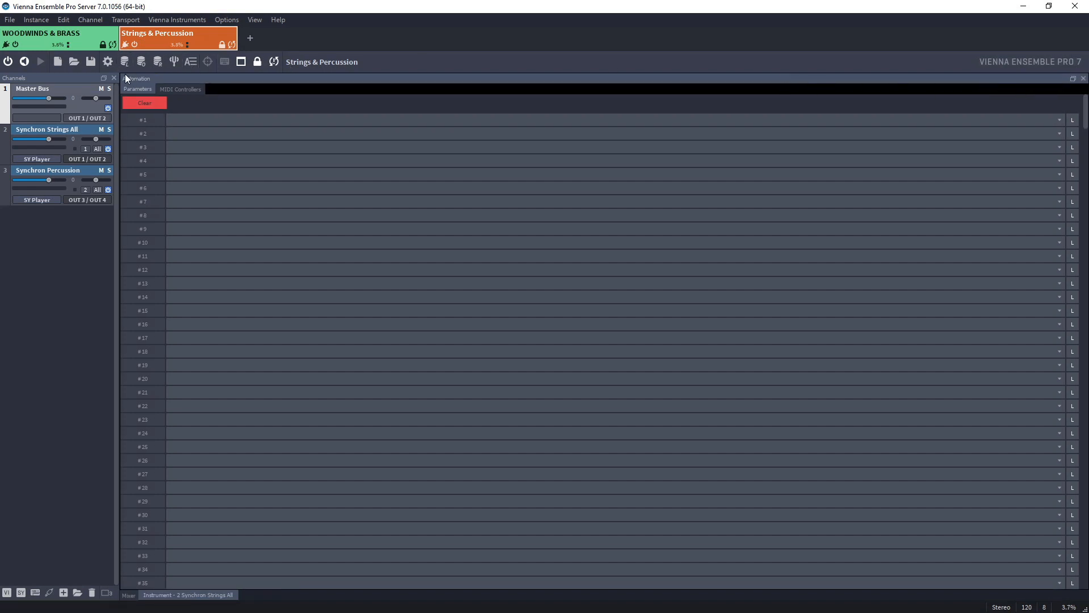
drag(122, 72, 736, 67)
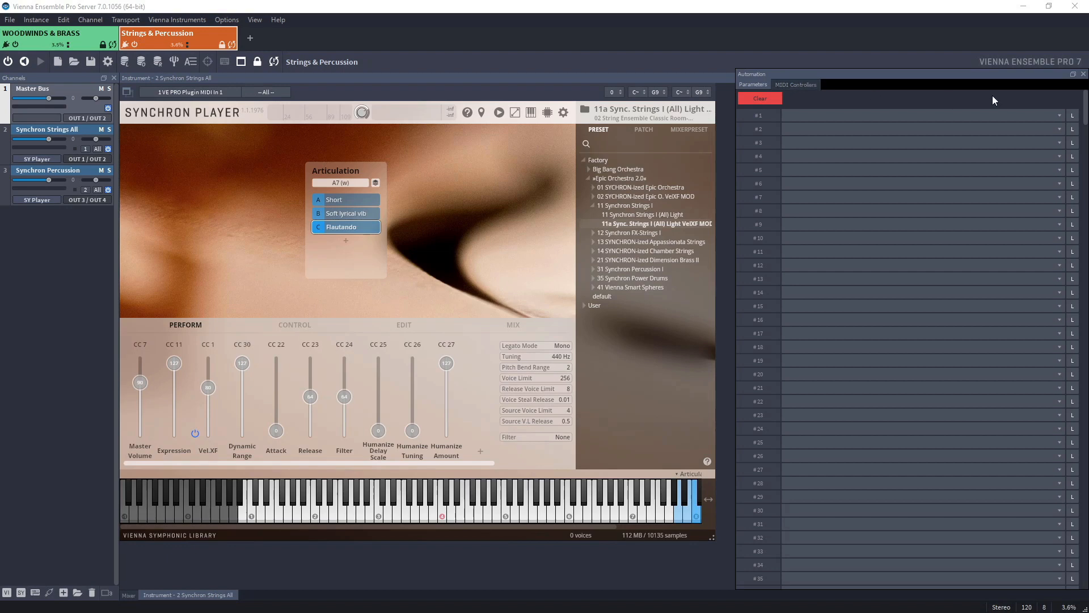
Learn Synchron Strings All Vel.XF as automation parameter #1, and the Flutes Attack as parameter #1 of the WOODWINDS & BRASS instance
click(1072, 116)
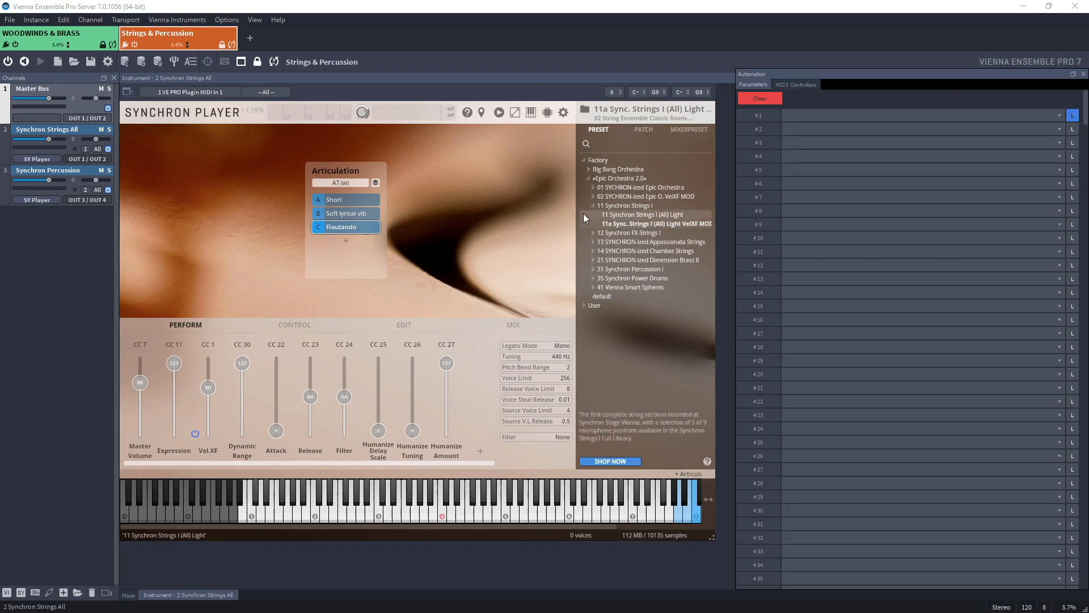
drag(209, 392, 208, 364)
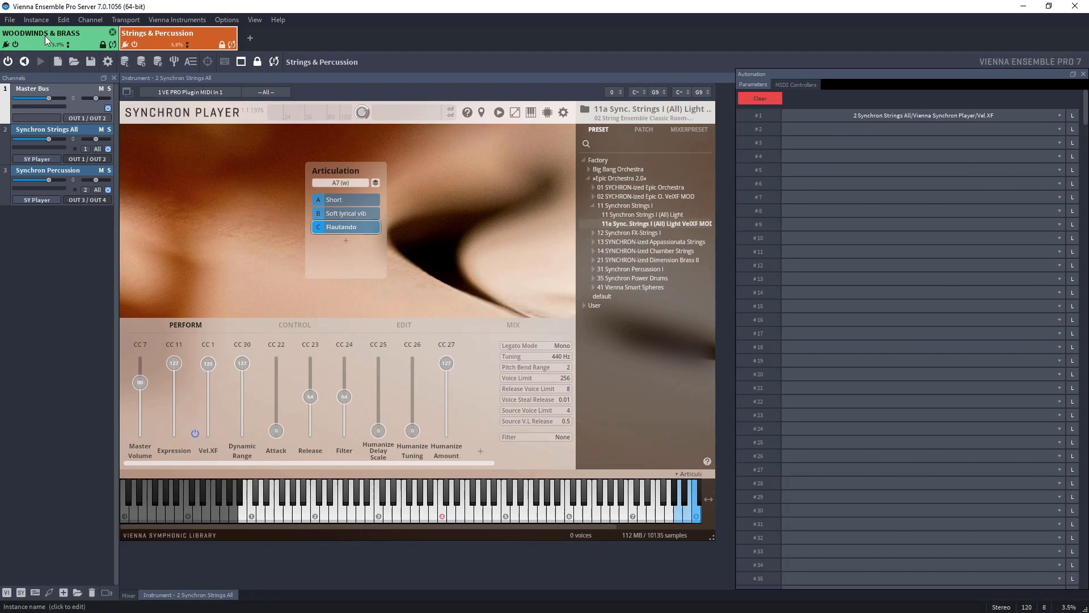
click(64, 35)
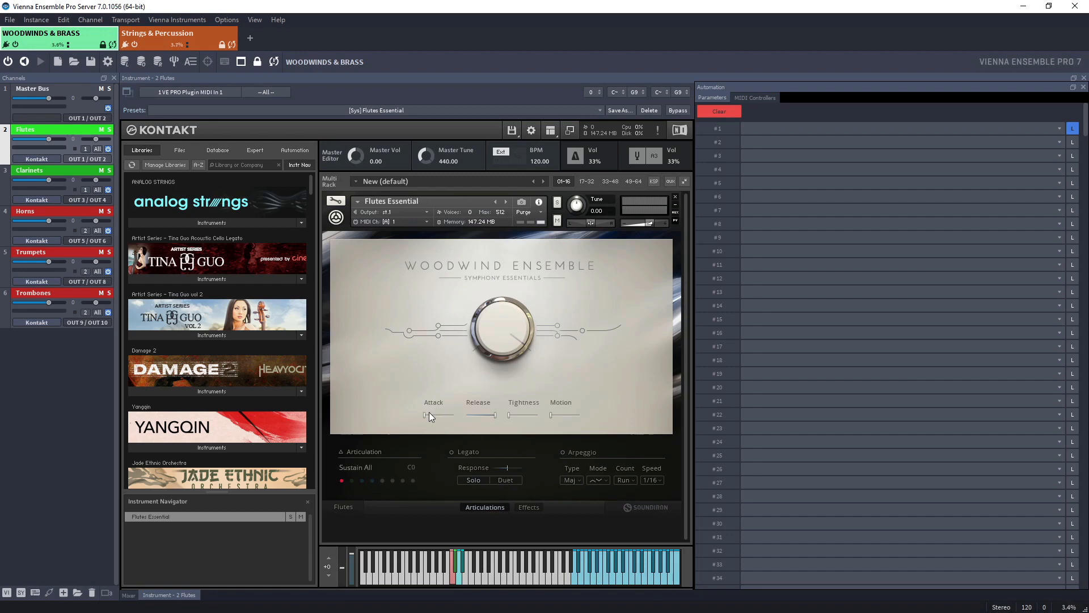
drag(433, 416, 454, 416)
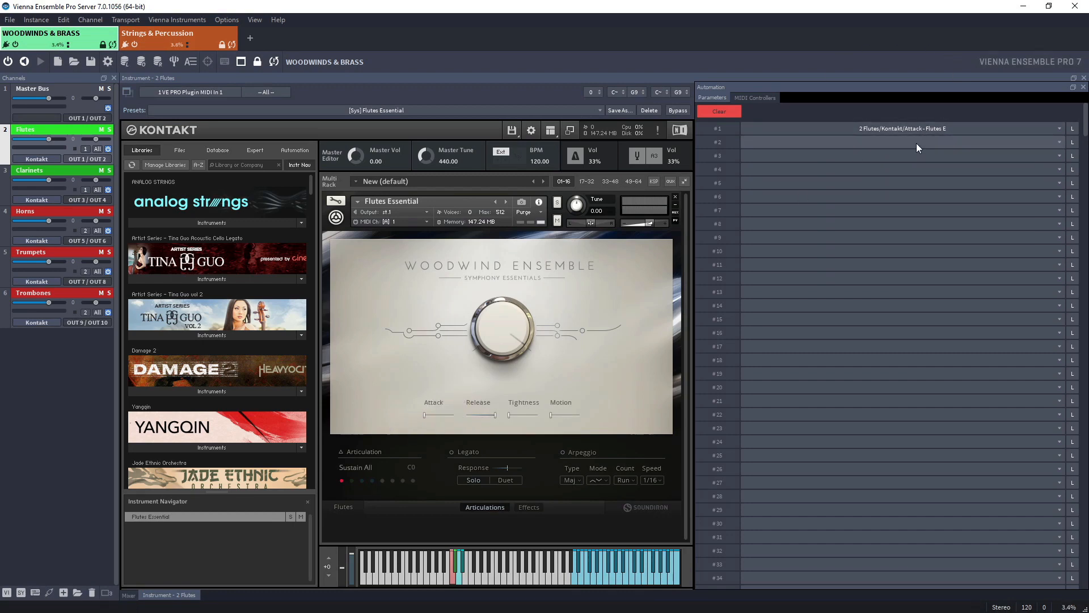
Add a MIDI controller mapping in WOODWINDS & BRASS and learn loopMIDI Port A, Channel 1, CC 2 as its source
click(762, 97)
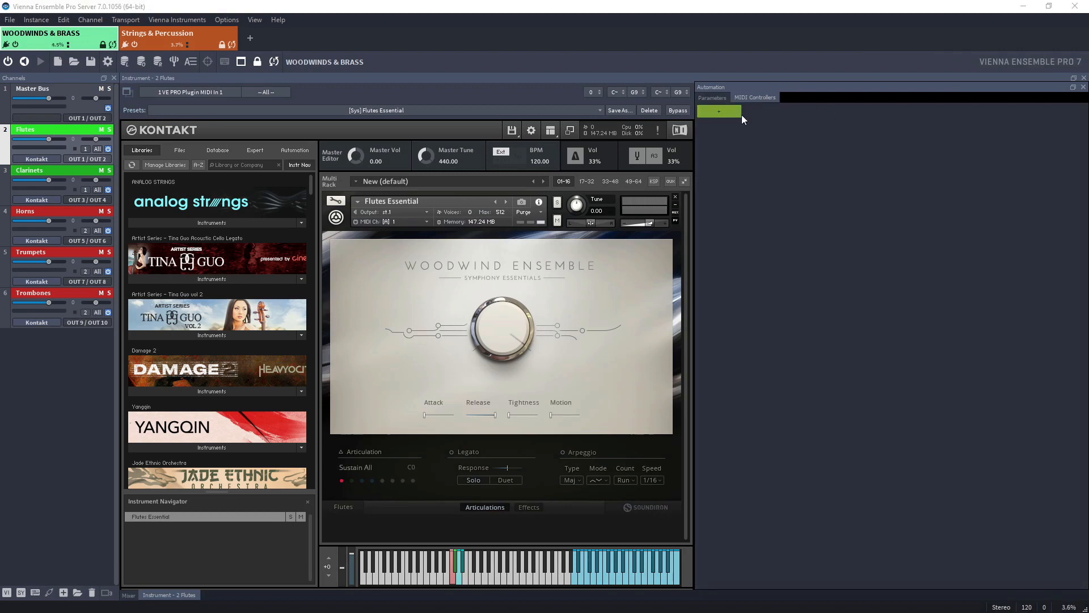
click(727, 113)
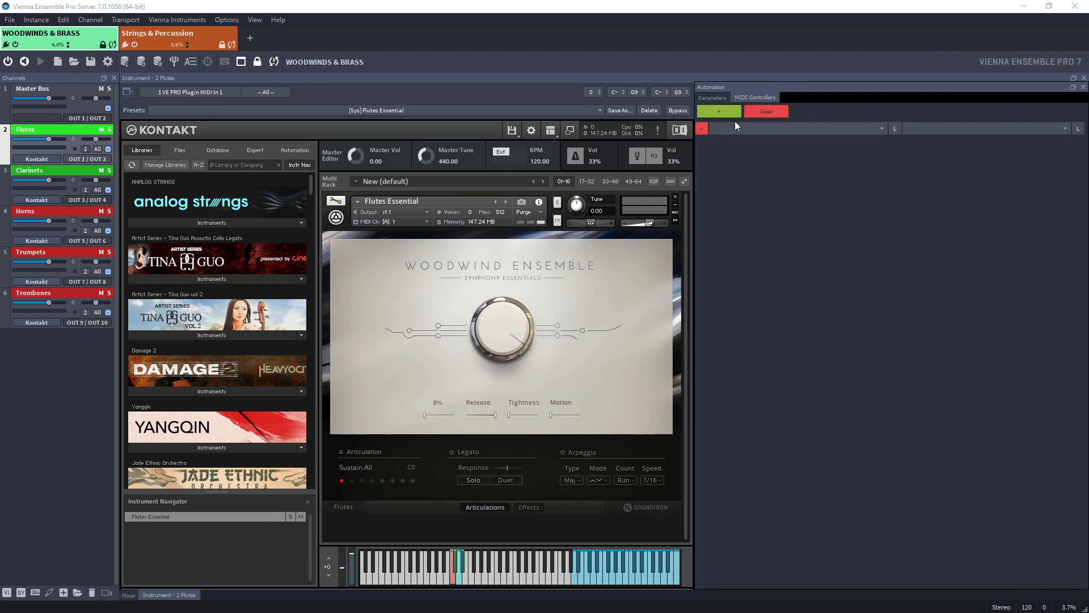
click(894, 130)
Learn the Low Gain of the Flutes EQ effect as the CC 2 mapping's target, setting the gain to about 10.3 dB
click(1078, 129)
click(538, 505)
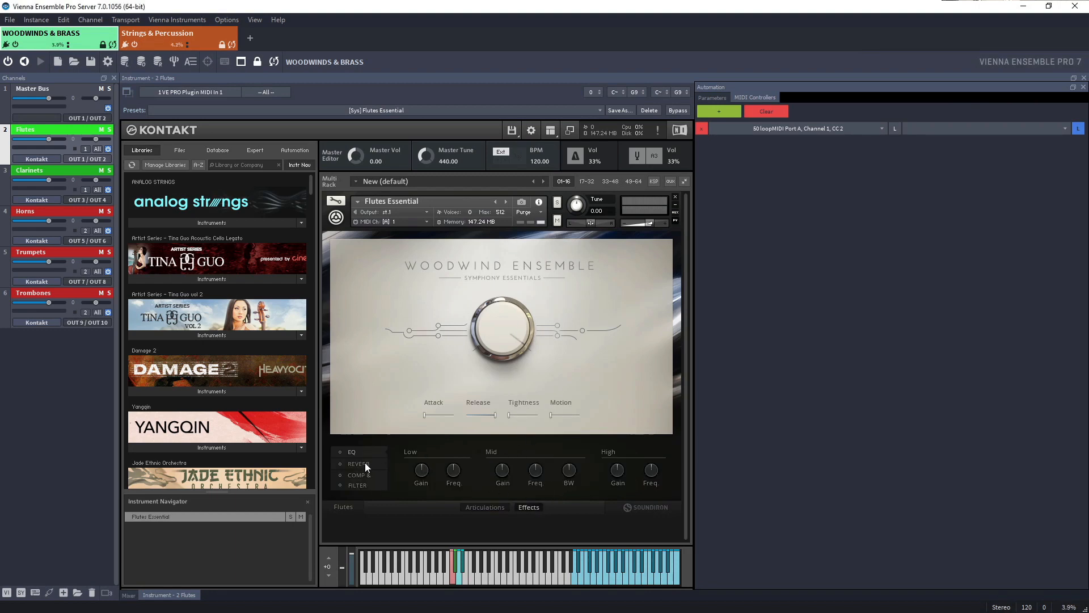
click(340, 452)
click(417, 474)
click(1078, 128)
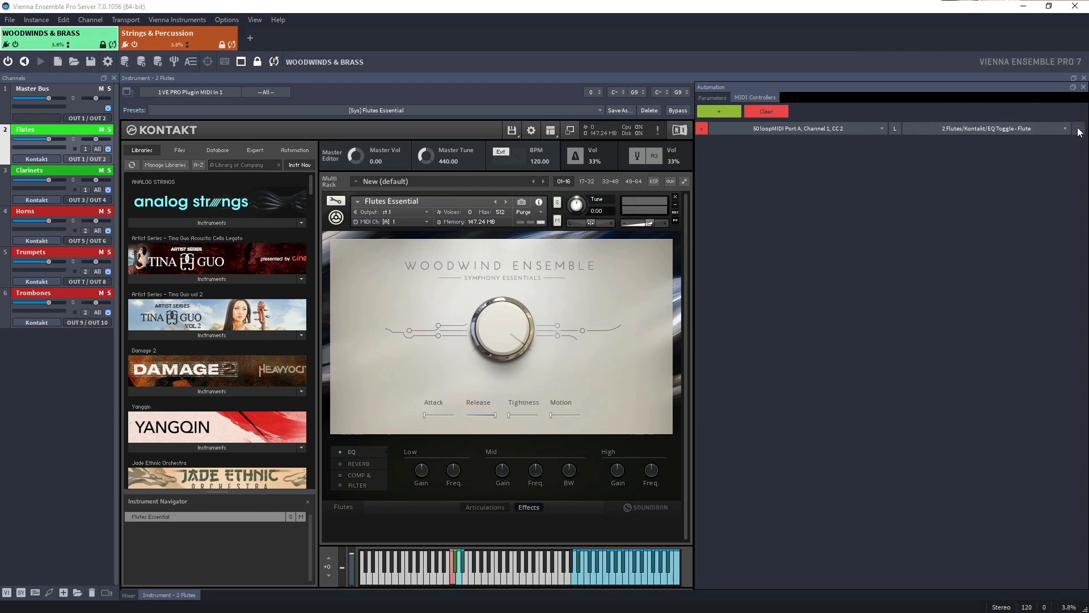
click(423, 469)
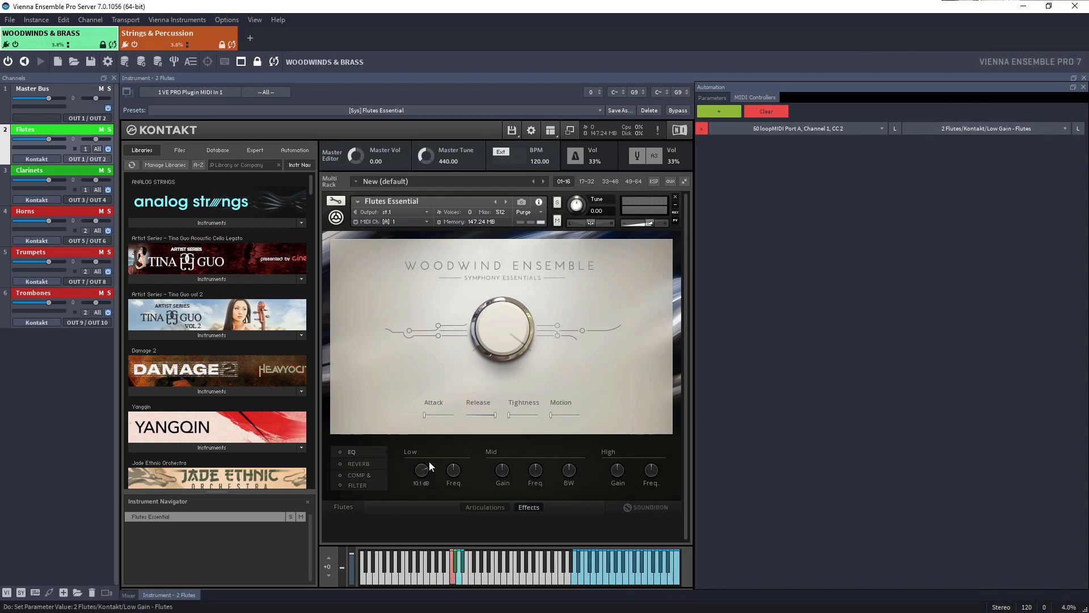
drag(428, 462, 428, 467)
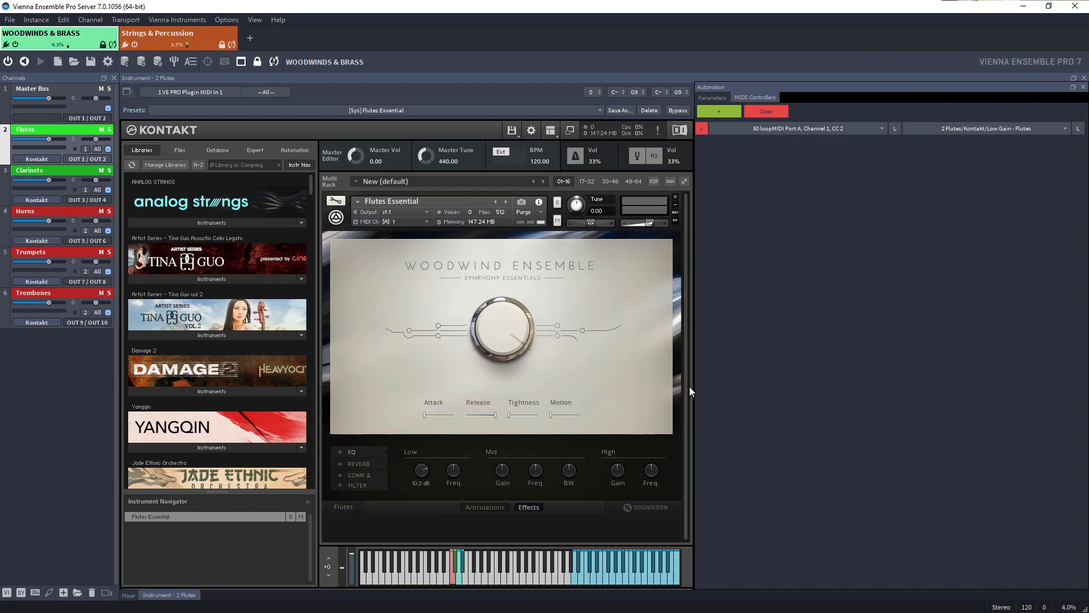
Examine Kontakt's own Learn MIDI CC# Automation option for the Flutes EQ Low Gain control
right_click(424, 469)
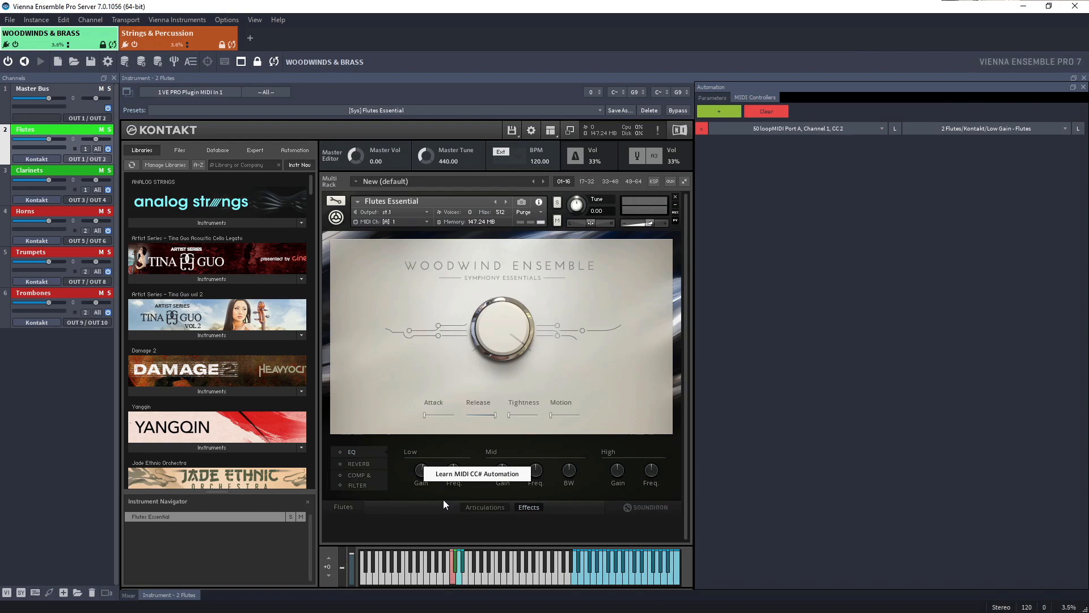
click(444, 499)
right_click(426, 471)
click(432, 486)
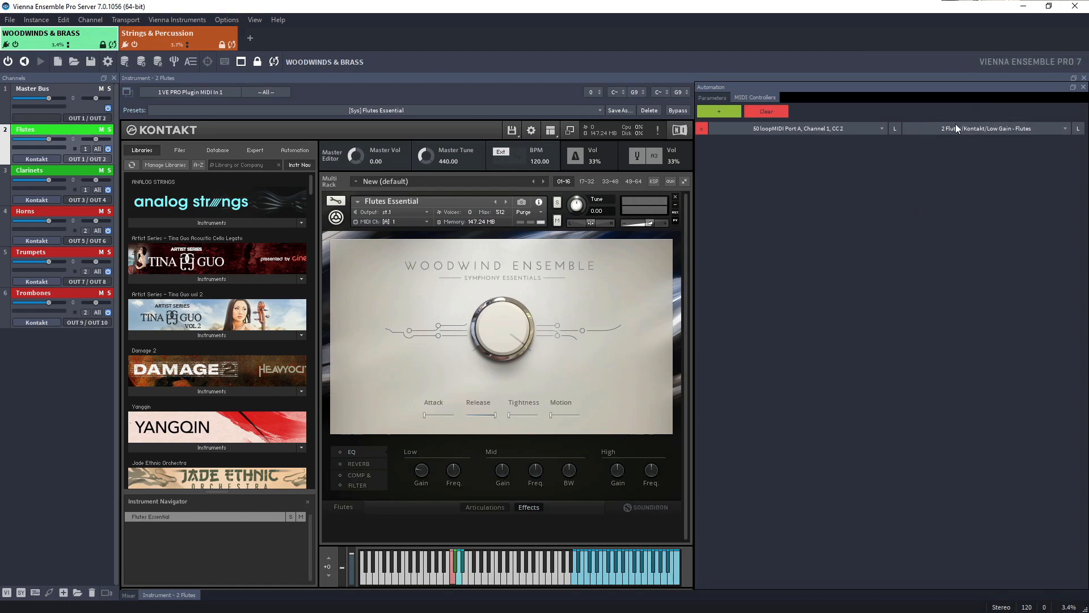
Examine the Flutes parameters available as targets for the CC 2 mapping, keeping Low Gain
click(996, 130)
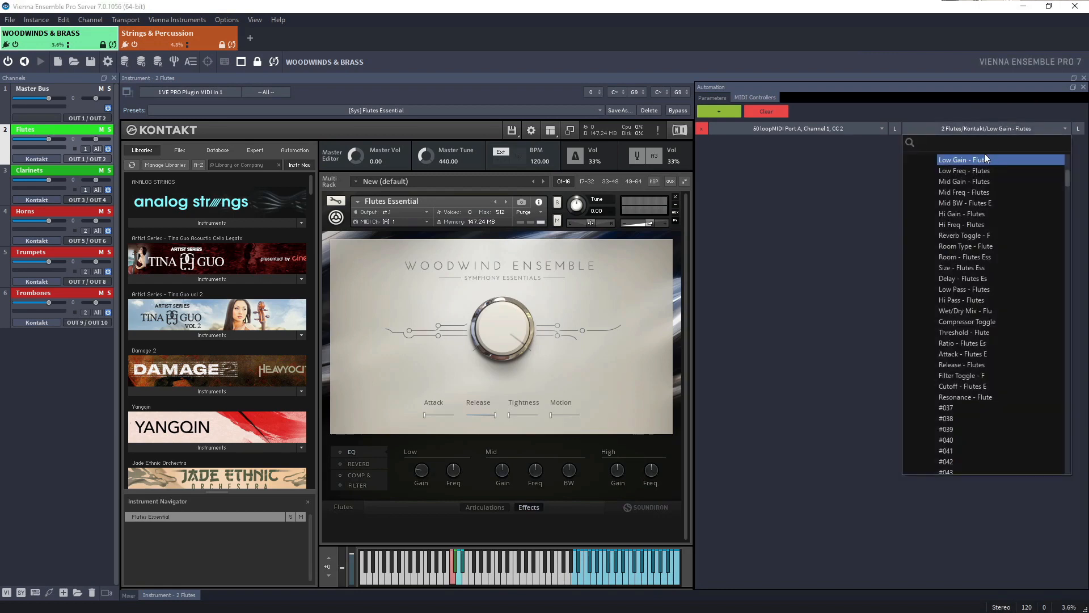
scroll(964, 322, down, 4)
scroll(964, 321, up, 9)
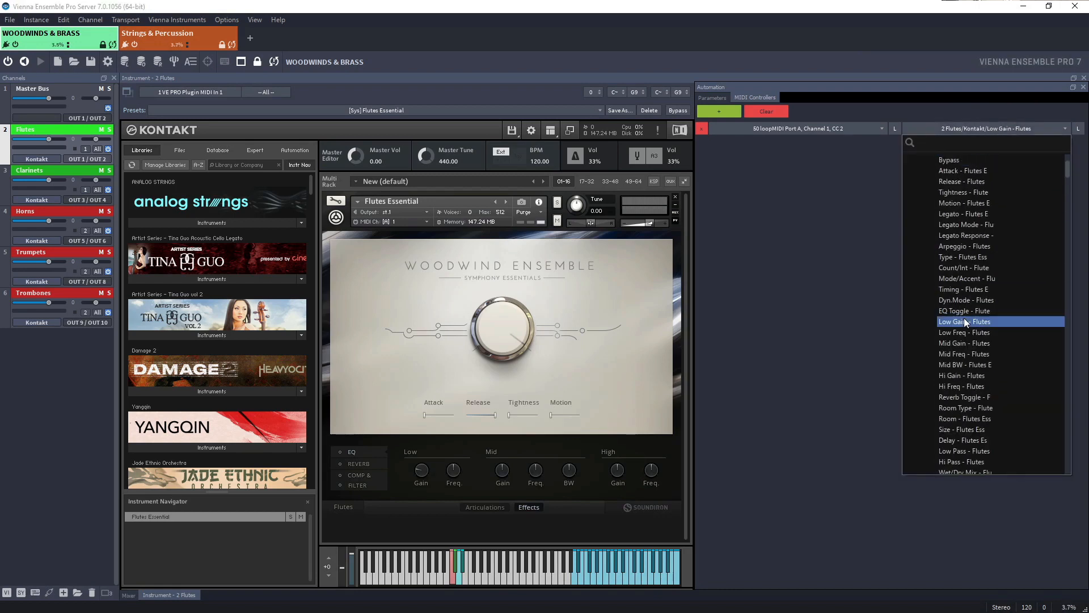
scroll(964, 321, up, 3)
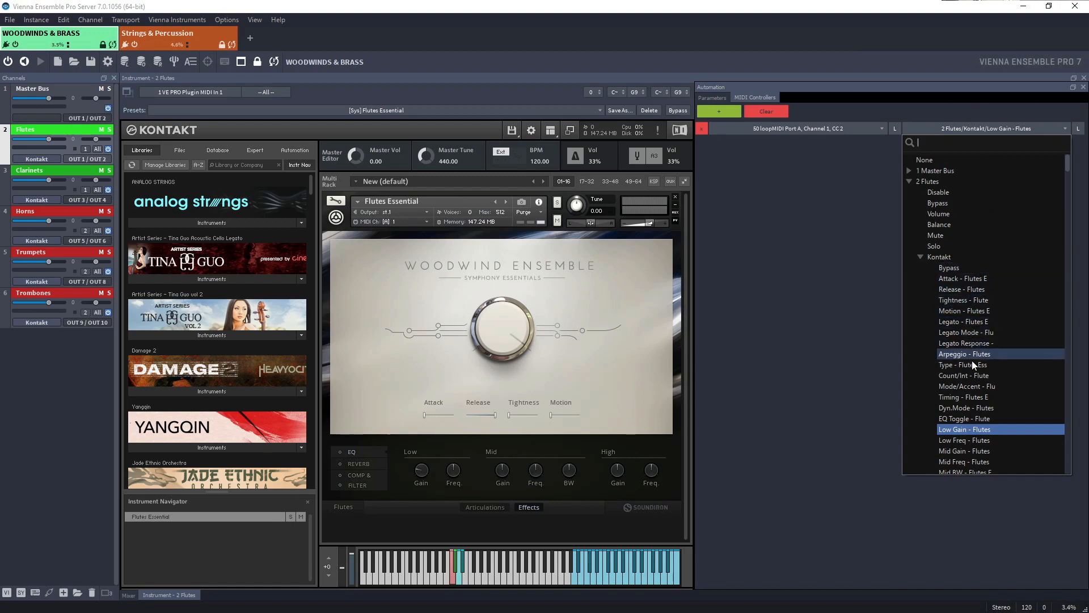
click(866, 311)
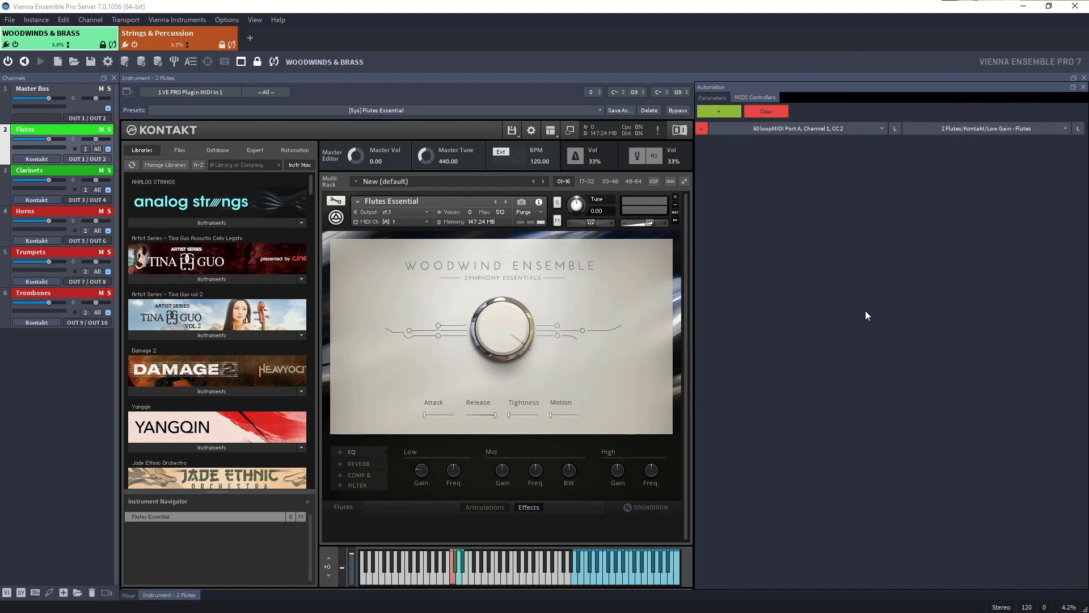